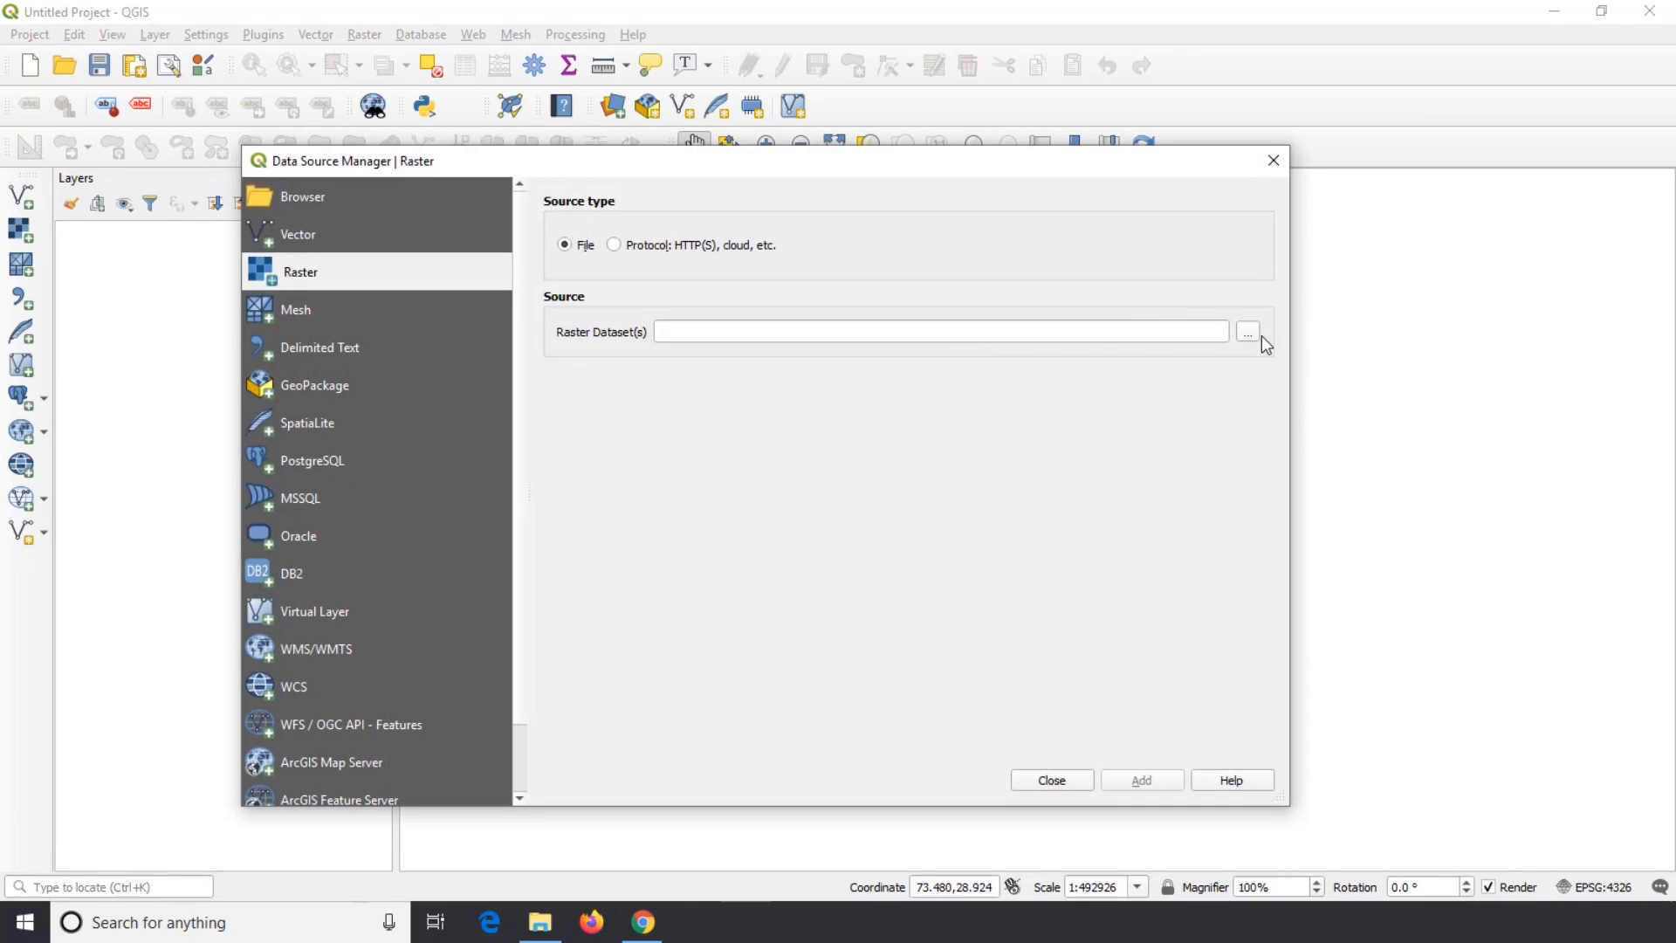
Add the raster Pro_Image.tif from the Georeferencing folder to the project and close the data source window
click(1253, 332)
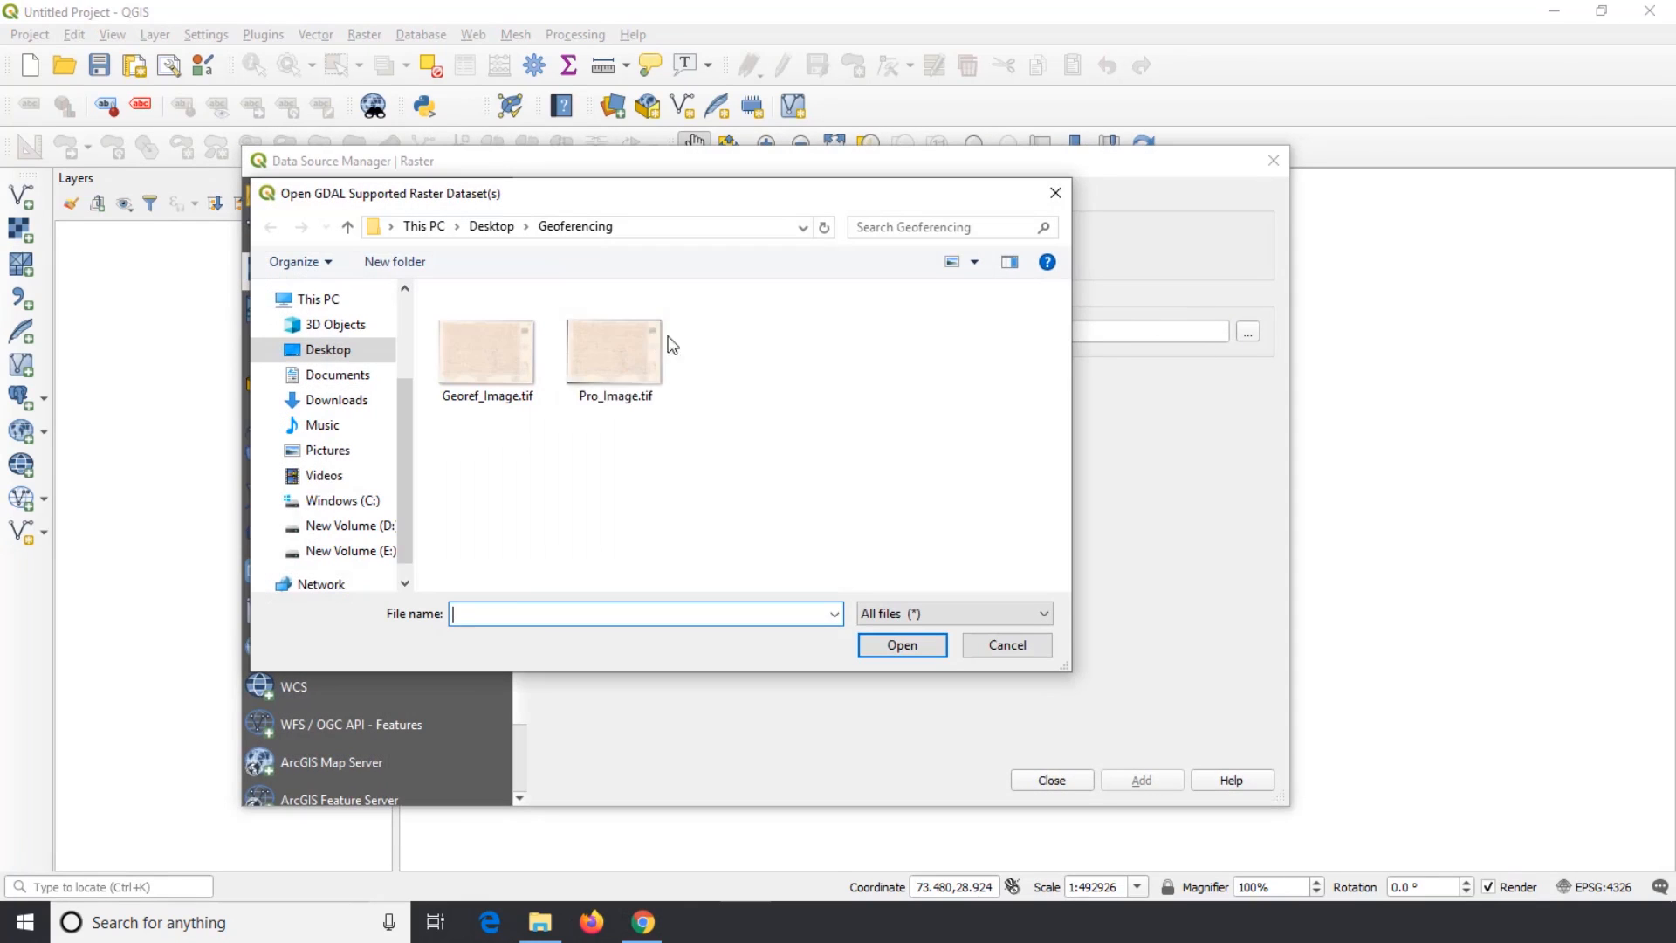
click(661, 349)
click(902, 644)
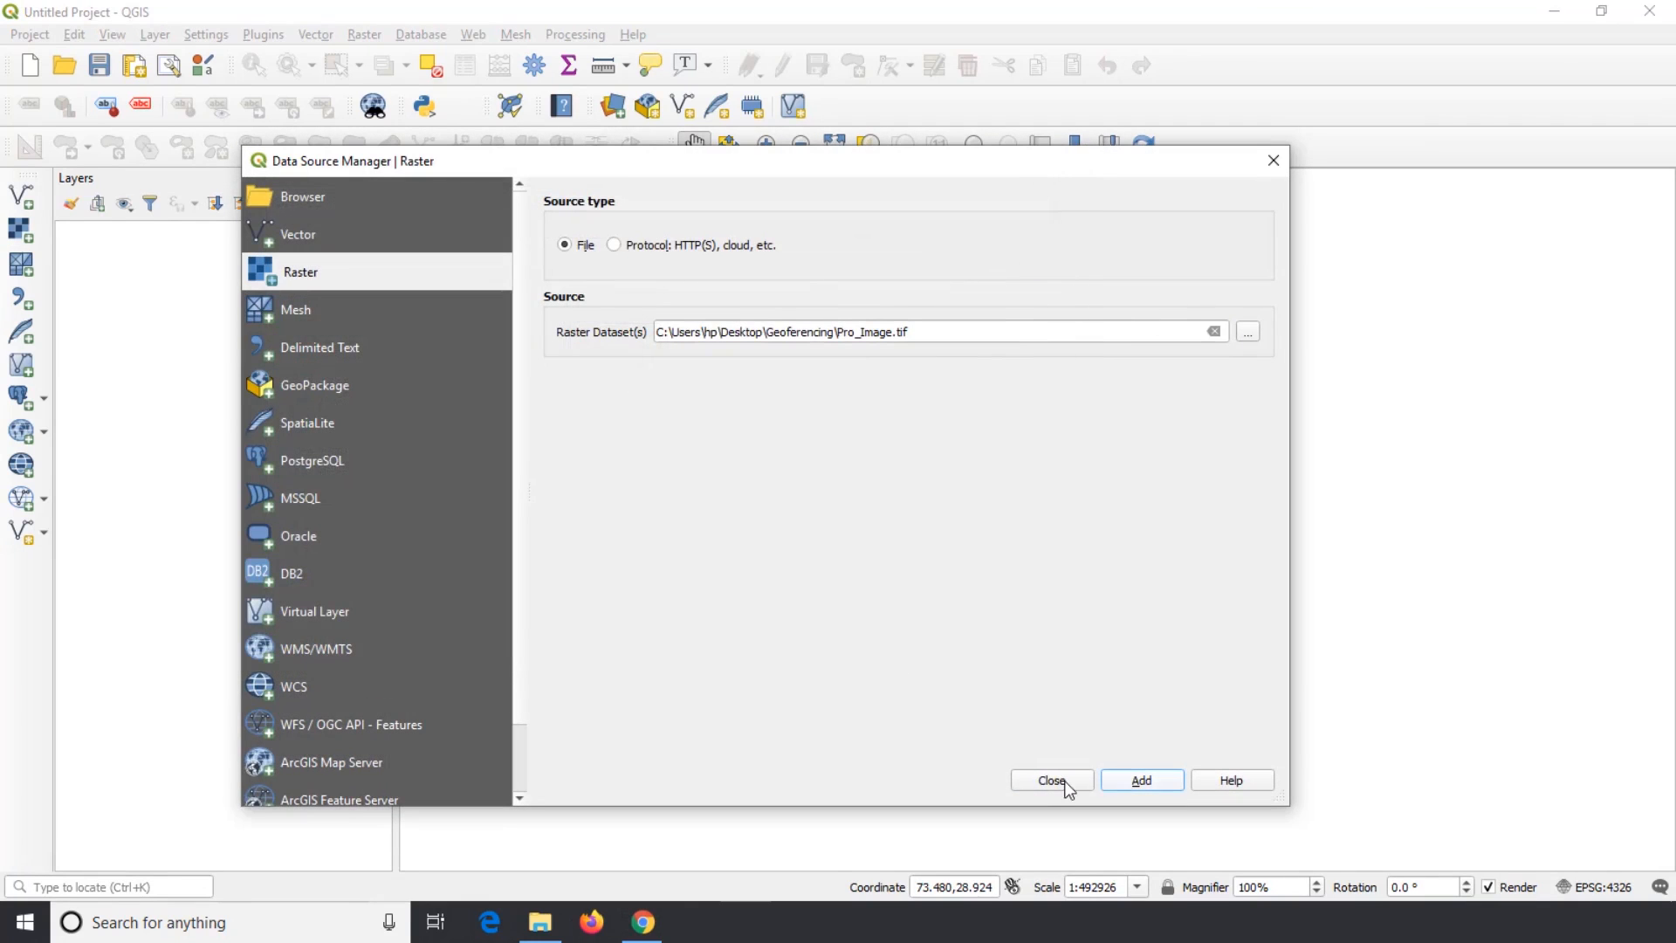
click(1067, 786)
Start a new shapefile layer and set its output file to Imp_Places in ESRI Shapefile format in the Georeferencing folder
click(154, 34)
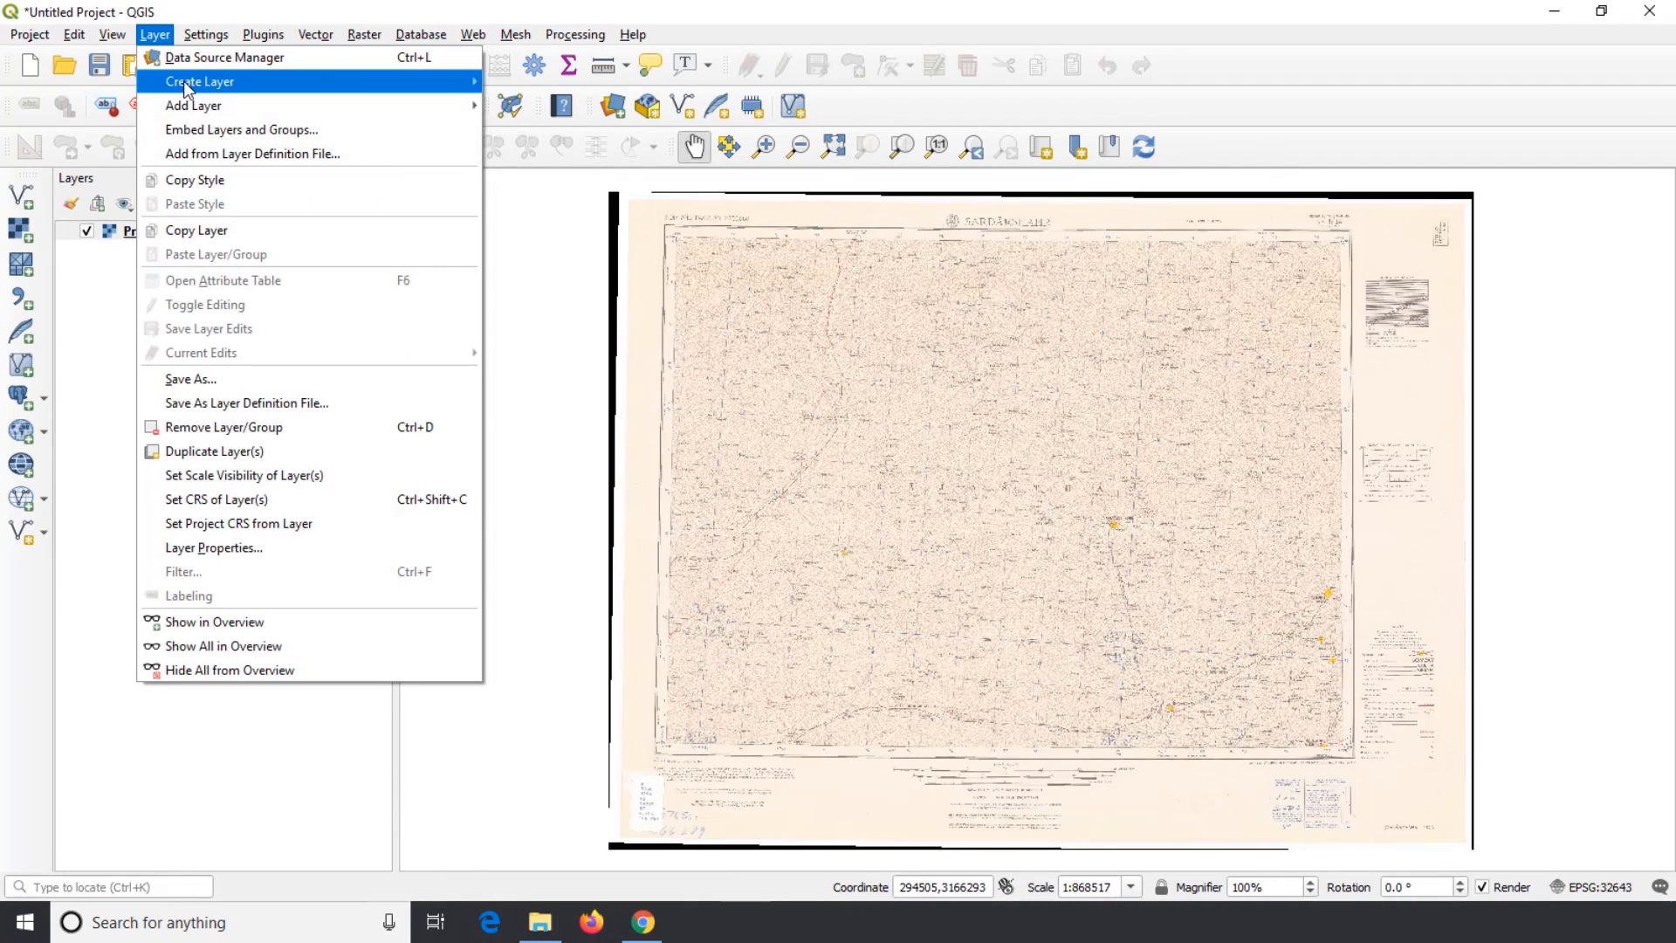
mouse_move(186, 89)
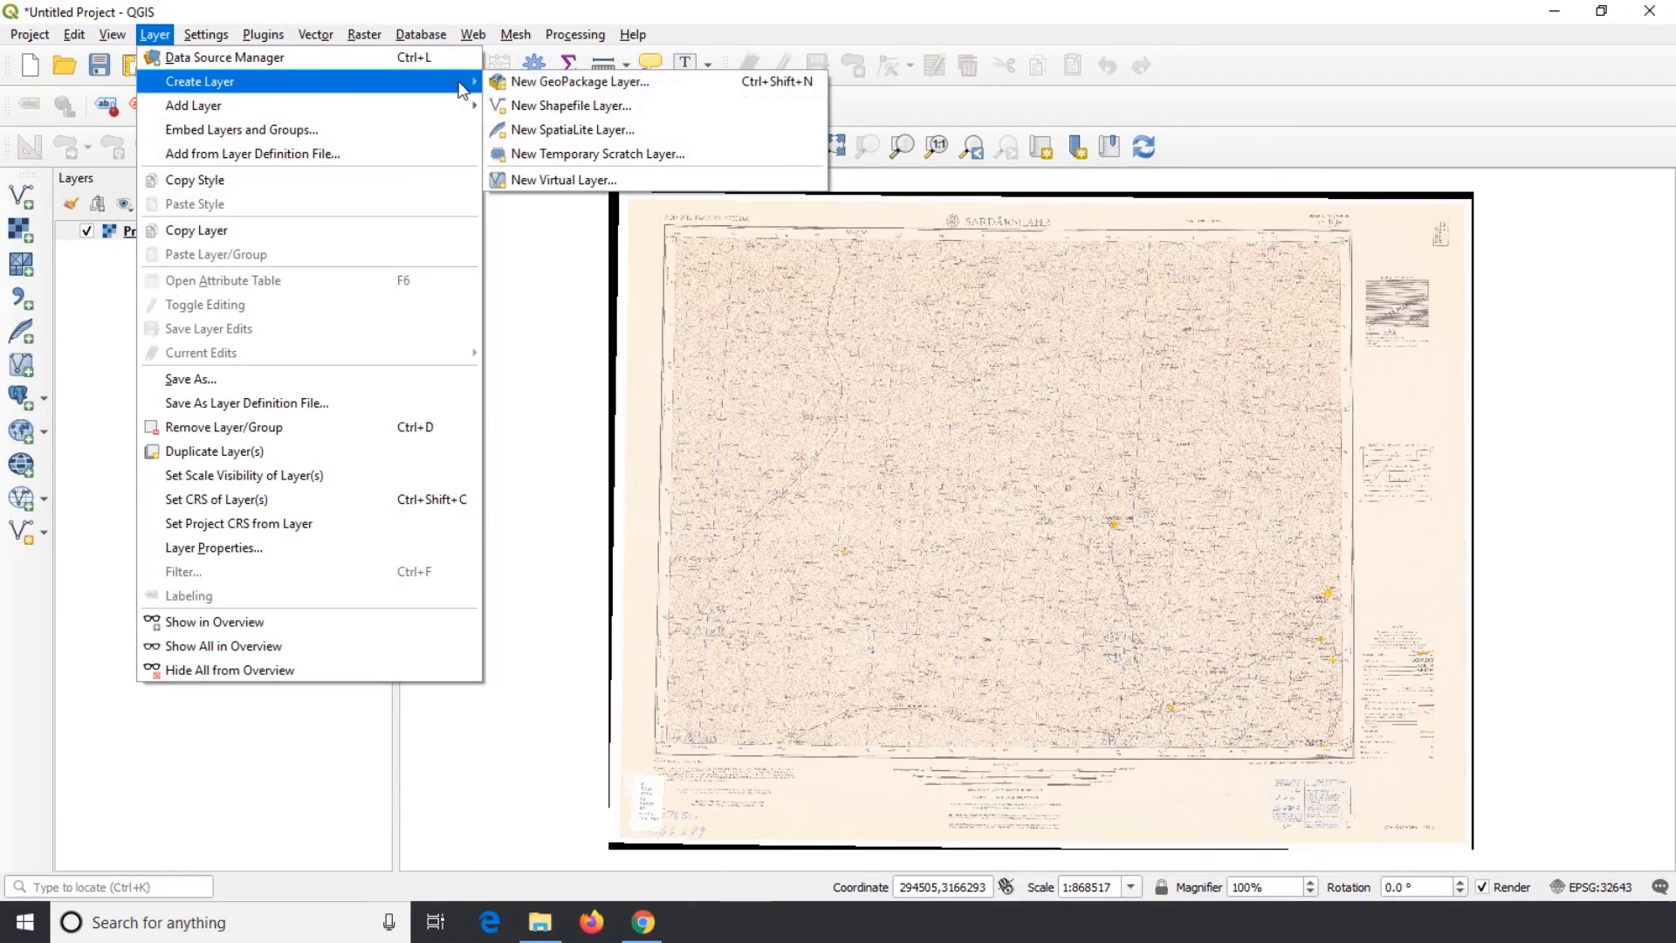
click(538, 106)
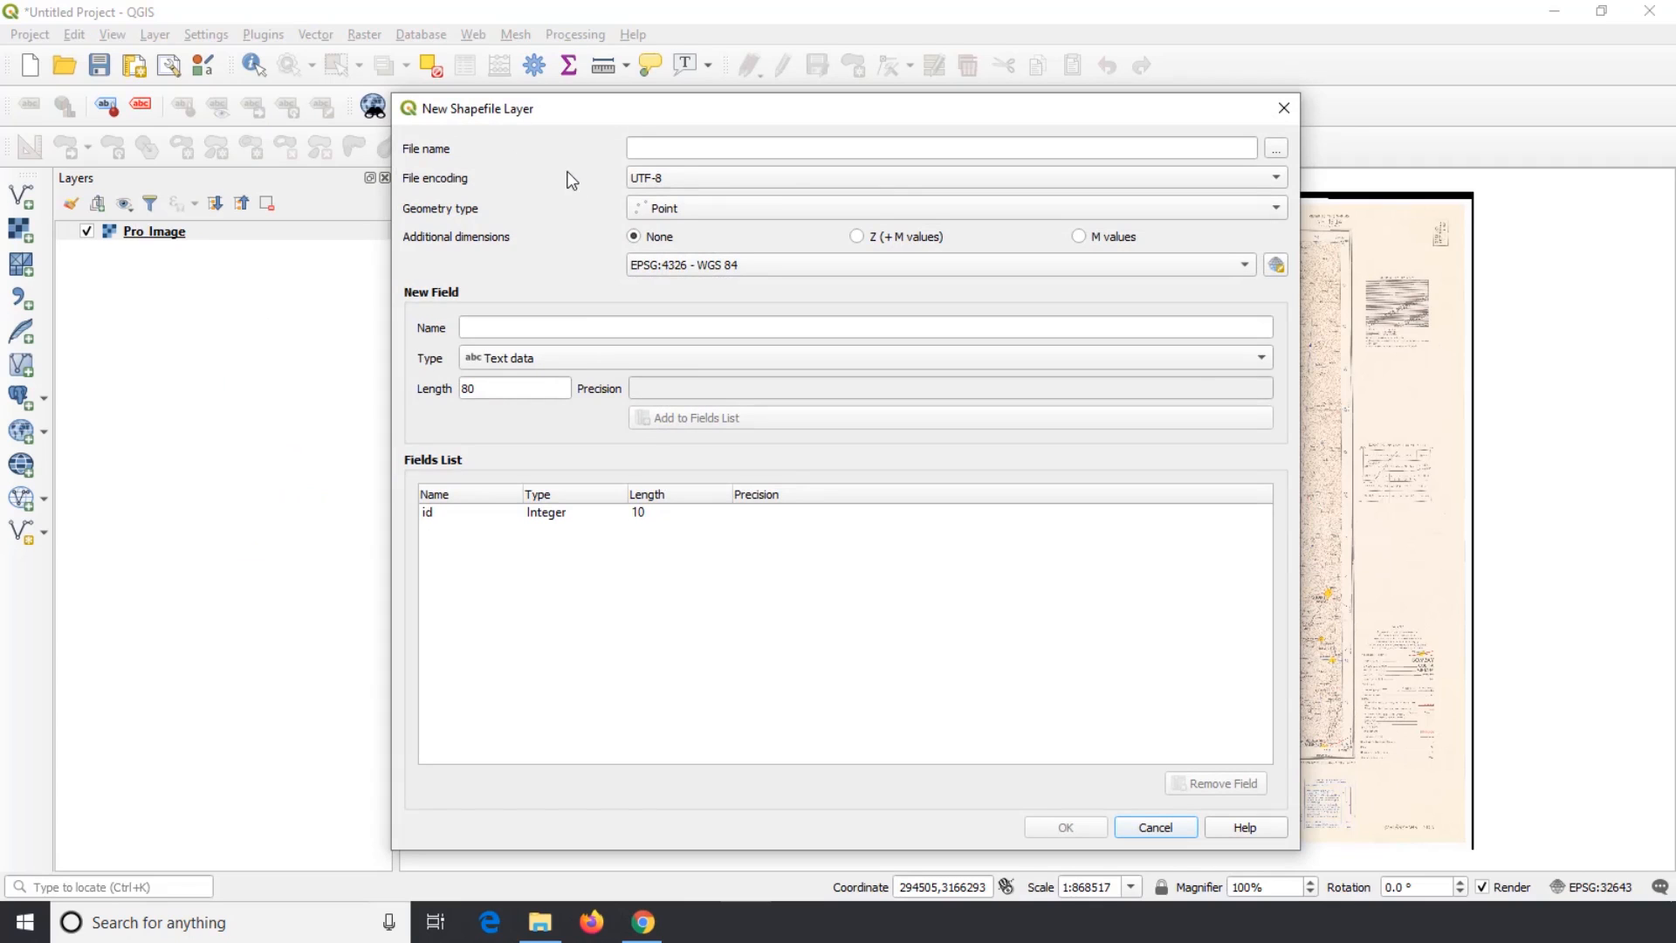
click(1274, 157)
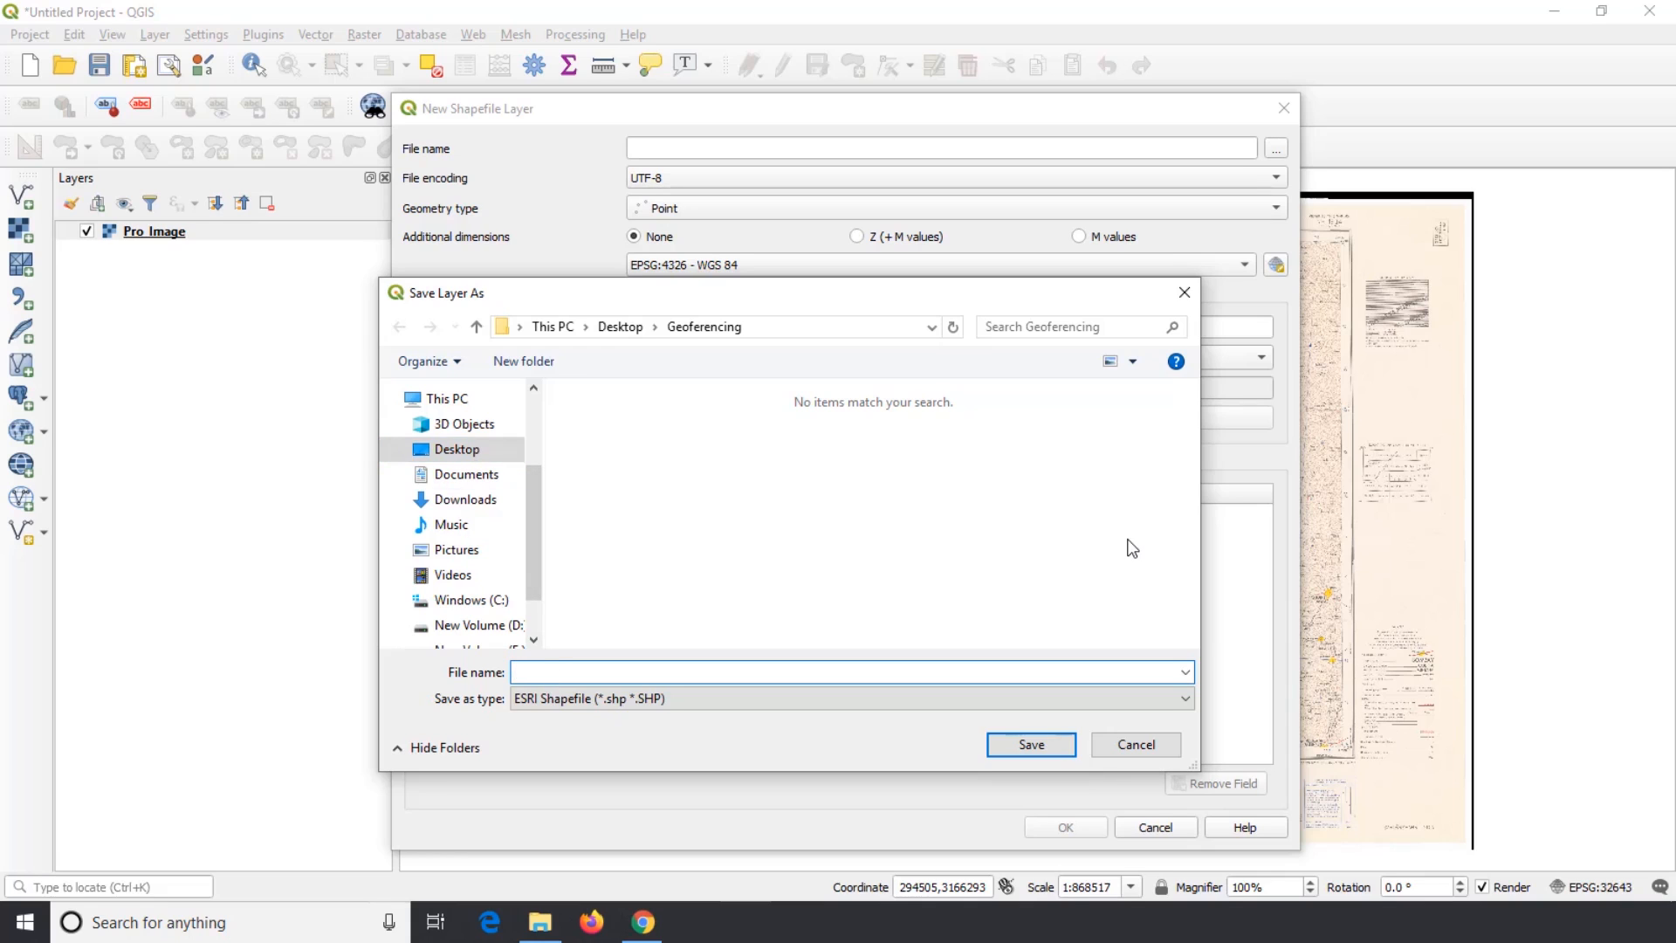
text(Imp_Places)
click(725, 699)
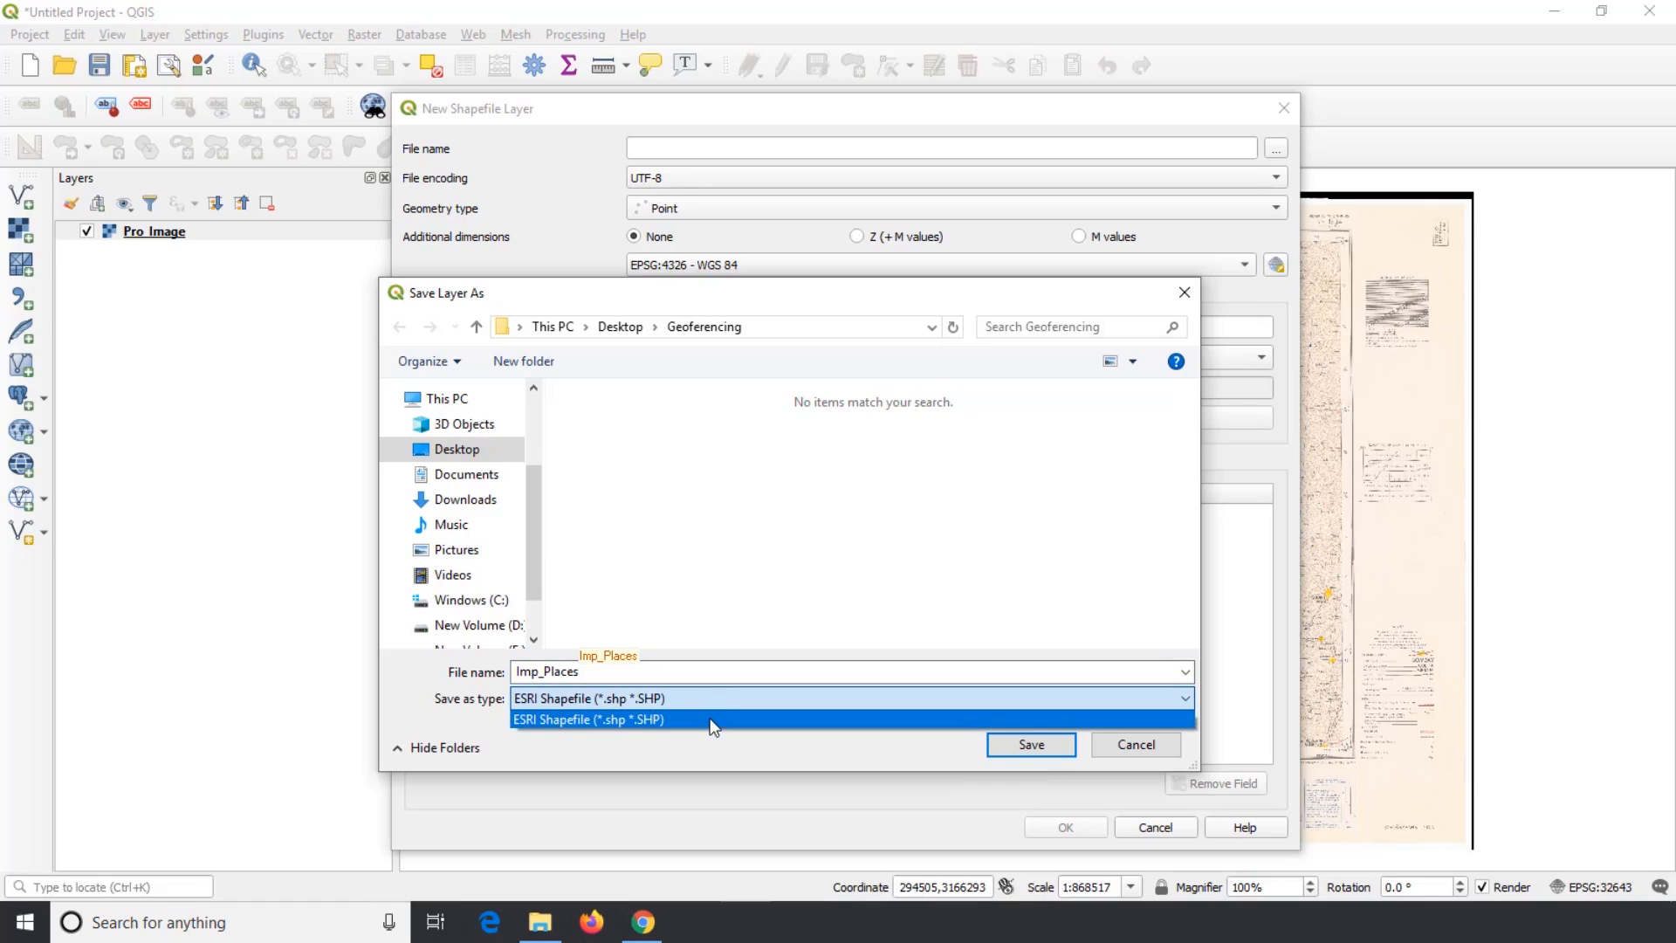
click(716, 734)
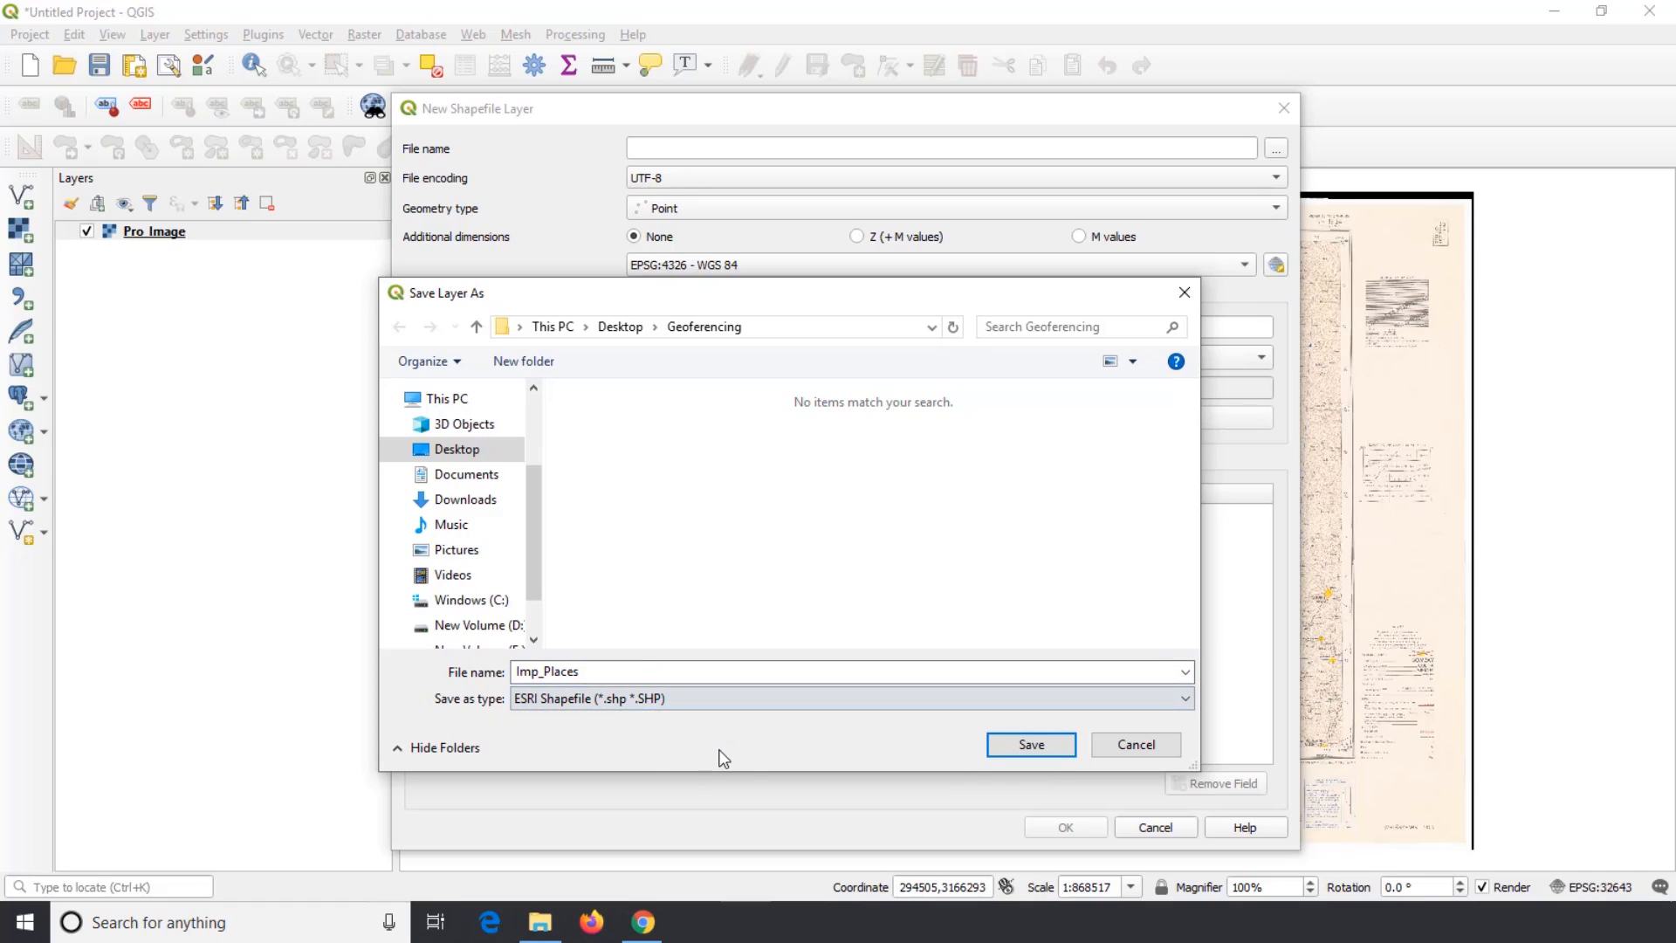
click(1031, 745)
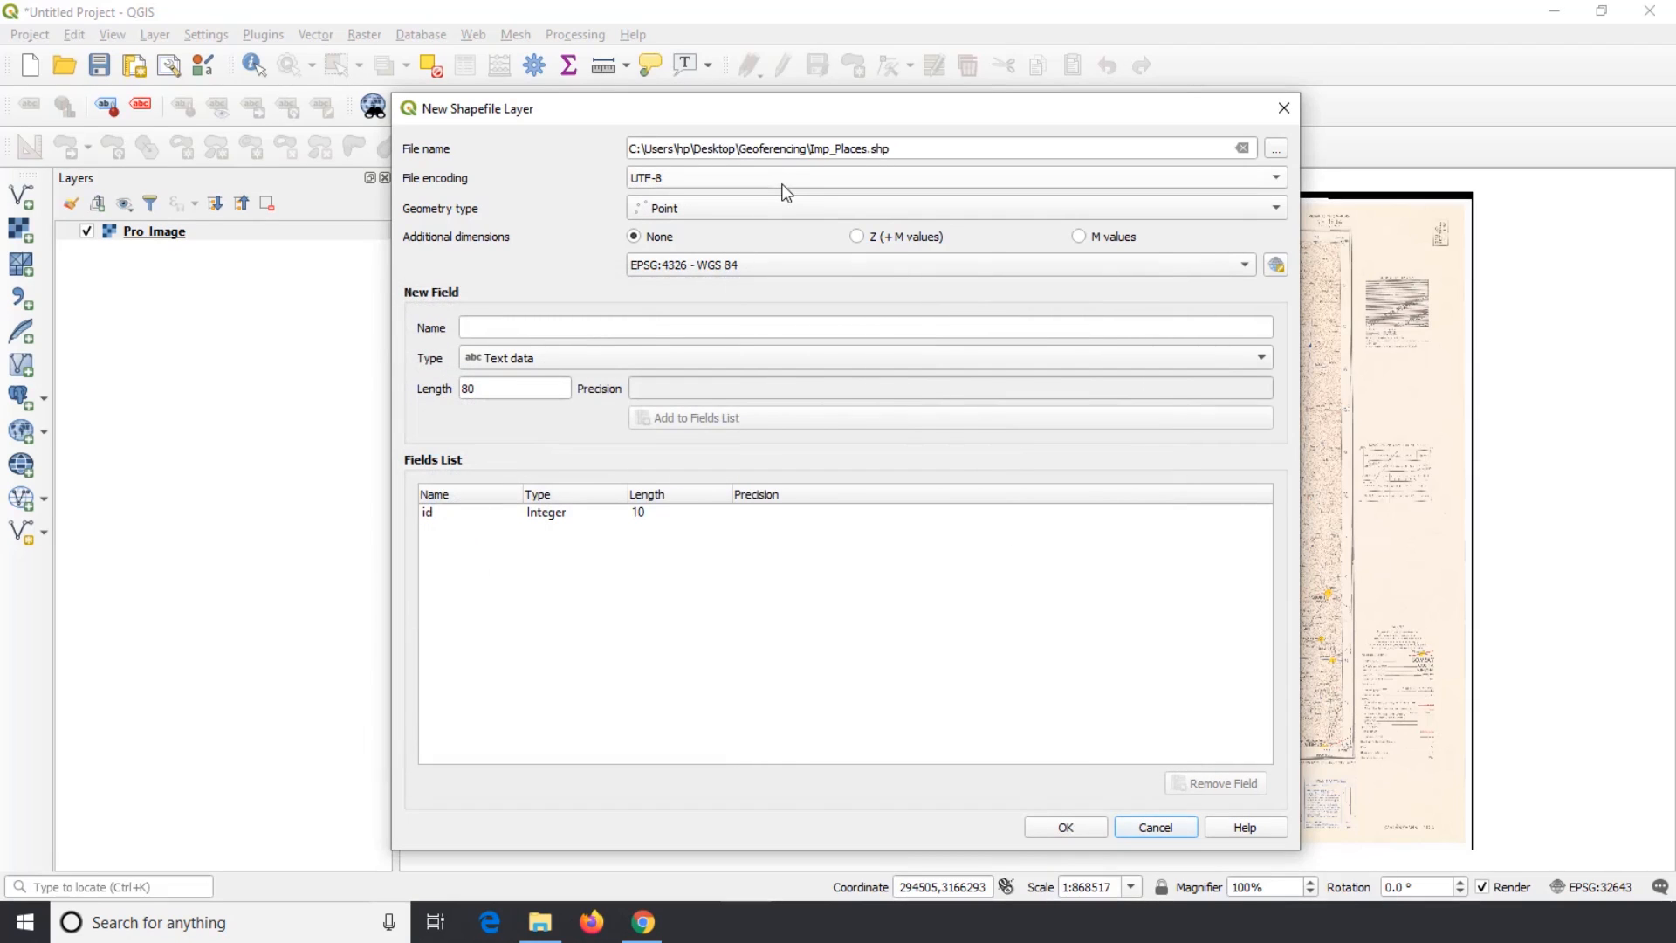
Set the new layer's geometry type to Point and its coordinate reference system to WGS 84 / UTM zone 43N (EPSG:32643)
click(1277, 209)
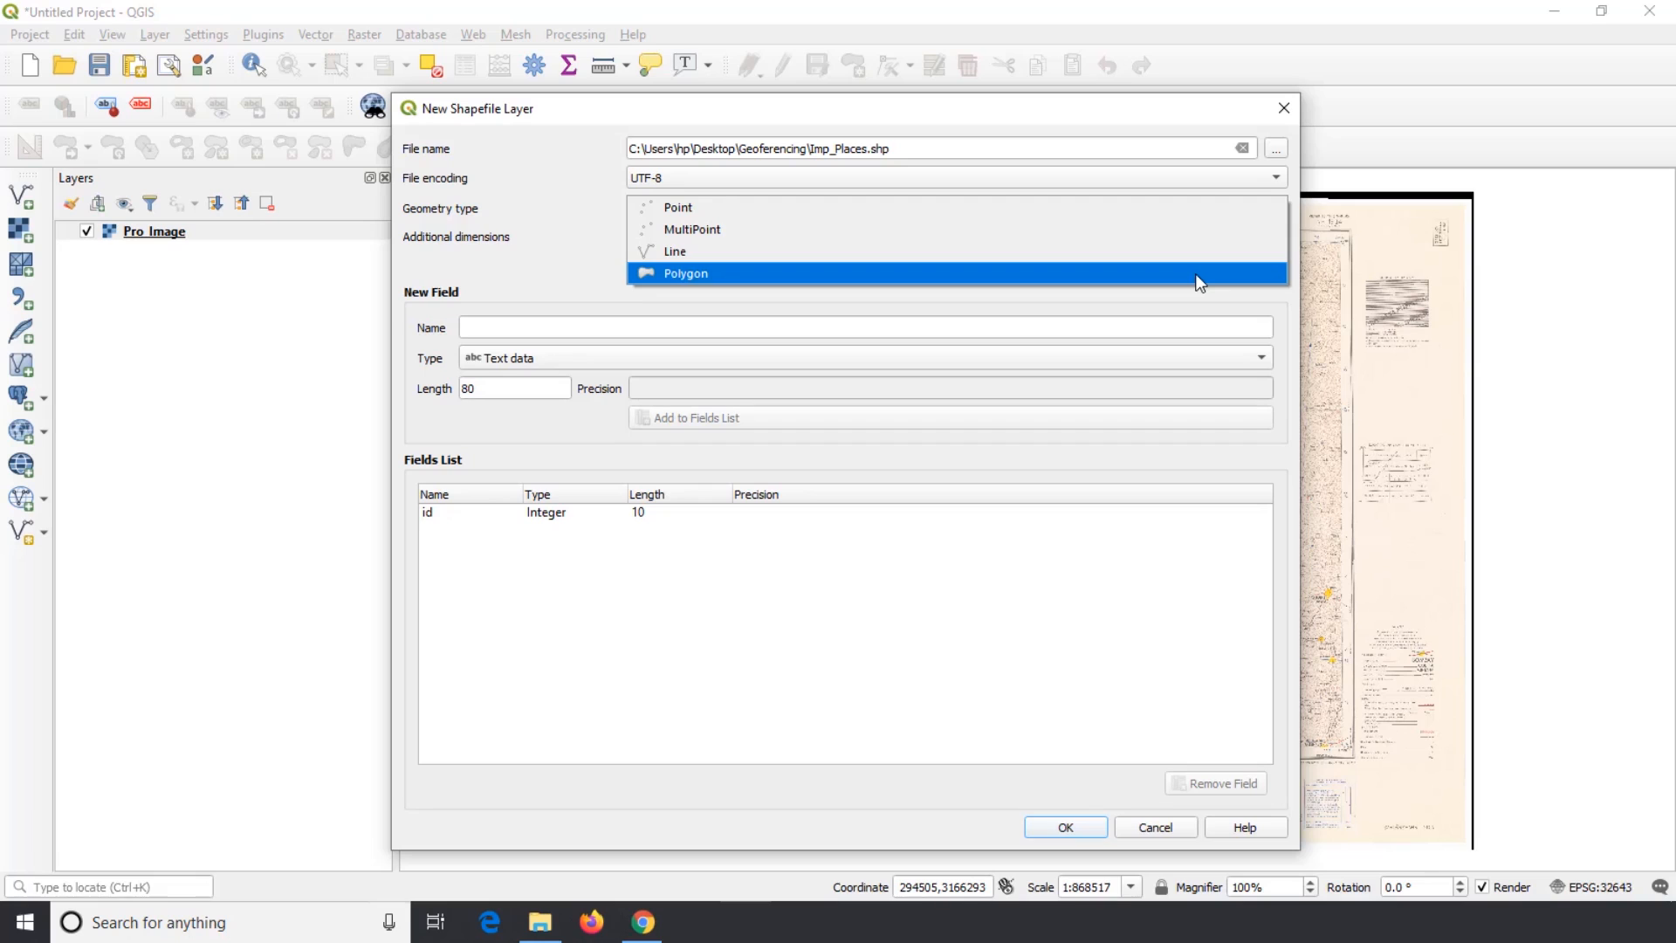
click(1208, 207)
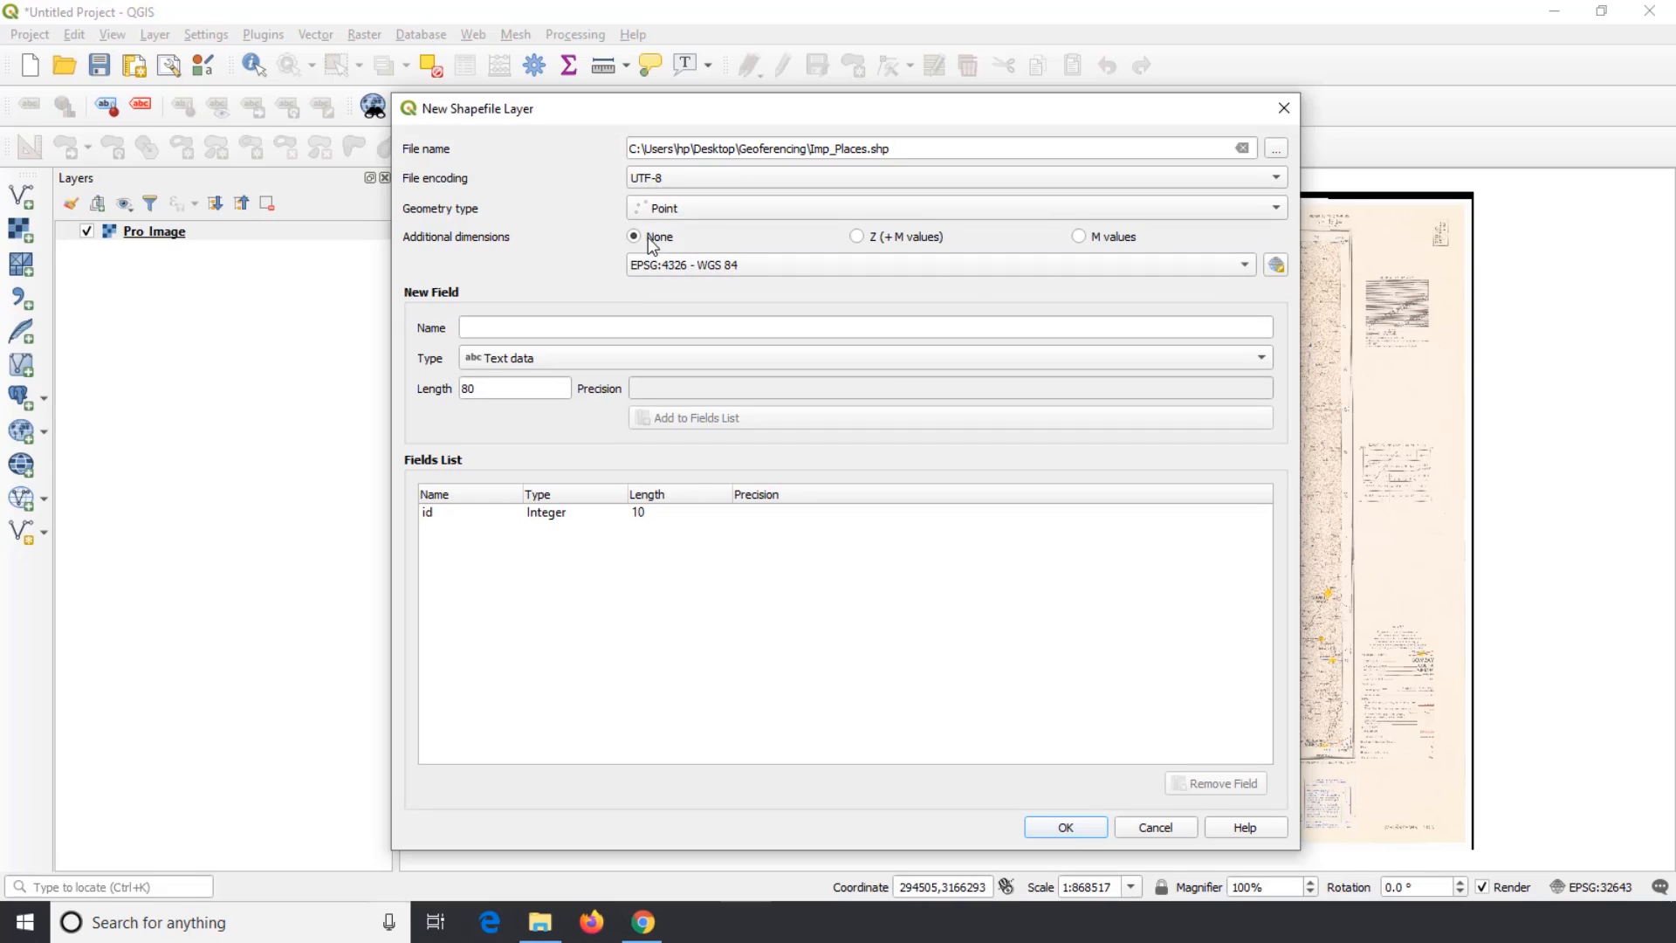
click(1272, 269)
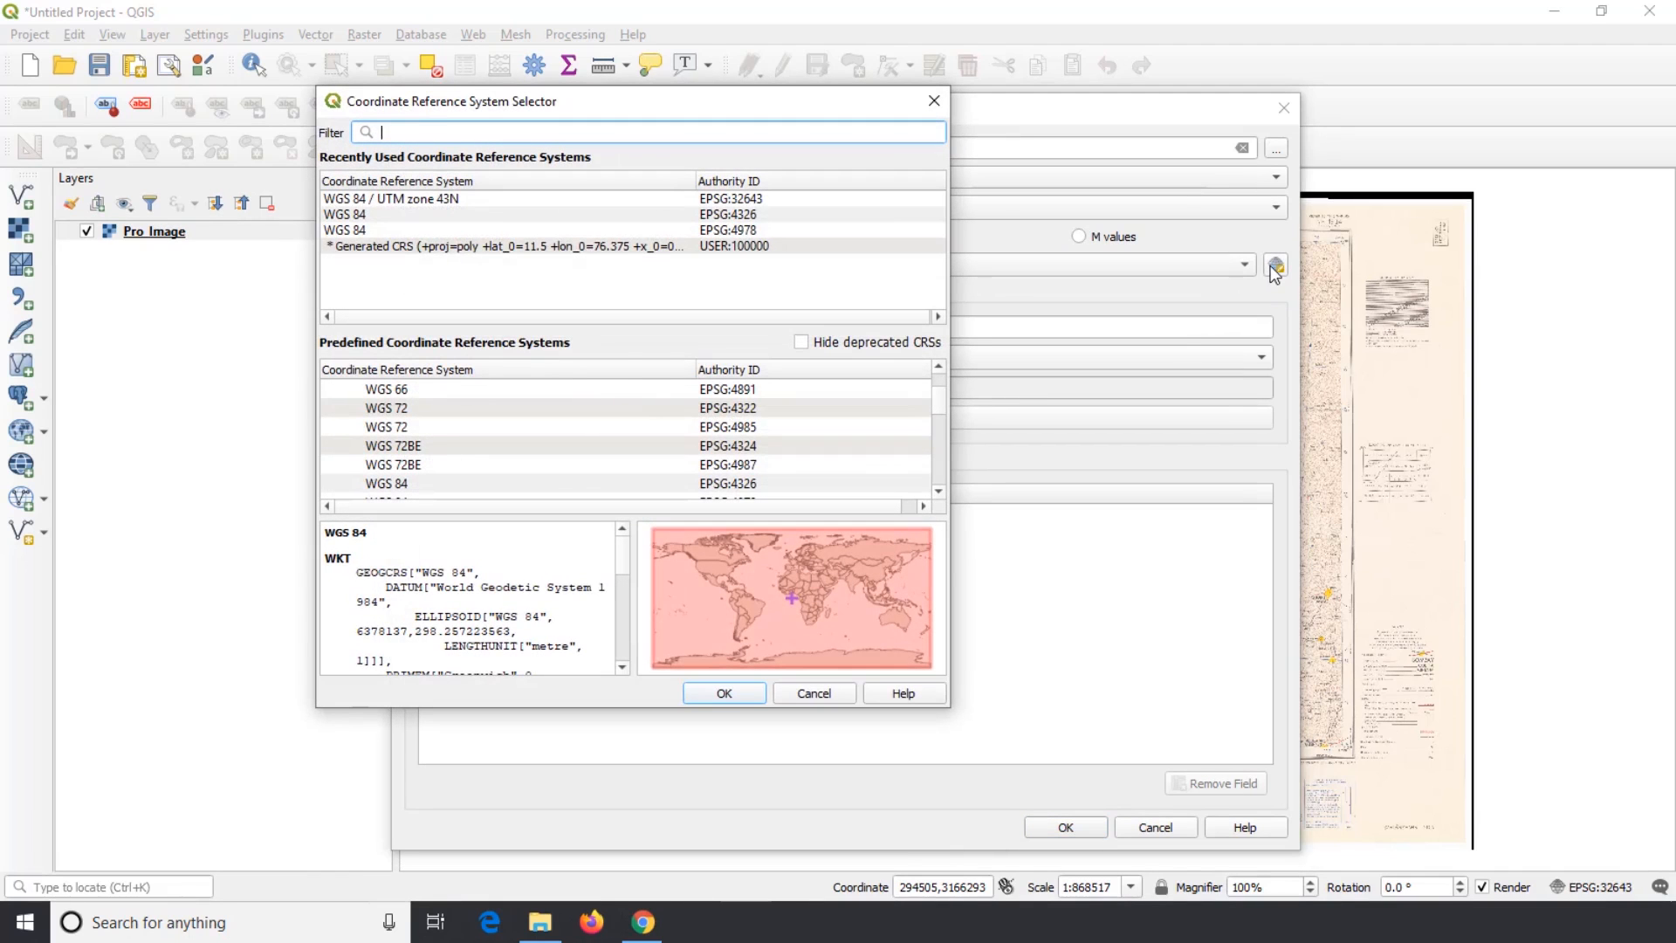
text(U)
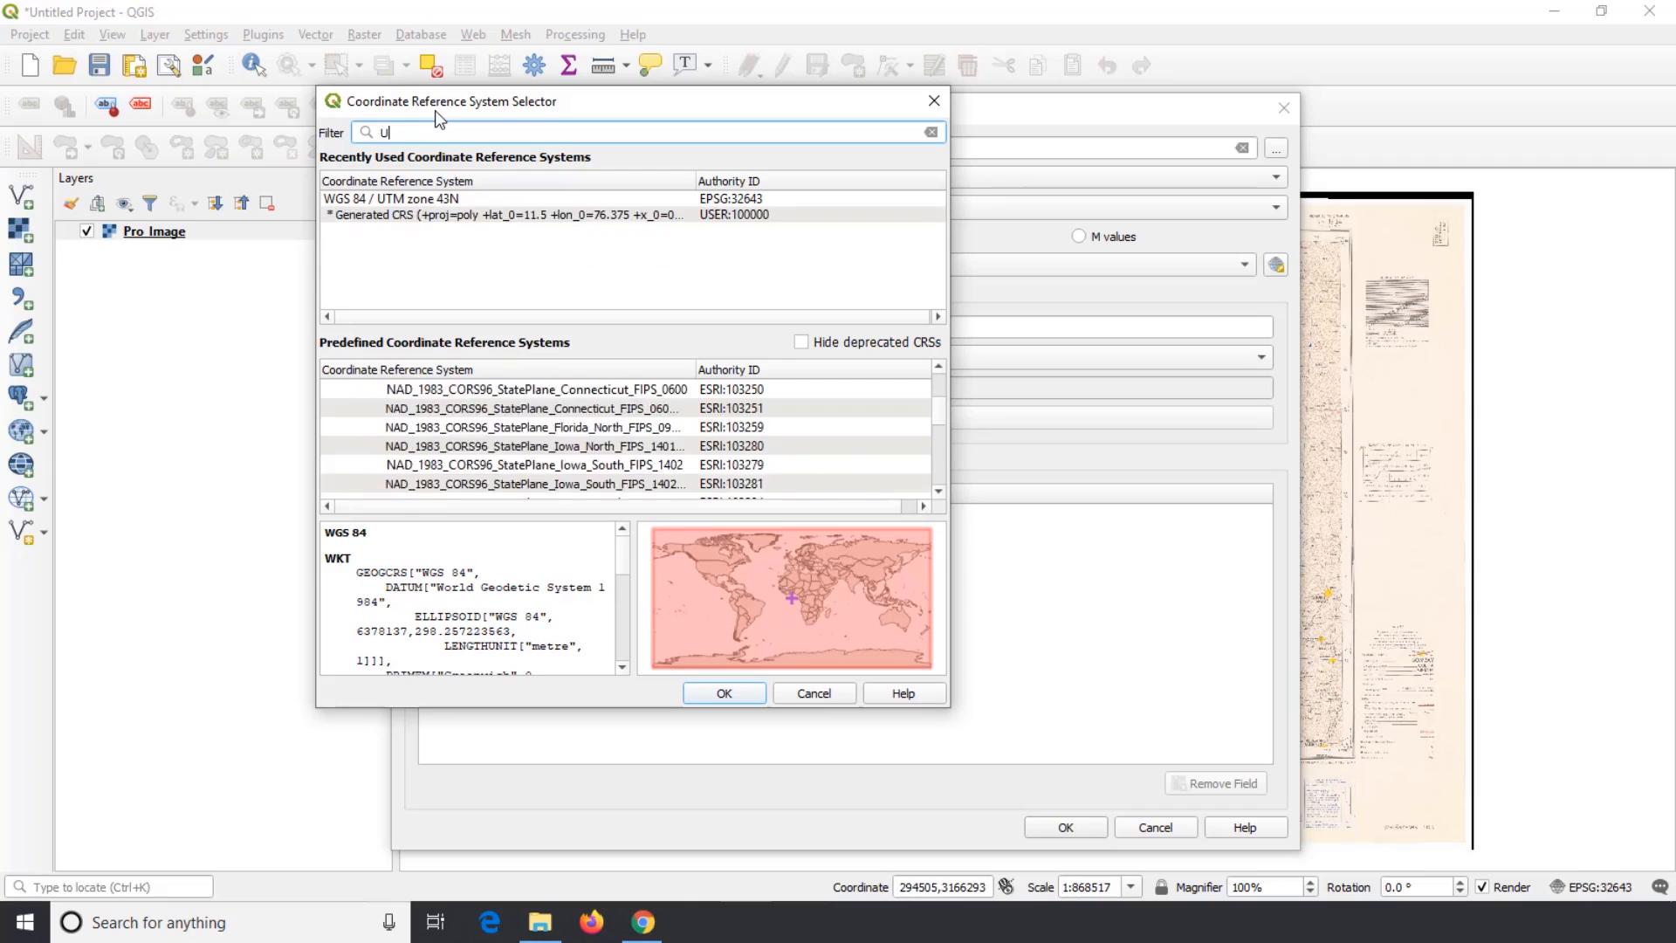
text(TM 43 N)
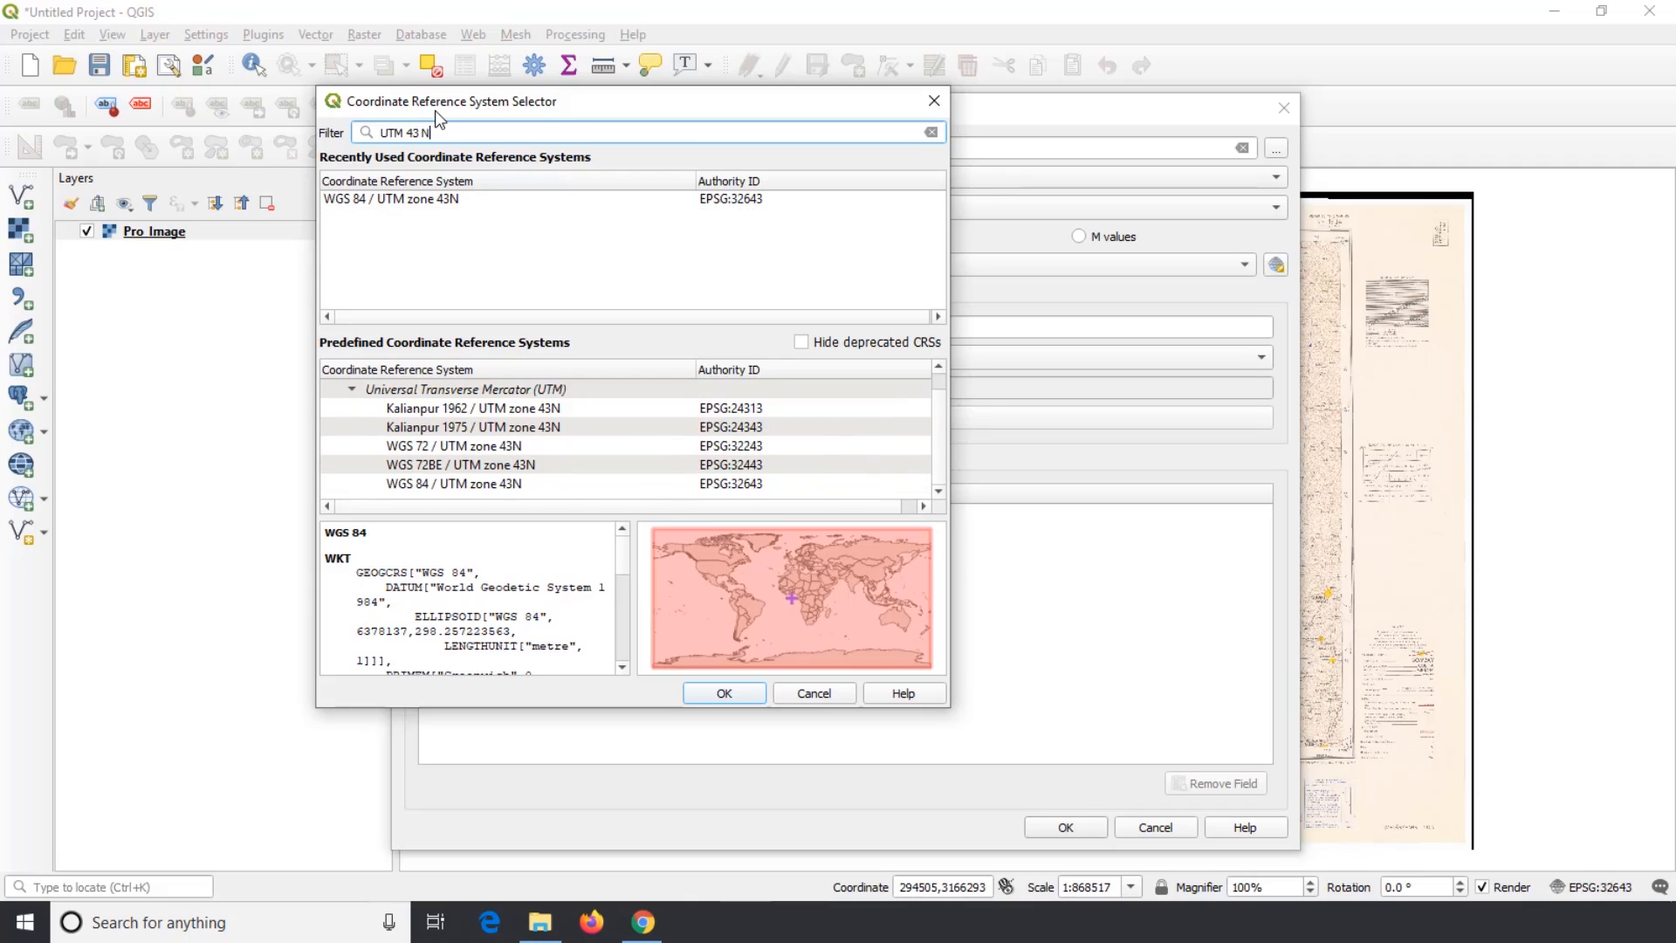
click(516, 485)
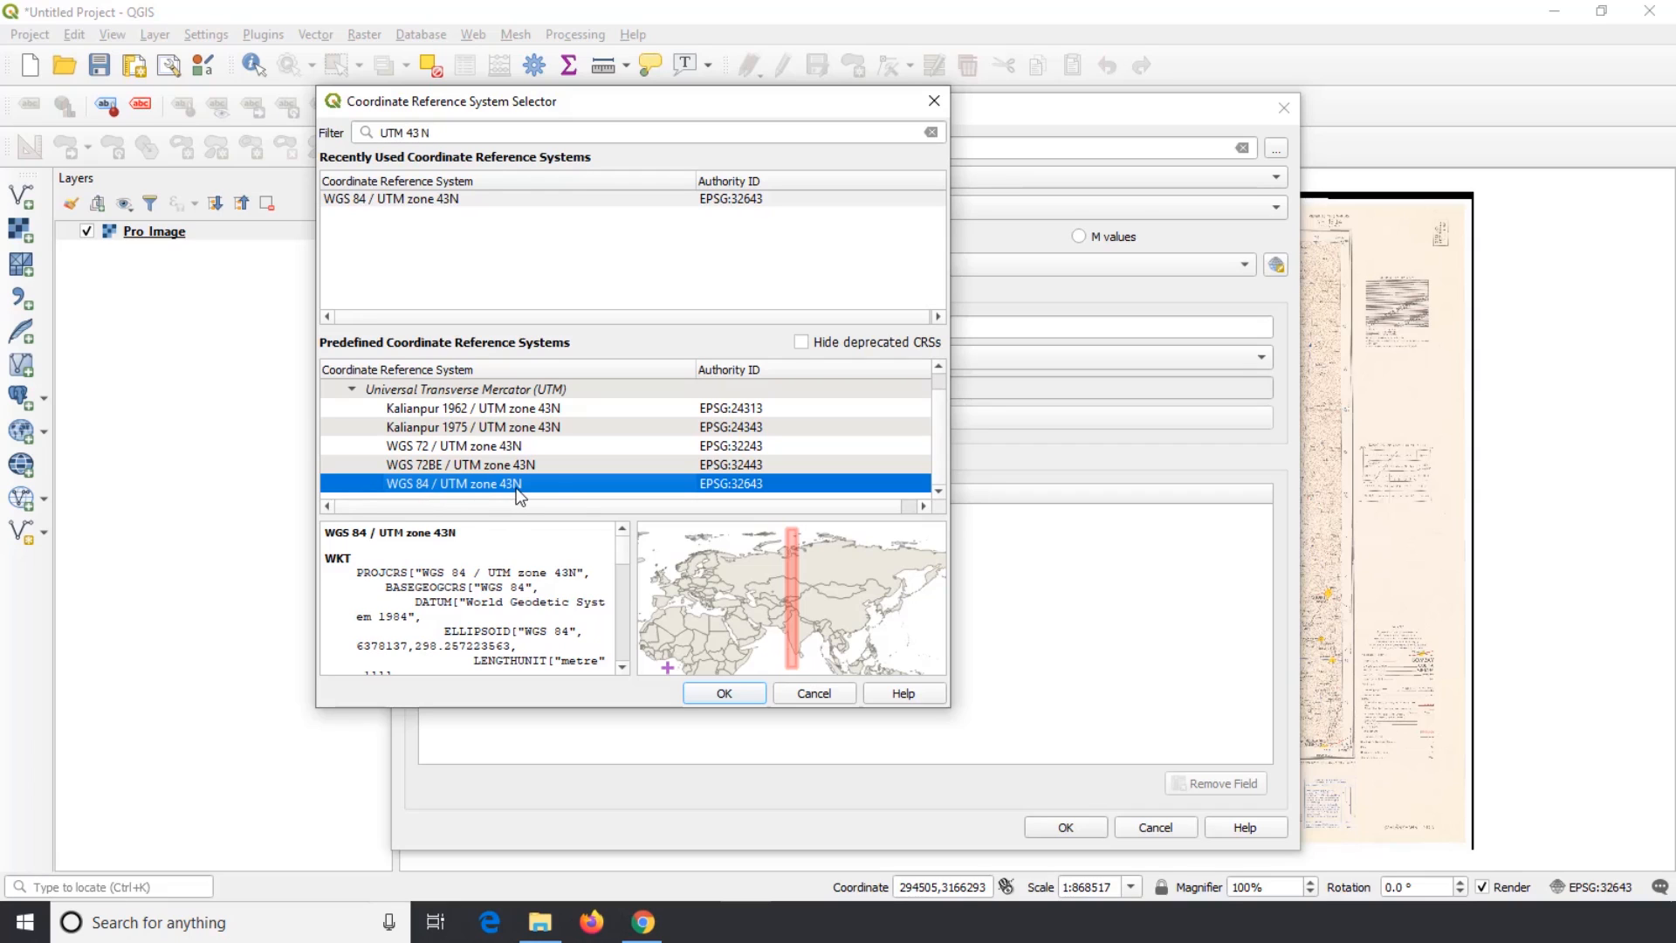
click(725, 693)
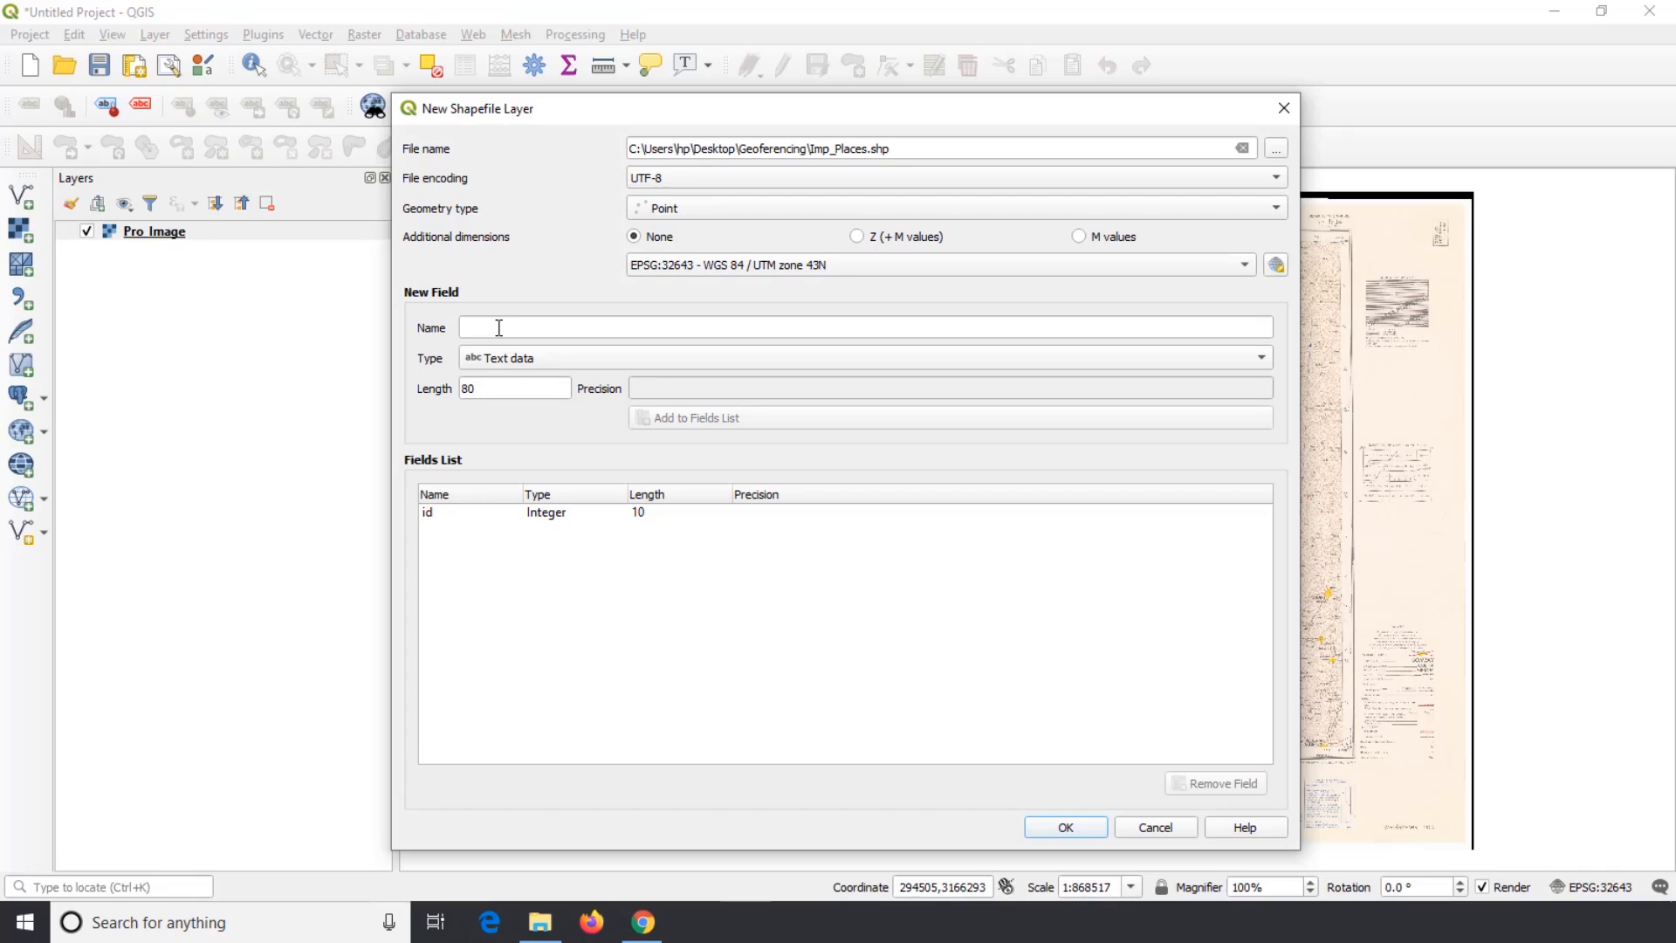
Define a new attribute field named P_Name with the Text data type
click(498, 327)
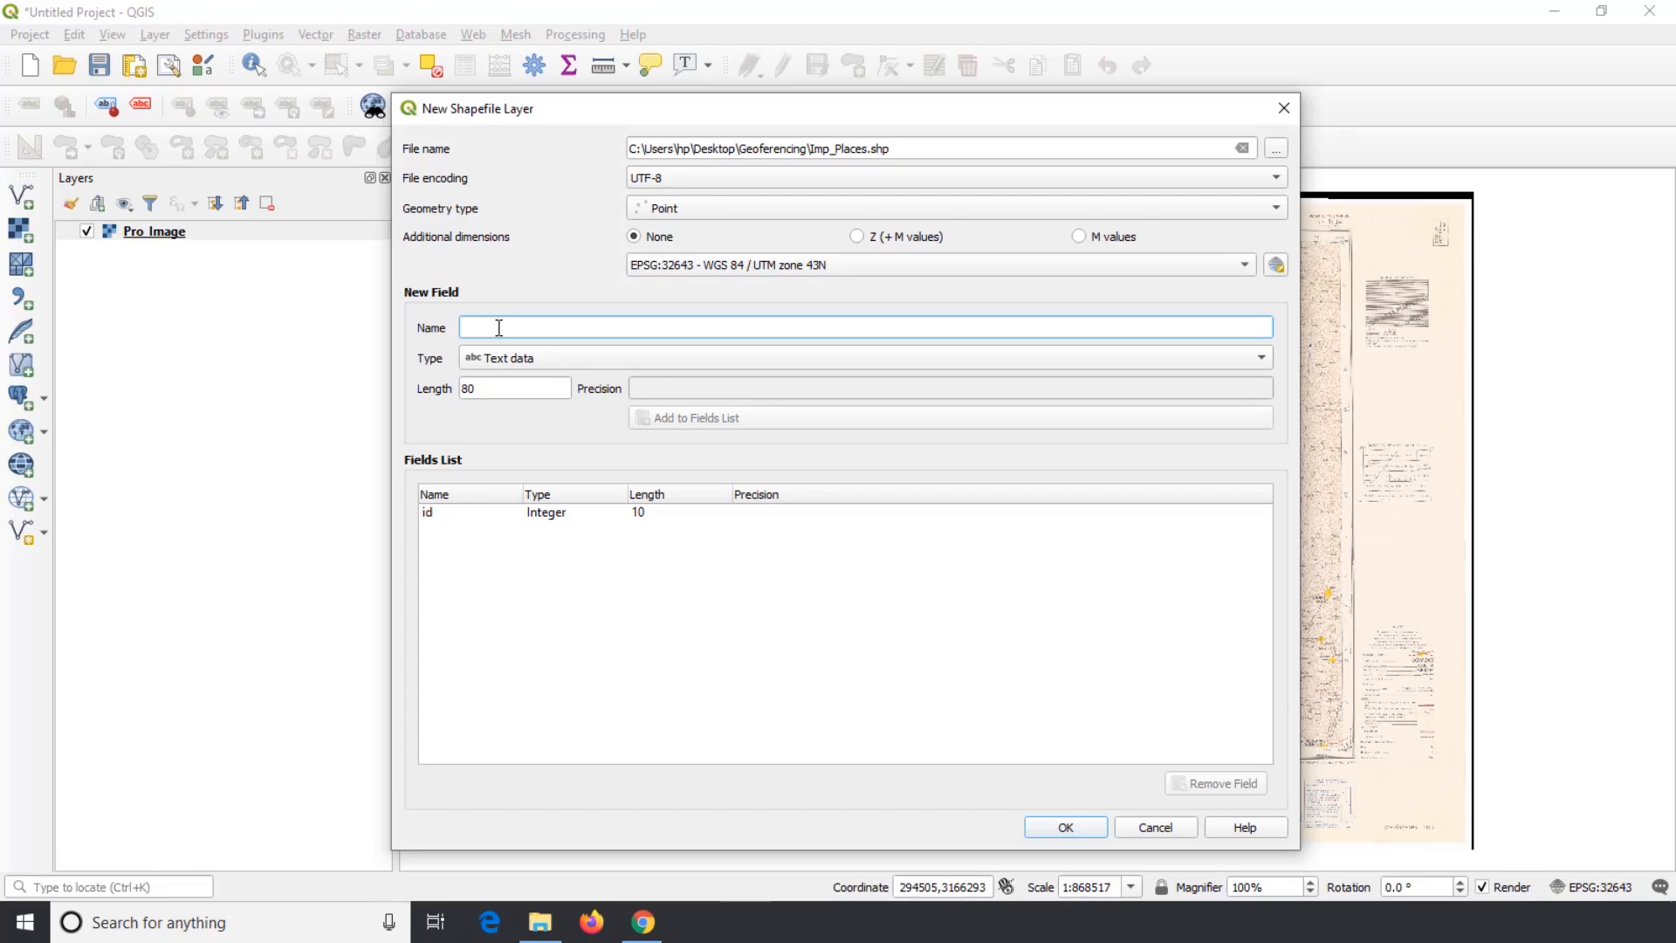
text(P_Name)
click(1262, 359)
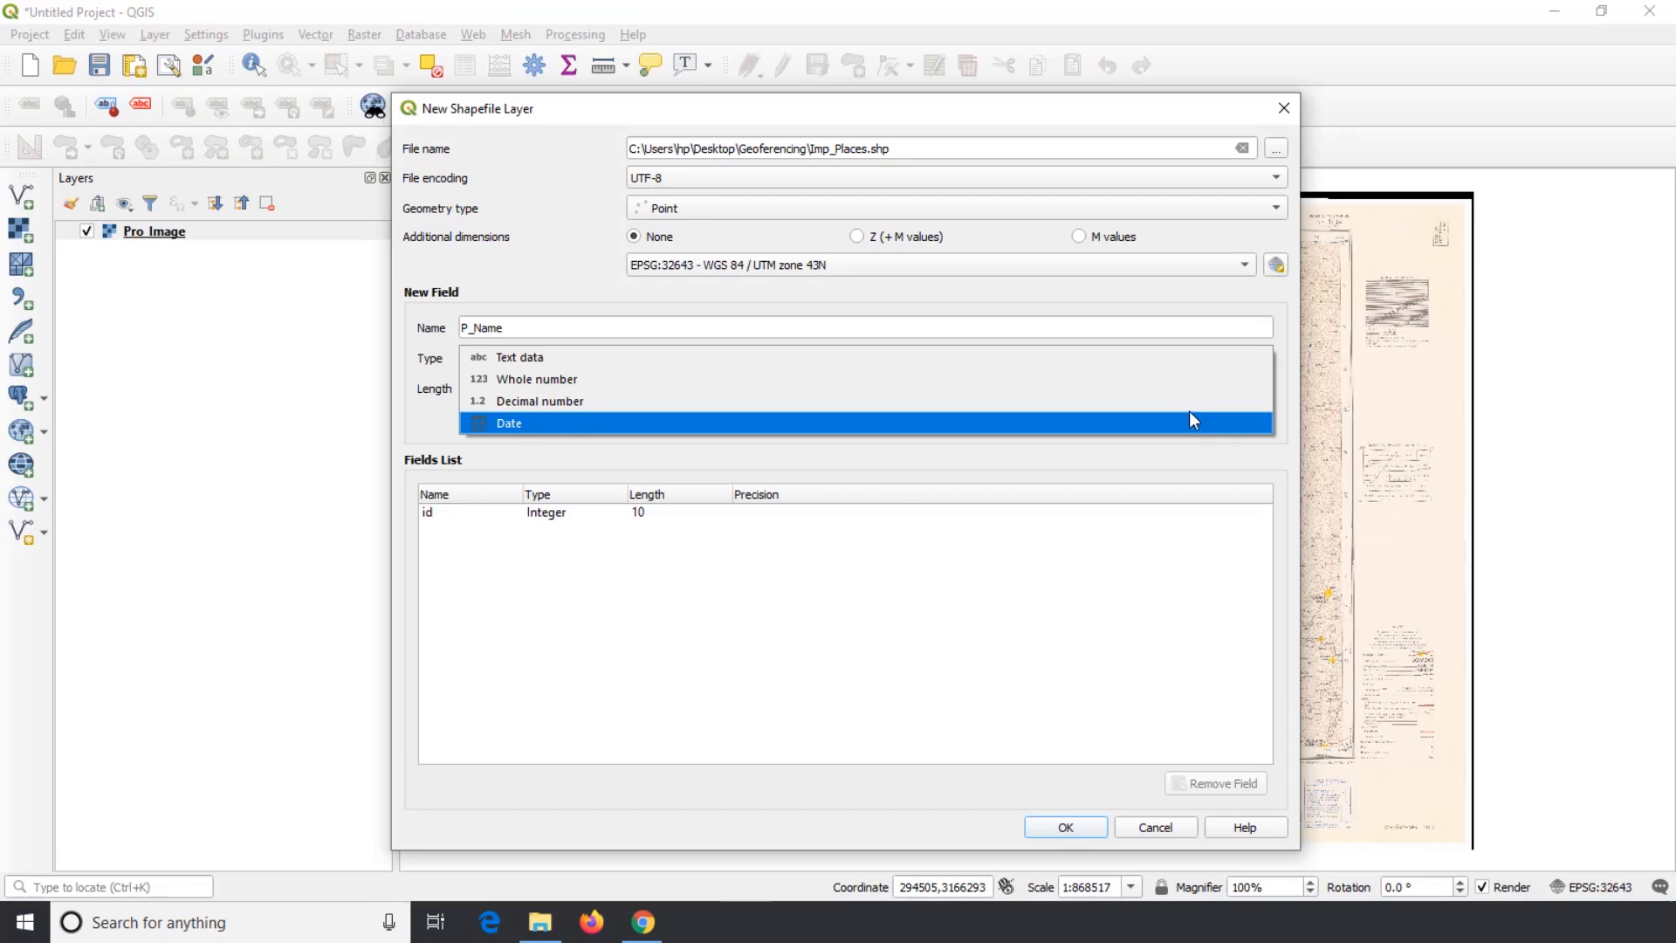
click(1189, 356)
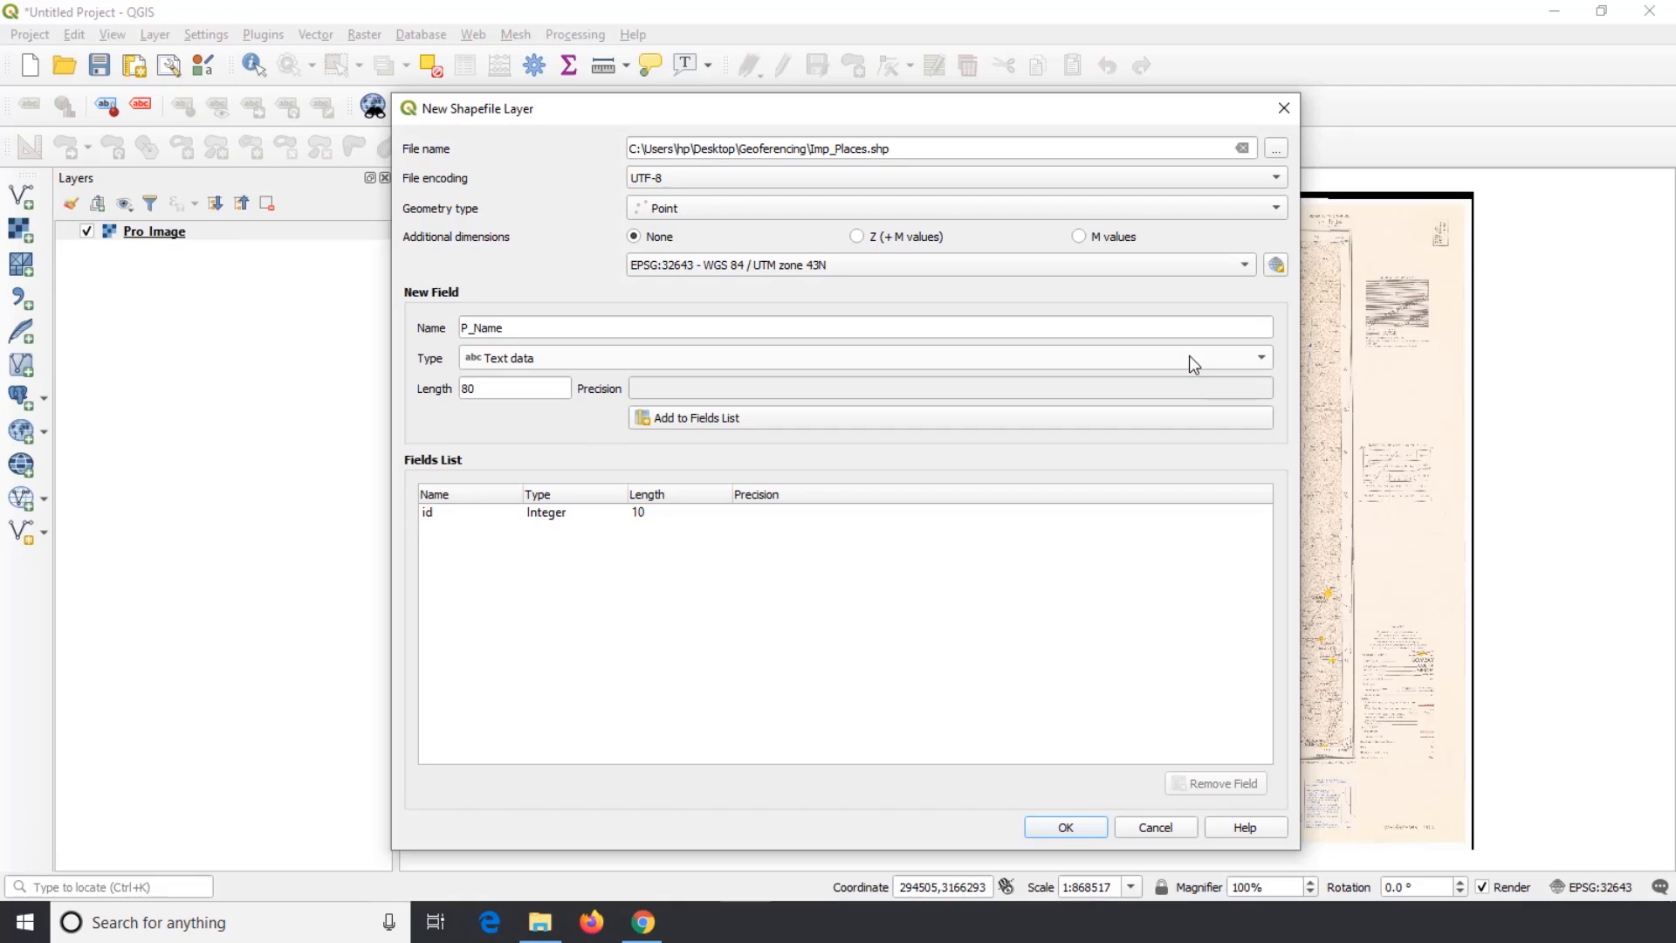
click(547, 388)
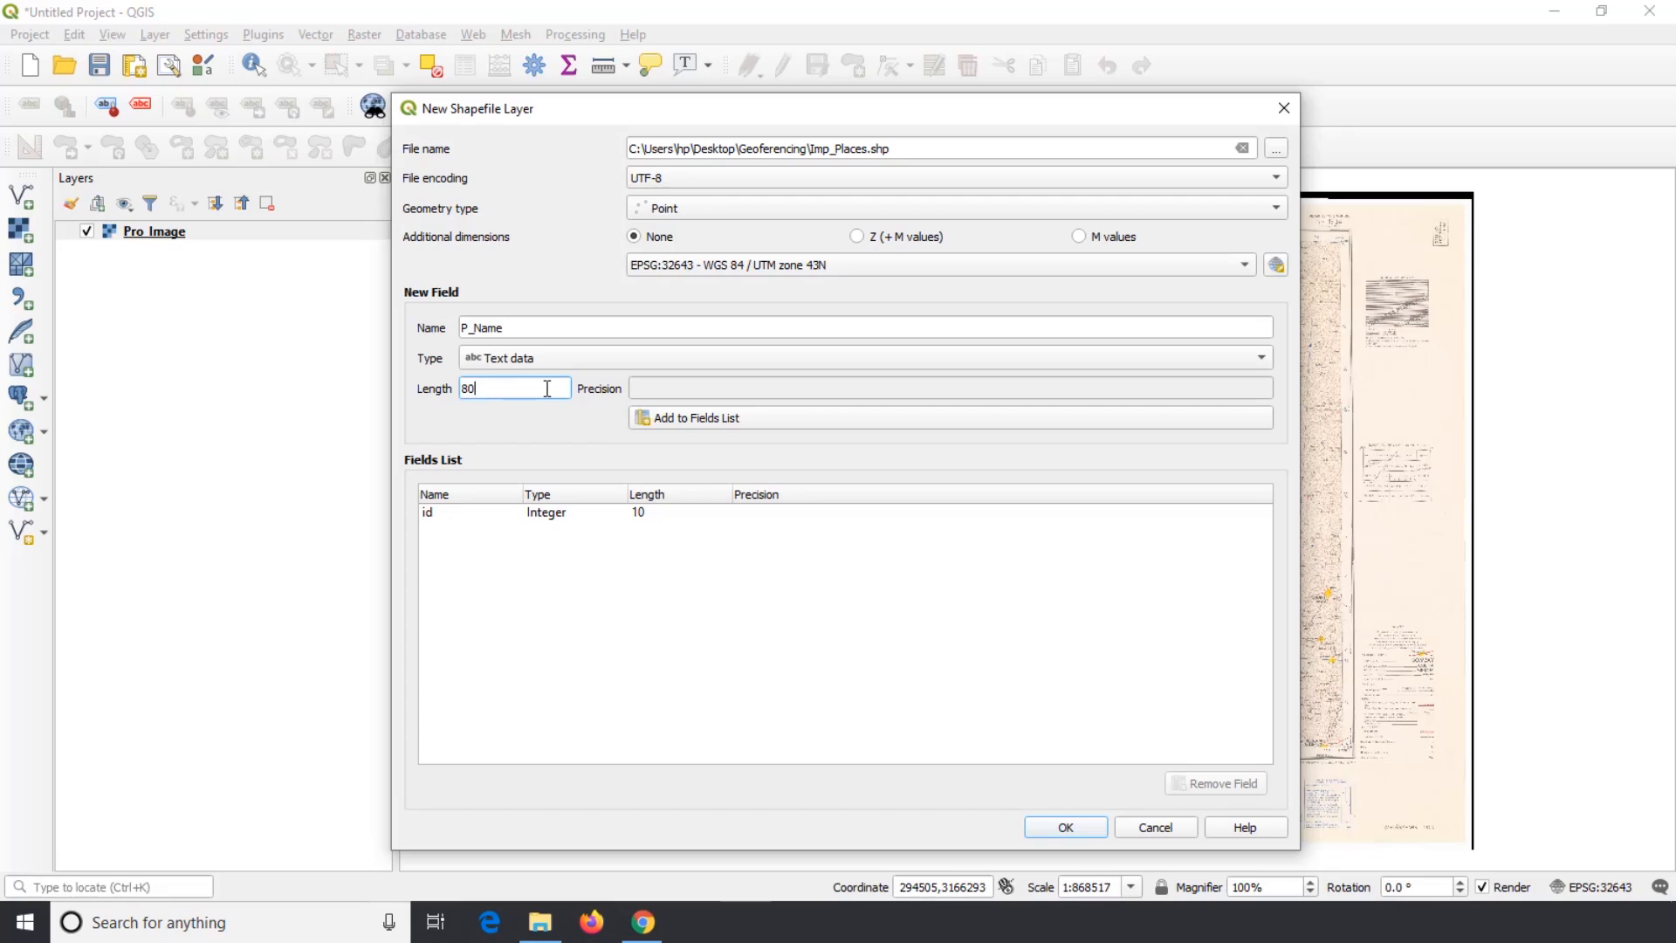
double_click(547, 389)
text(30)
double_click(467, 387)
click(457, 387)
key(Delete)
text(4)
Set the P_Name field's length to 18 and add it to the new layer's fields
double_click(465, 388)
drag(502, 385, 404, 391)
text(18)
click(768, 418)
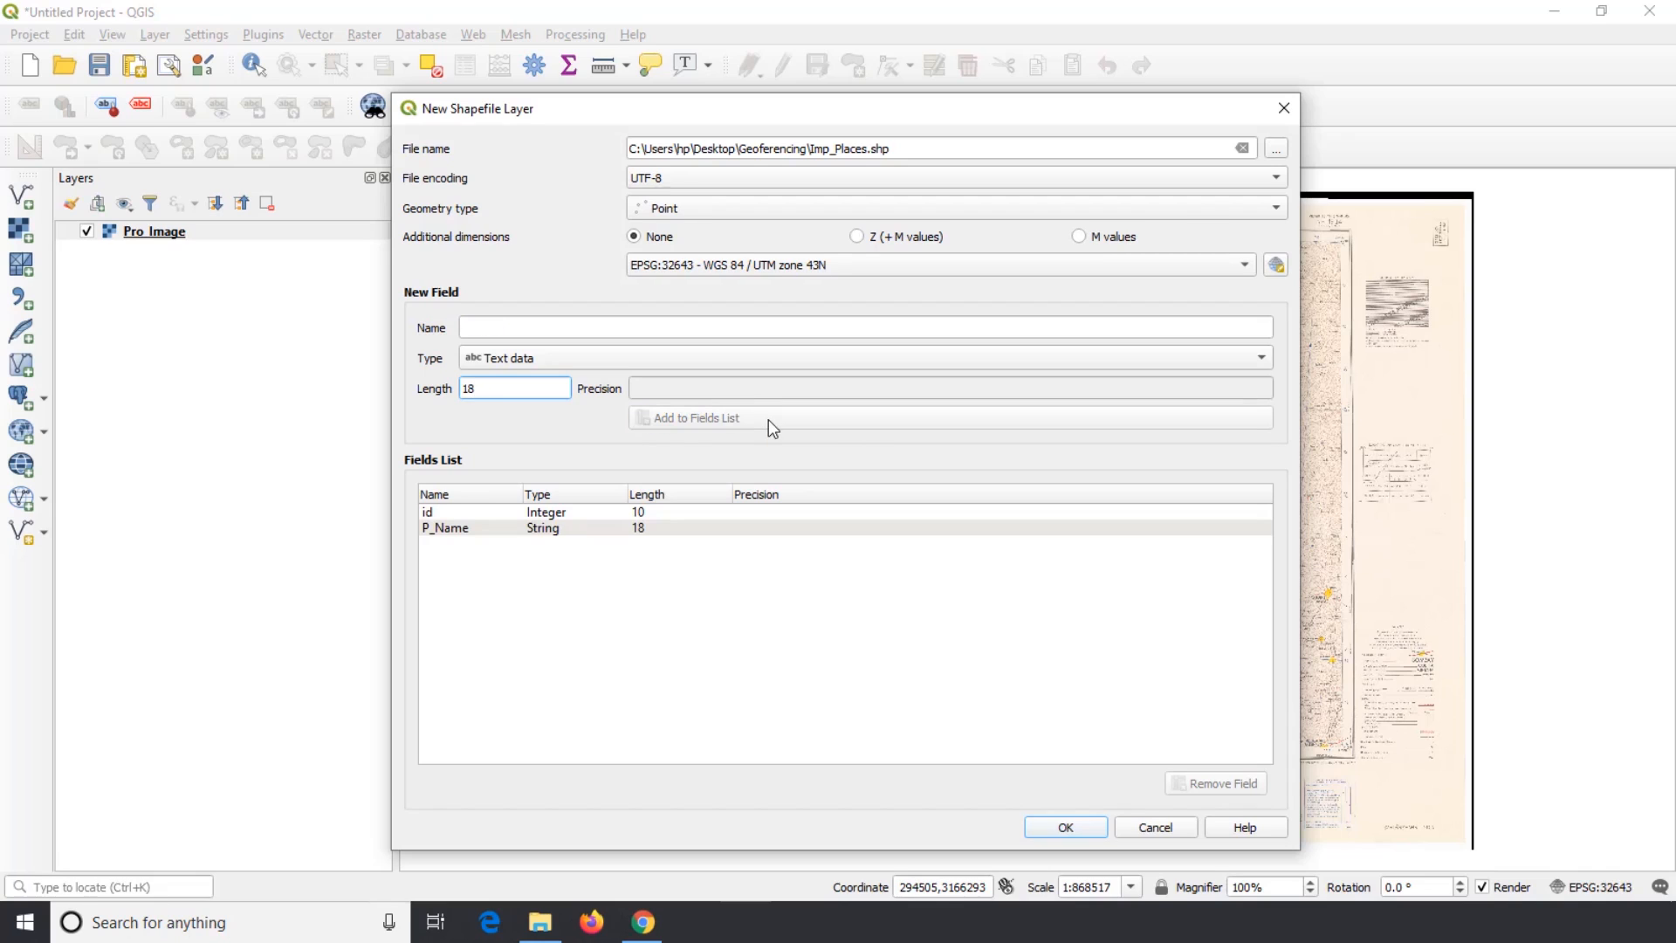
Review the id and P_Name fields and create the Imp_Places shapefile layer
click(501, 529)
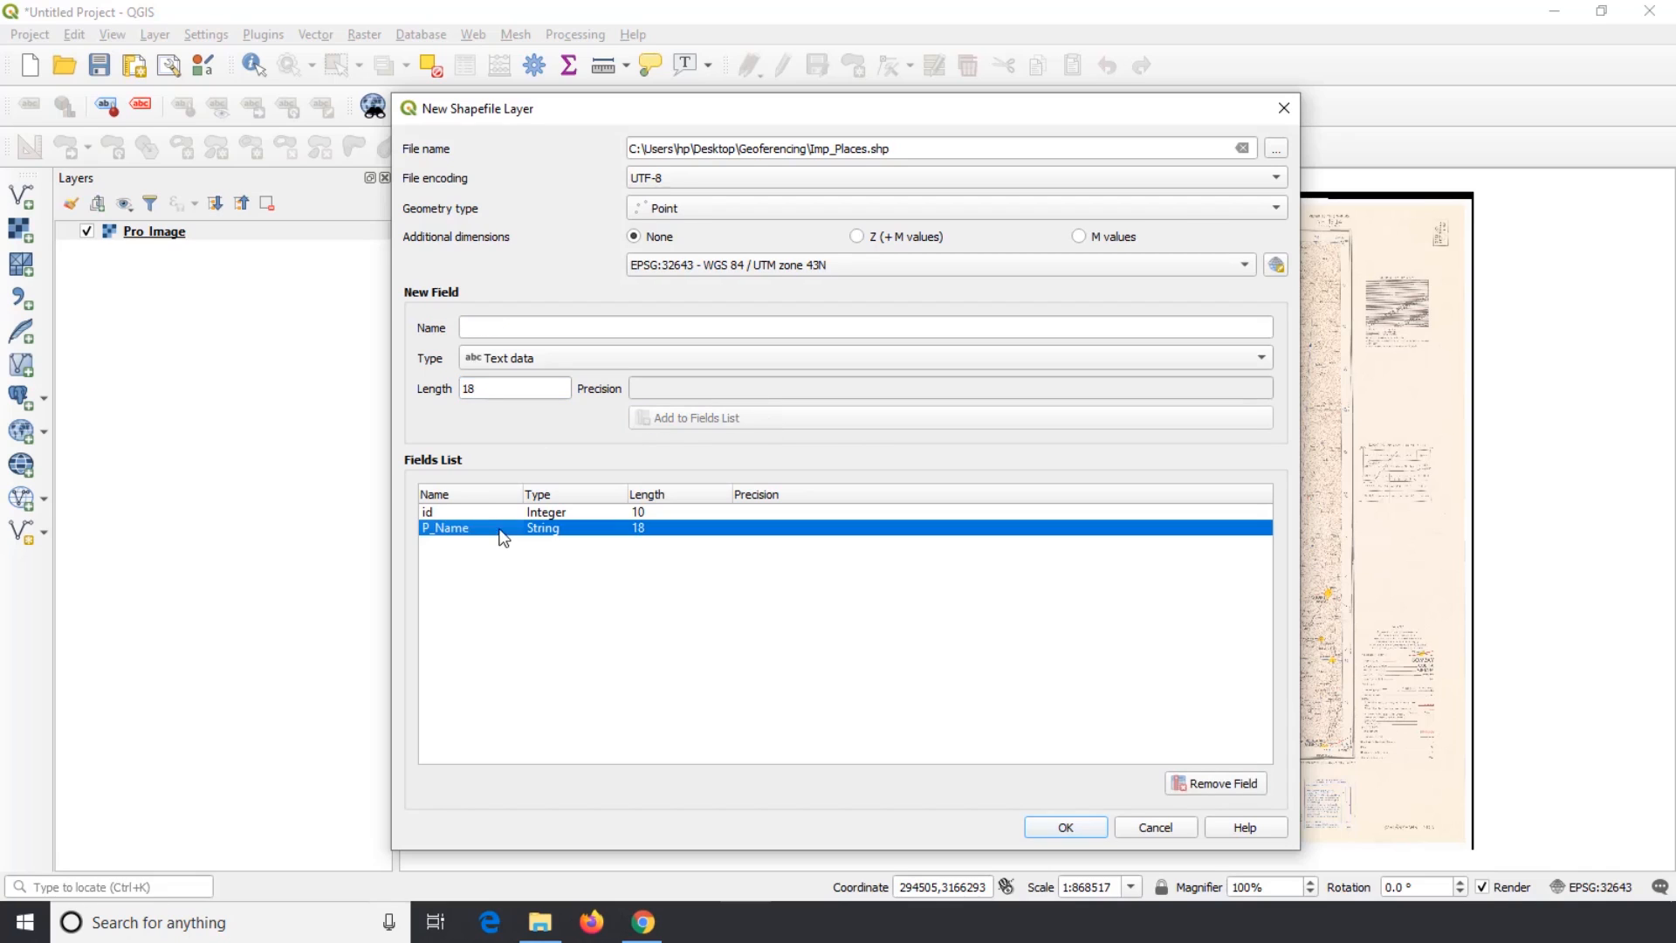
click(605, 511)
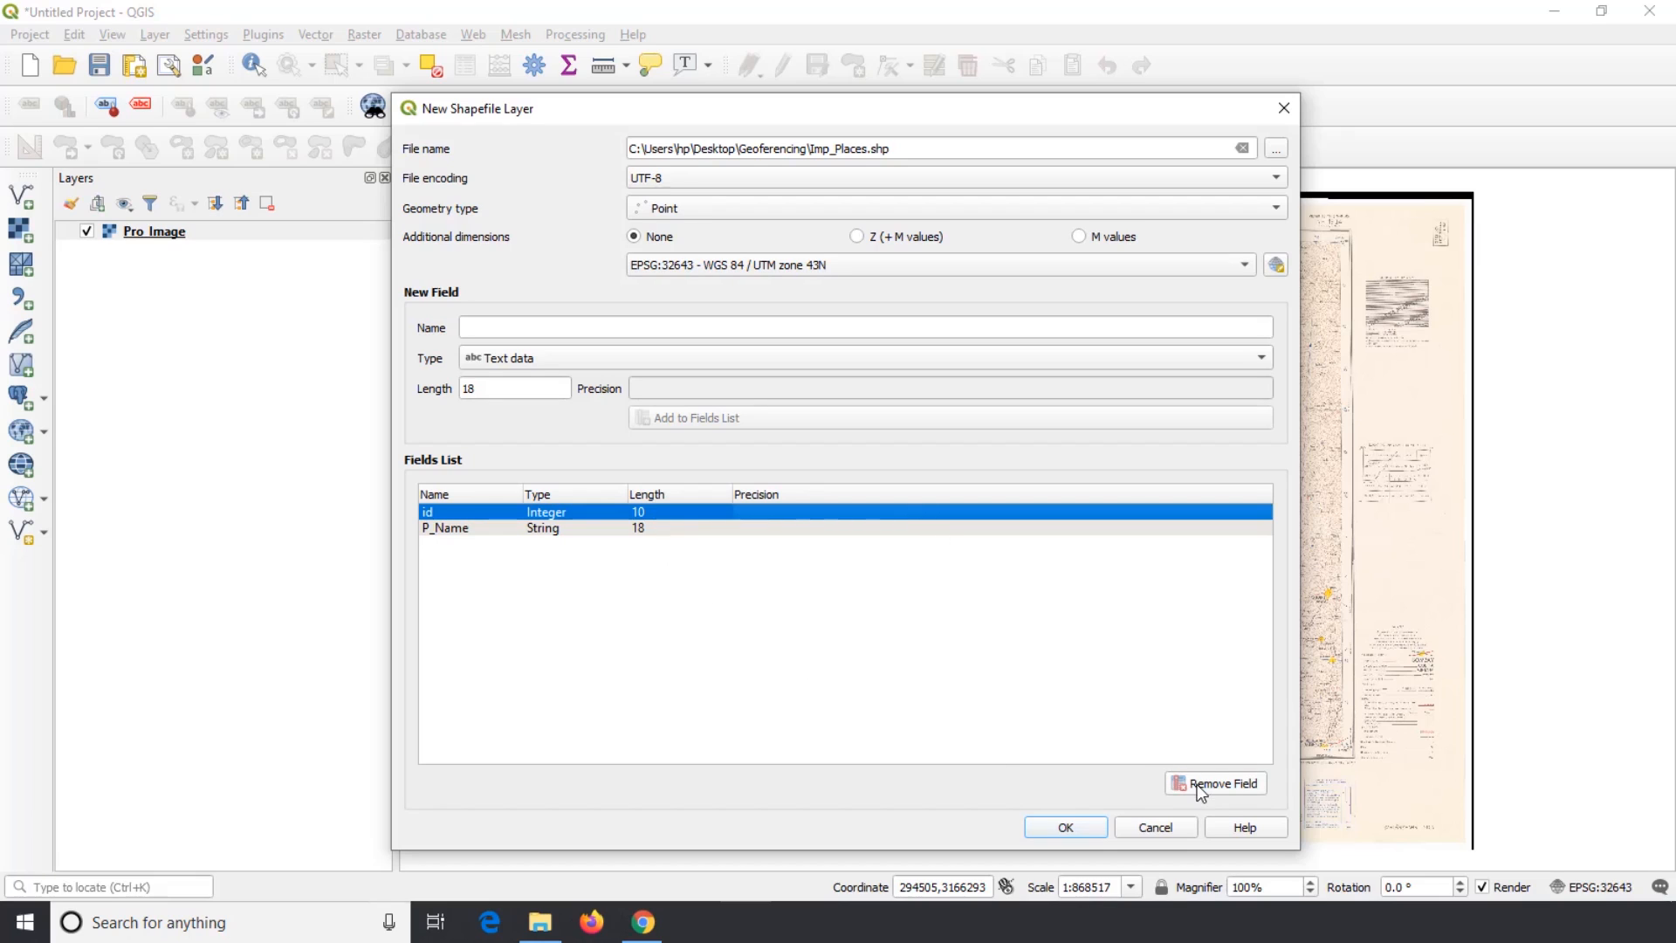
click(744, 529)
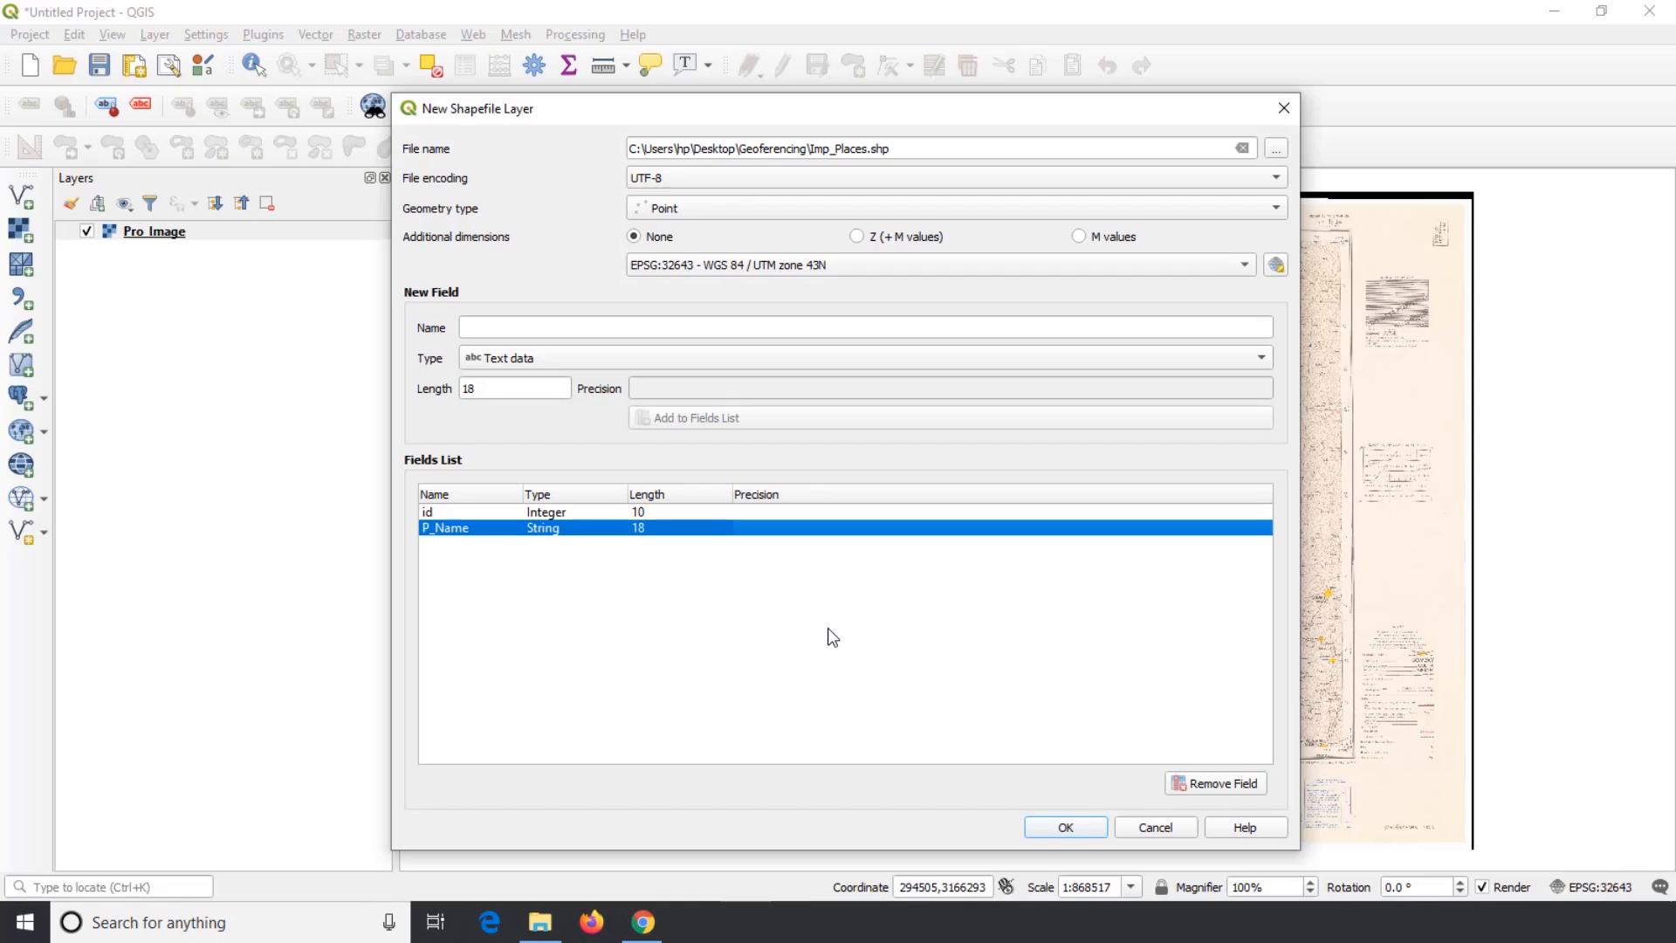
click(1061, 828)
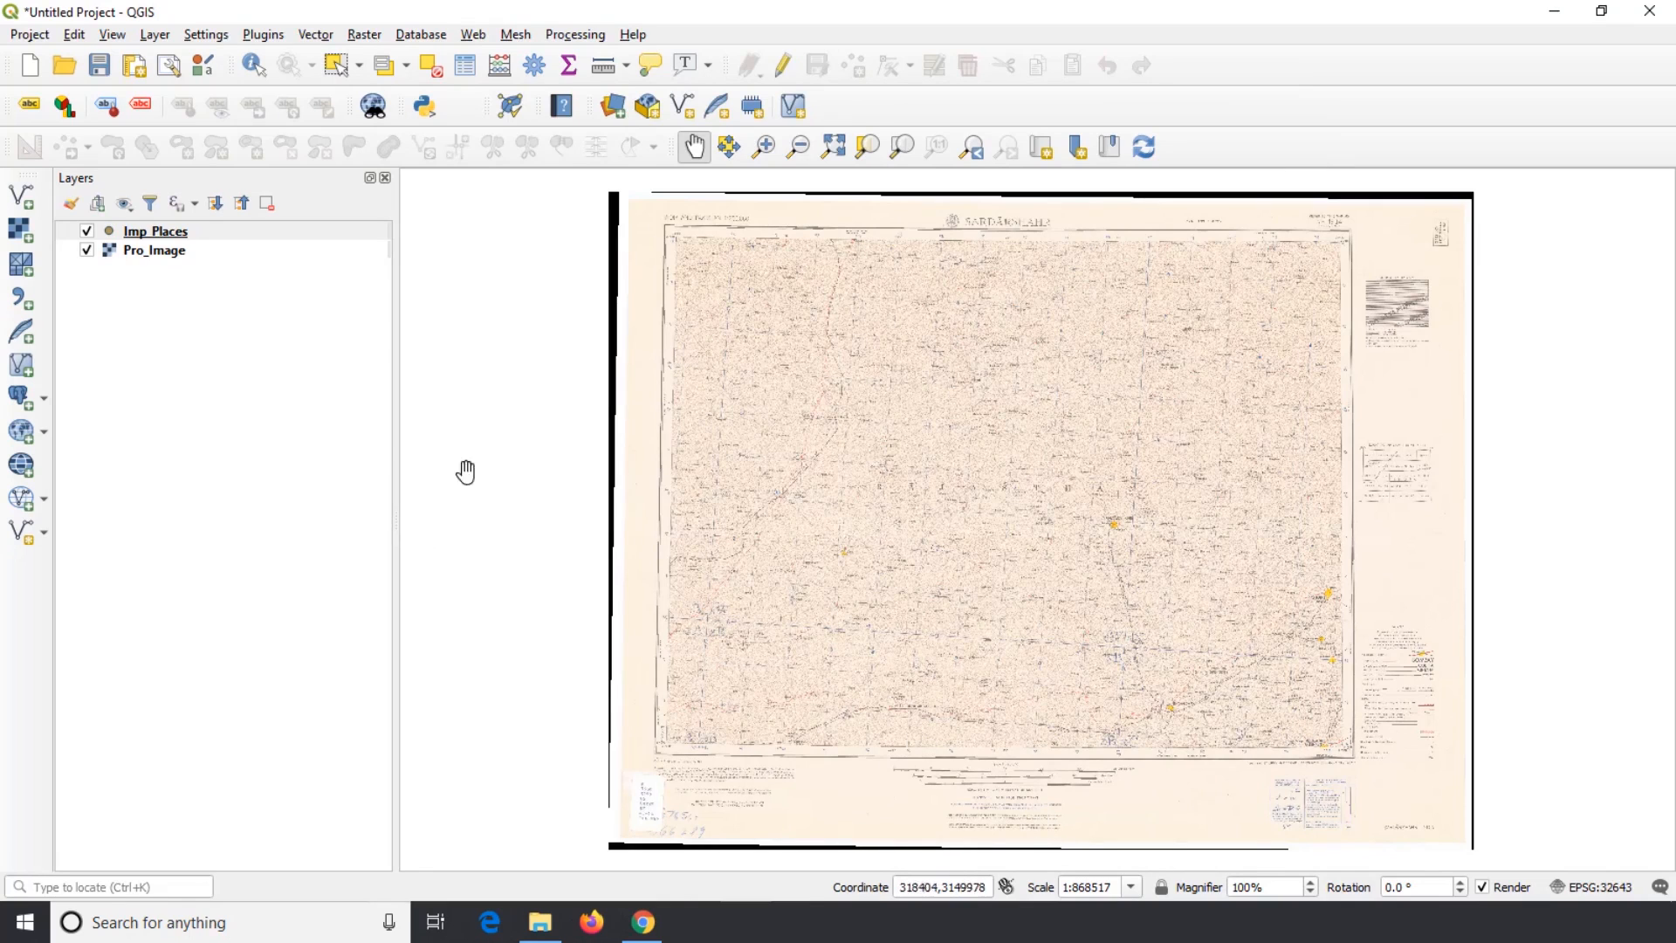
Switch the visibility of the Imp_Places and Pro_Image layers off and on to compare what each one displays
click(182, 234)
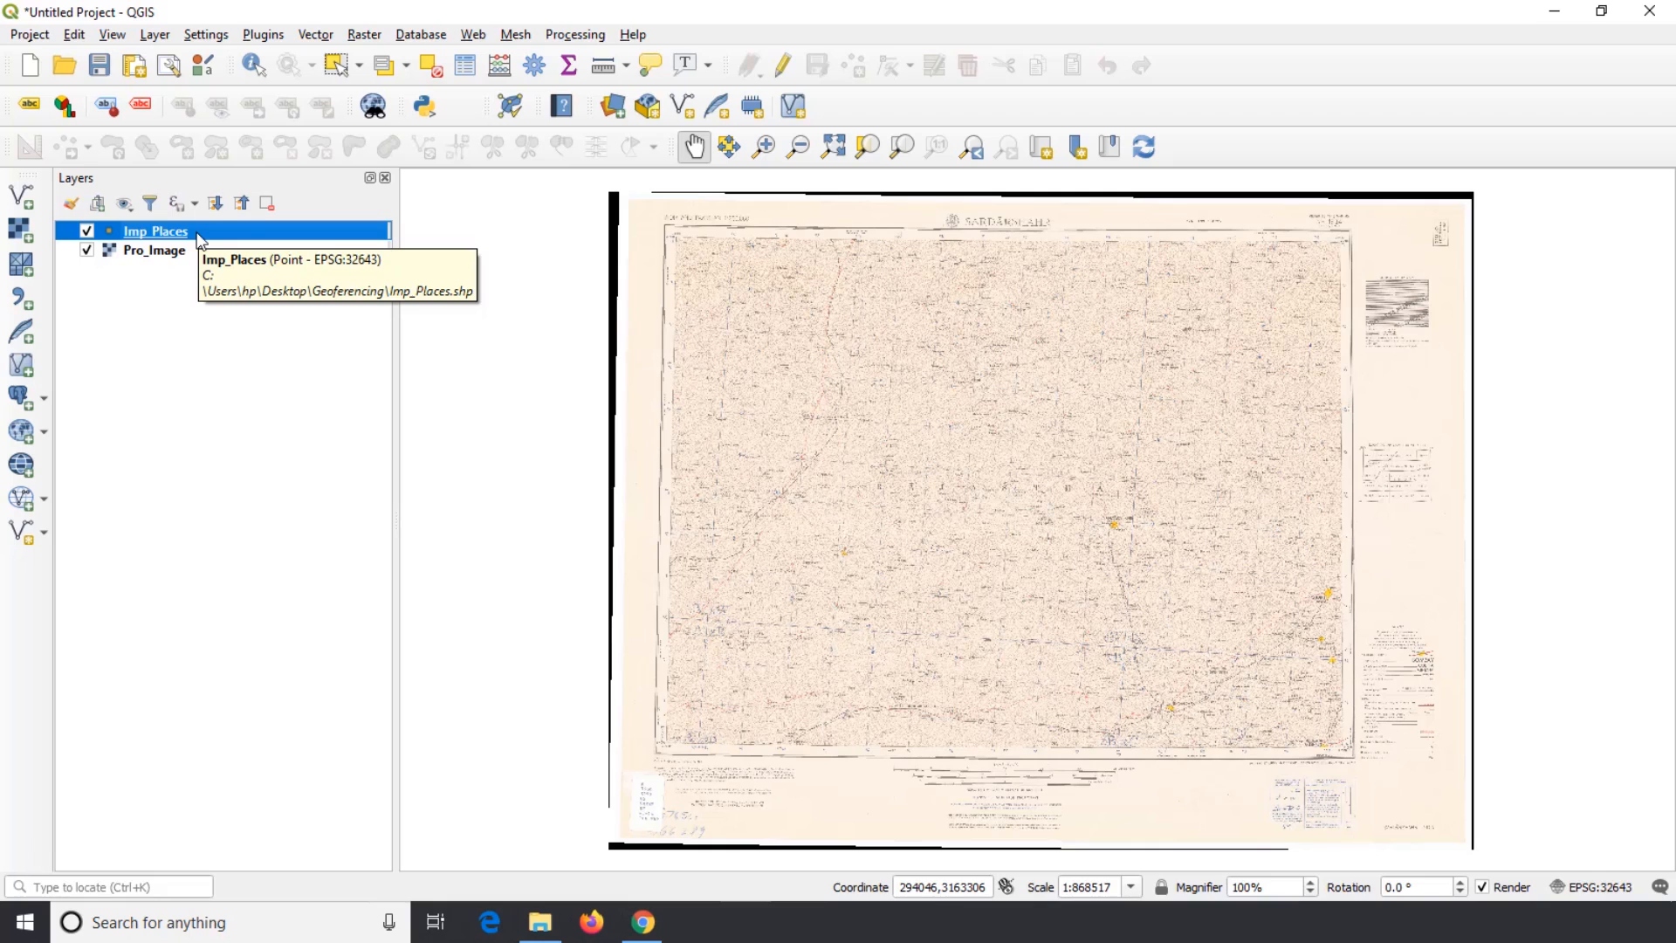
click(168, 252)
click(166, 236)
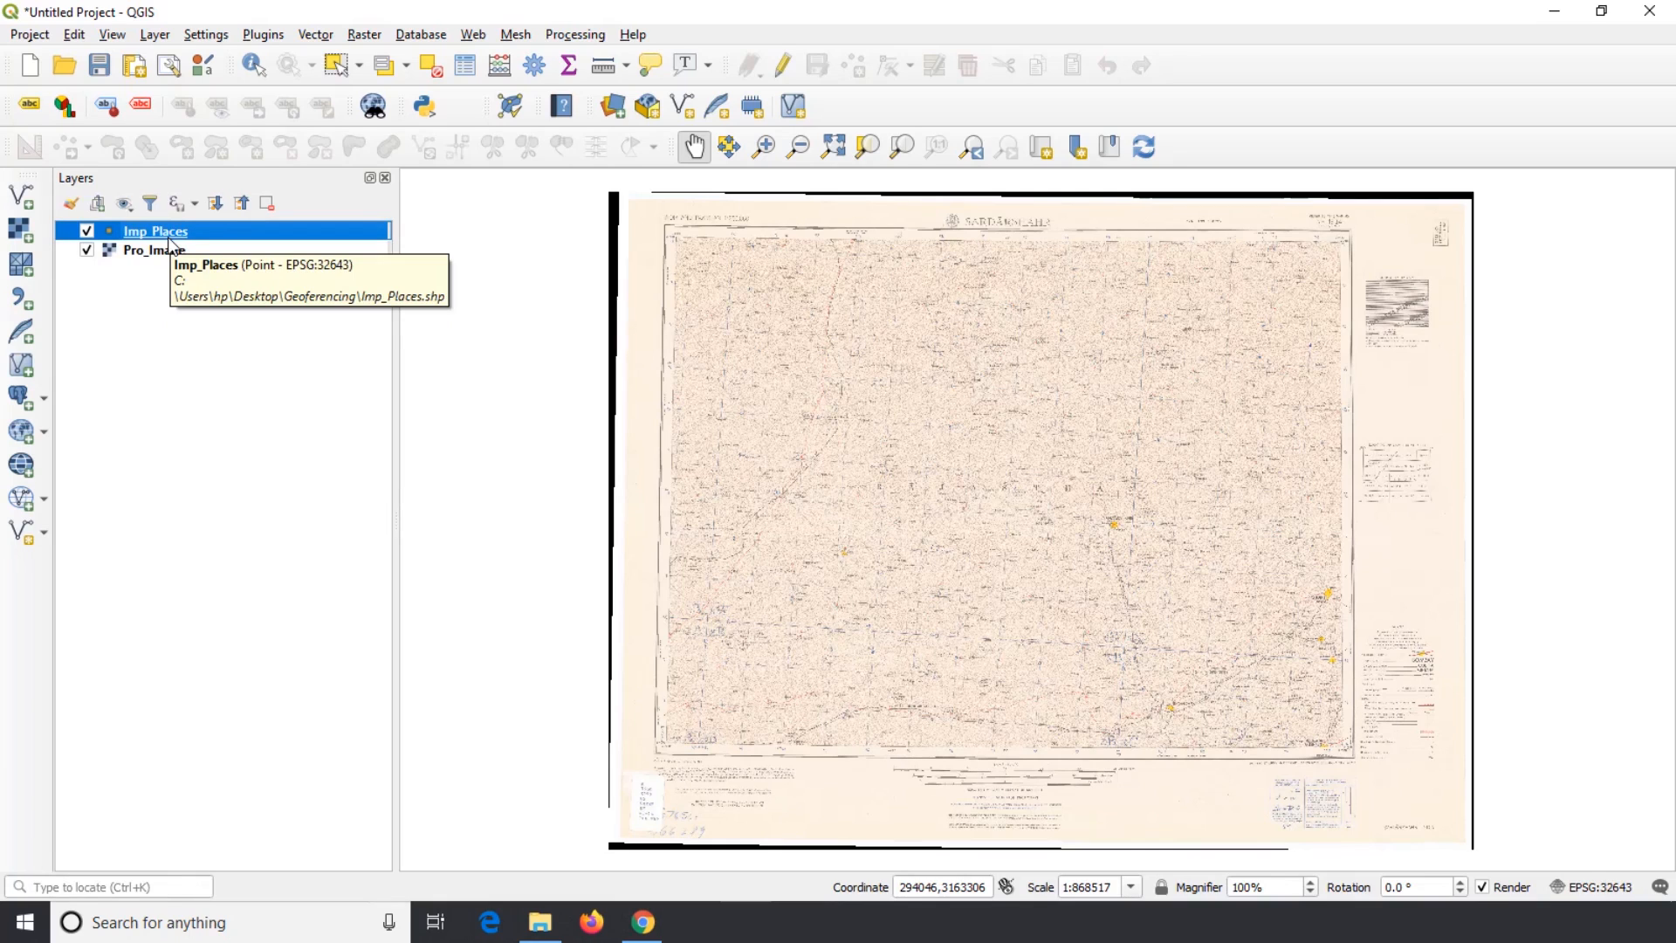
click(159, 303)
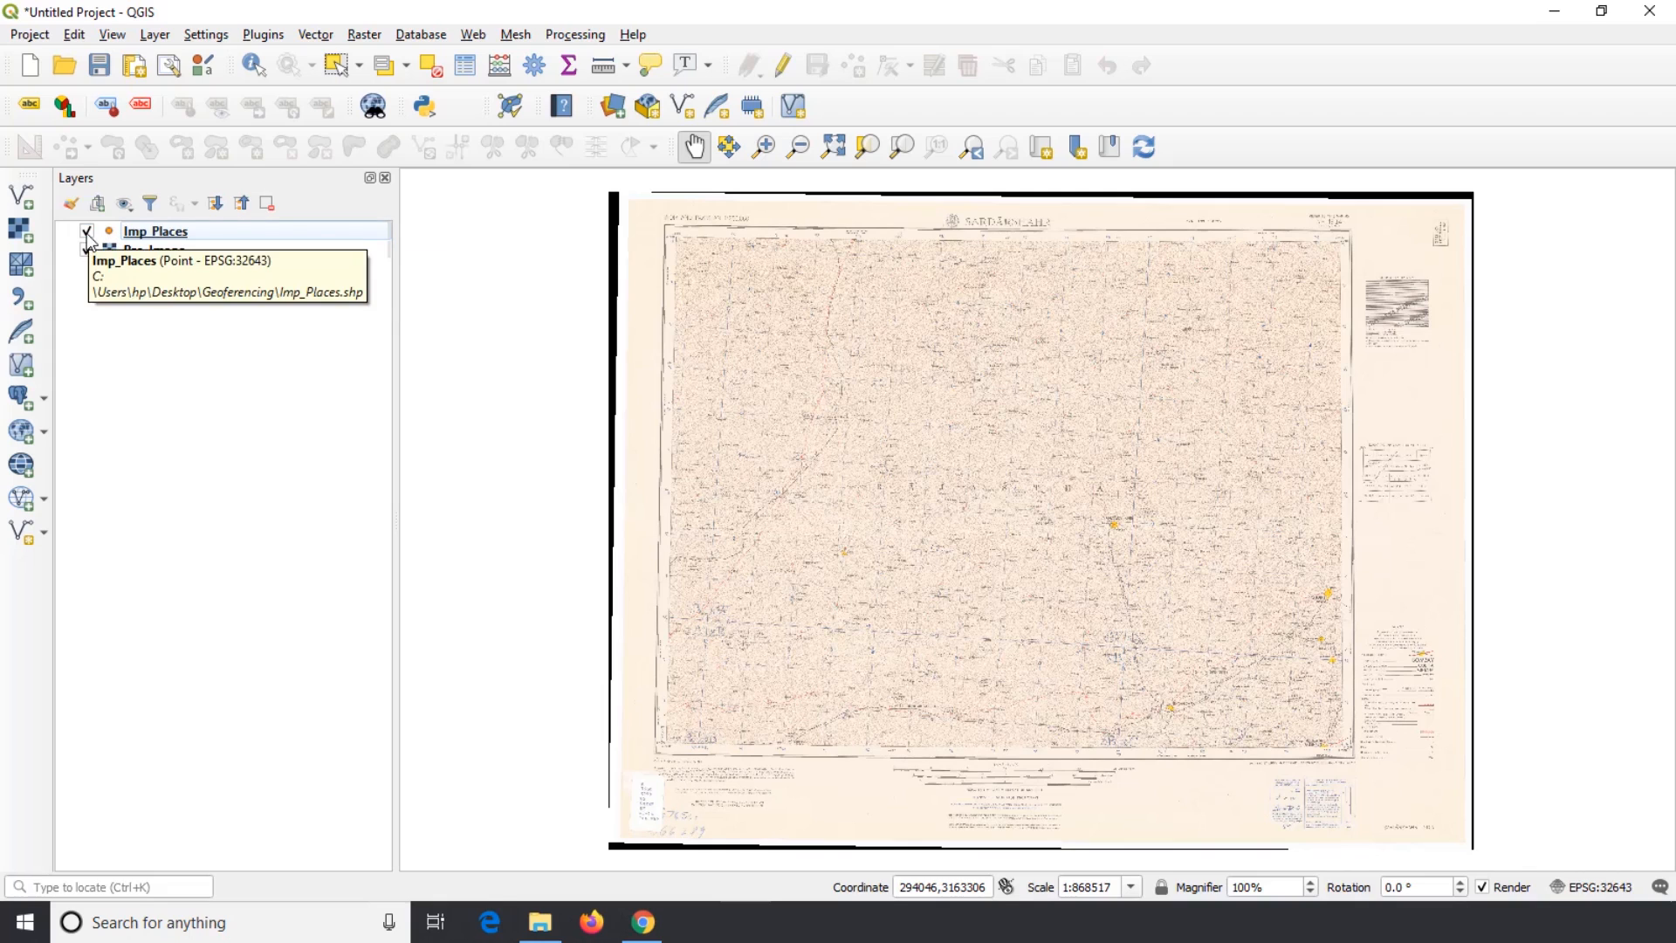
click(87, 232)
click(86, 234)
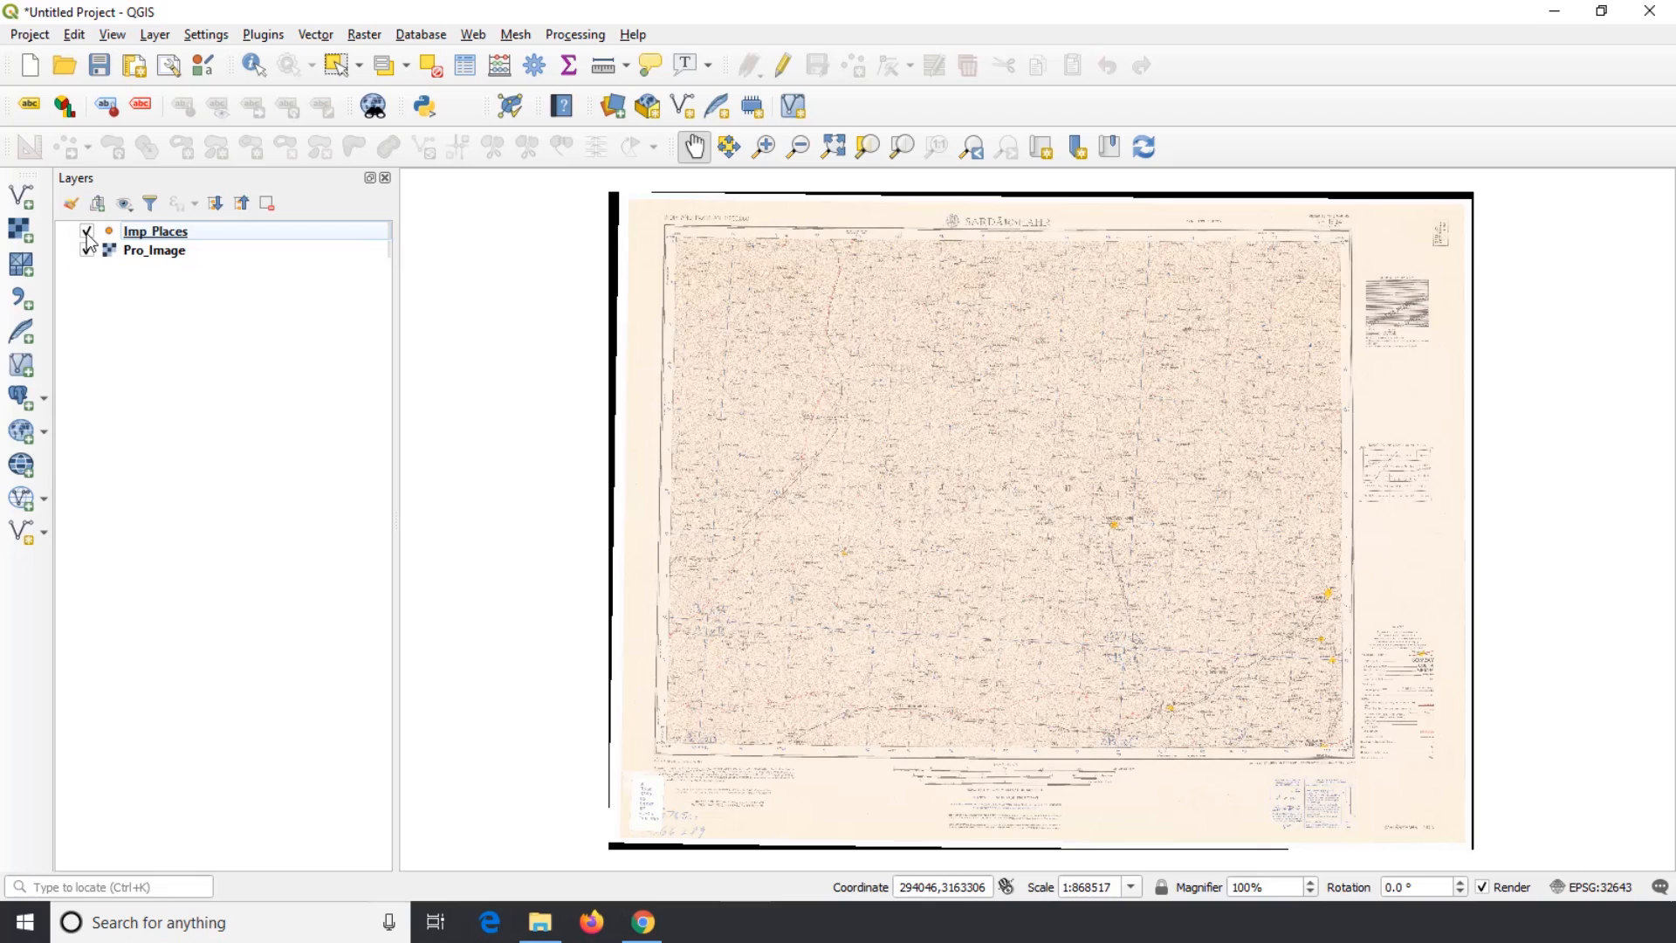
click(86, 234)
click(87, 234)
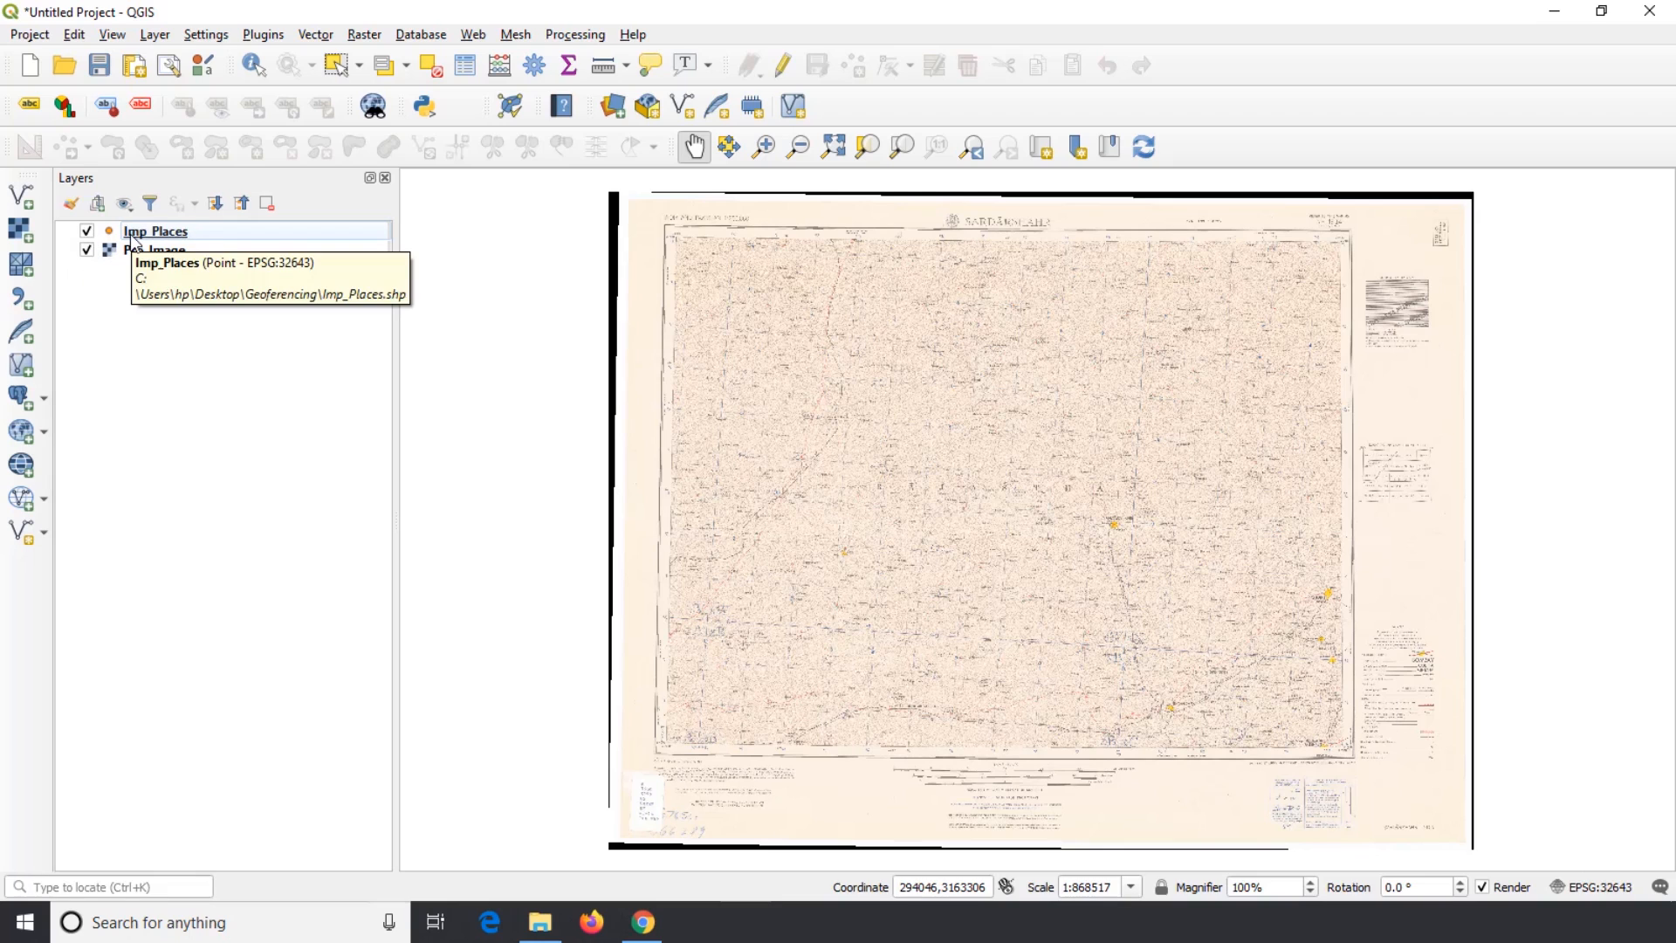
click(86, 250)
click(88, 252)
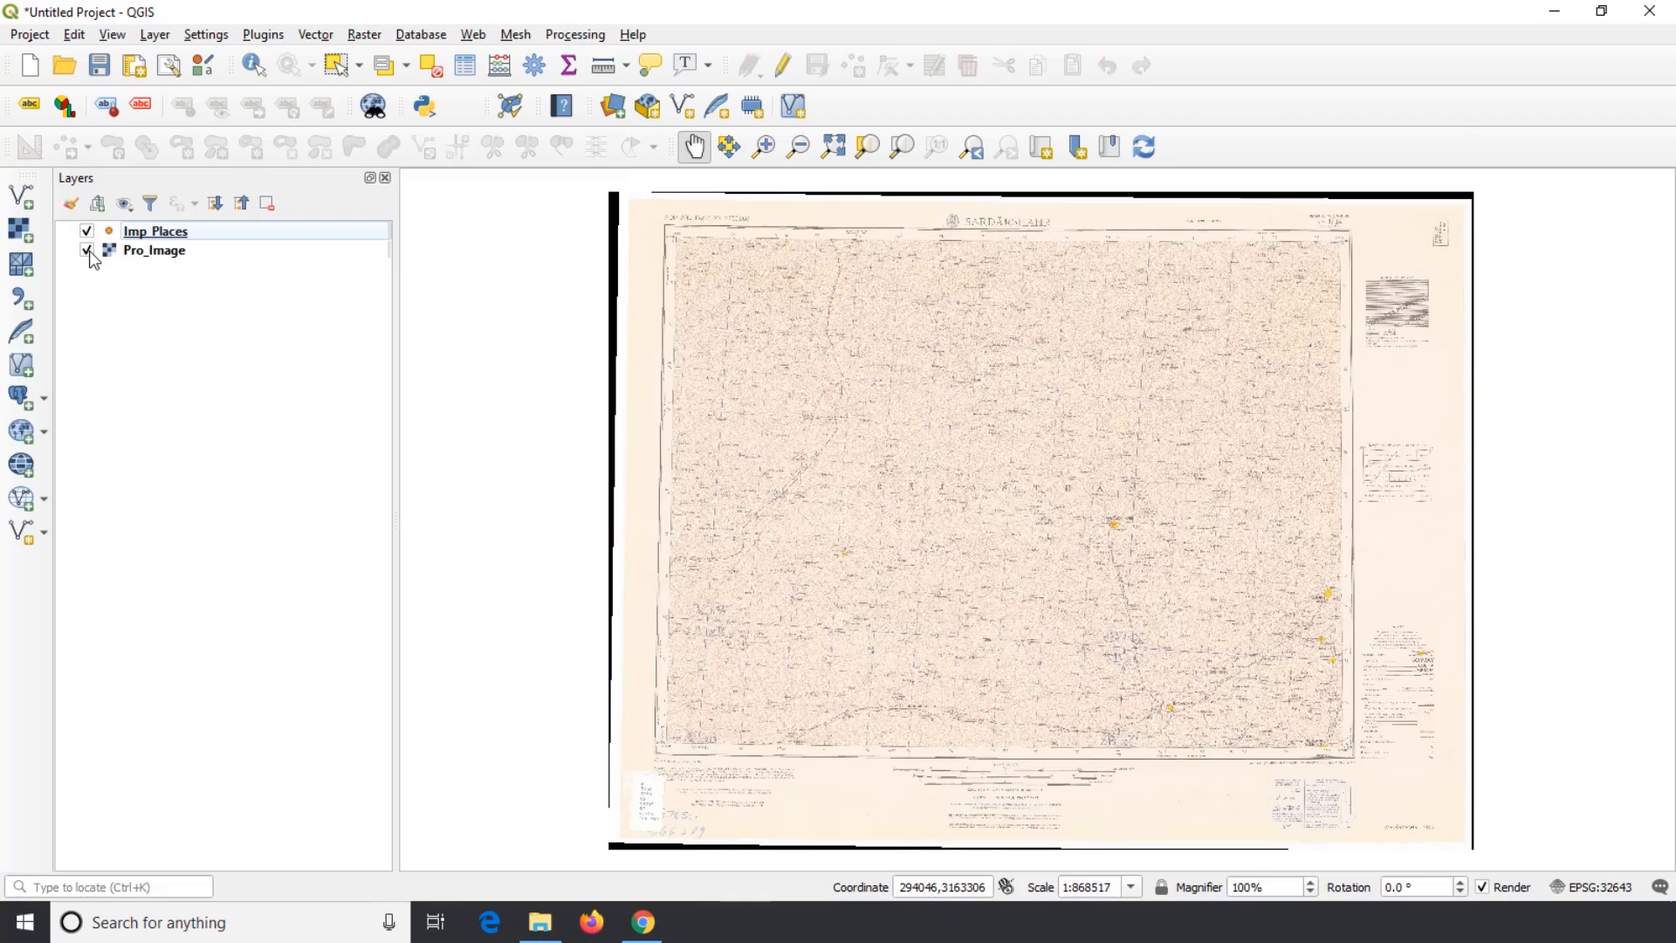
click(87, 252)
click(87, 252)
Examine the id and P_Name columns in the Imp_Places attribute table, then close the table
right_click(183, 234)
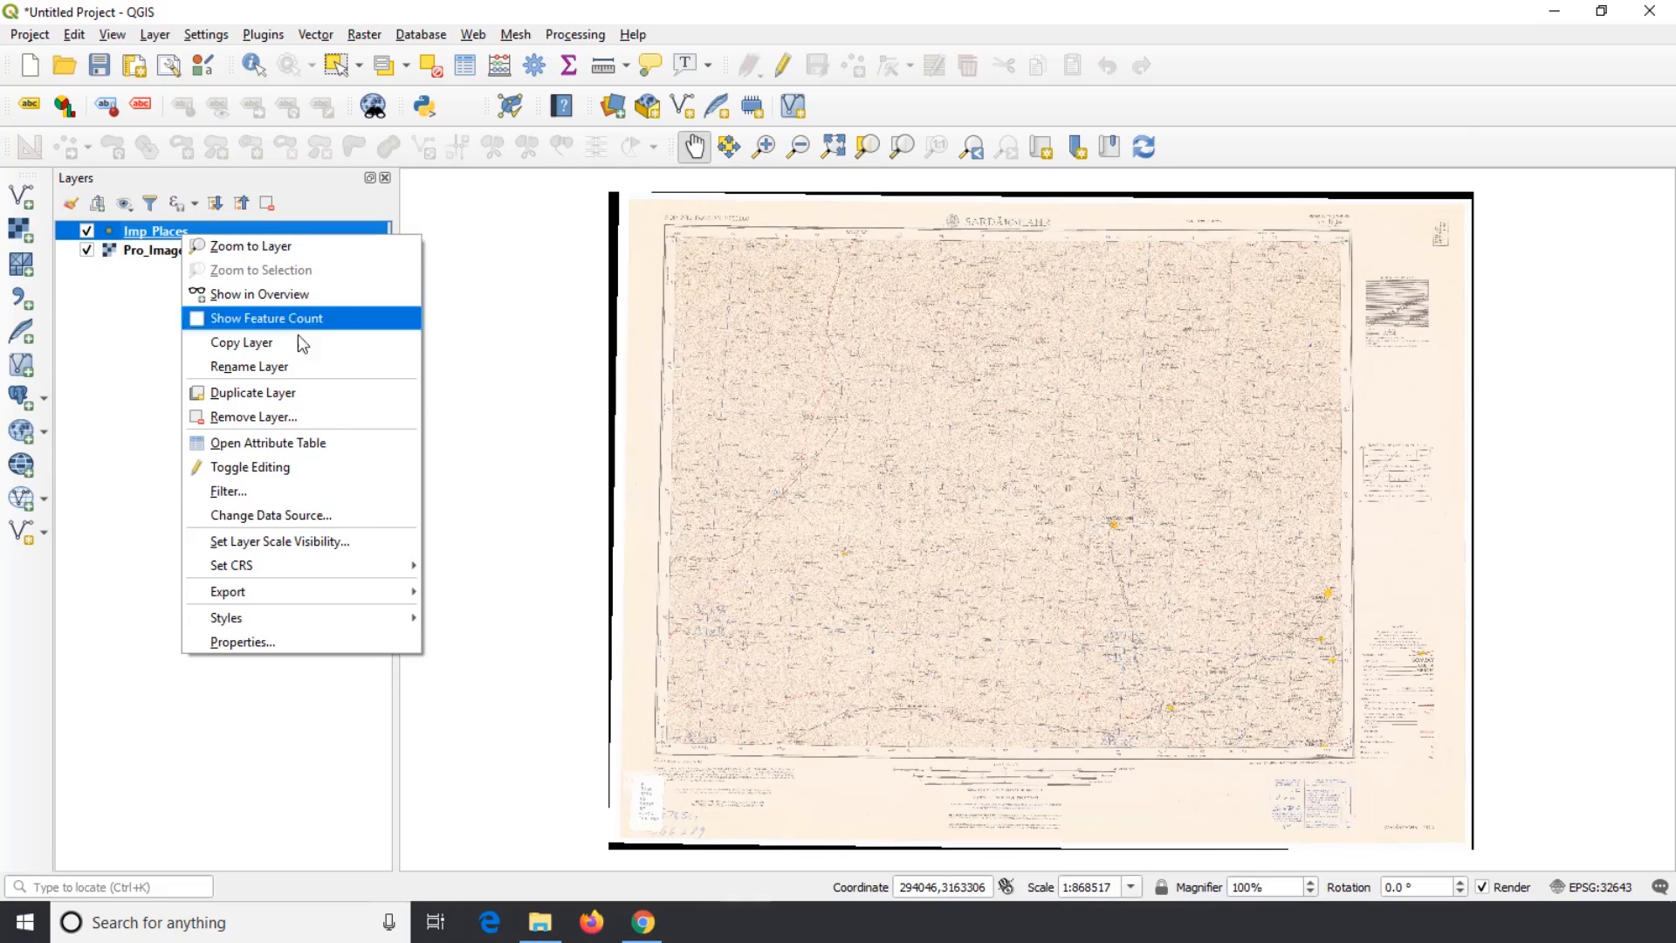
click(330, 442)
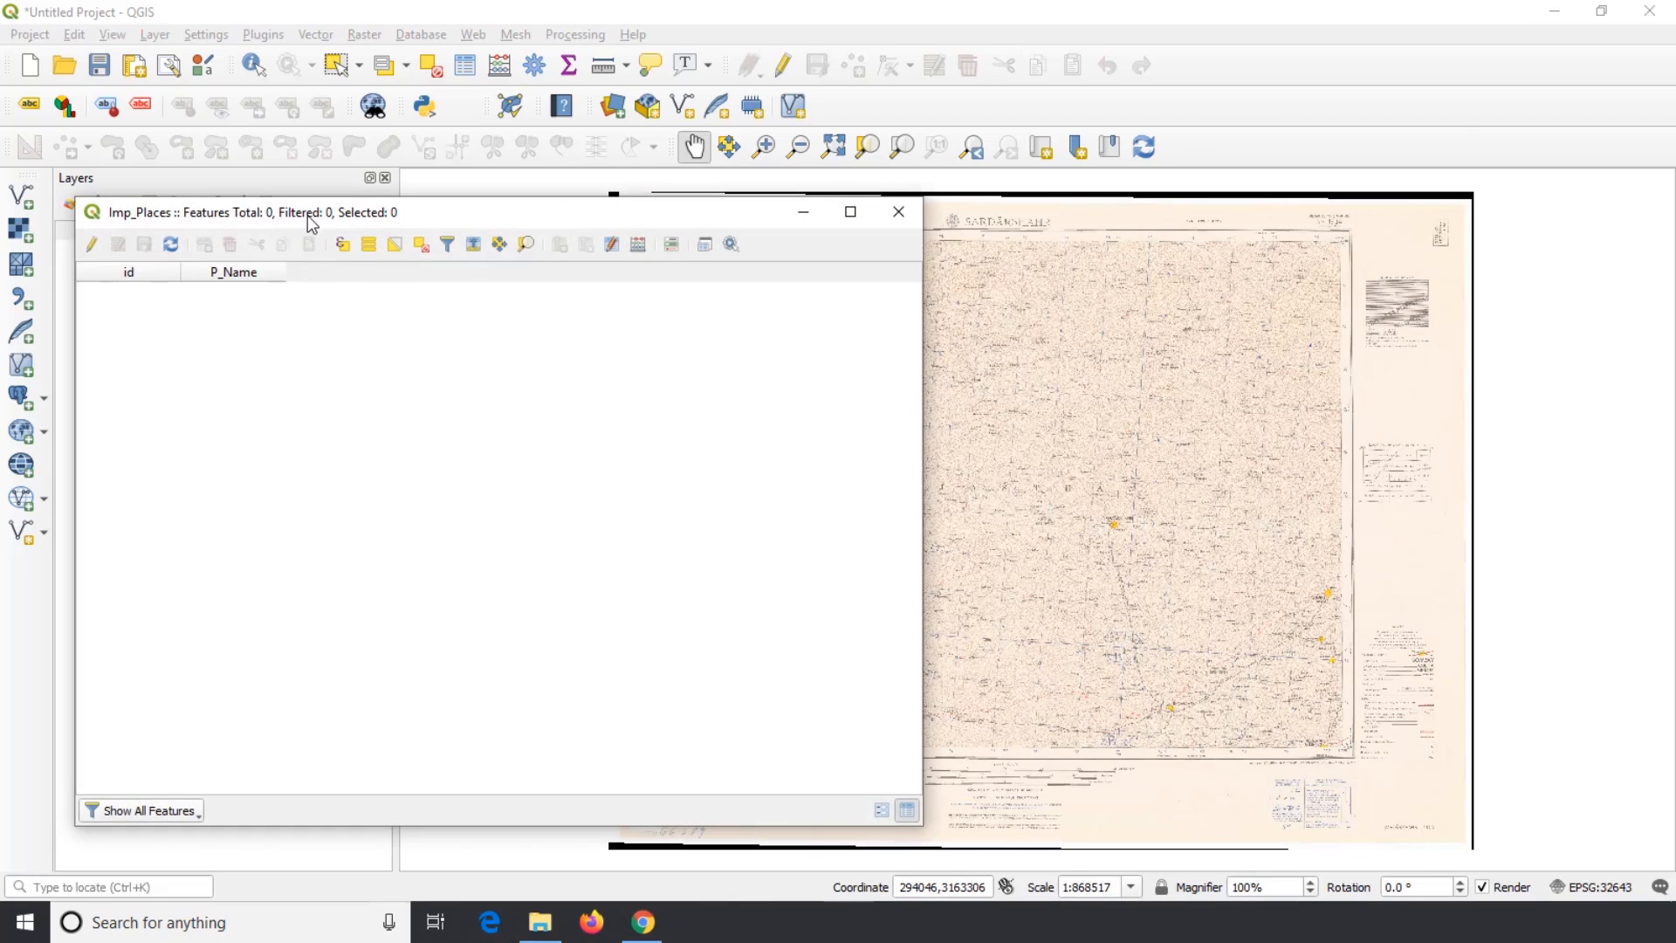
drag(307, 215, 810, 217)
click(766, 272)
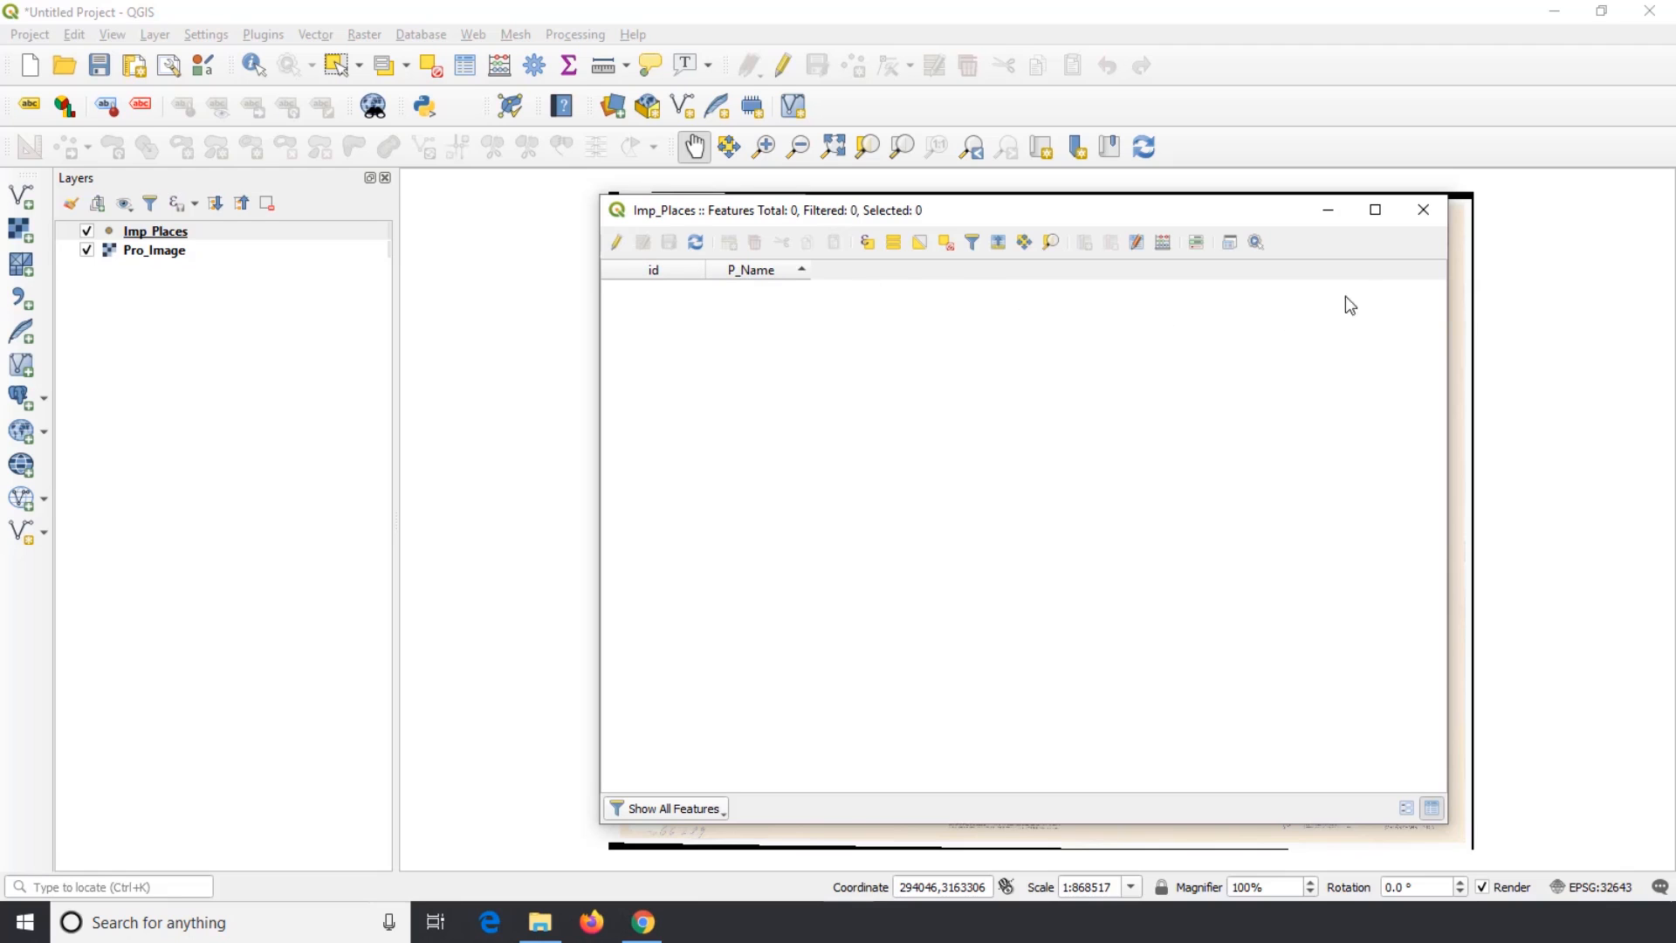
click(1425, 212)
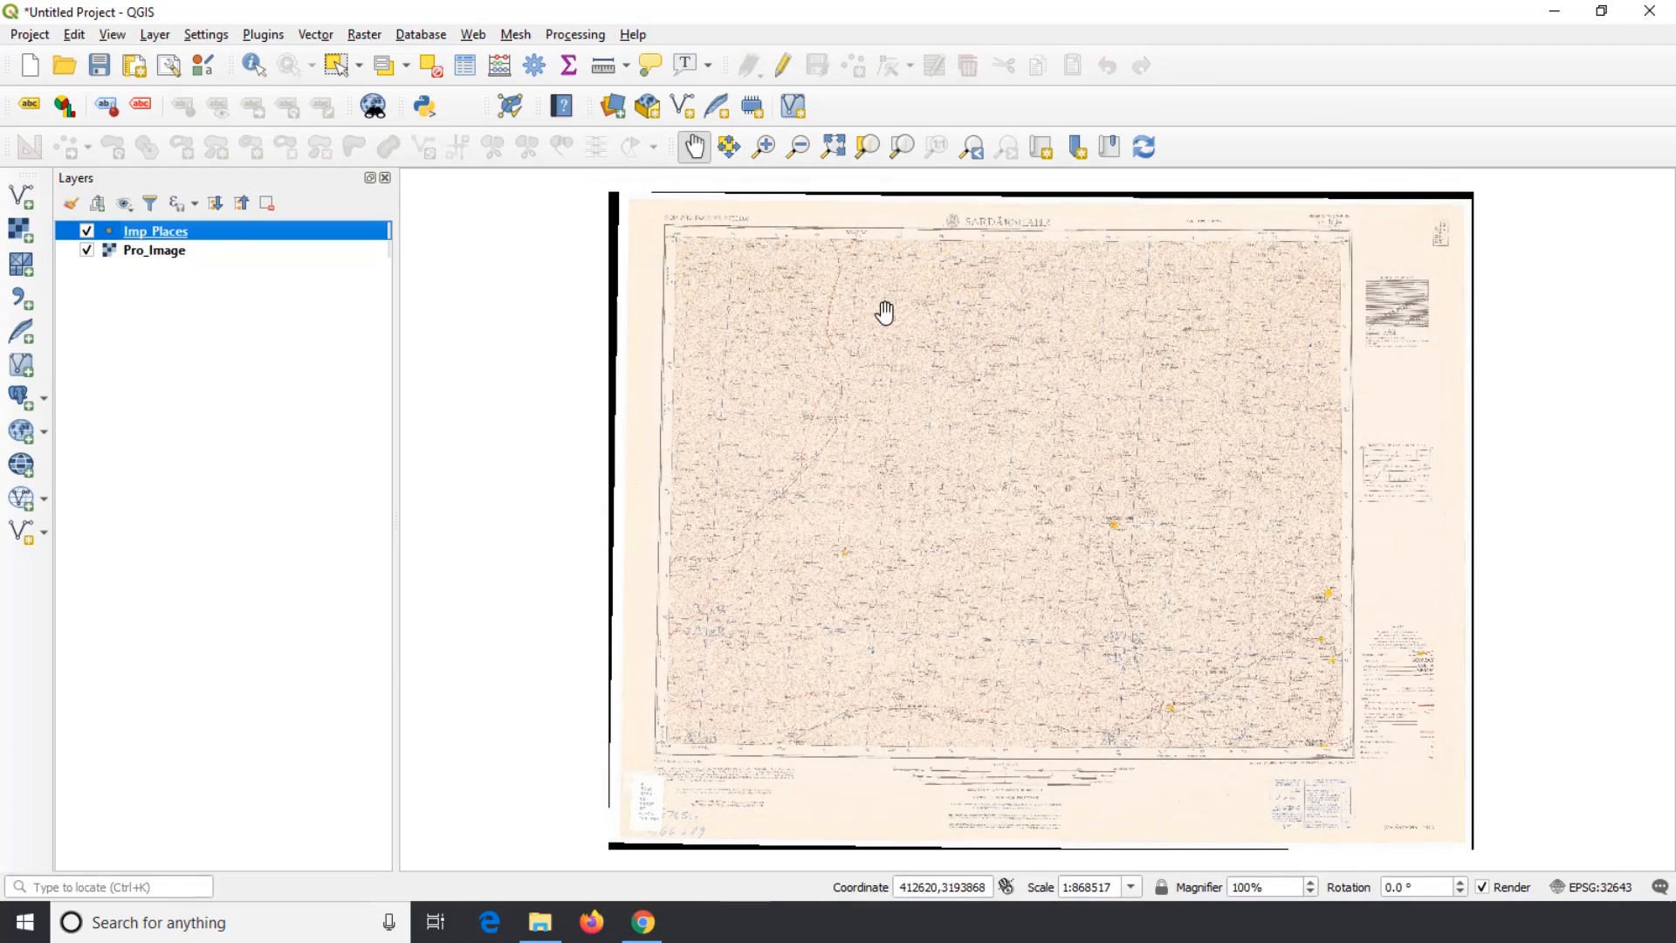
Check the coordinate reference system in the Imp_Places layer properties, then close the properties
right_click(204, 234)
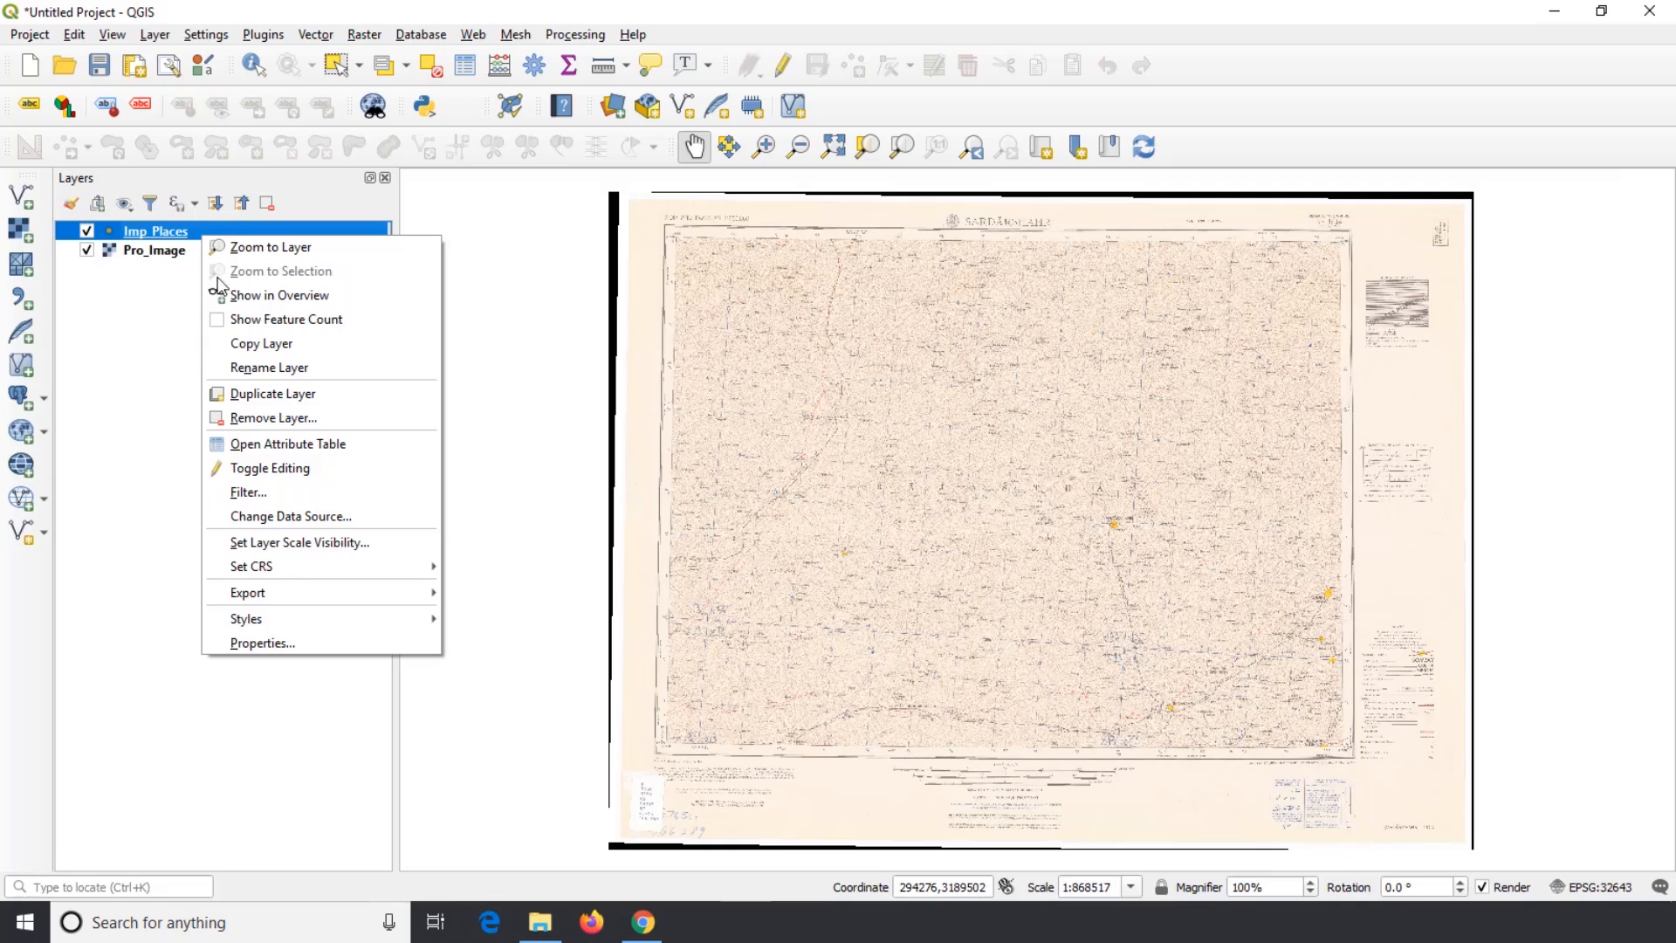
click(309, 642)
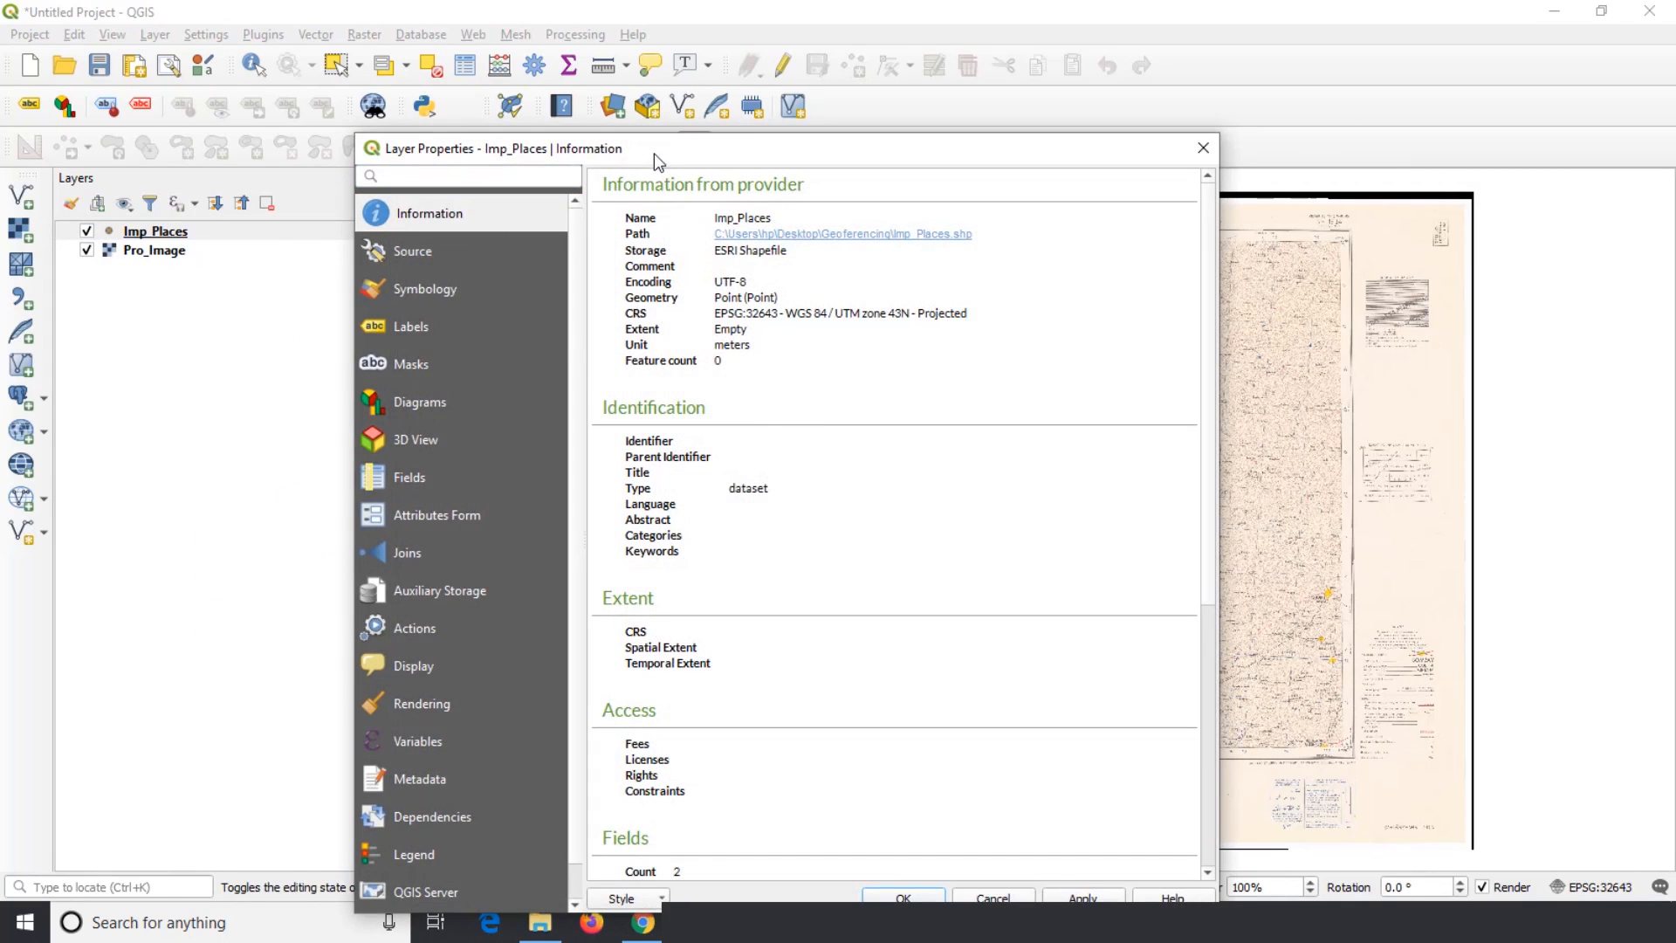
drag(653, 153, 624, 88)
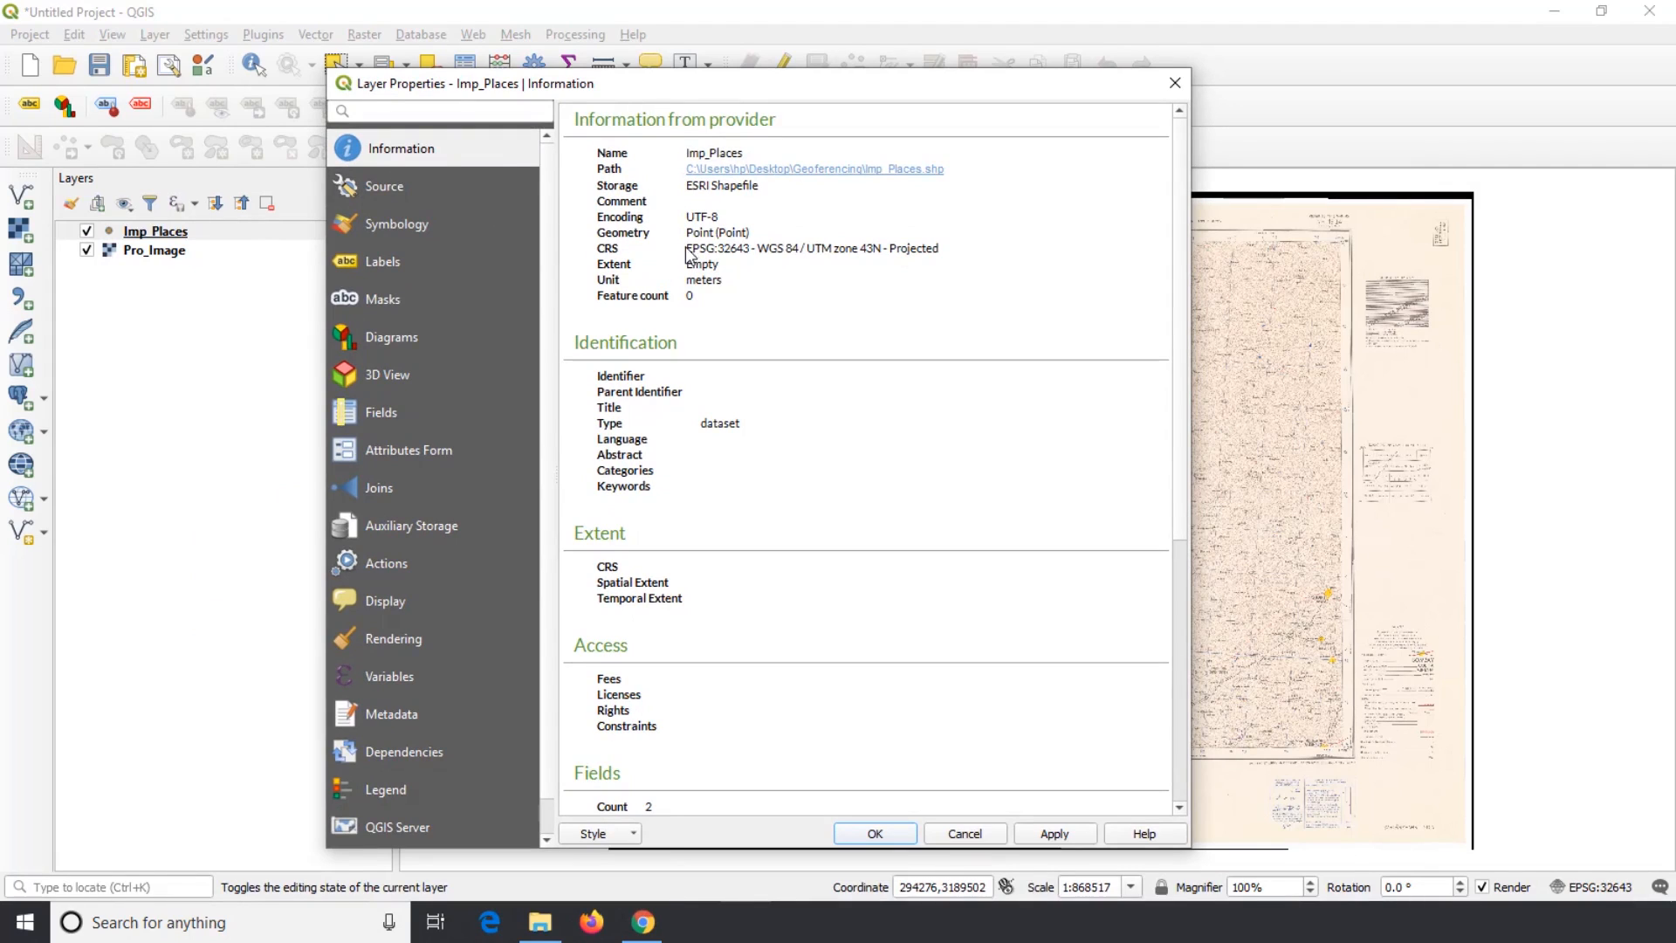
drag(685, 248, 805, 247)
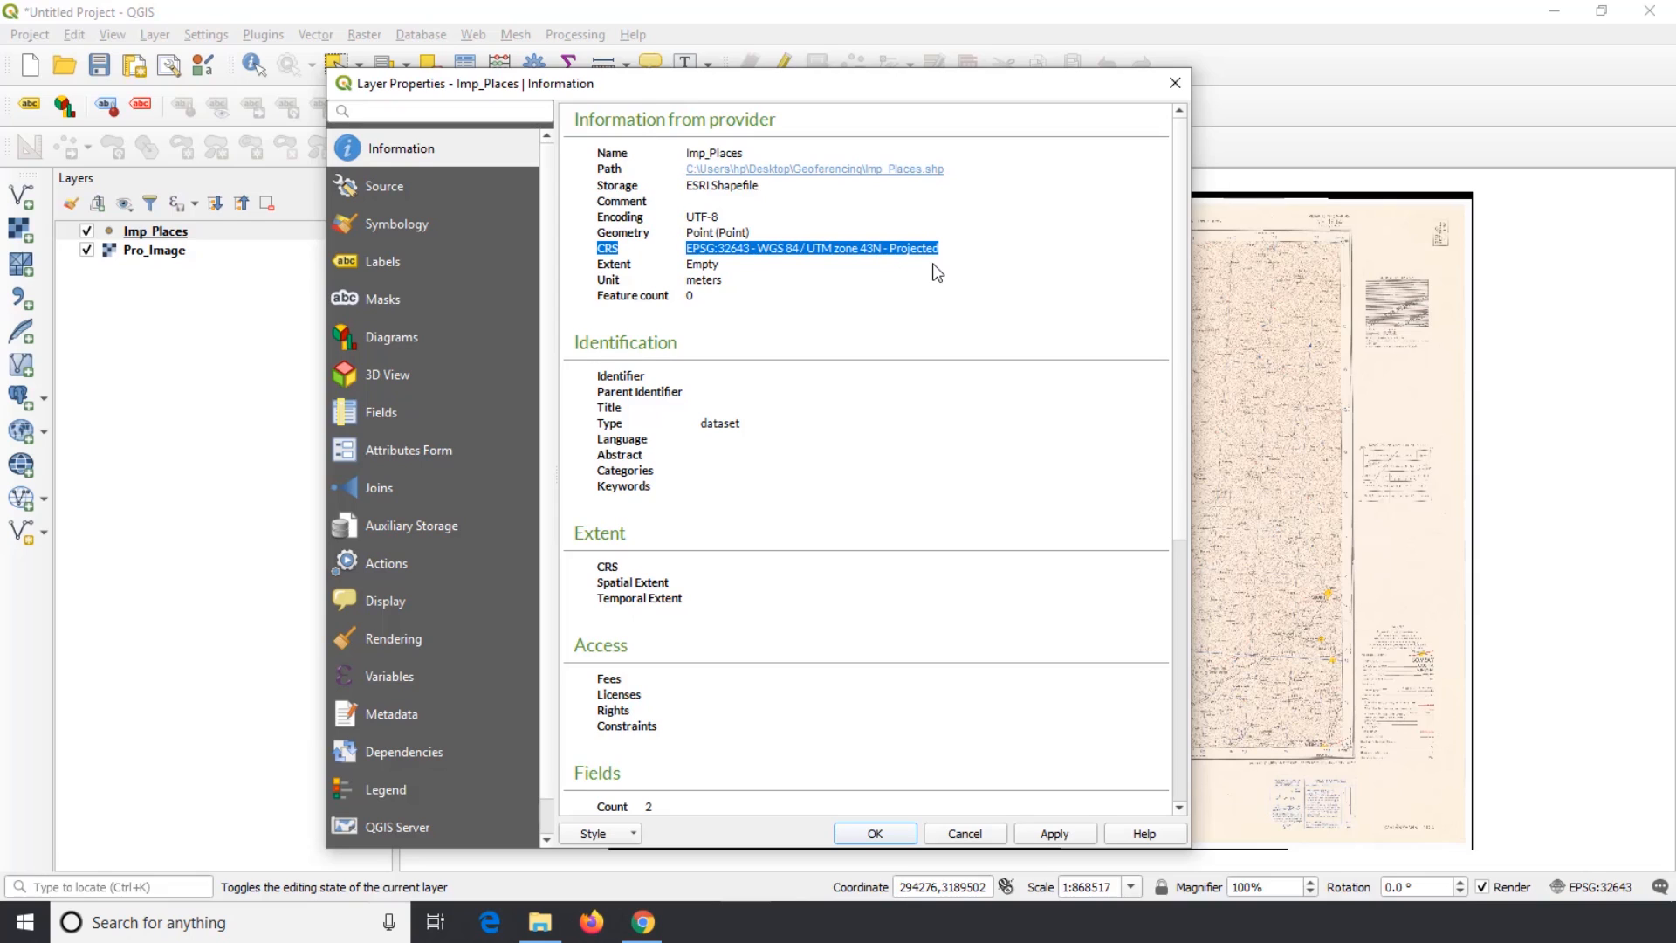
click(954, 260)
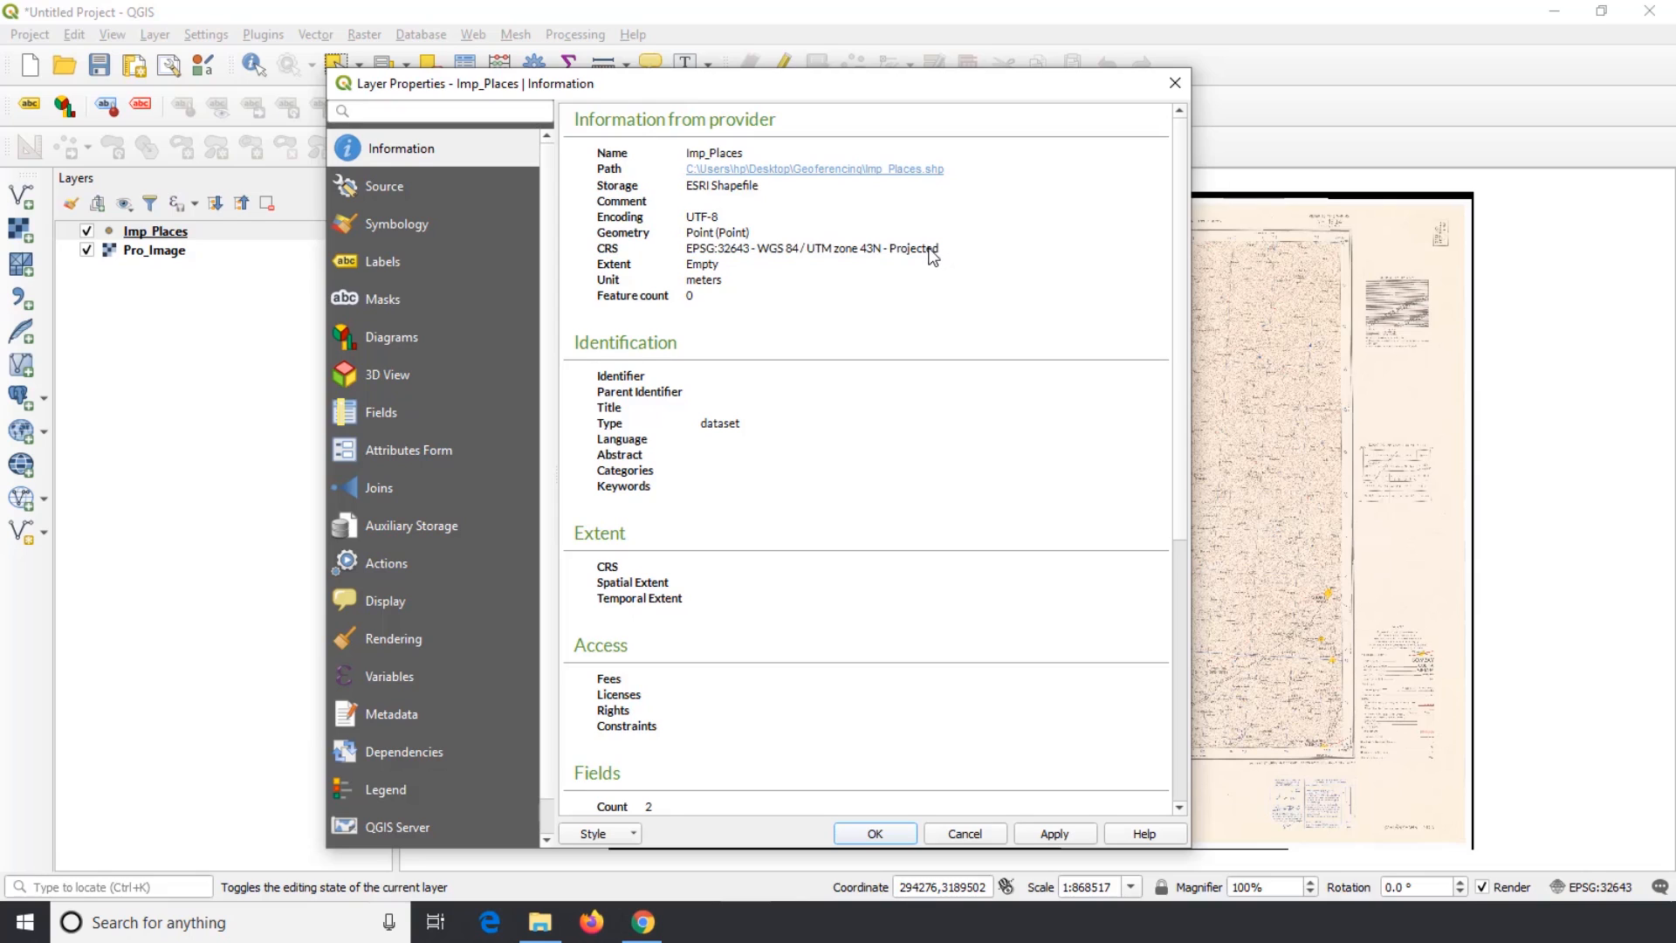
click(1170, 87)
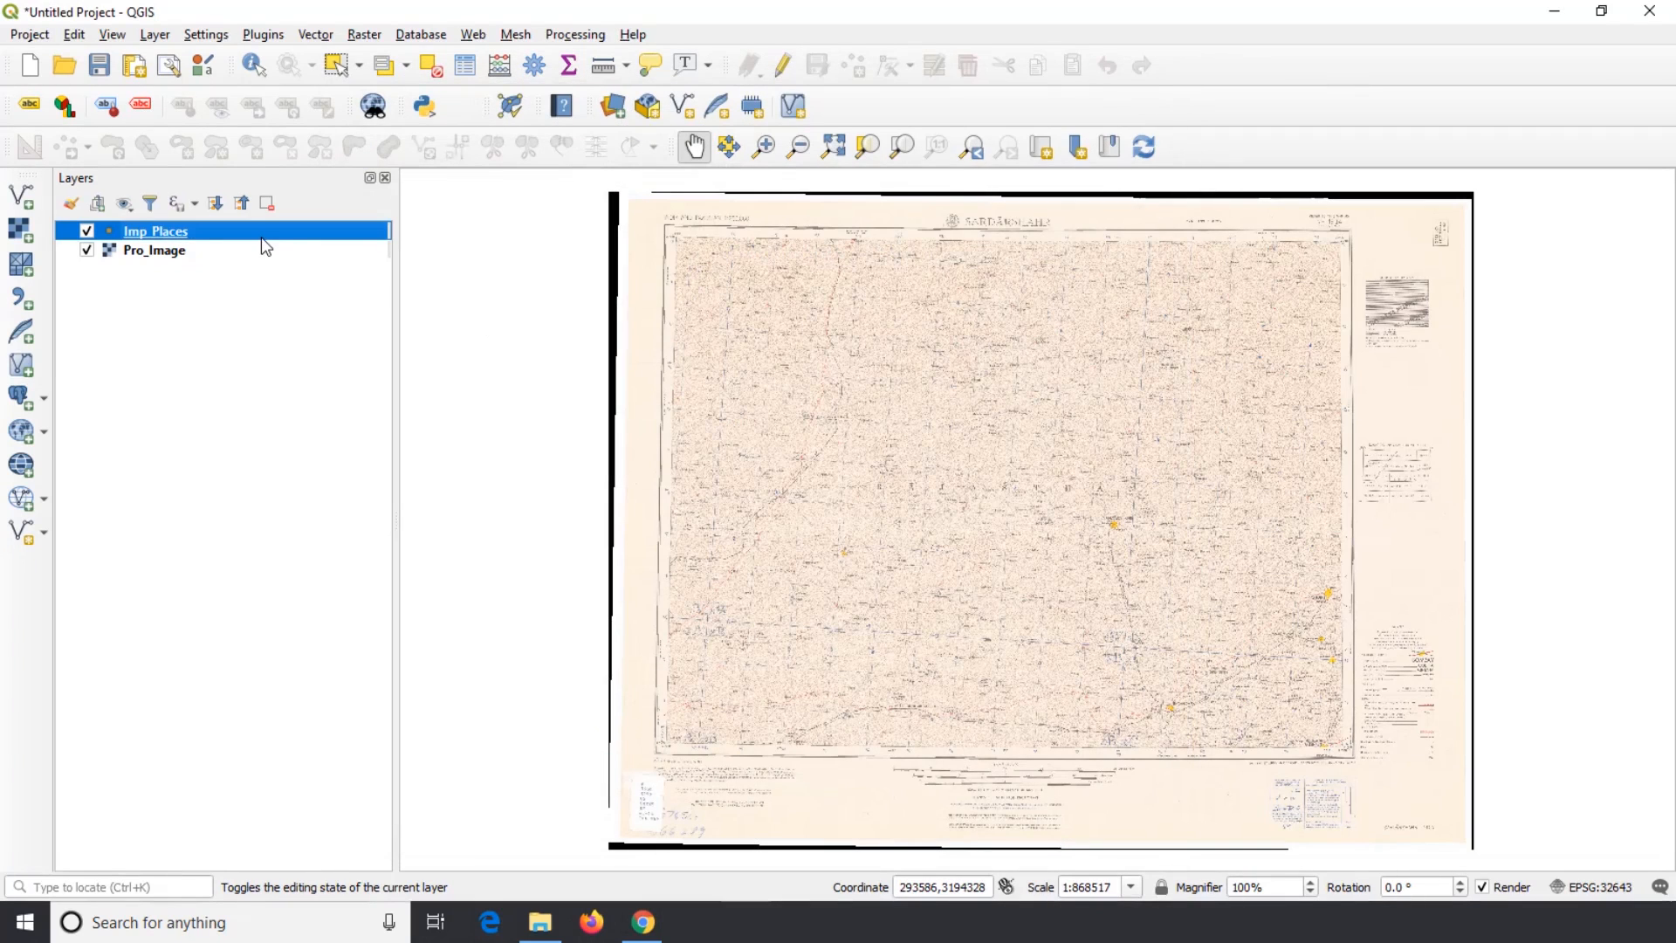
Place the Digitizing Toolbar on its own row above the map and turn on editing for the Imp_Places layer
click(762, 147)
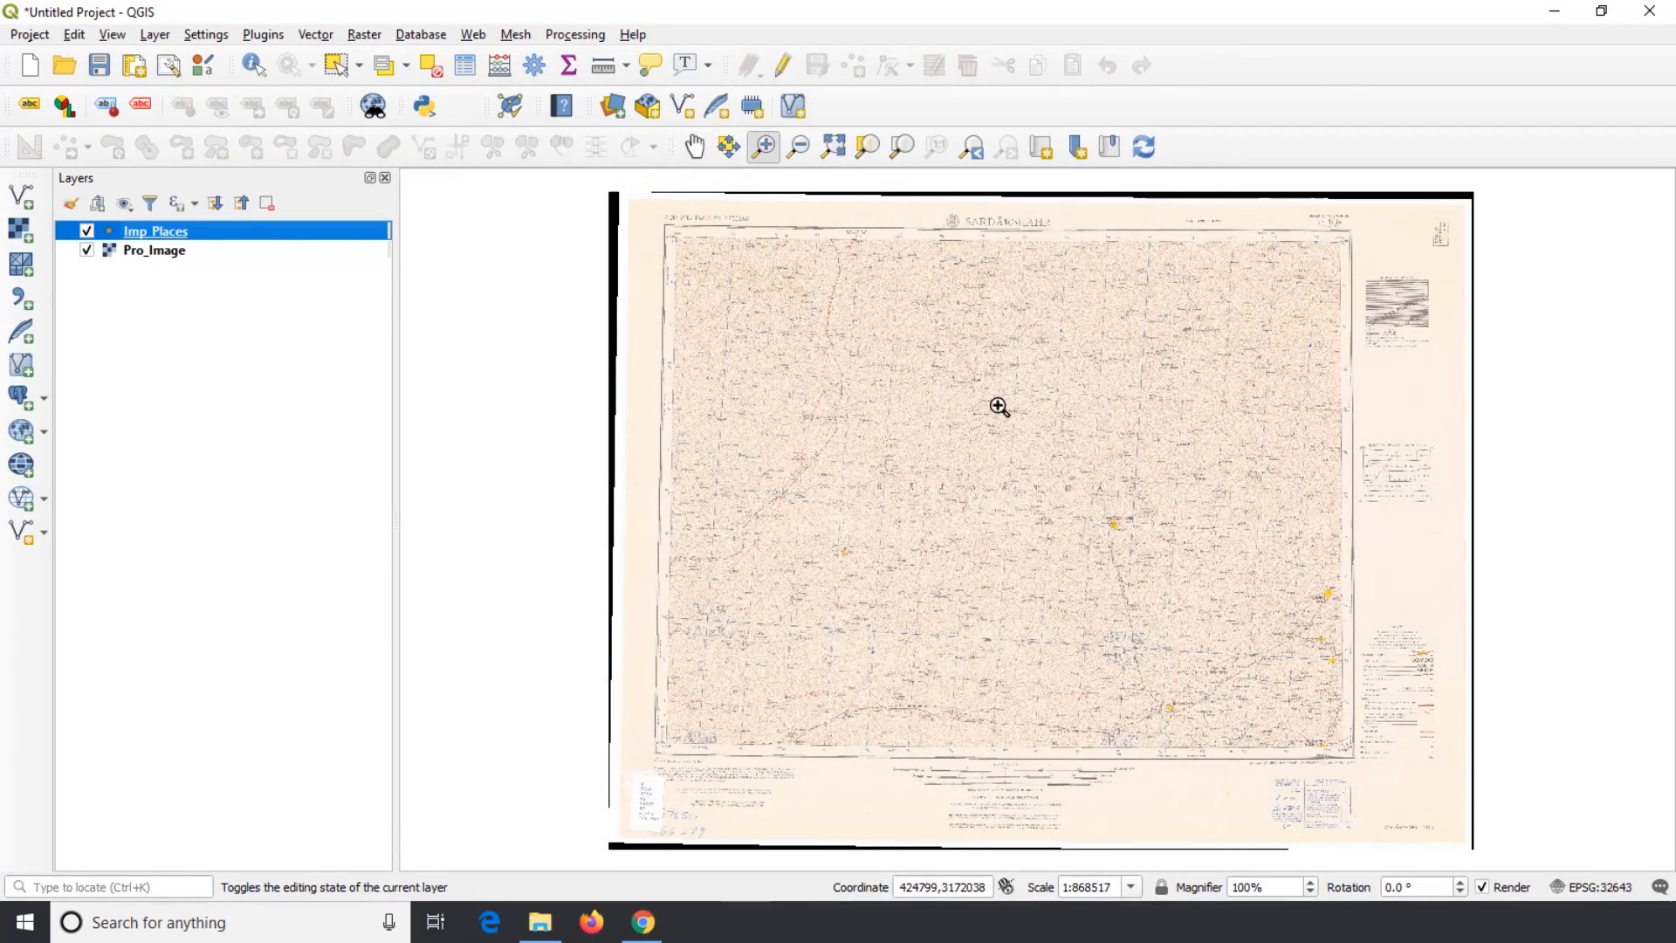
drag(1063, 473, 1163, 572)
drag(897, 363, 1139, 562)
drag(591, 261, 1407, 745)
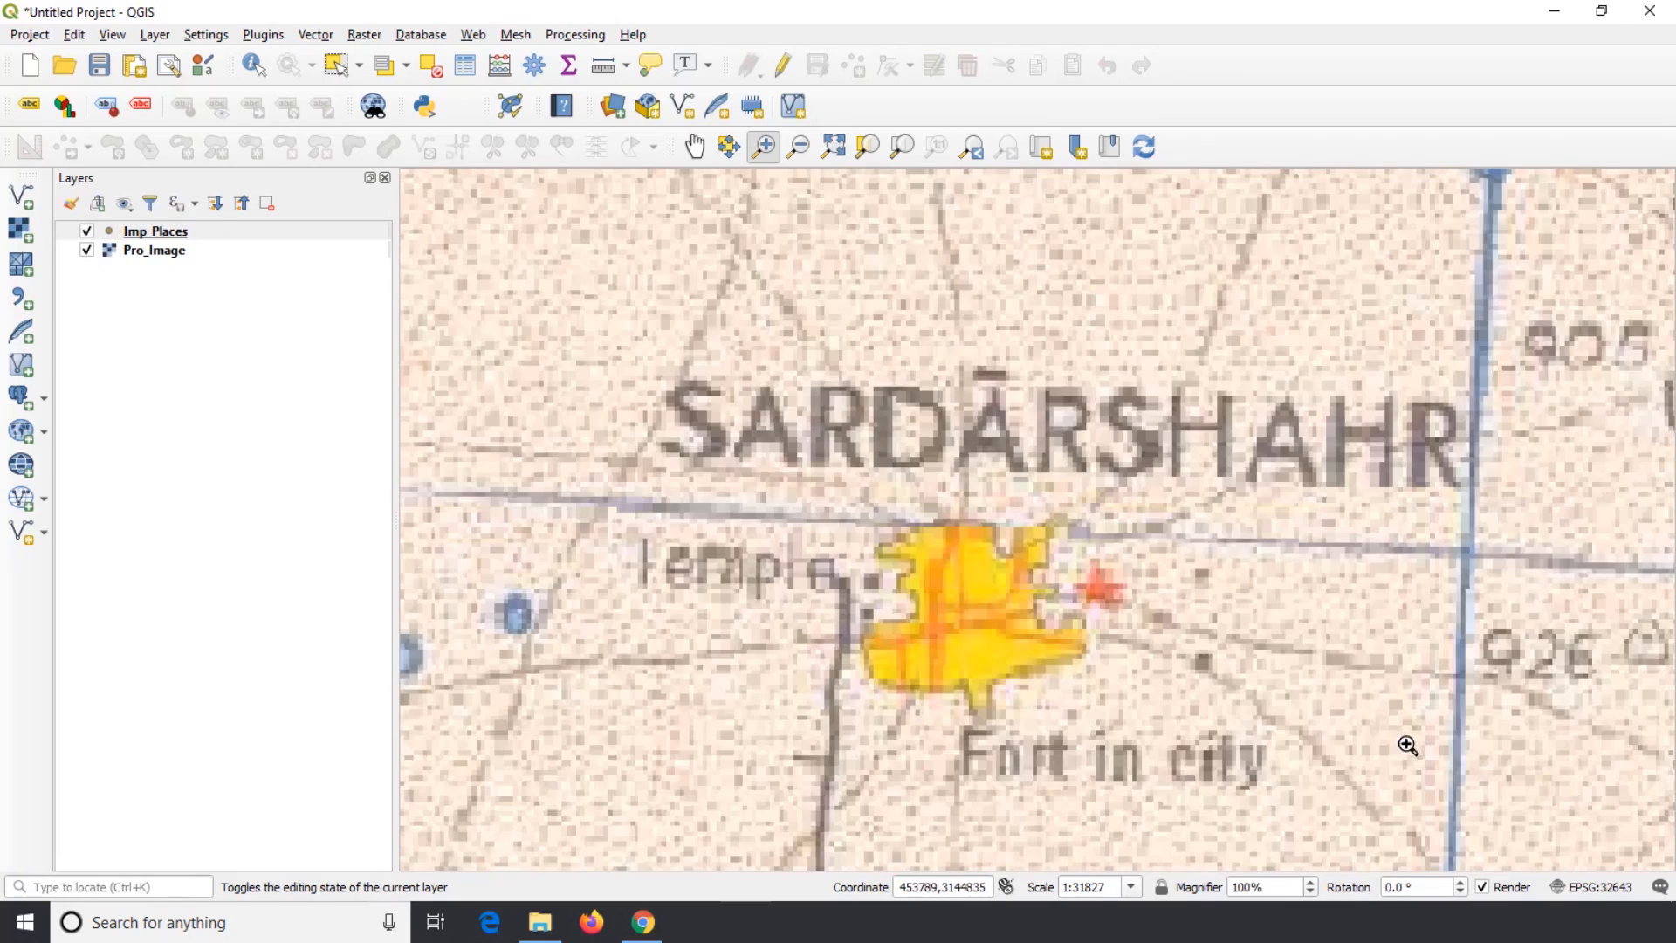
click(695, 146)
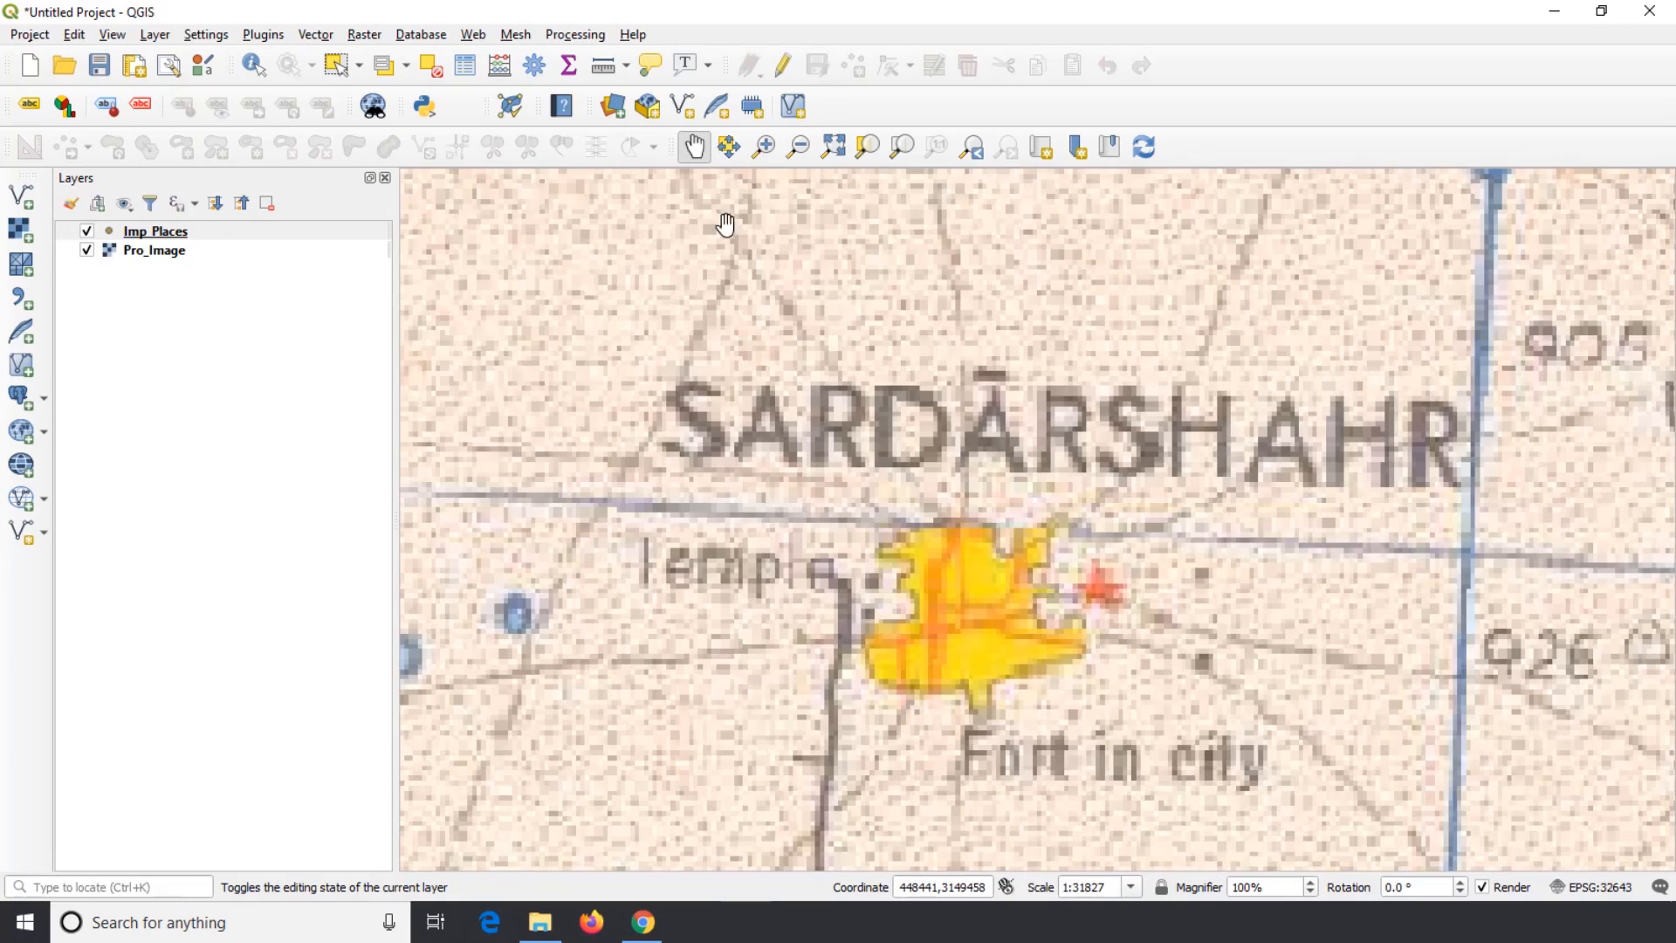
drag(912, 553, 885, 474)
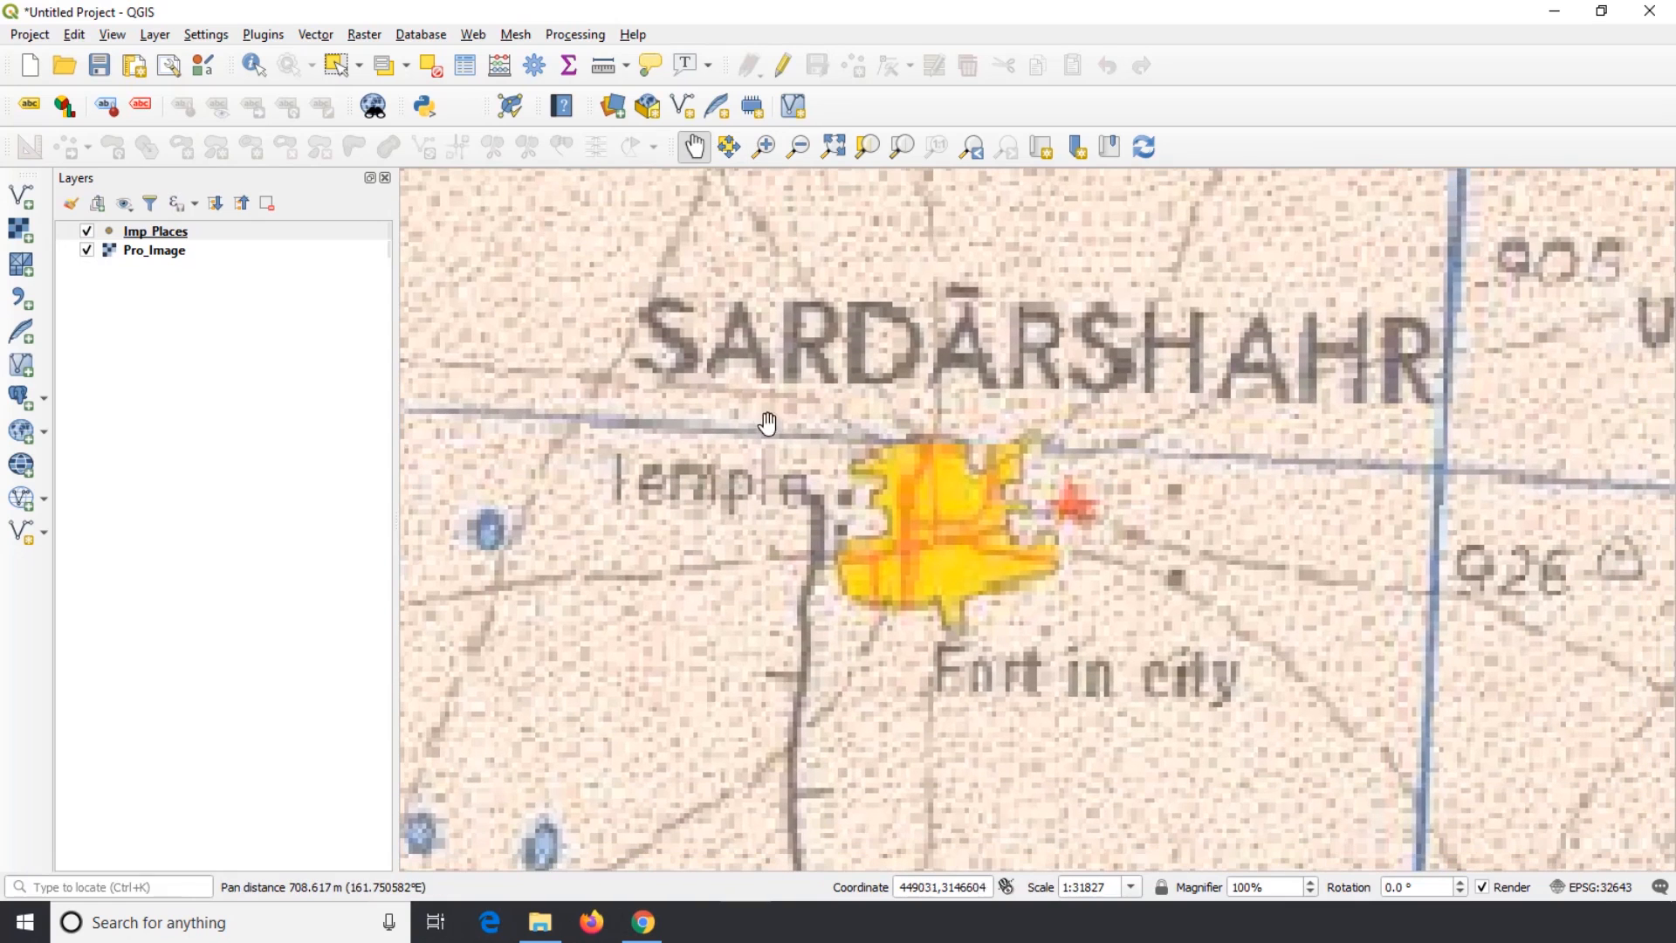
drag(729, 63, 611, 188)
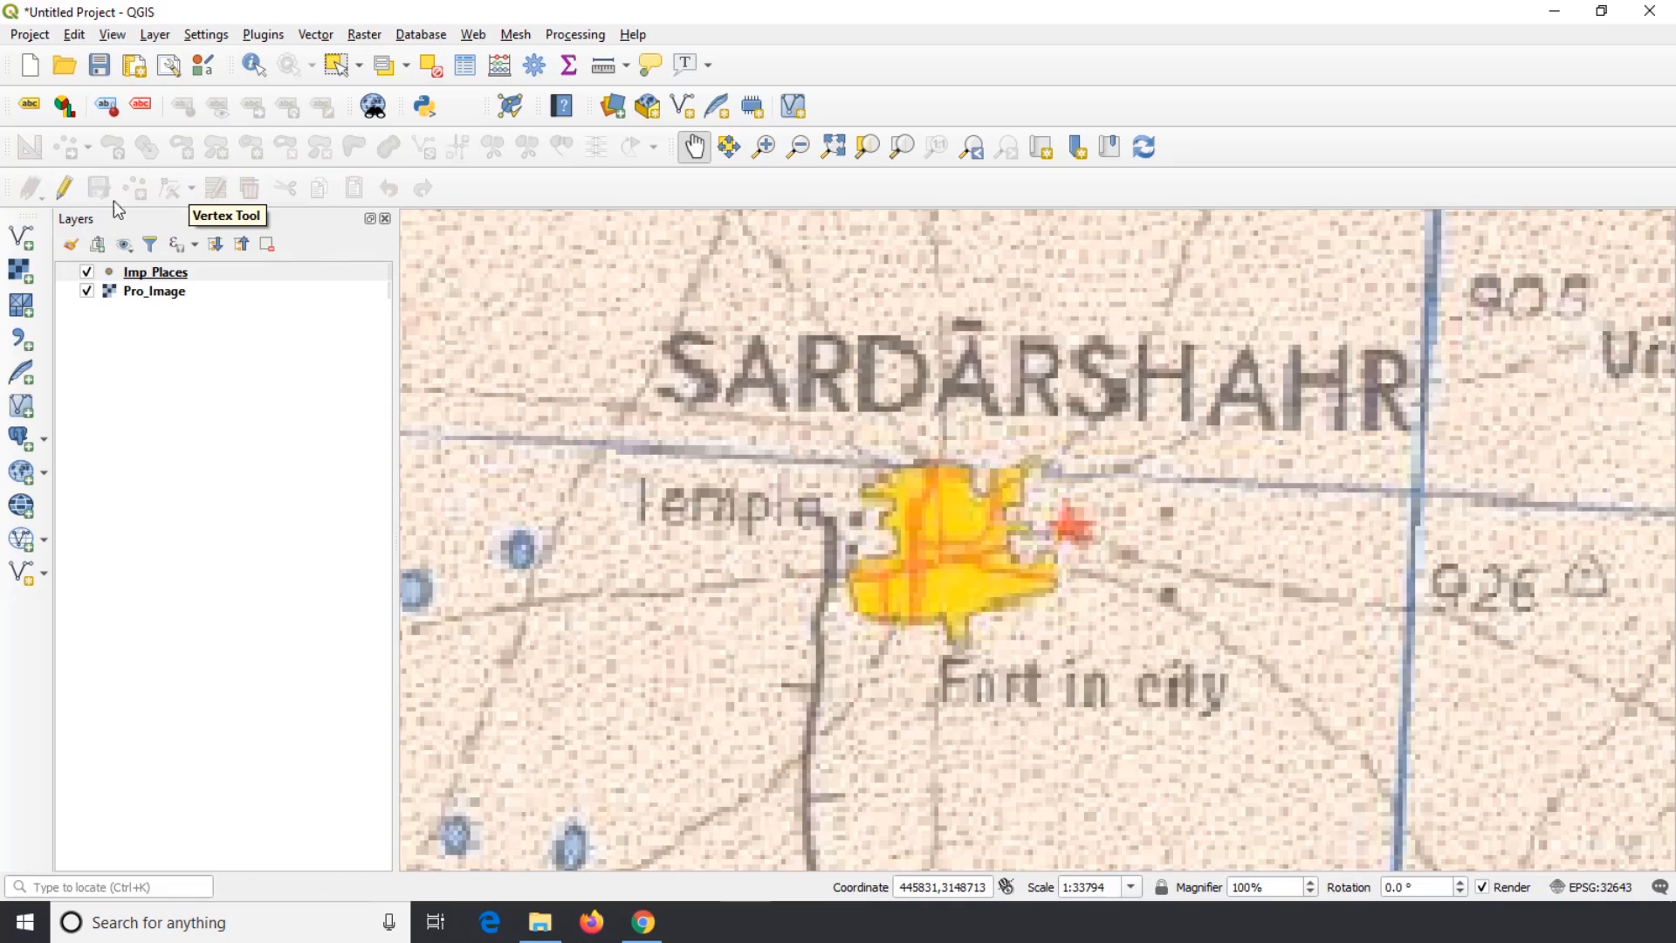
click(66, 187)
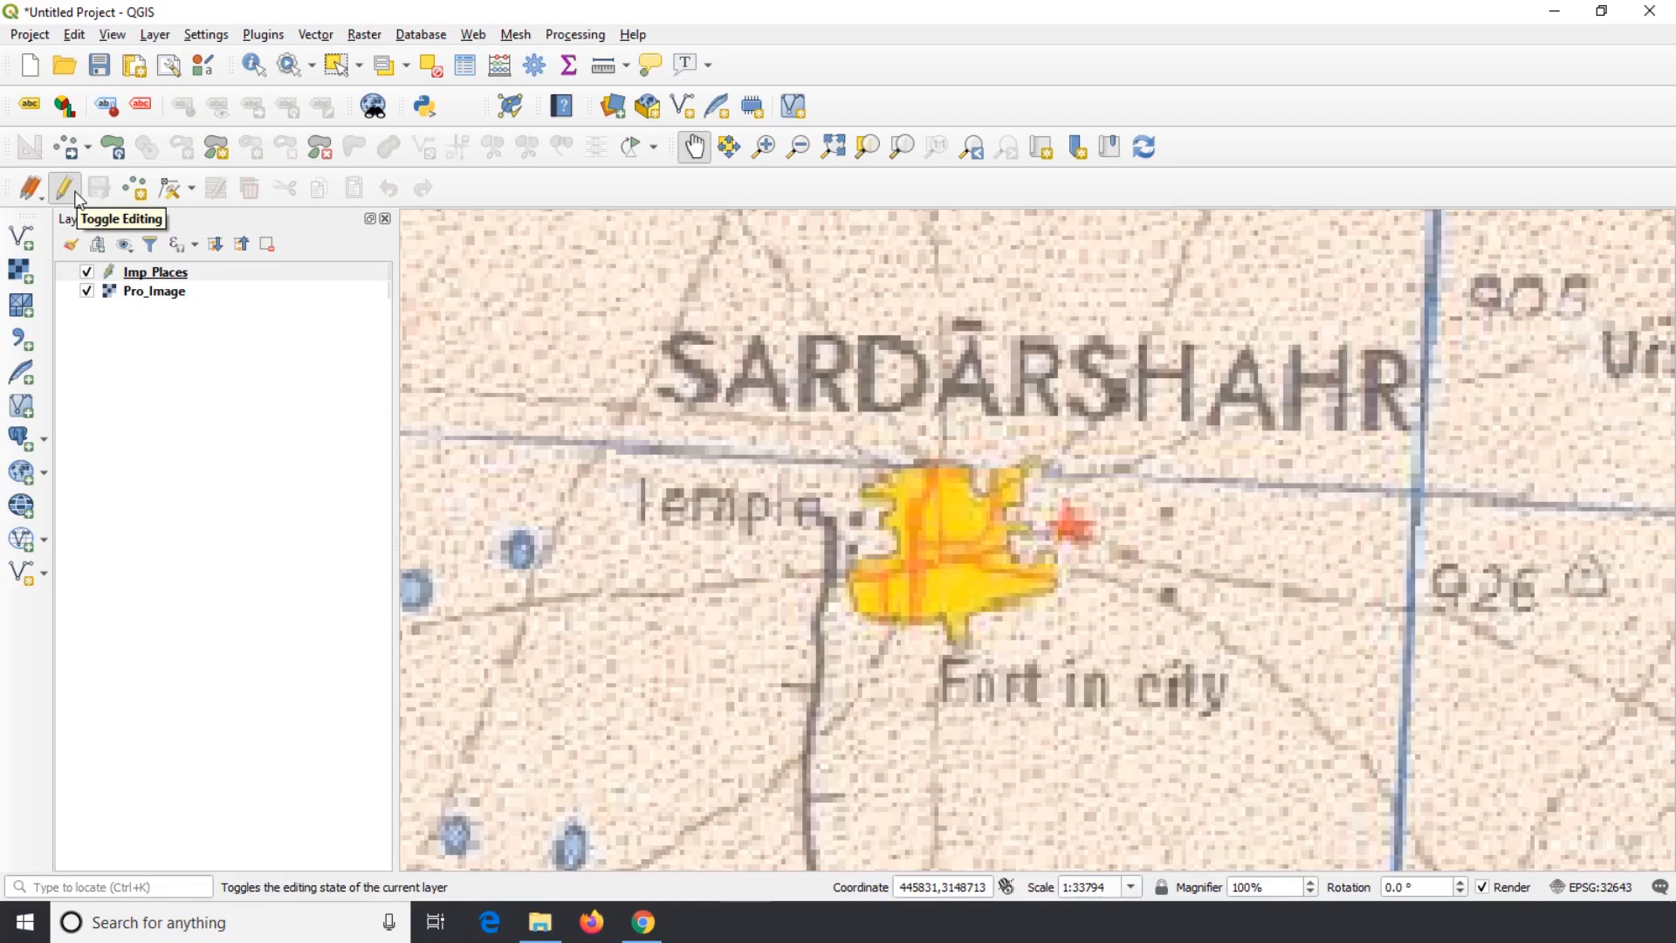
right_click(1424, 108)
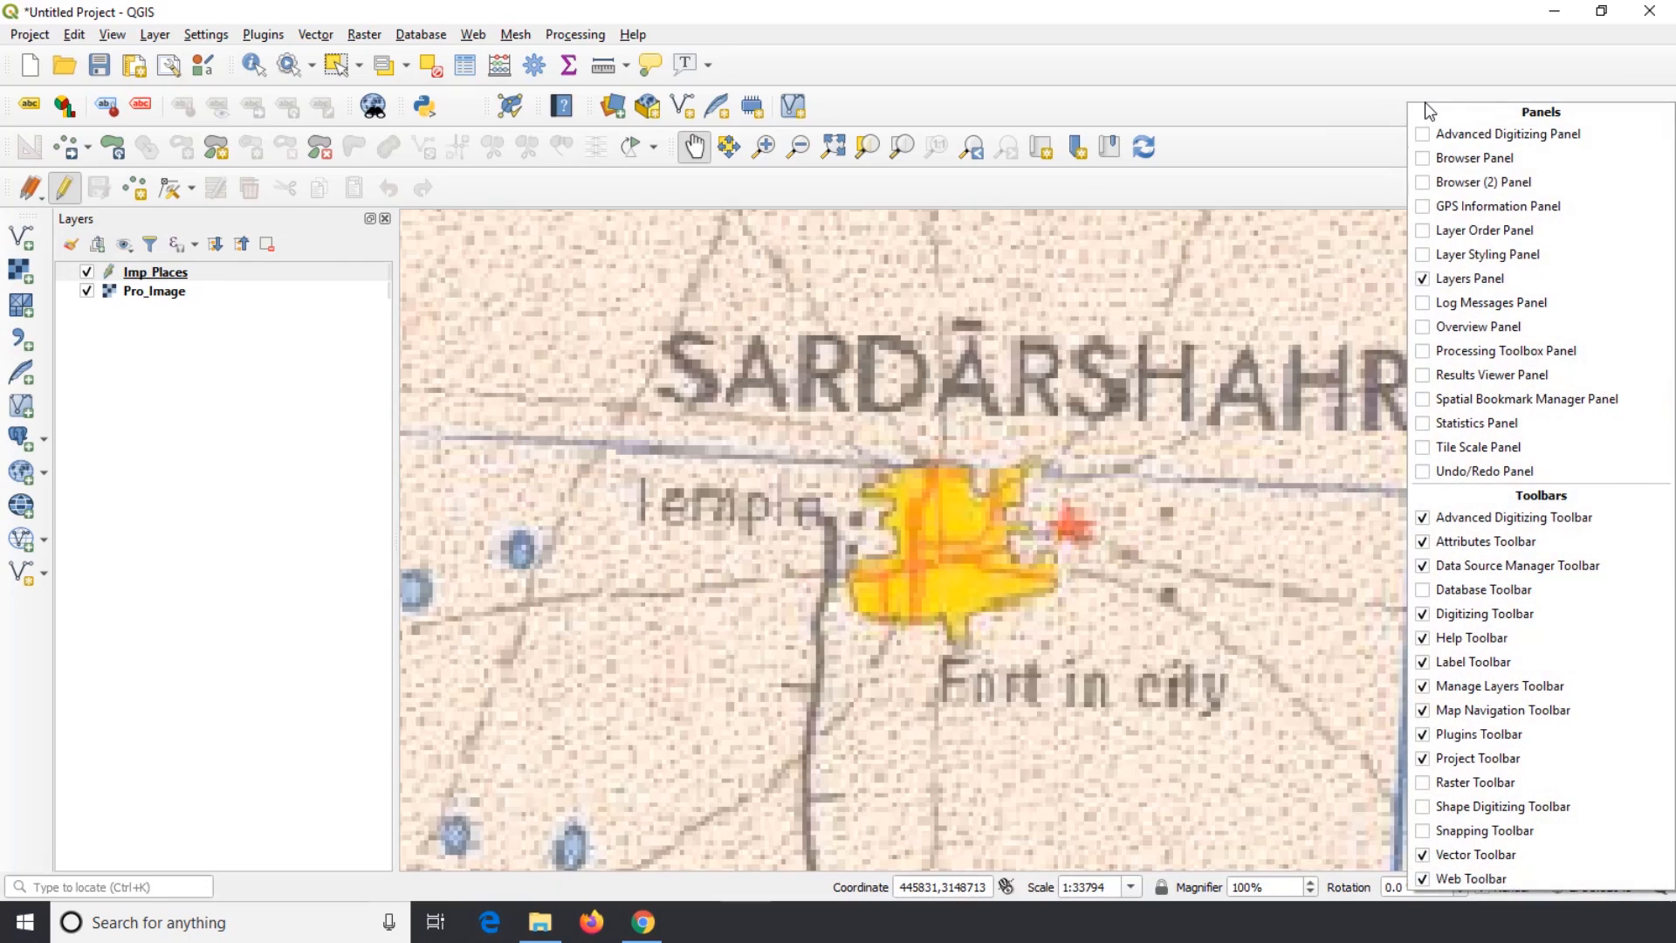
click(1344, 96)
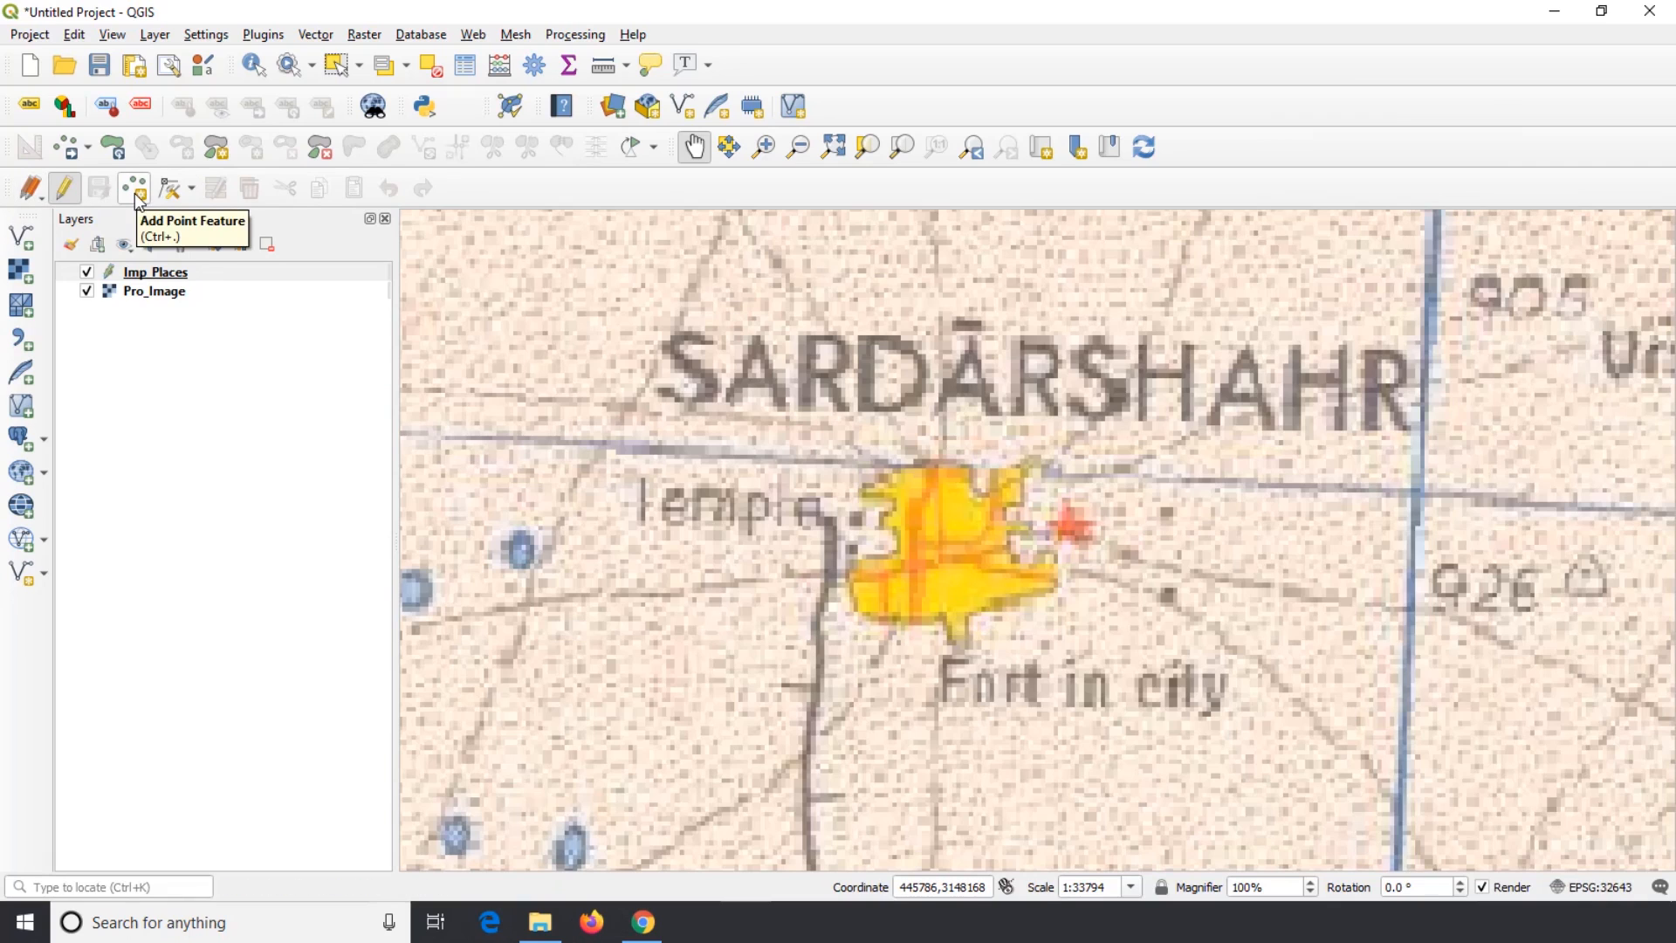
Add a point feature on the yellow Sardarshahr town area with id 1 and P_Name Sardarshahr
click(135, 194)
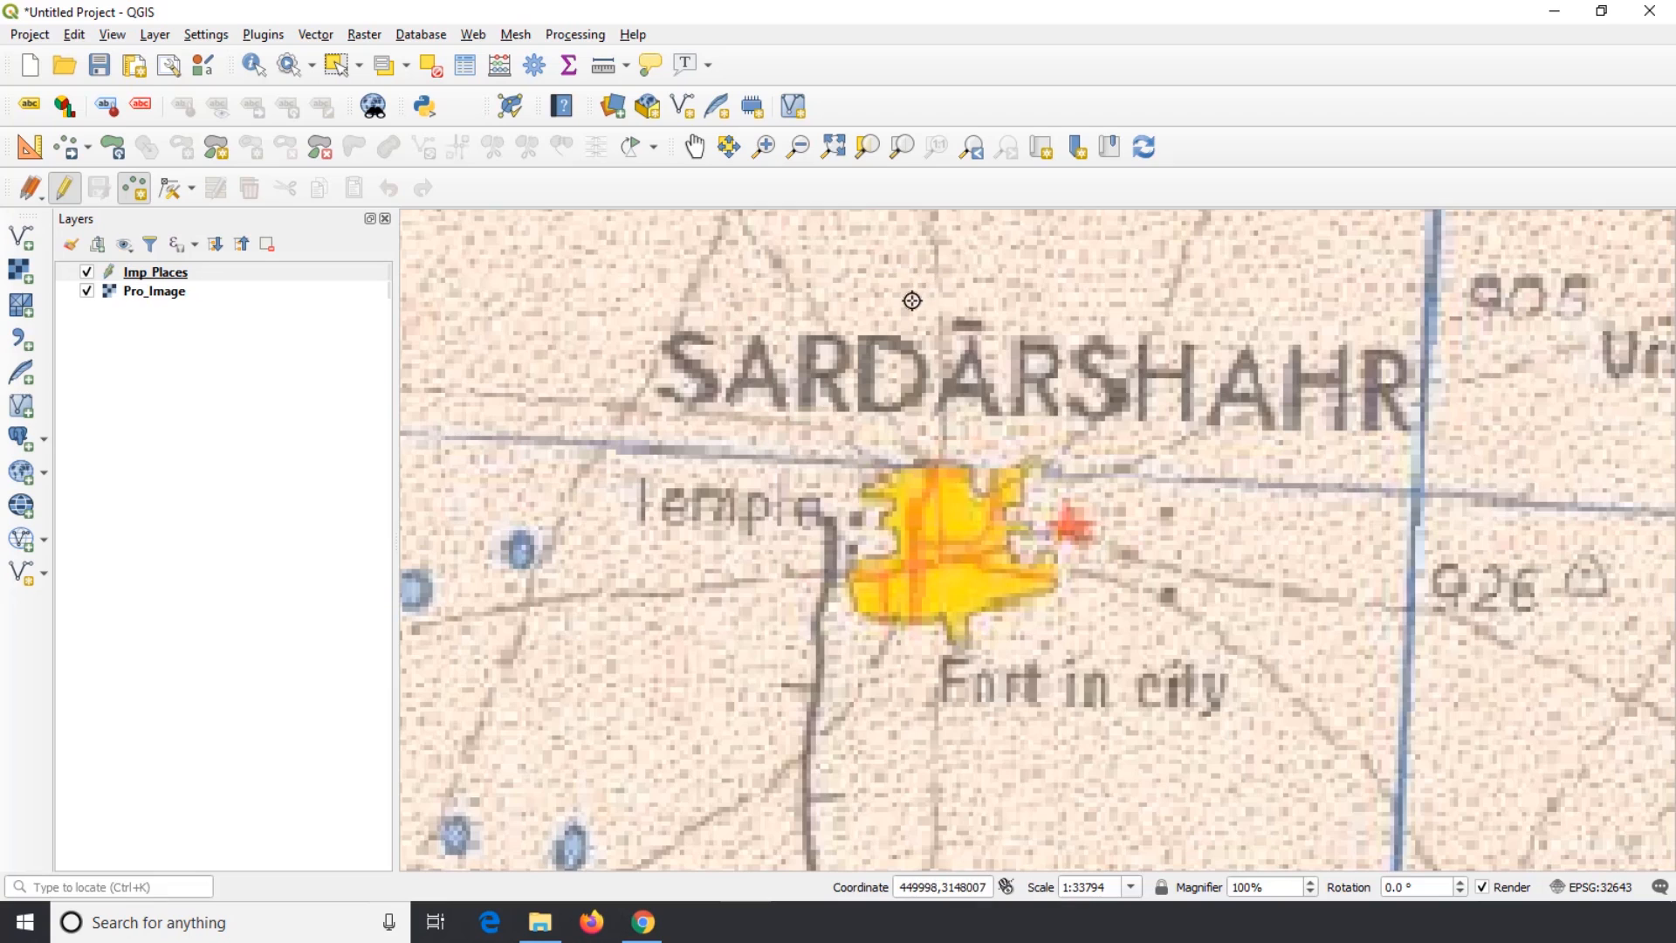
click(942, 549)
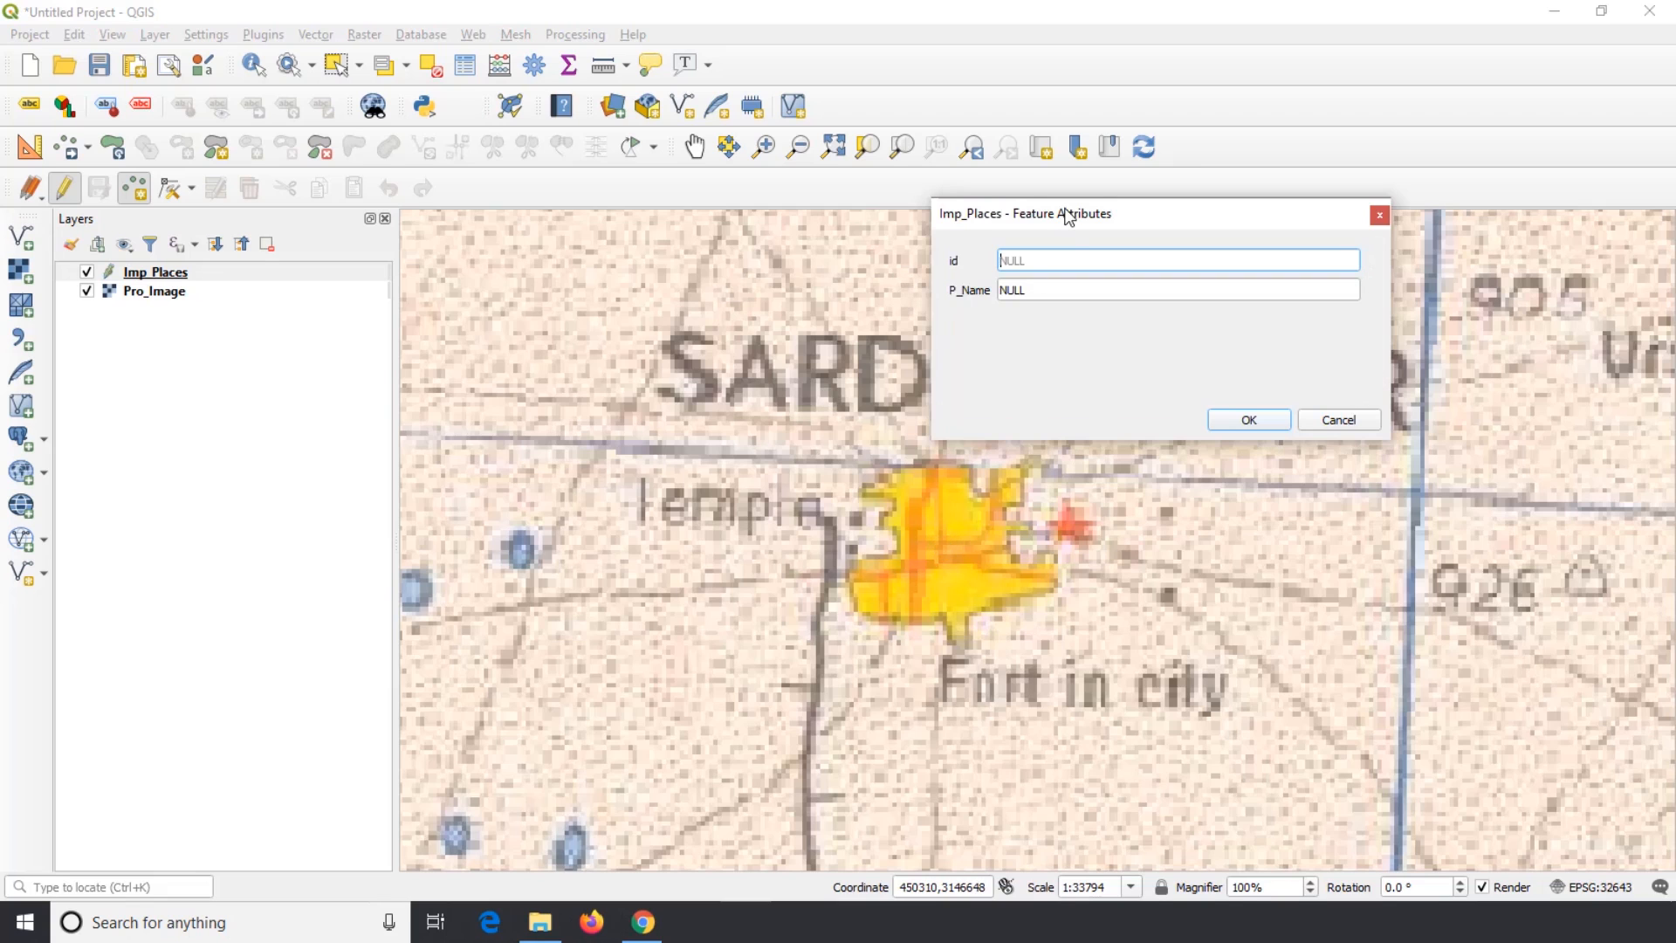
drag(1073, 213, 729, 534)
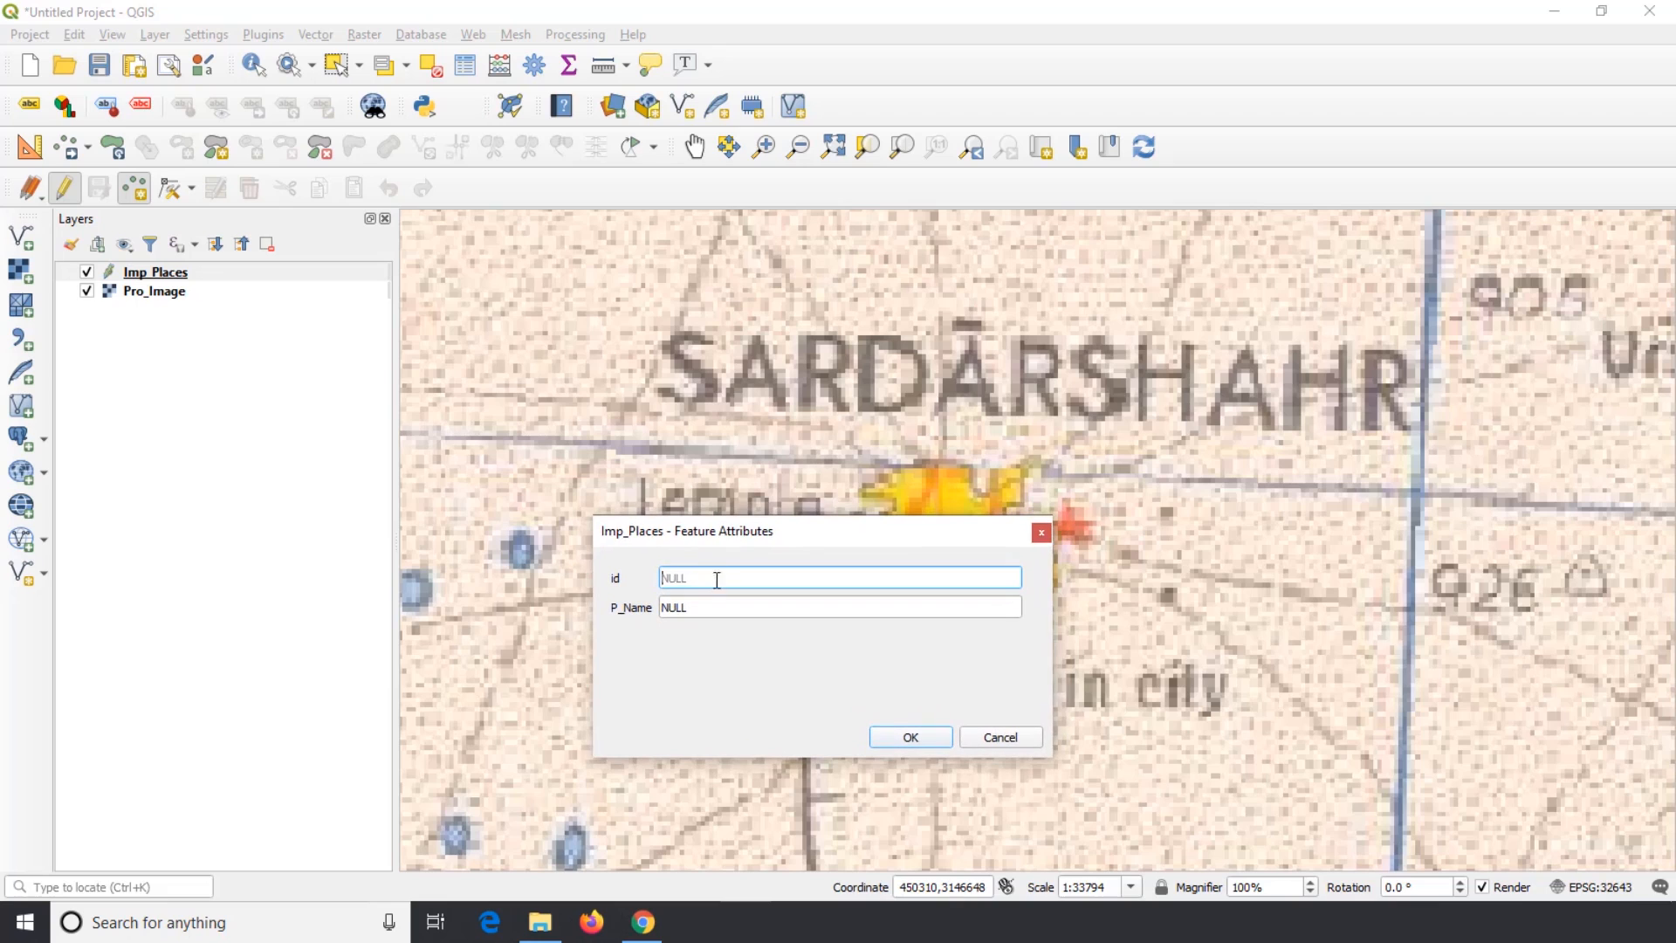
text(1)
click(777, 610)
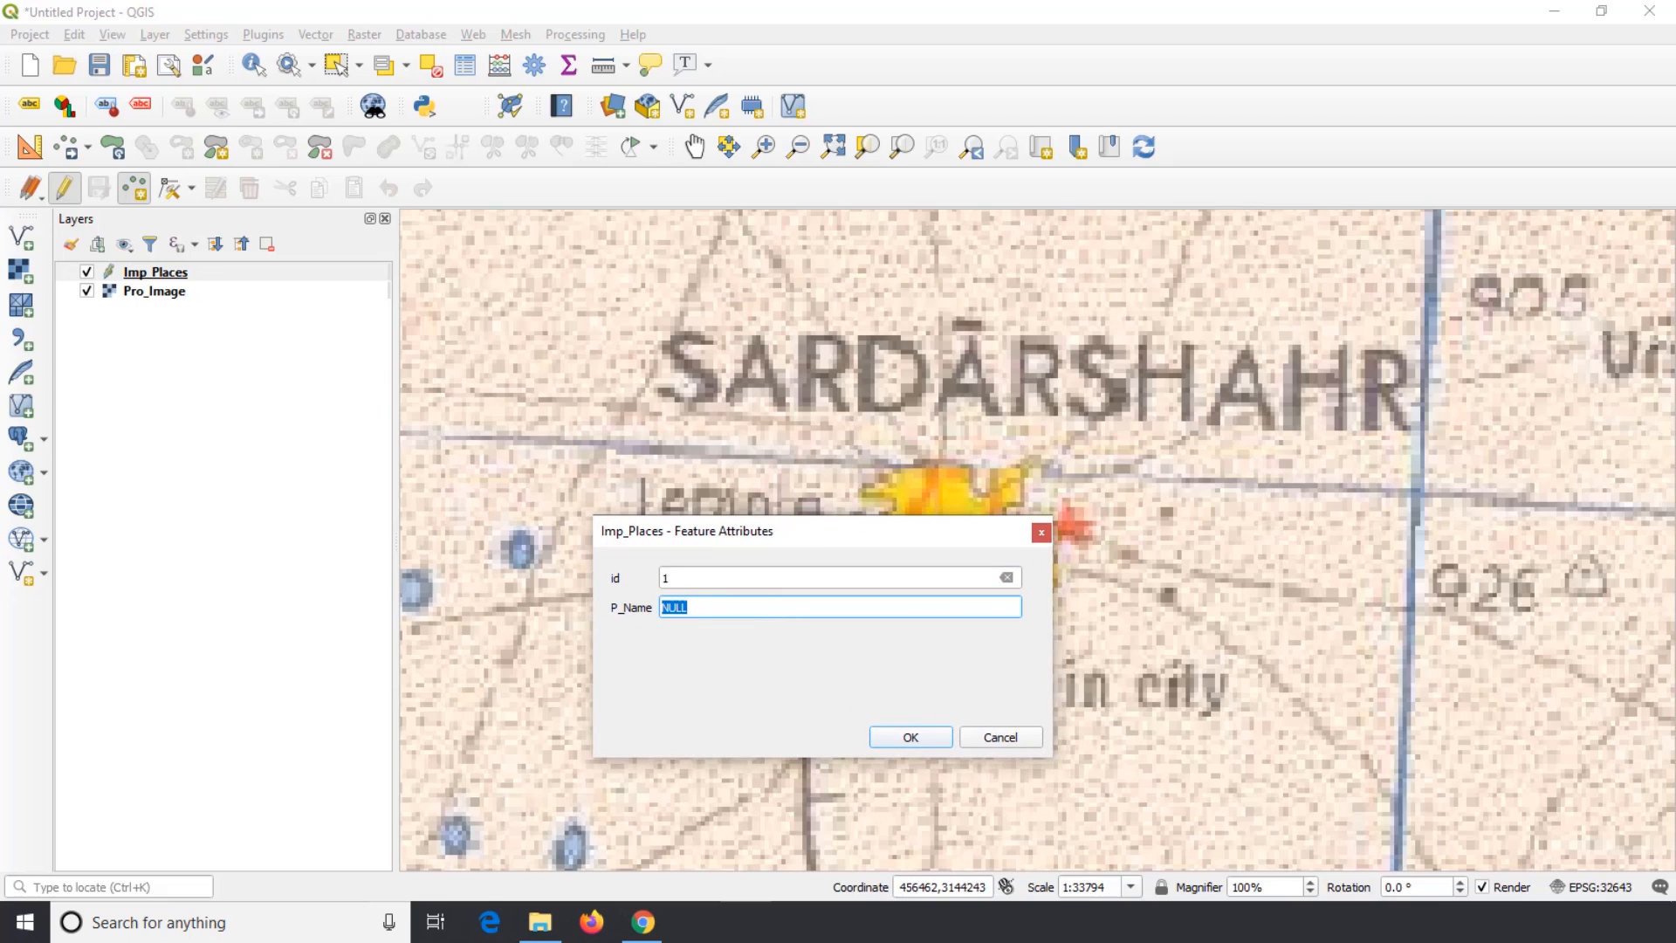
text(Sardarshahr)
click(911, 737)
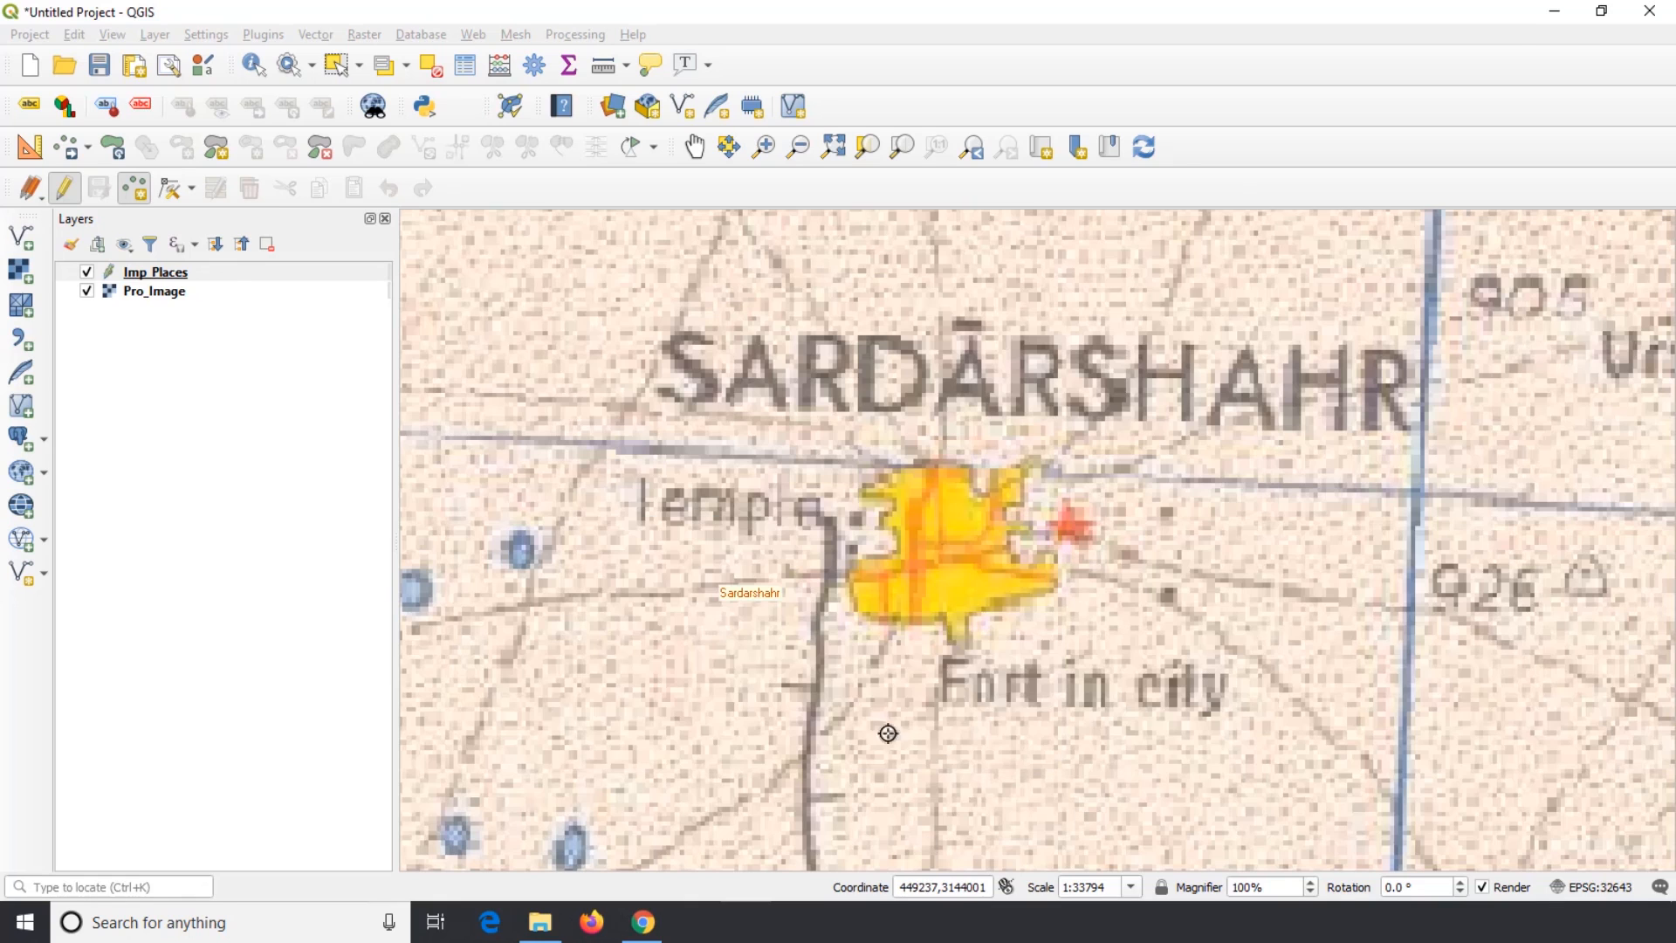
Review the new point's id and P_Name values in the Imp_Places attribute table, then close the table
right_click(206, 274)
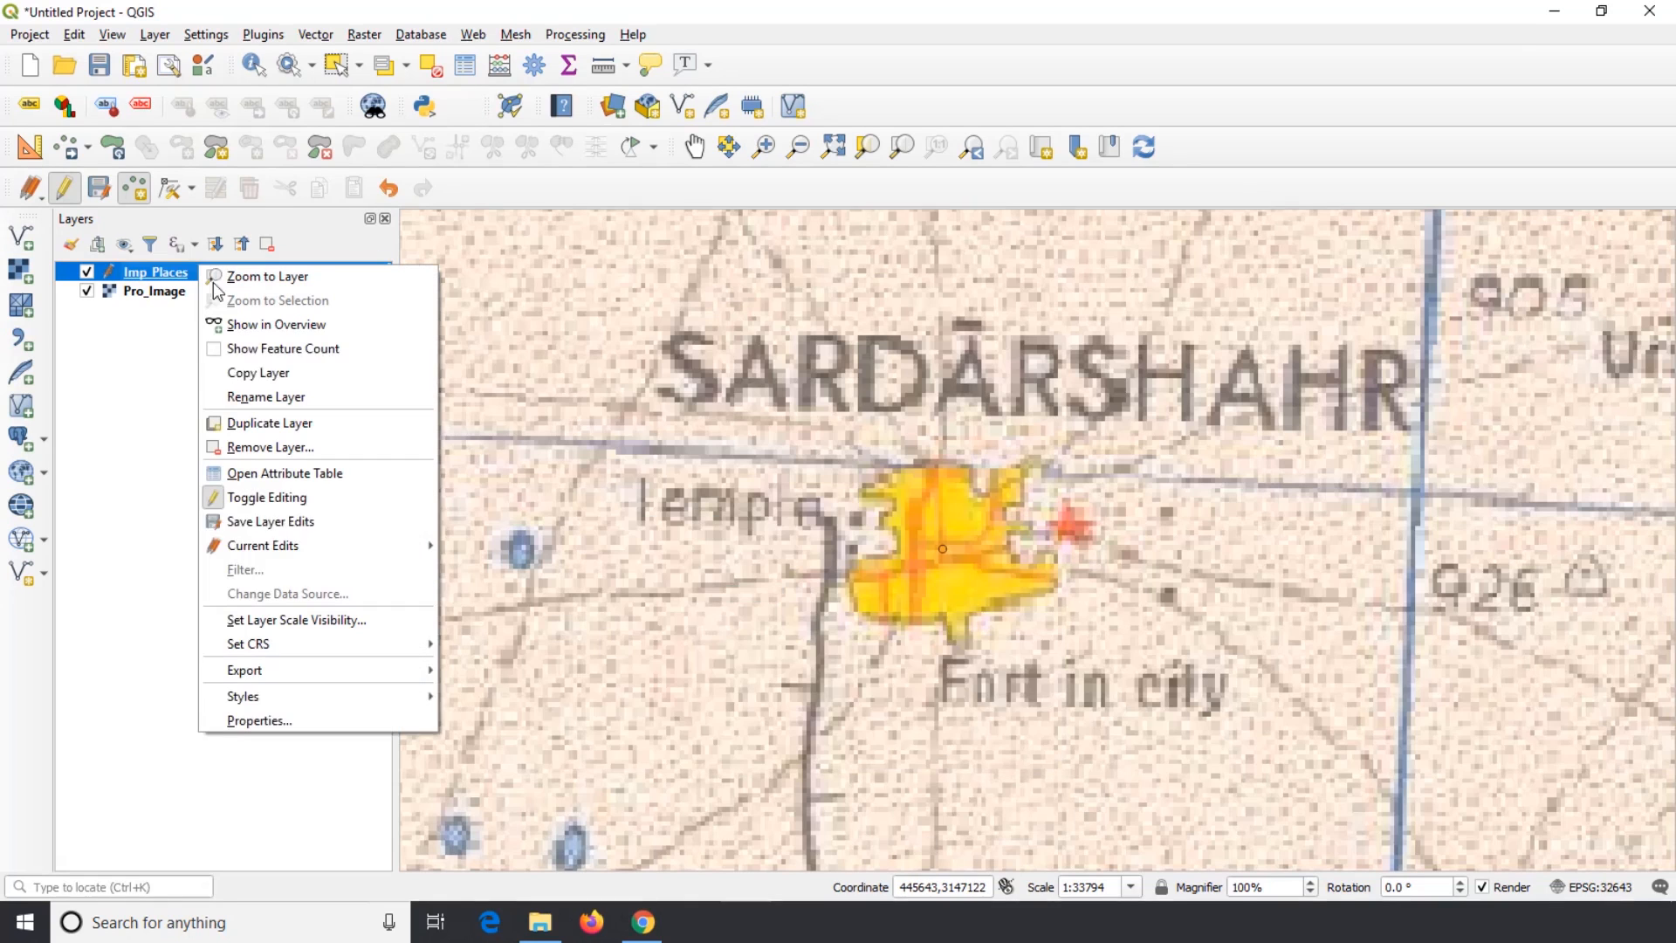
click(291, 475)
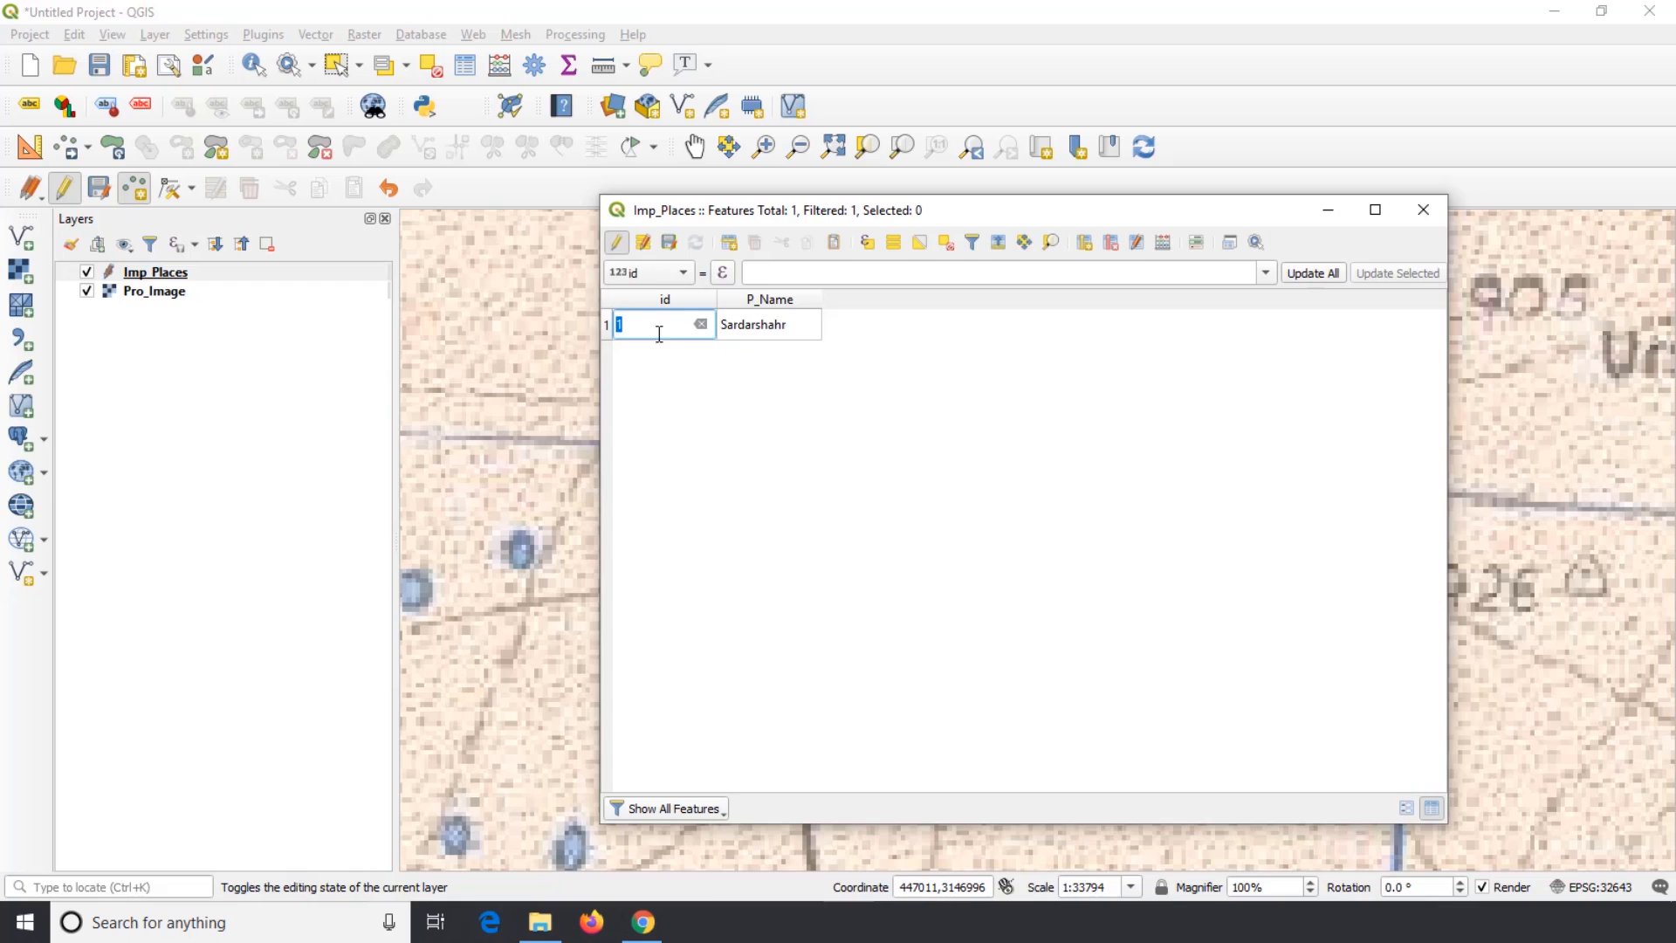
click(757, 344)
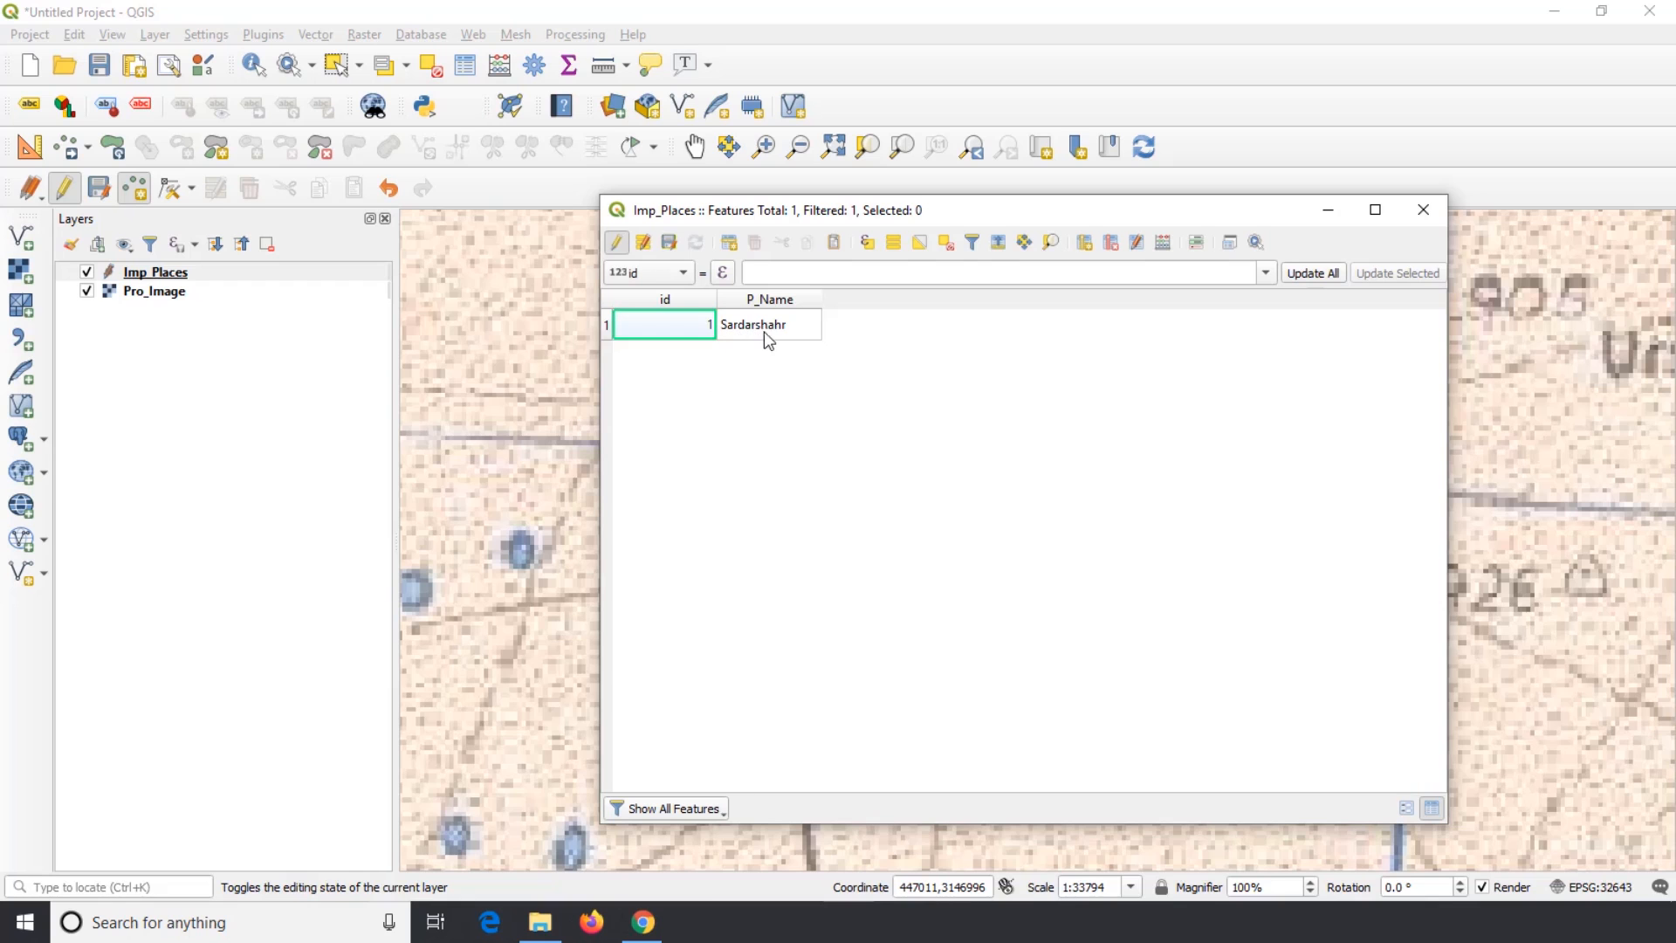
click(1422, 214)
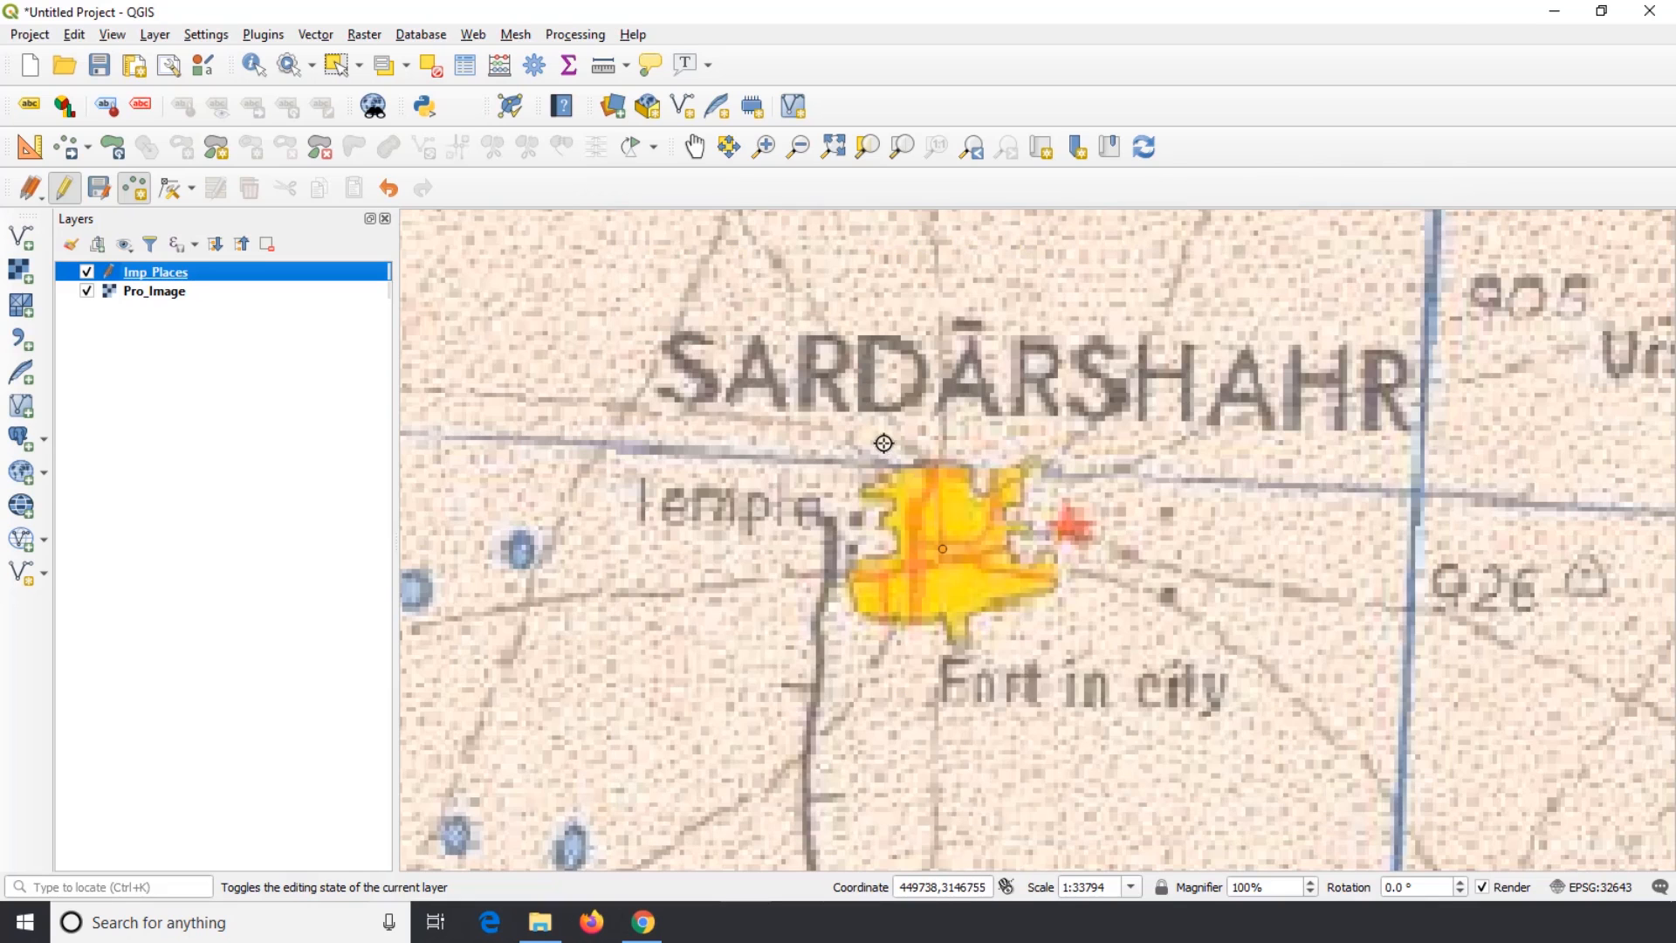
Stop editing the Imp_Places layer and save its changes
scroll(883, 441, down, 2)
scroll(884, 441, down, 1)
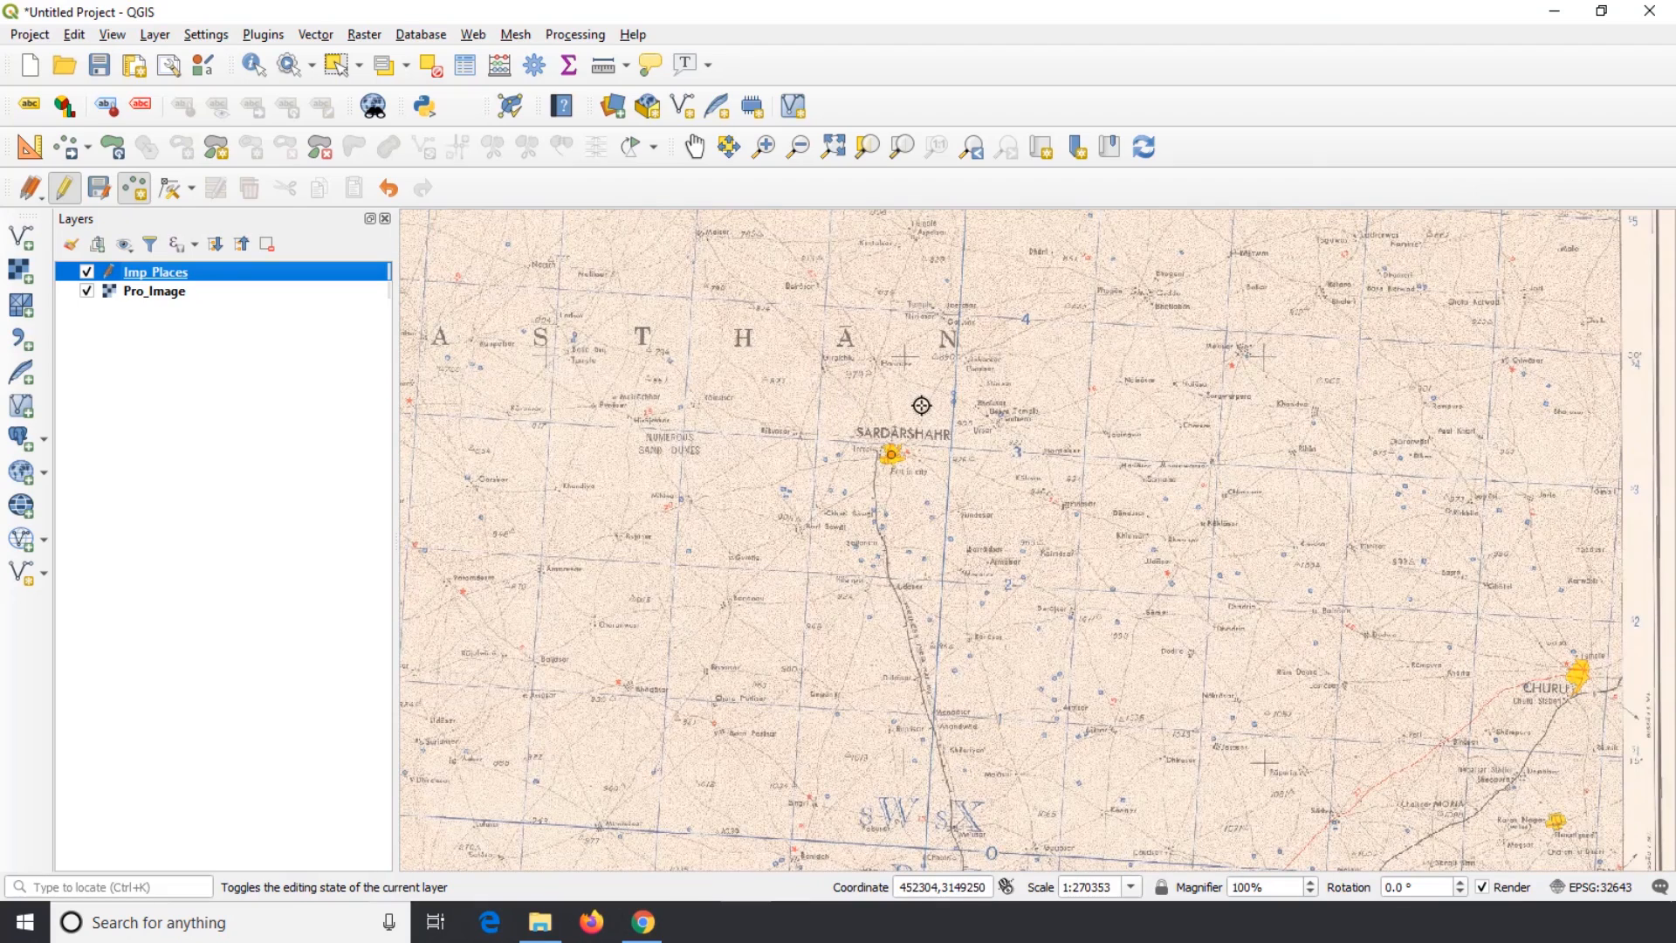
click(65, 189)
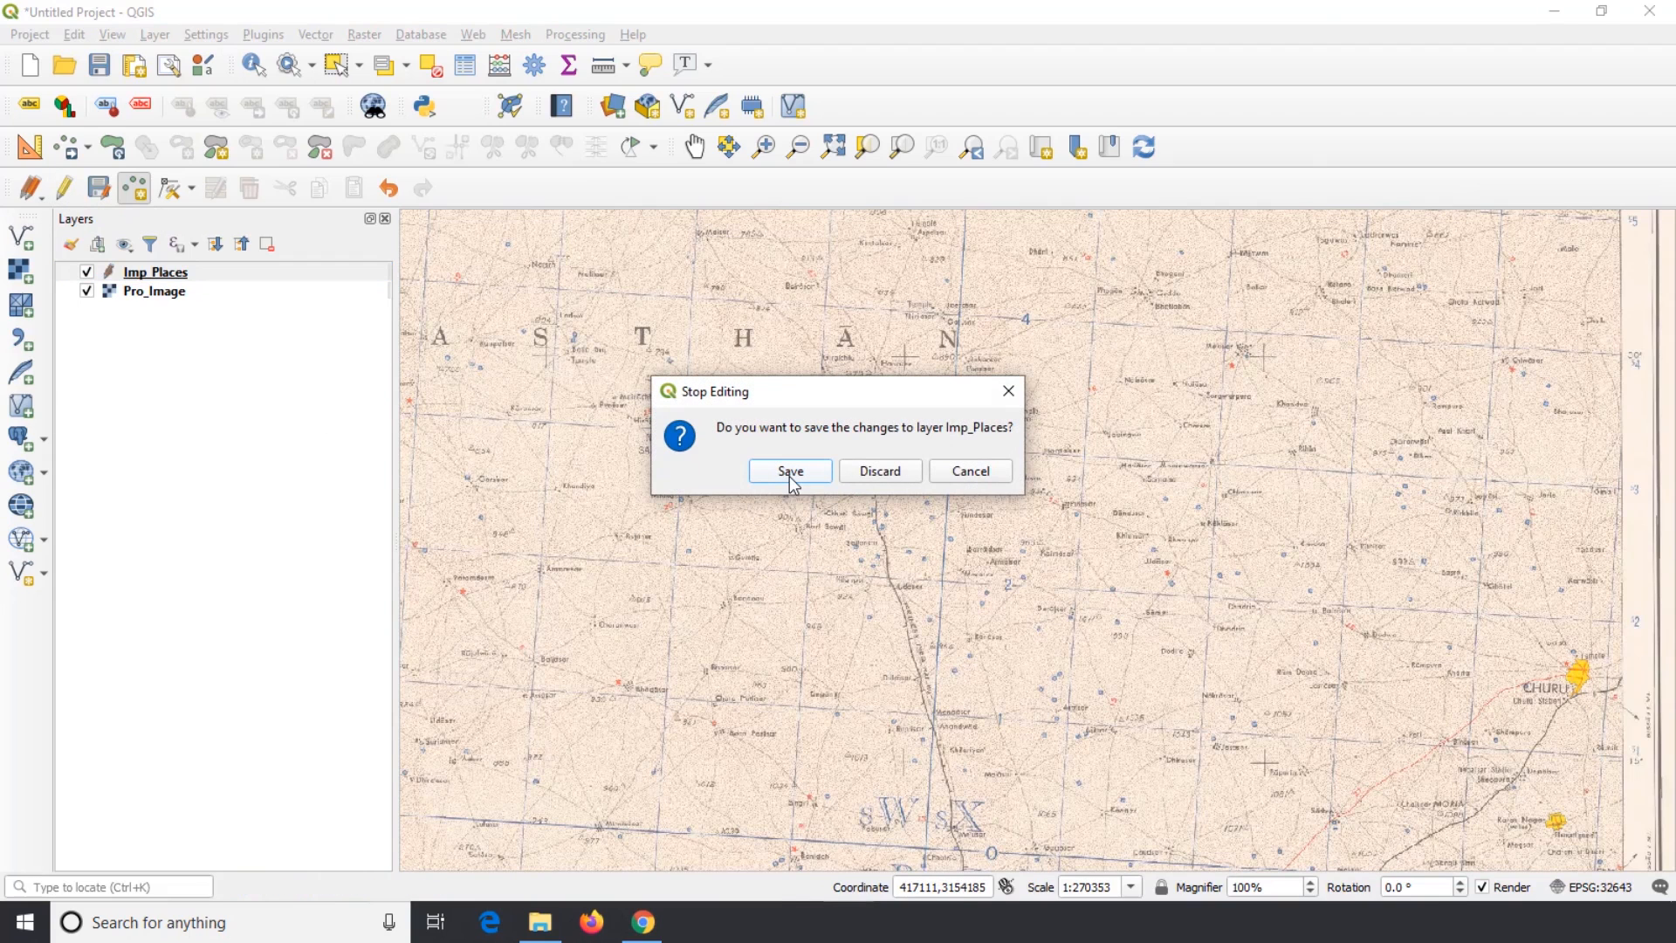
click(790, 471)
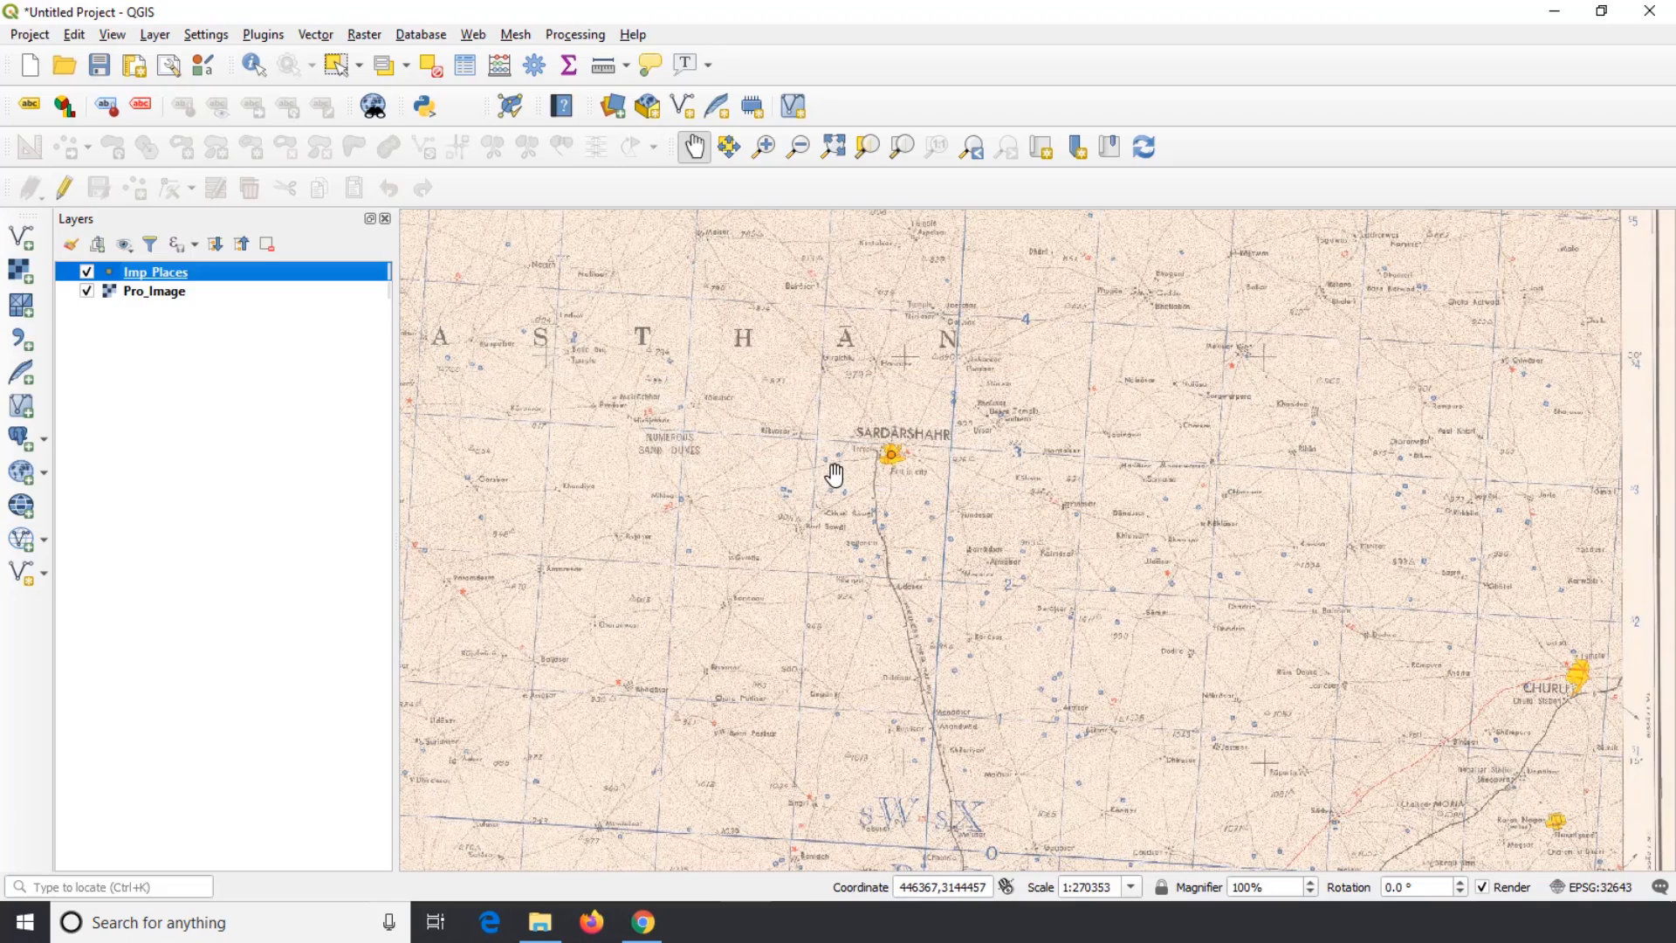
Start a new shapefile layer and set its file name to Rail_Road in the Georeferencing folder
scroll(835, 474, down, 1)
drag(745, 412, 813, 479)
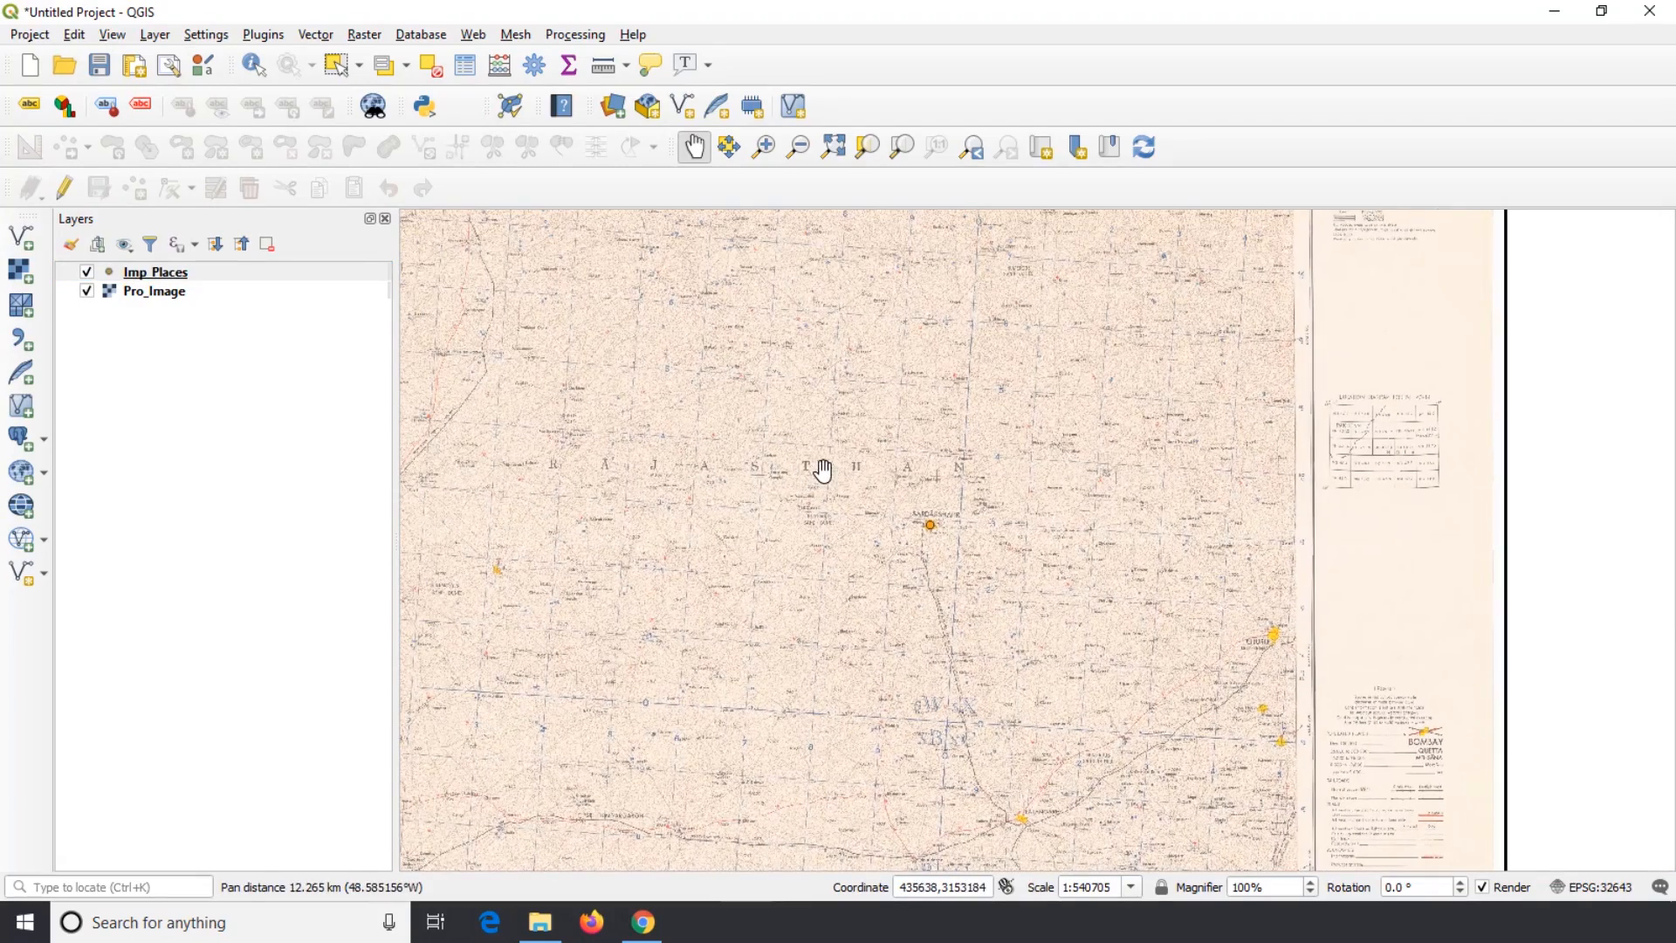
click(154, 35)
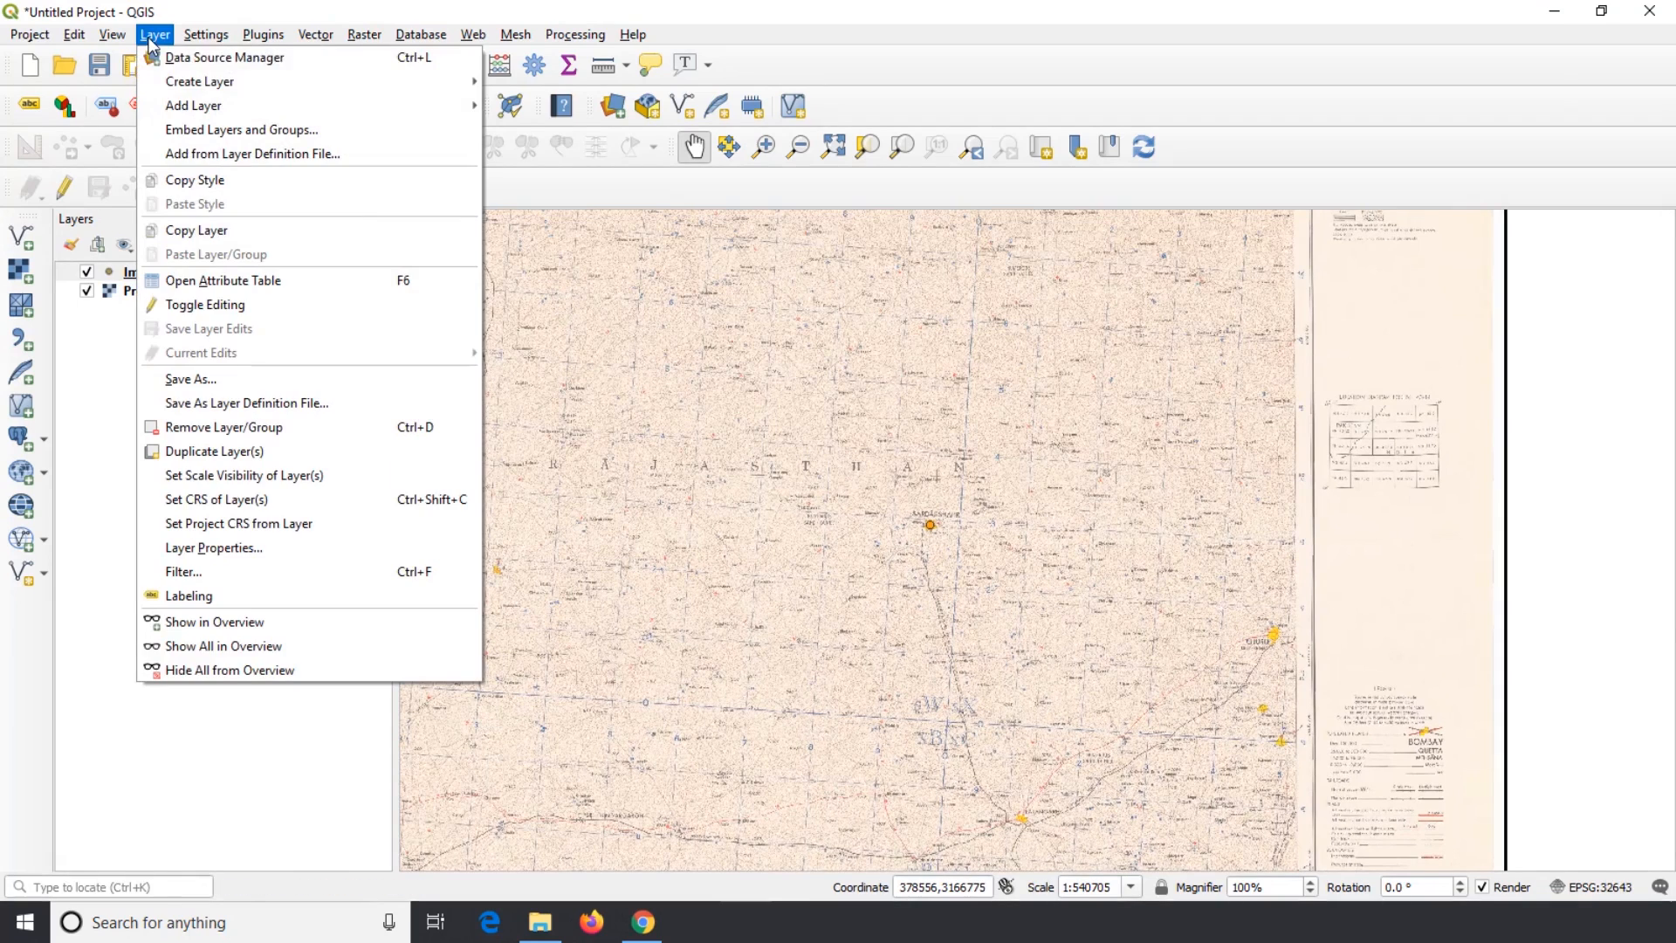
mouse_move(218, 81)
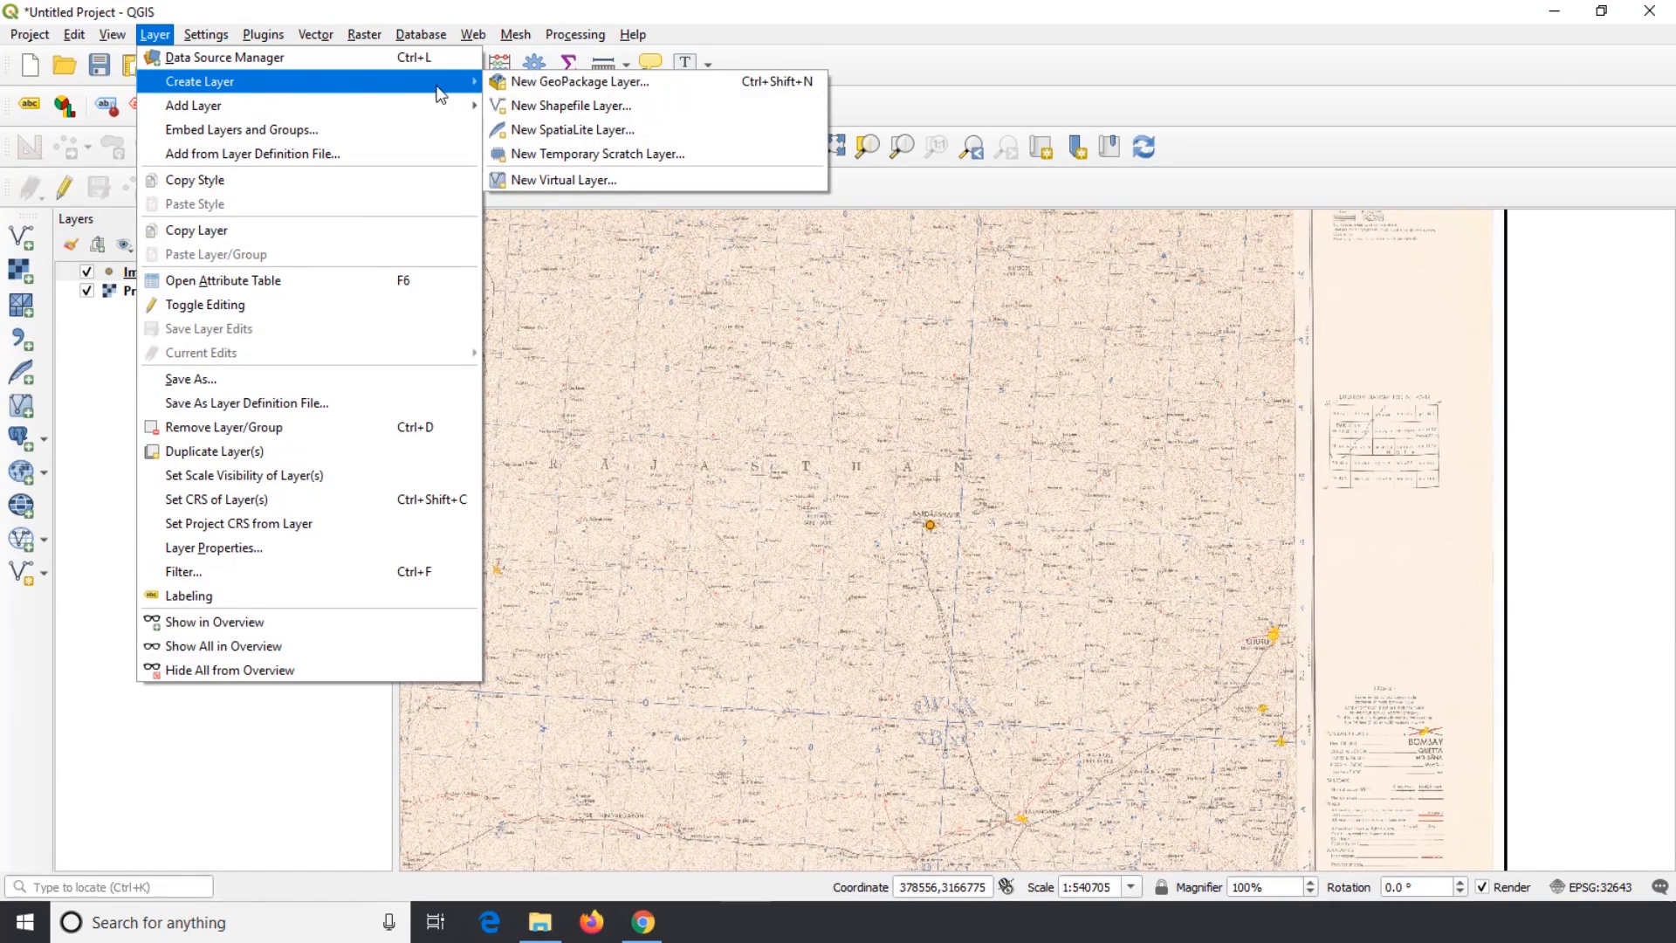
click(585, 106)
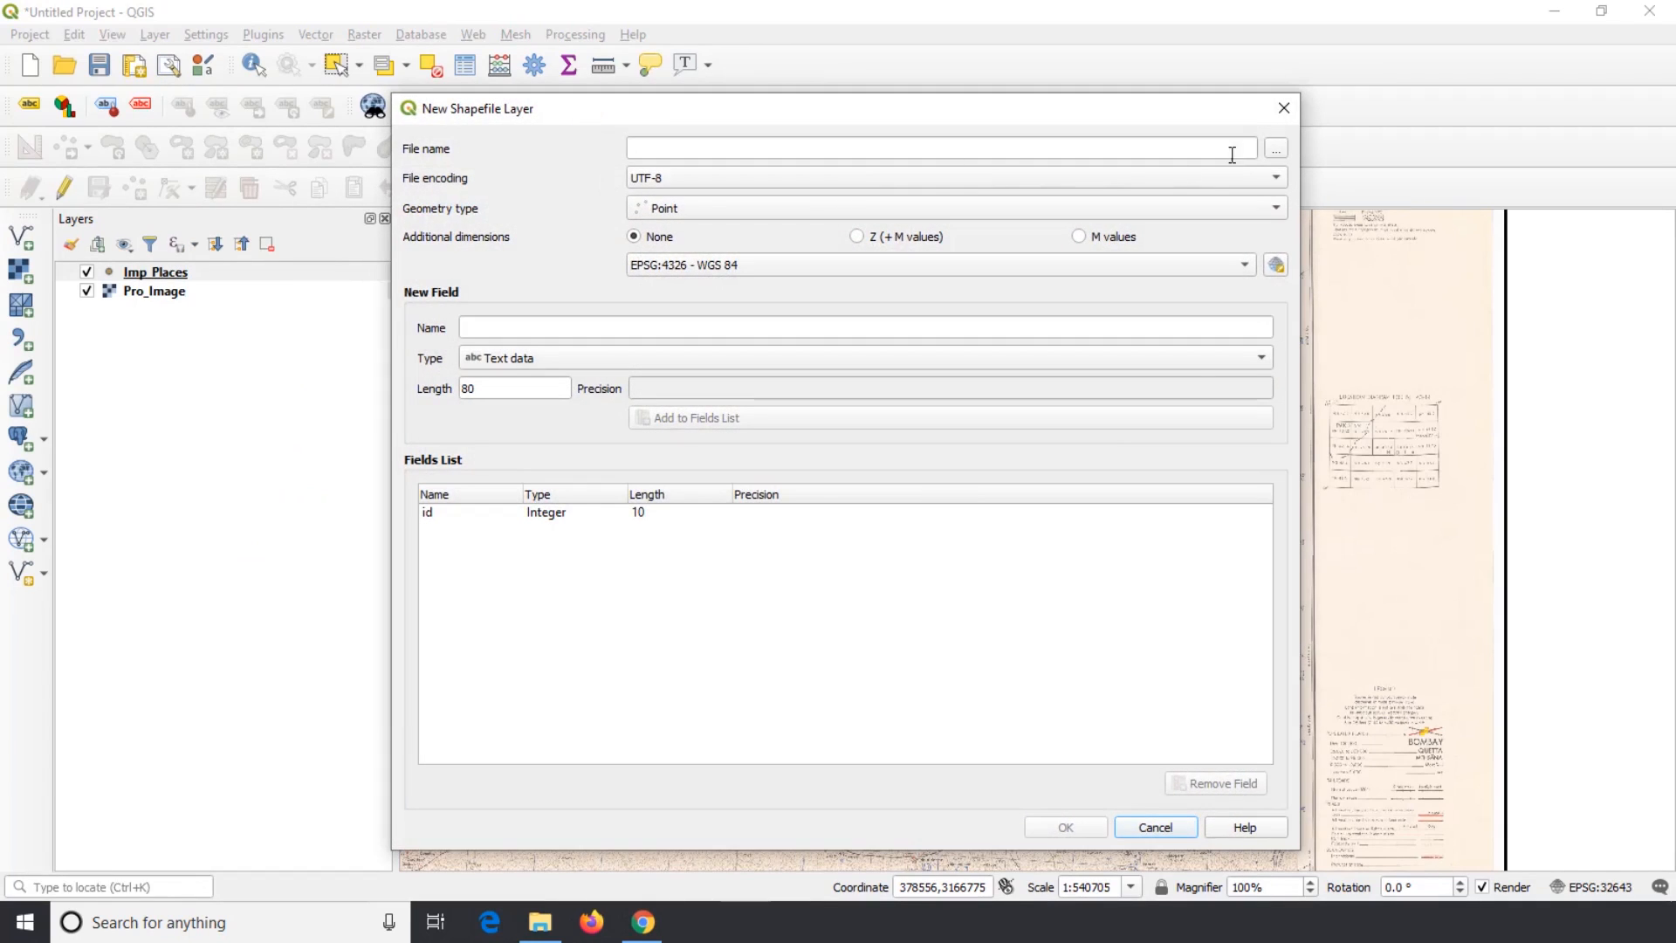
click(1278, 150)
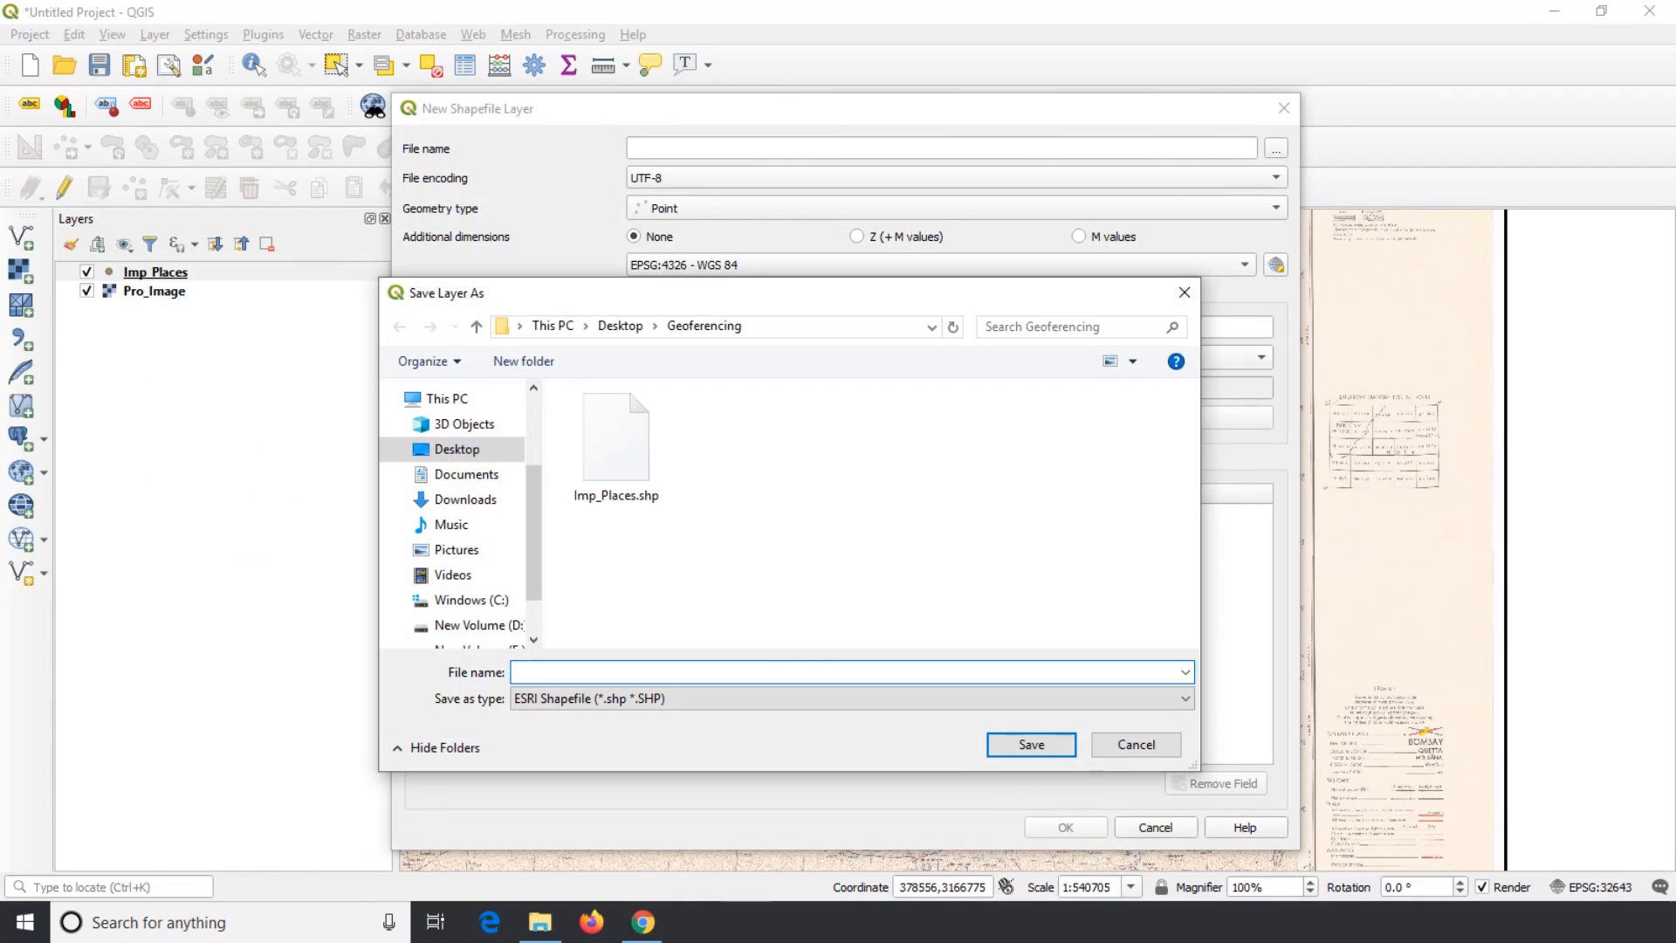
text(Rail_Road)
click(1031, 745)
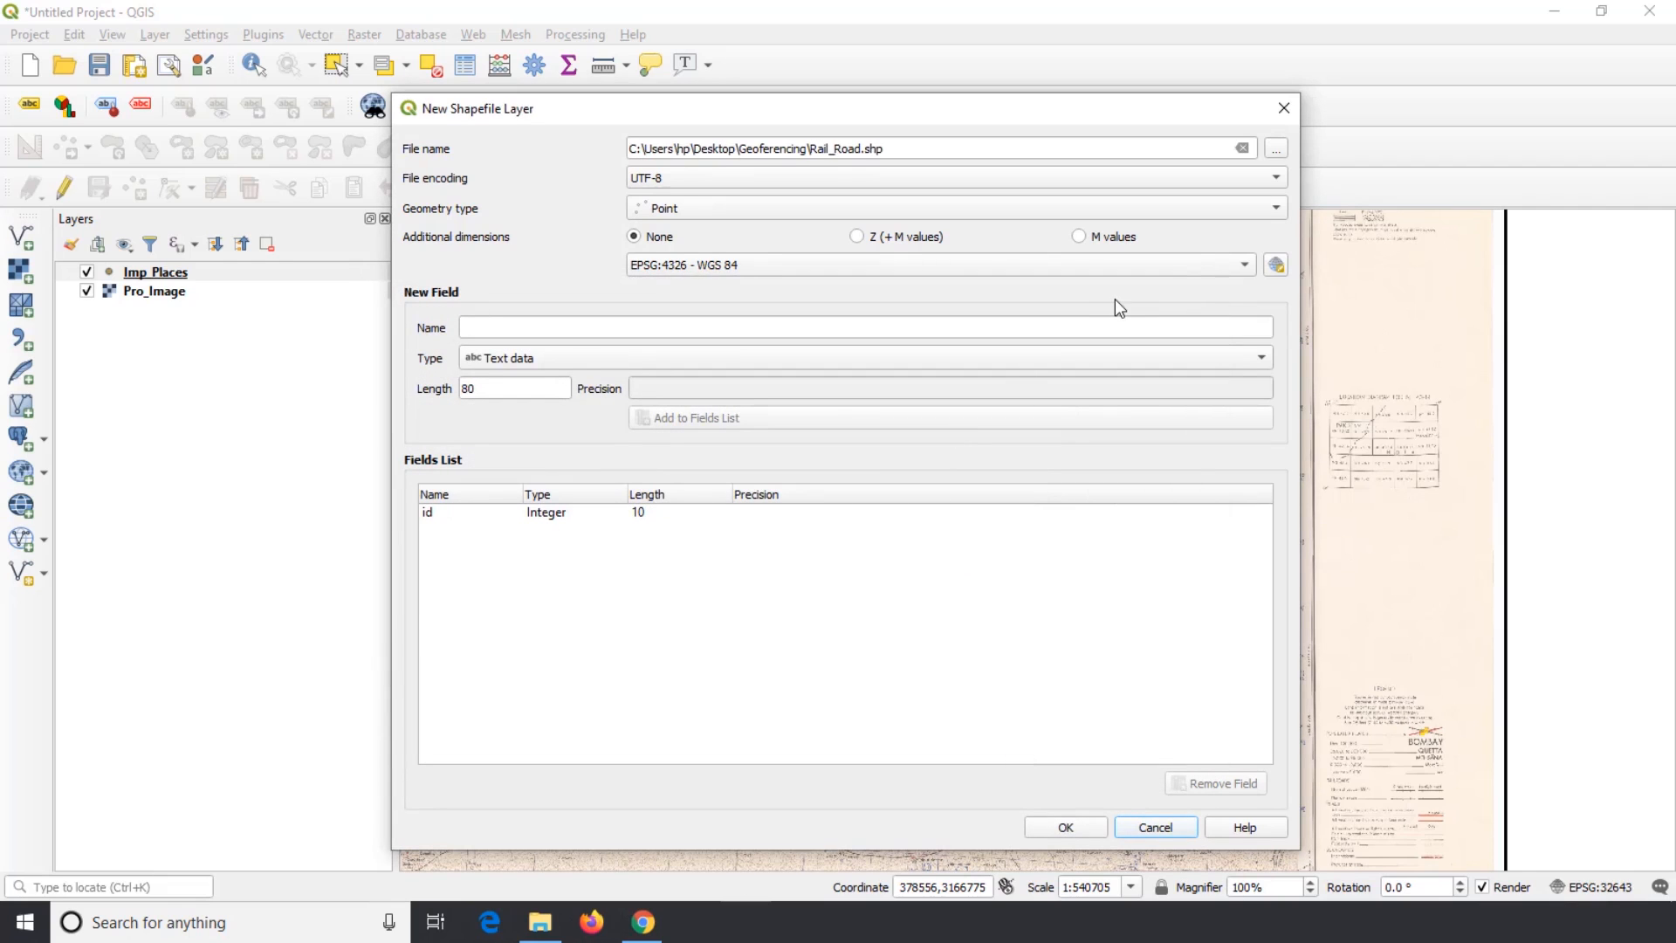
Set the new shapefile's geometry type to Line and its coordinate system to EPSG:32643 - WGS 84 / UTM zone 43N
click(1257, 206)
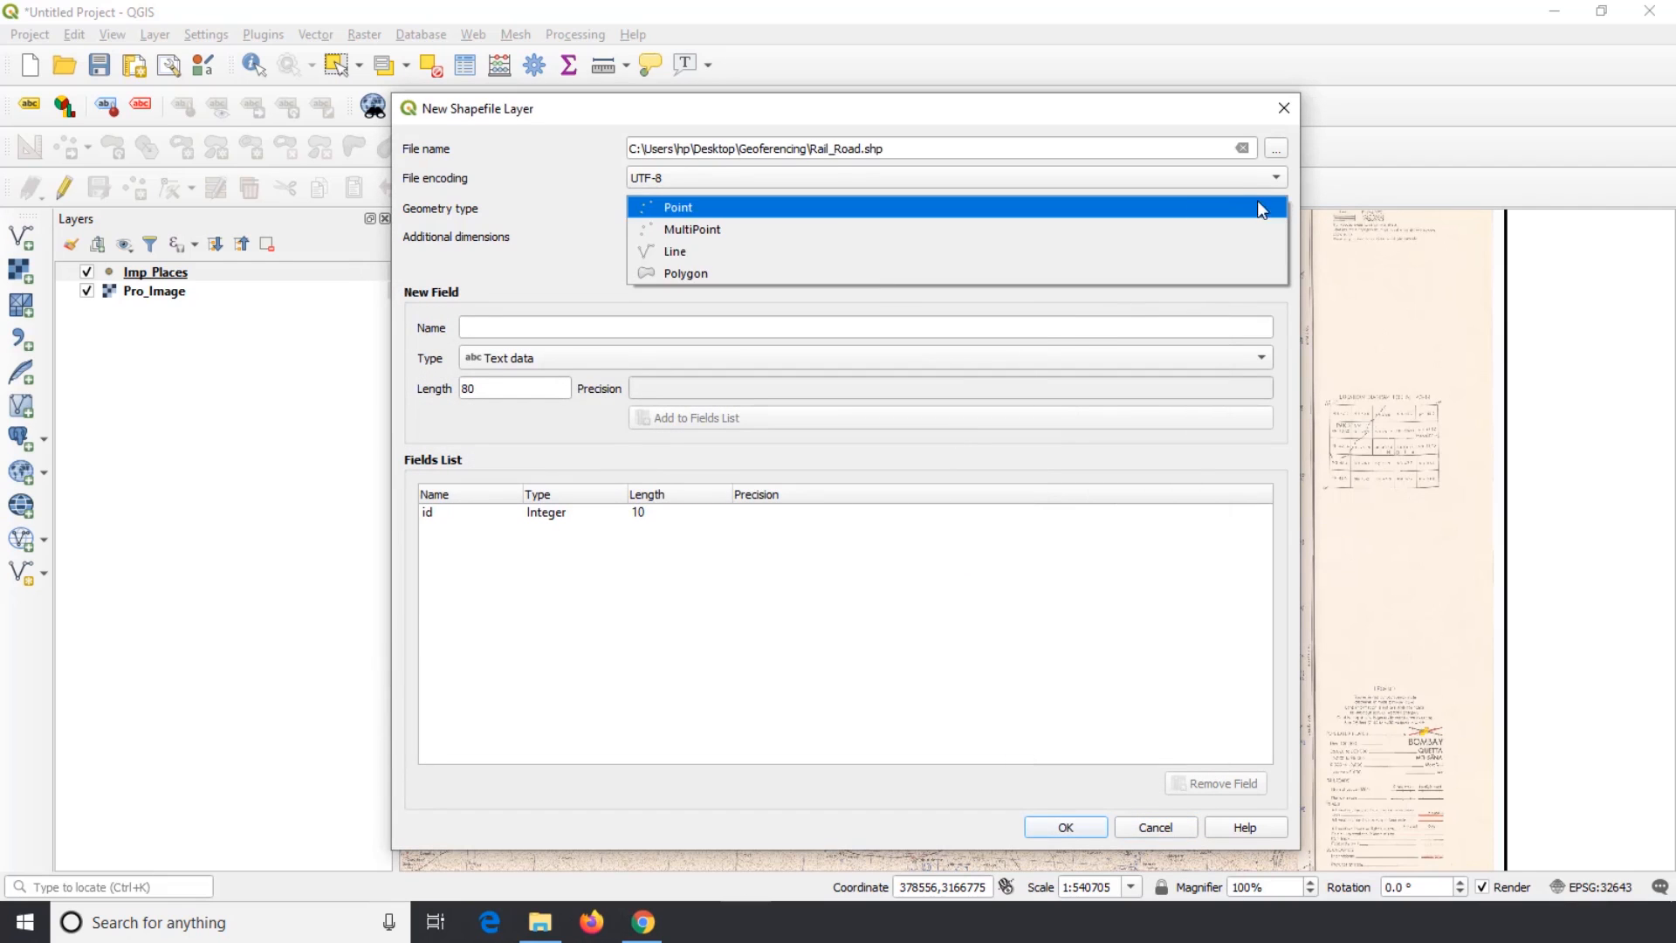
click(961, 251)
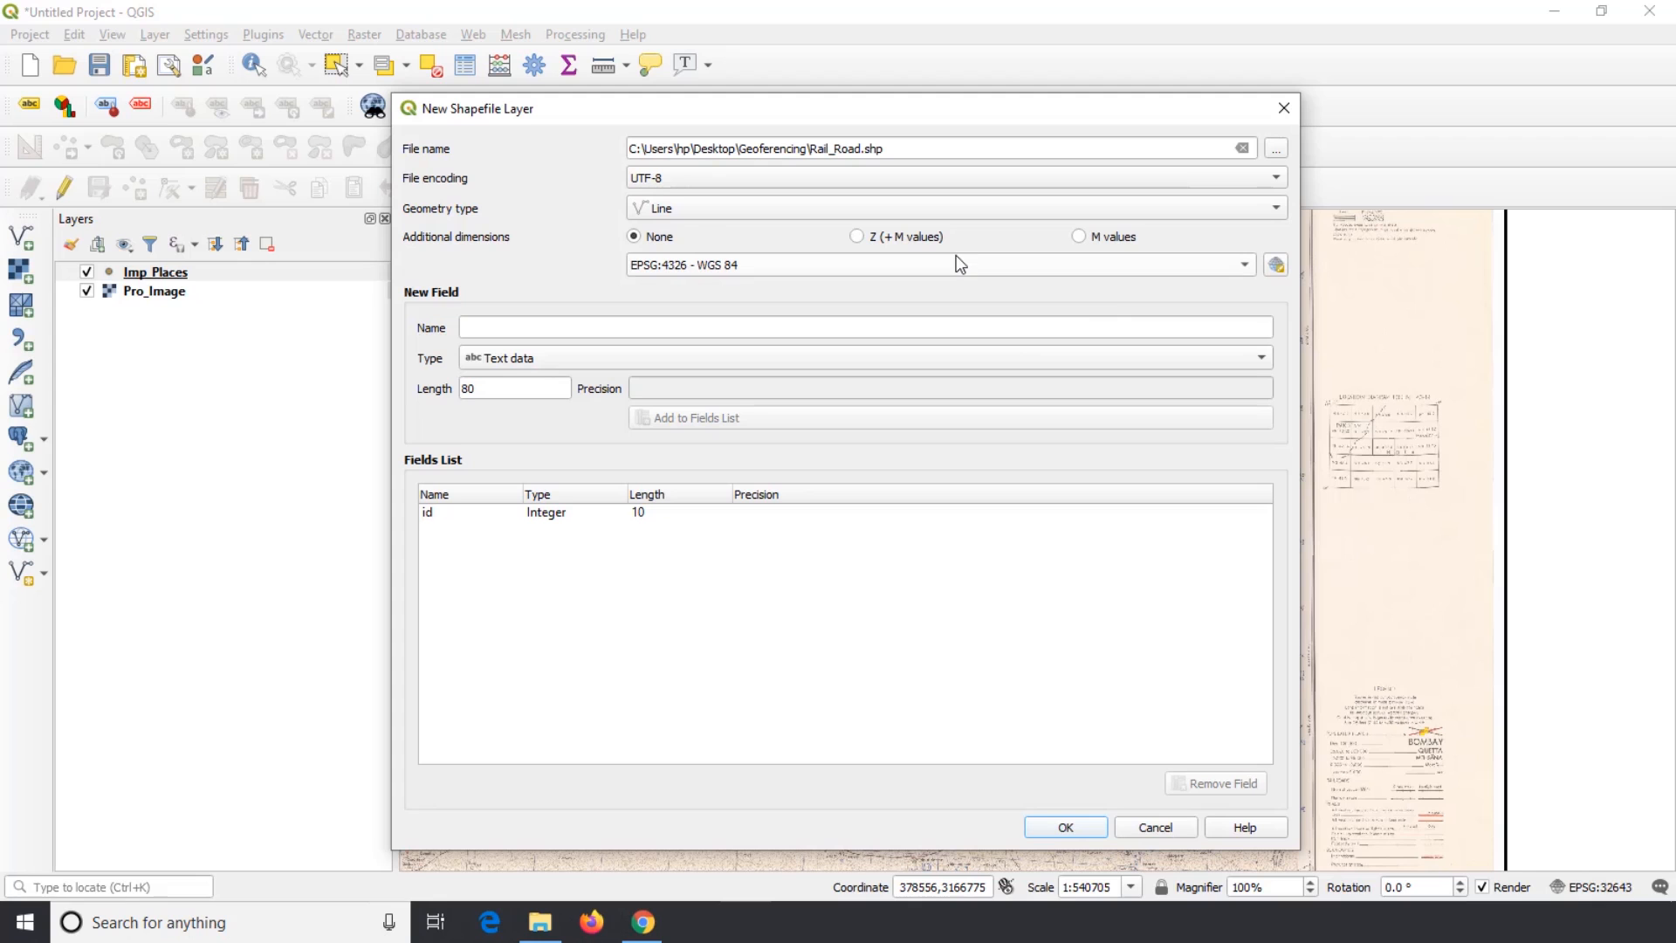
click(1276, 263)
click(425, 199)
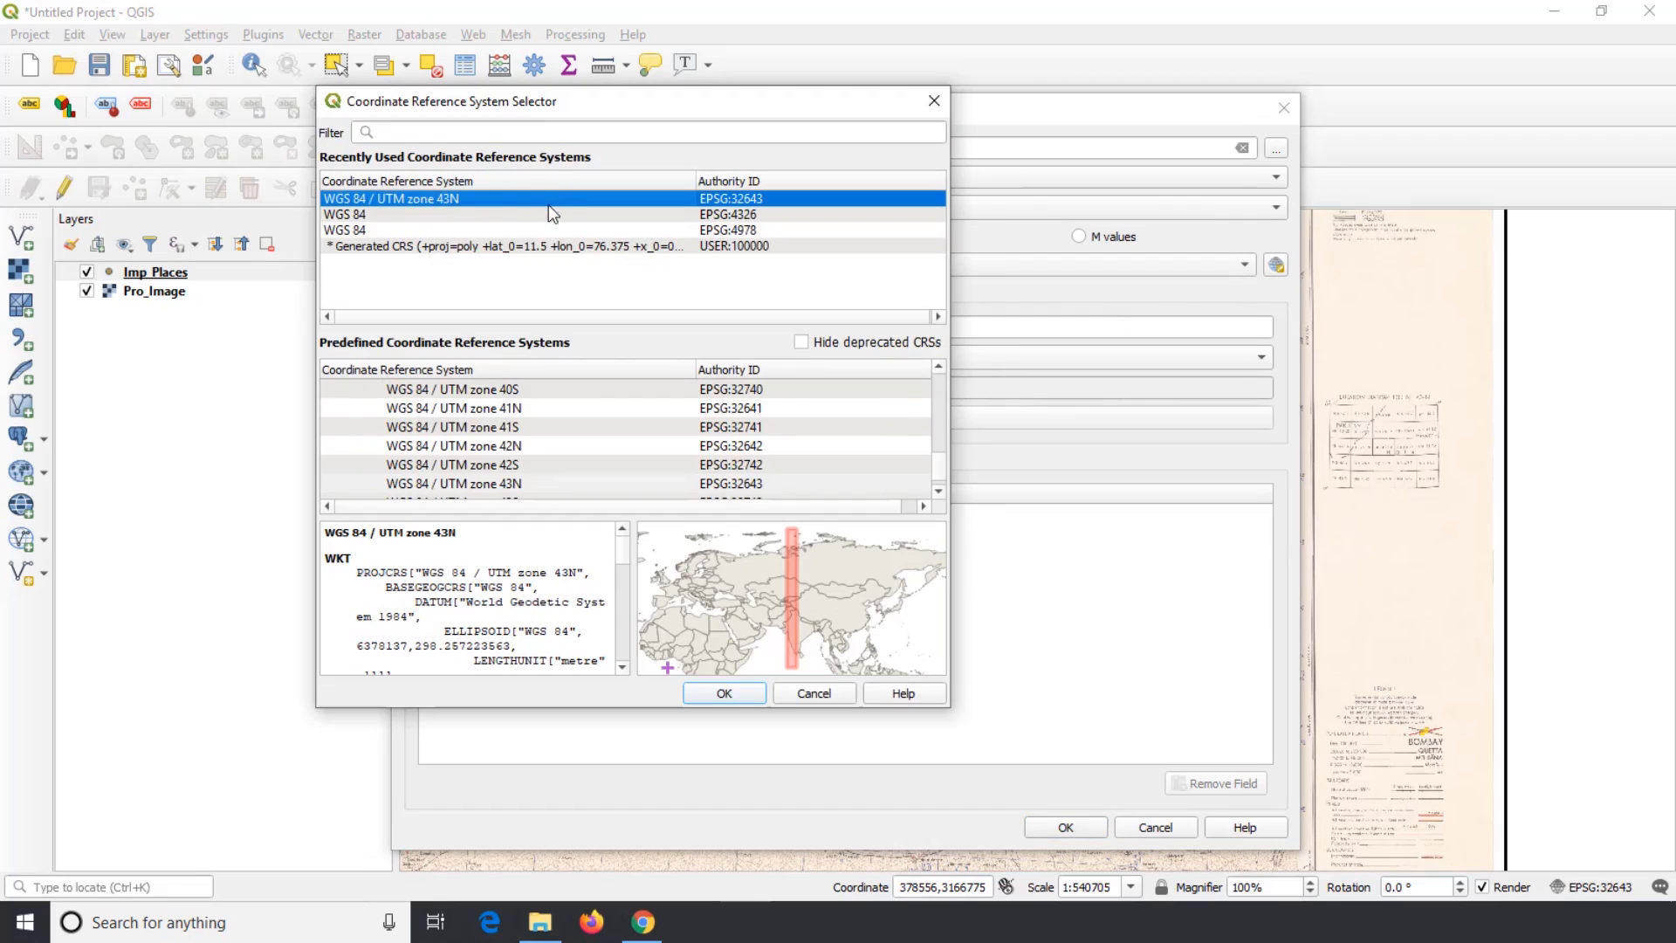
click(724, 693)
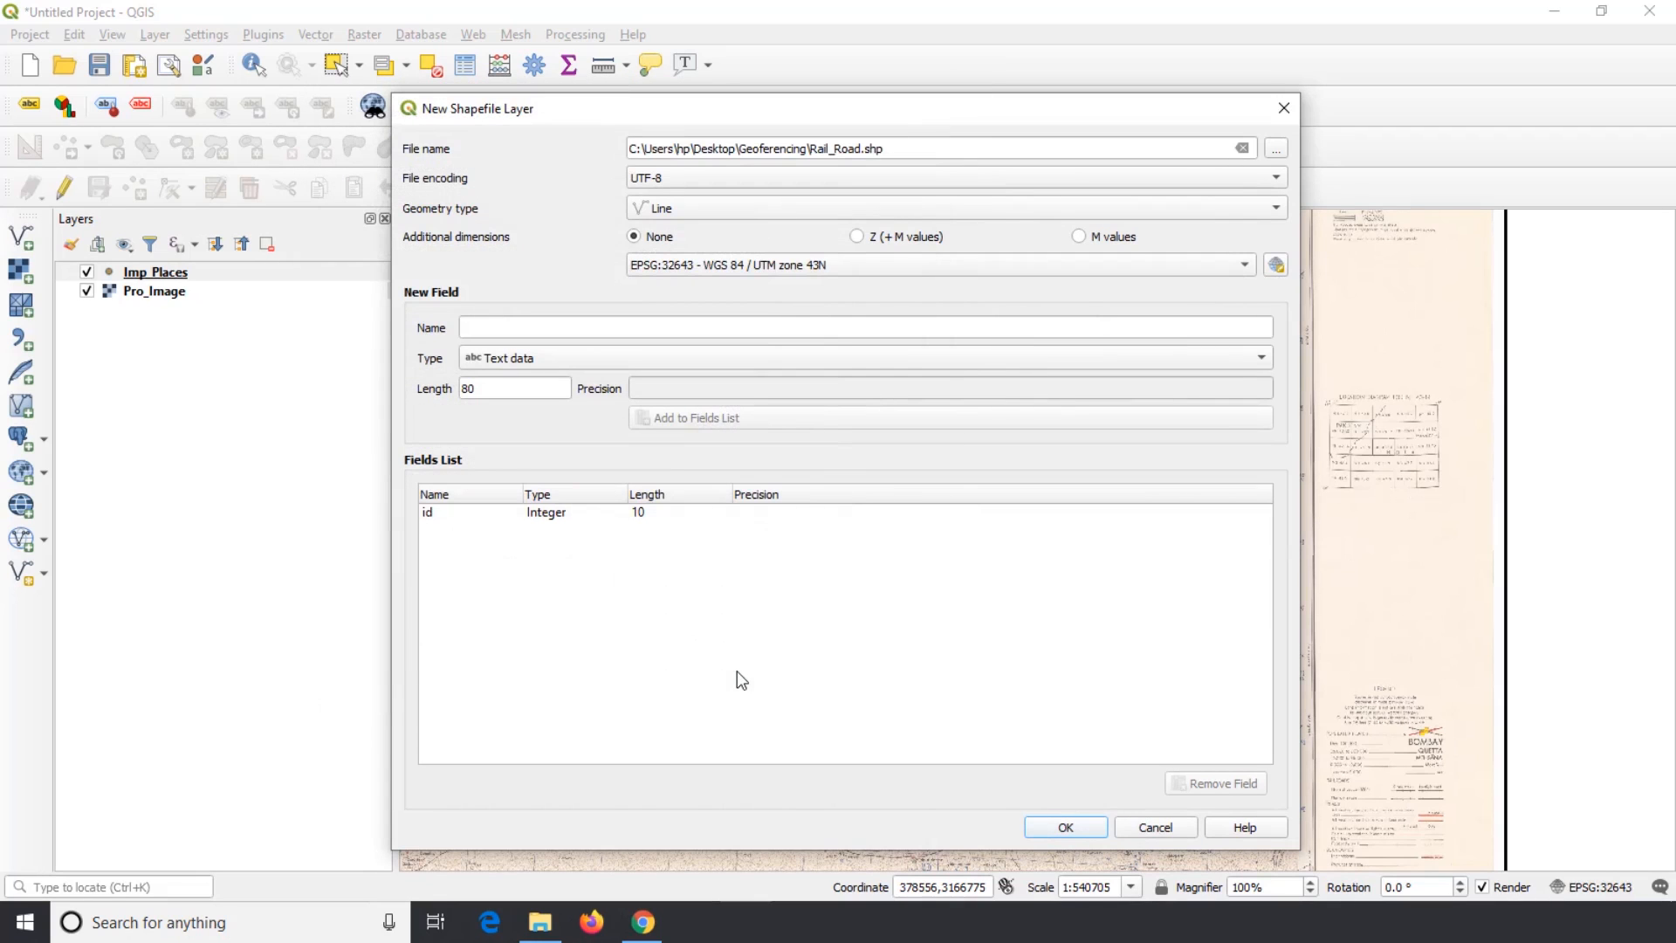
Add a text field Route_name with length 80 to the fields list and create the Rail_Road shapefile
click(472, 329)
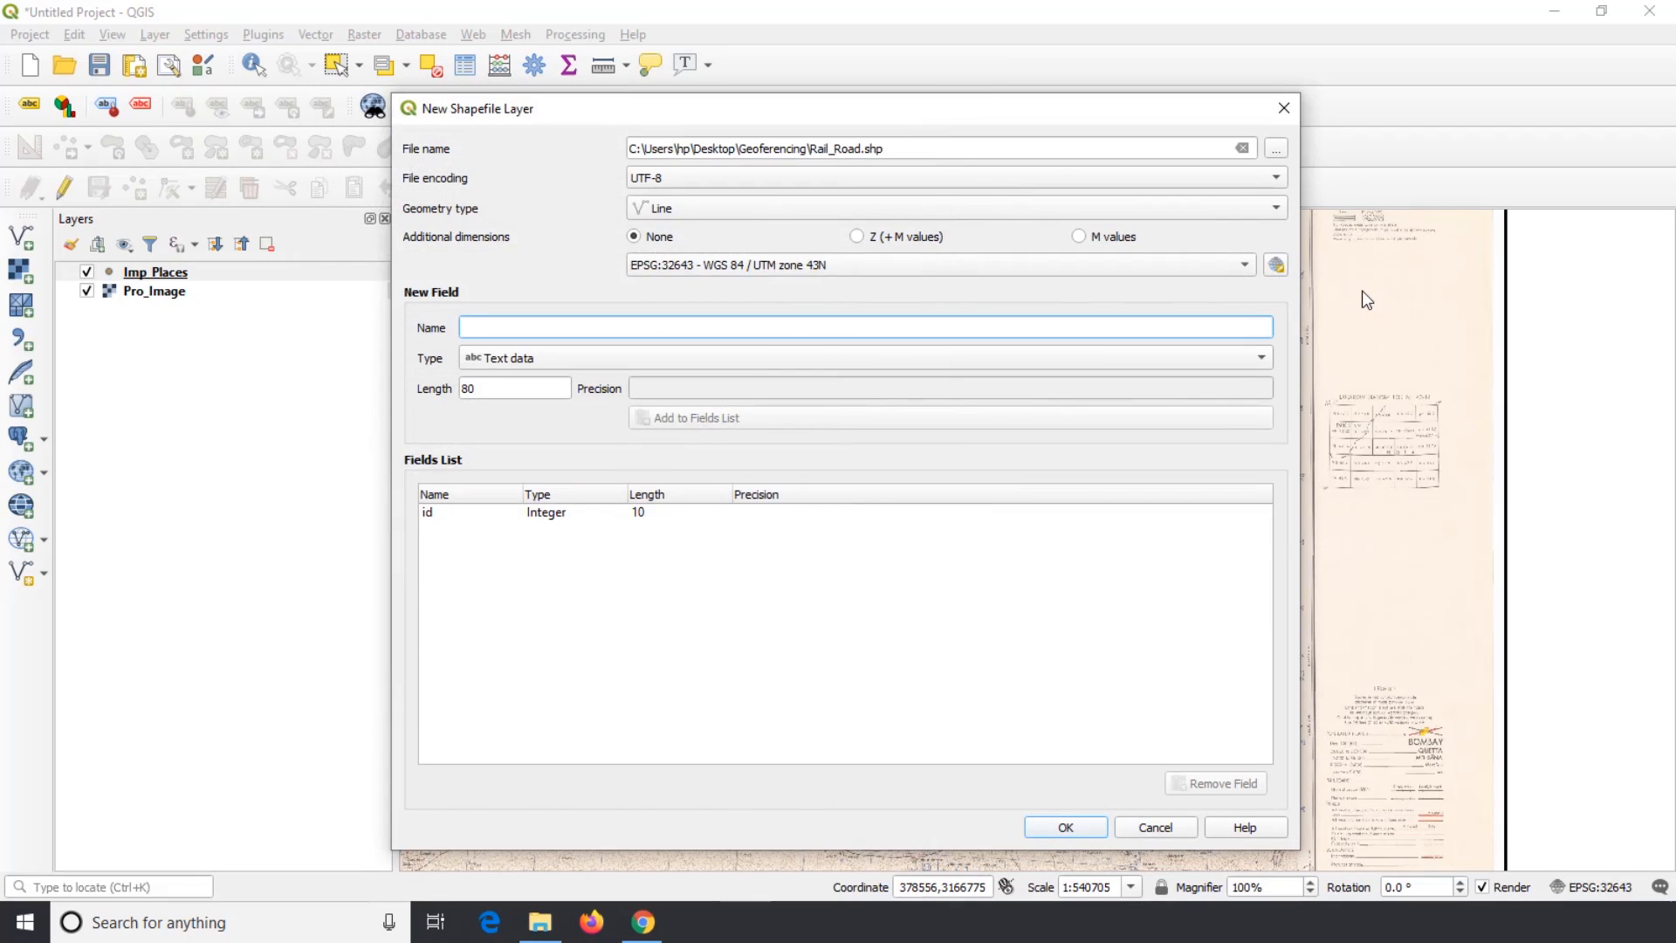
text(Route)
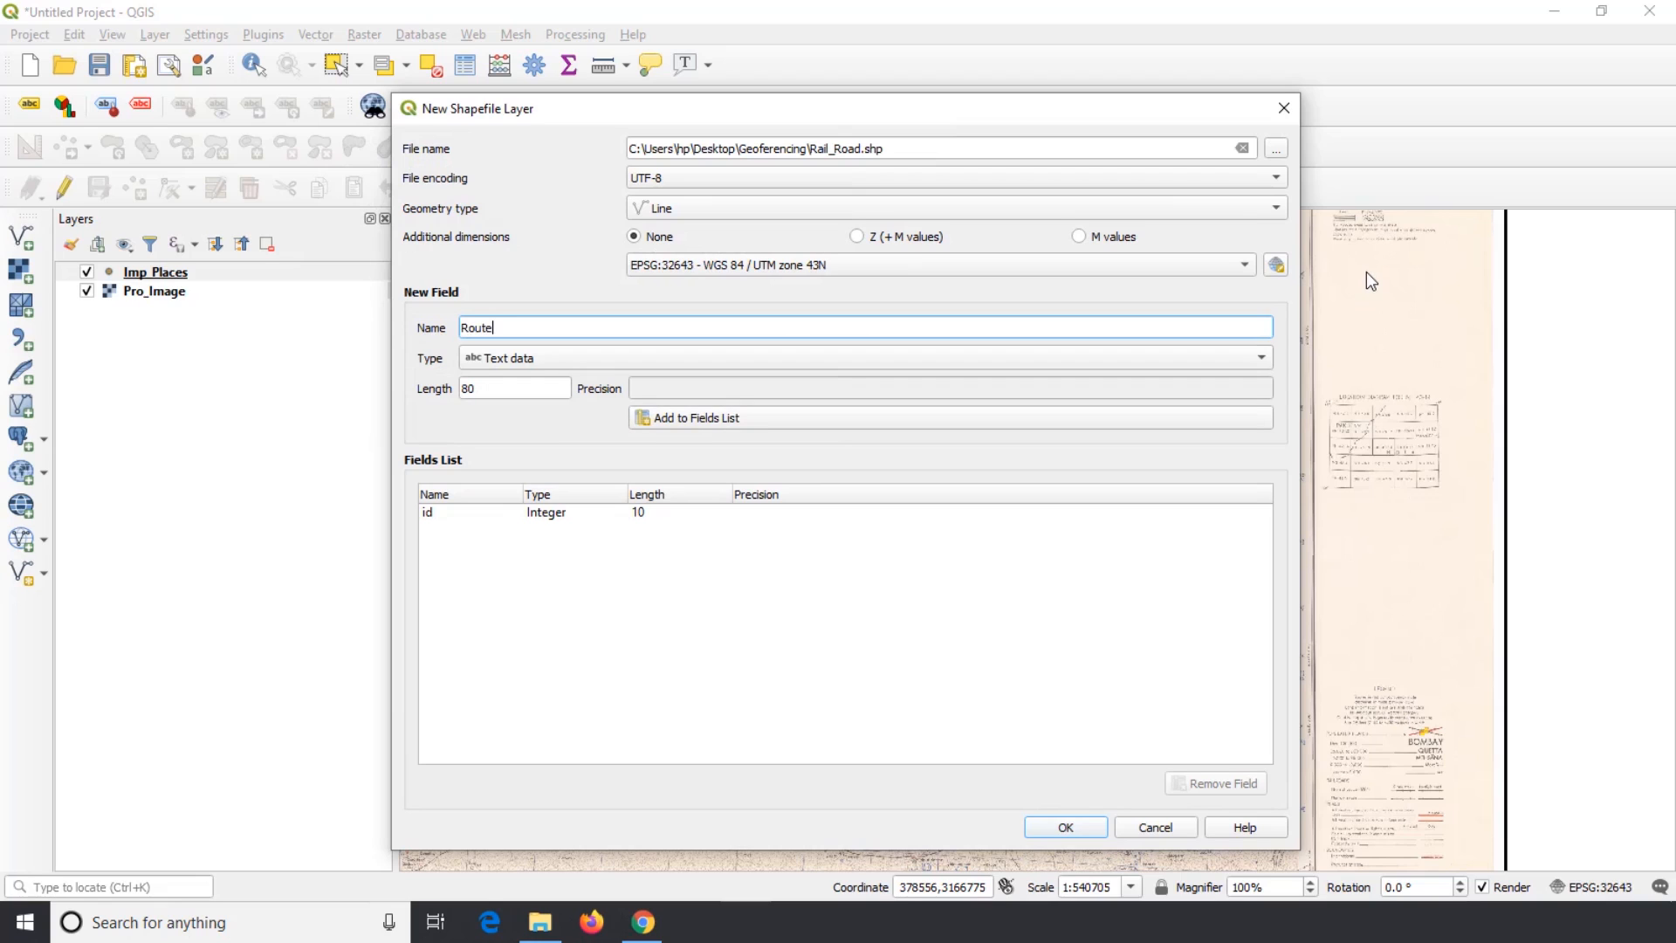
text(_name)
click(635, 358)
click(524, 469)
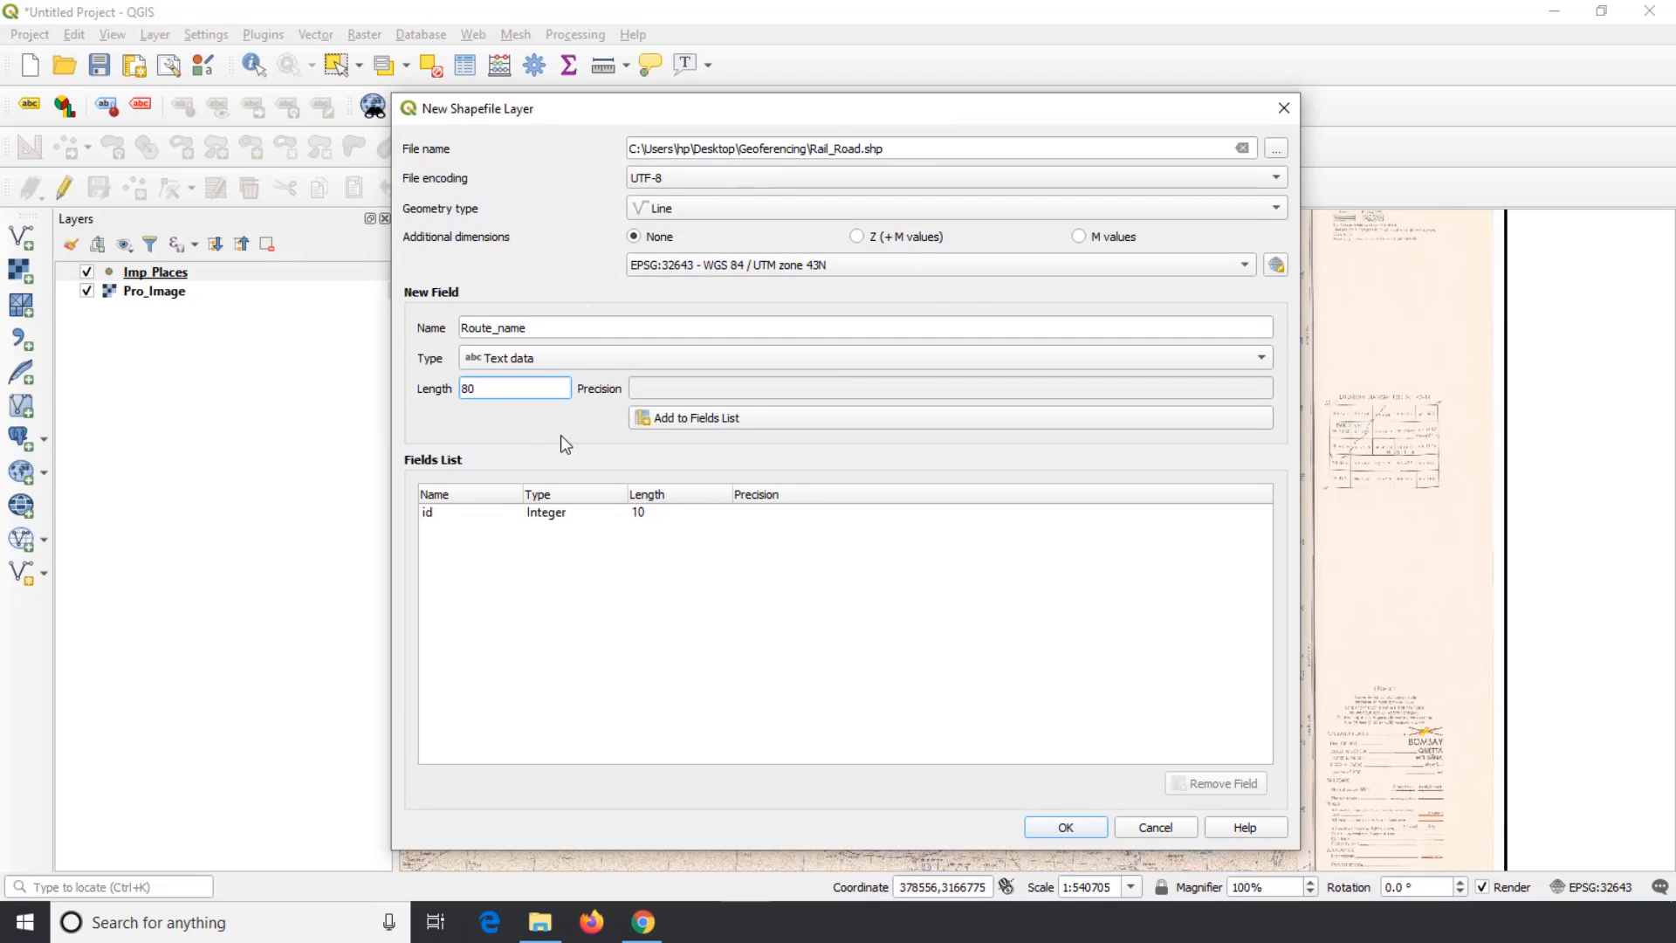
click(746, 418)
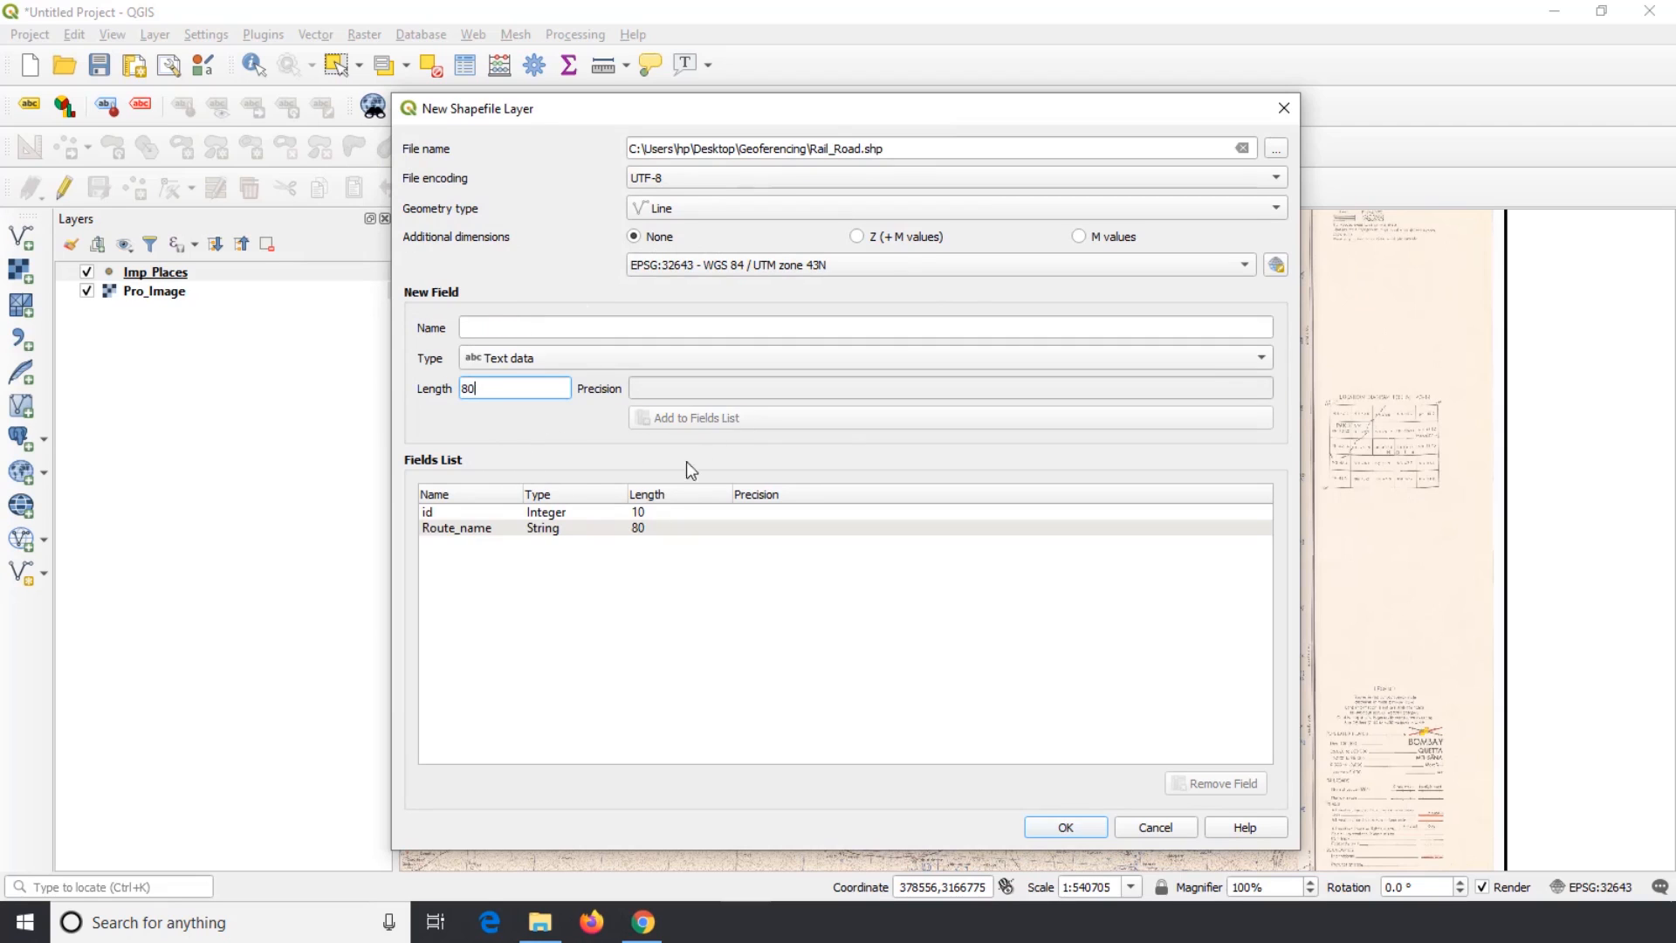
click(1066, 828)
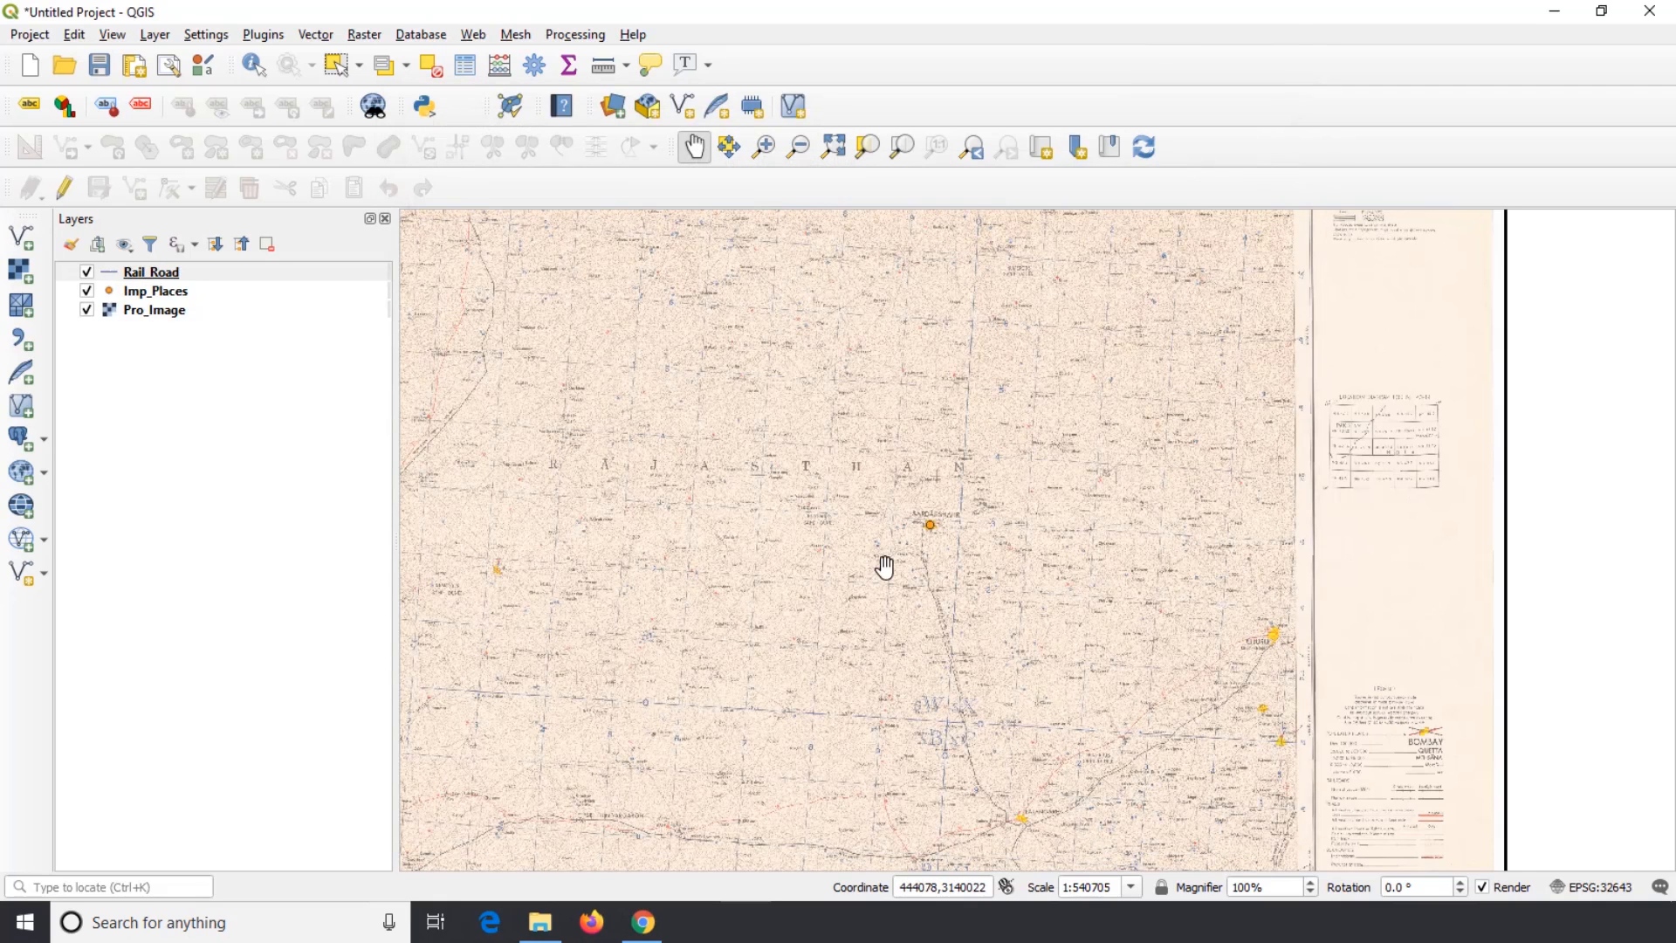
Select the Rail_Road layer and put it into edit mode
click(157, 272)
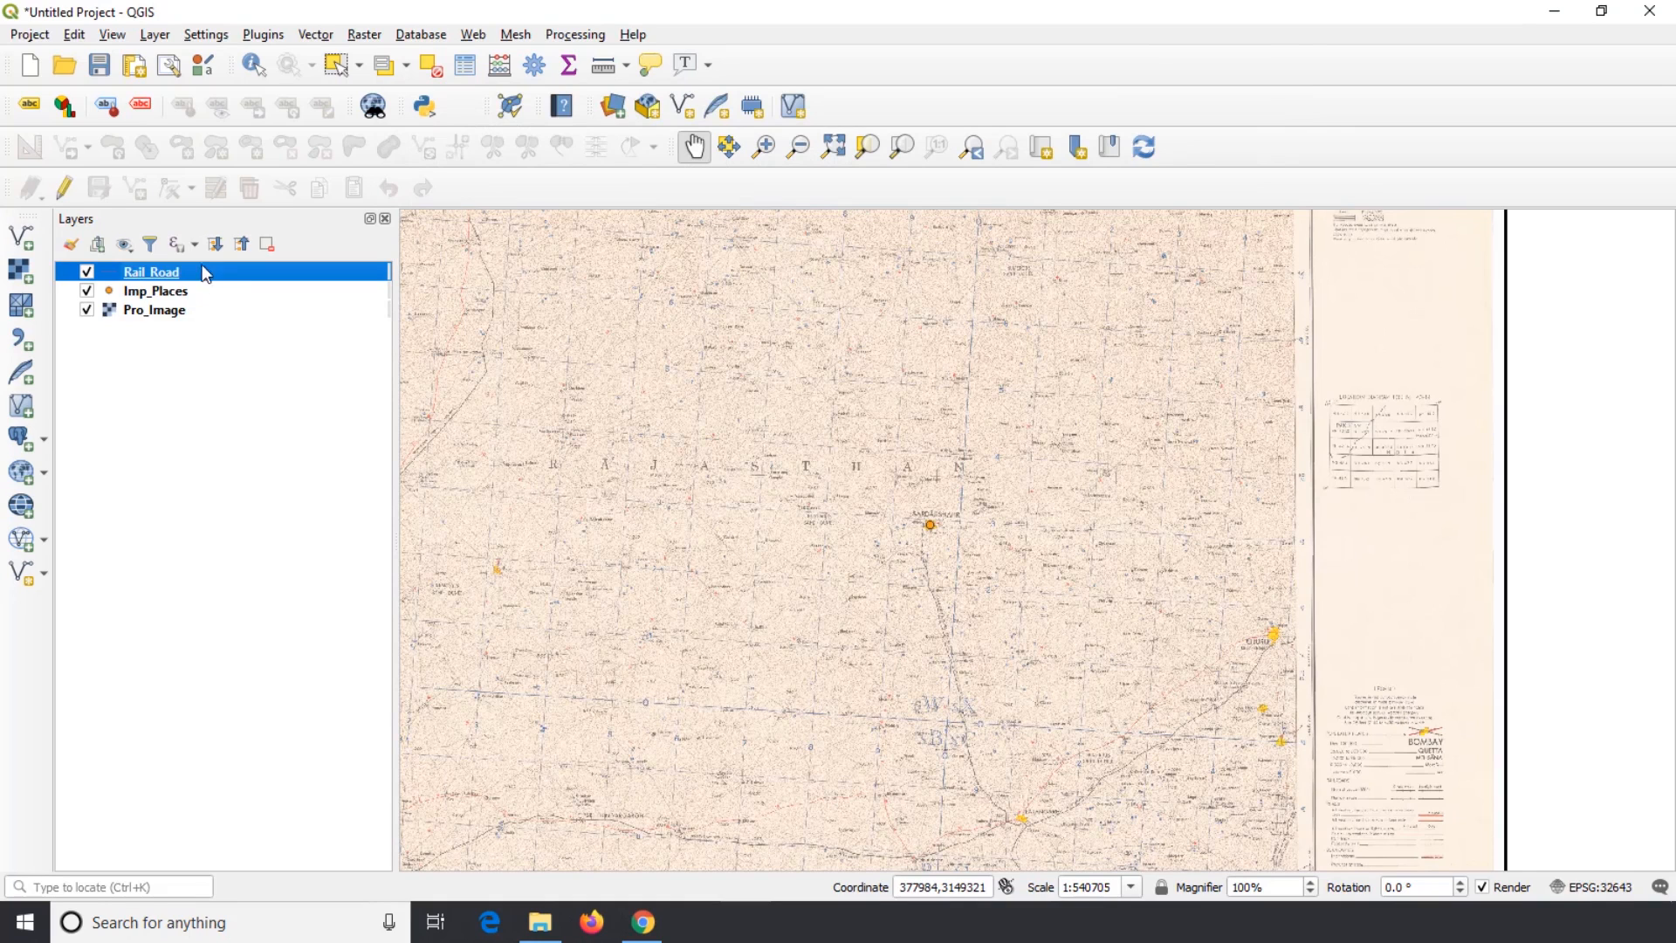
click(63, 189)
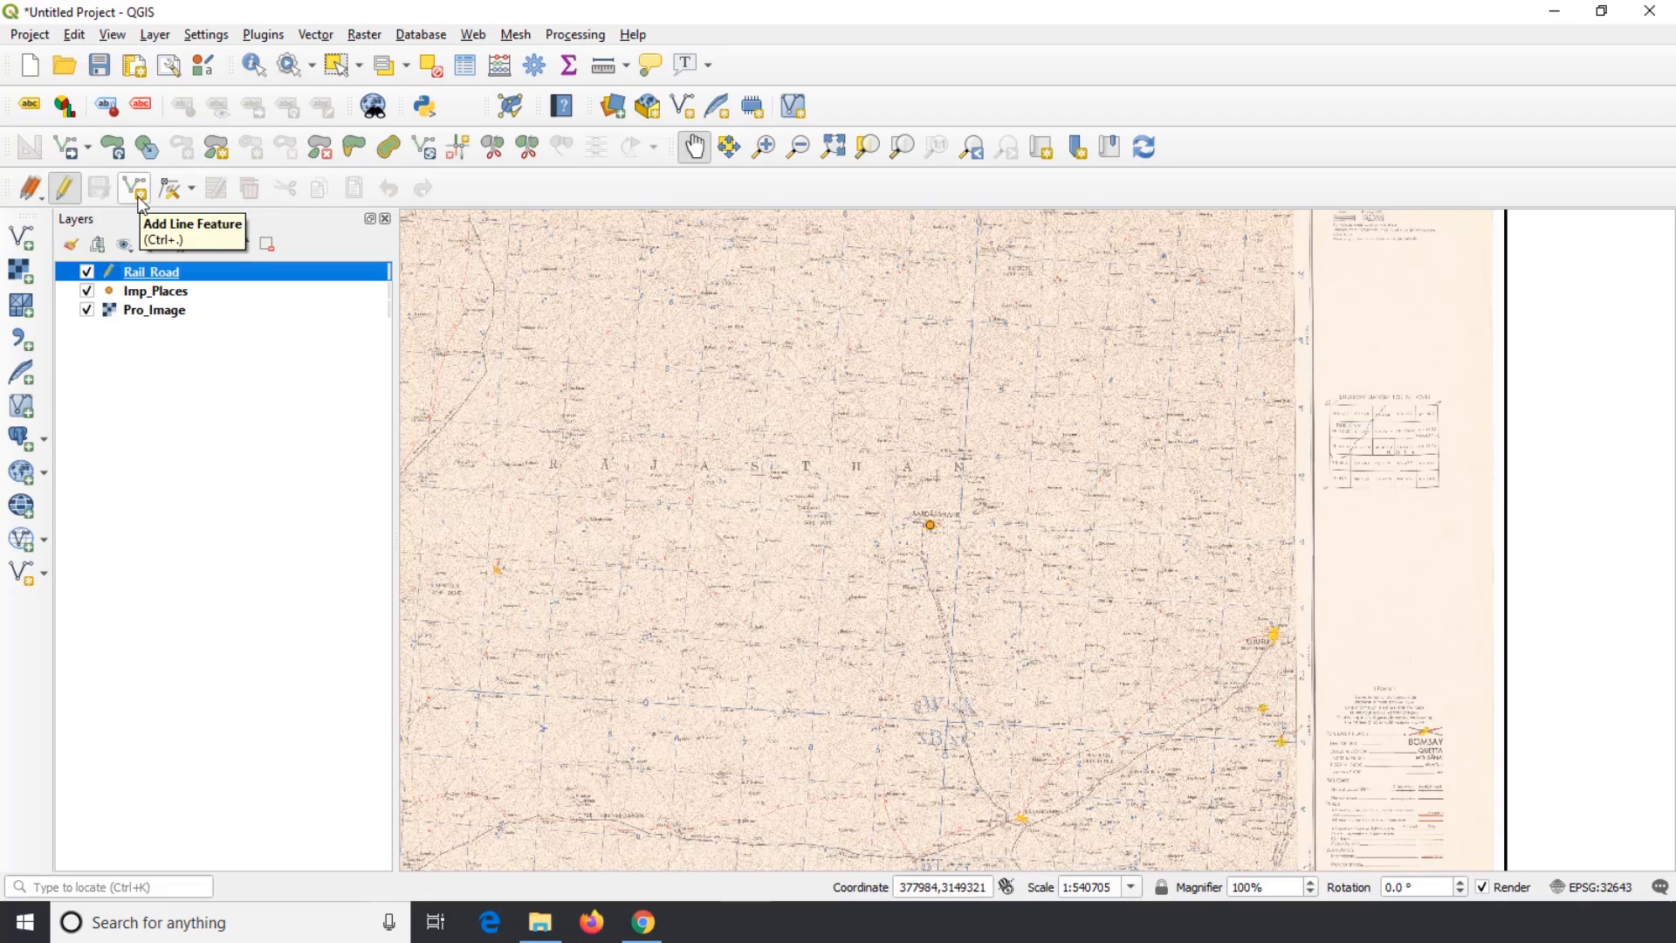
click(145, 295)
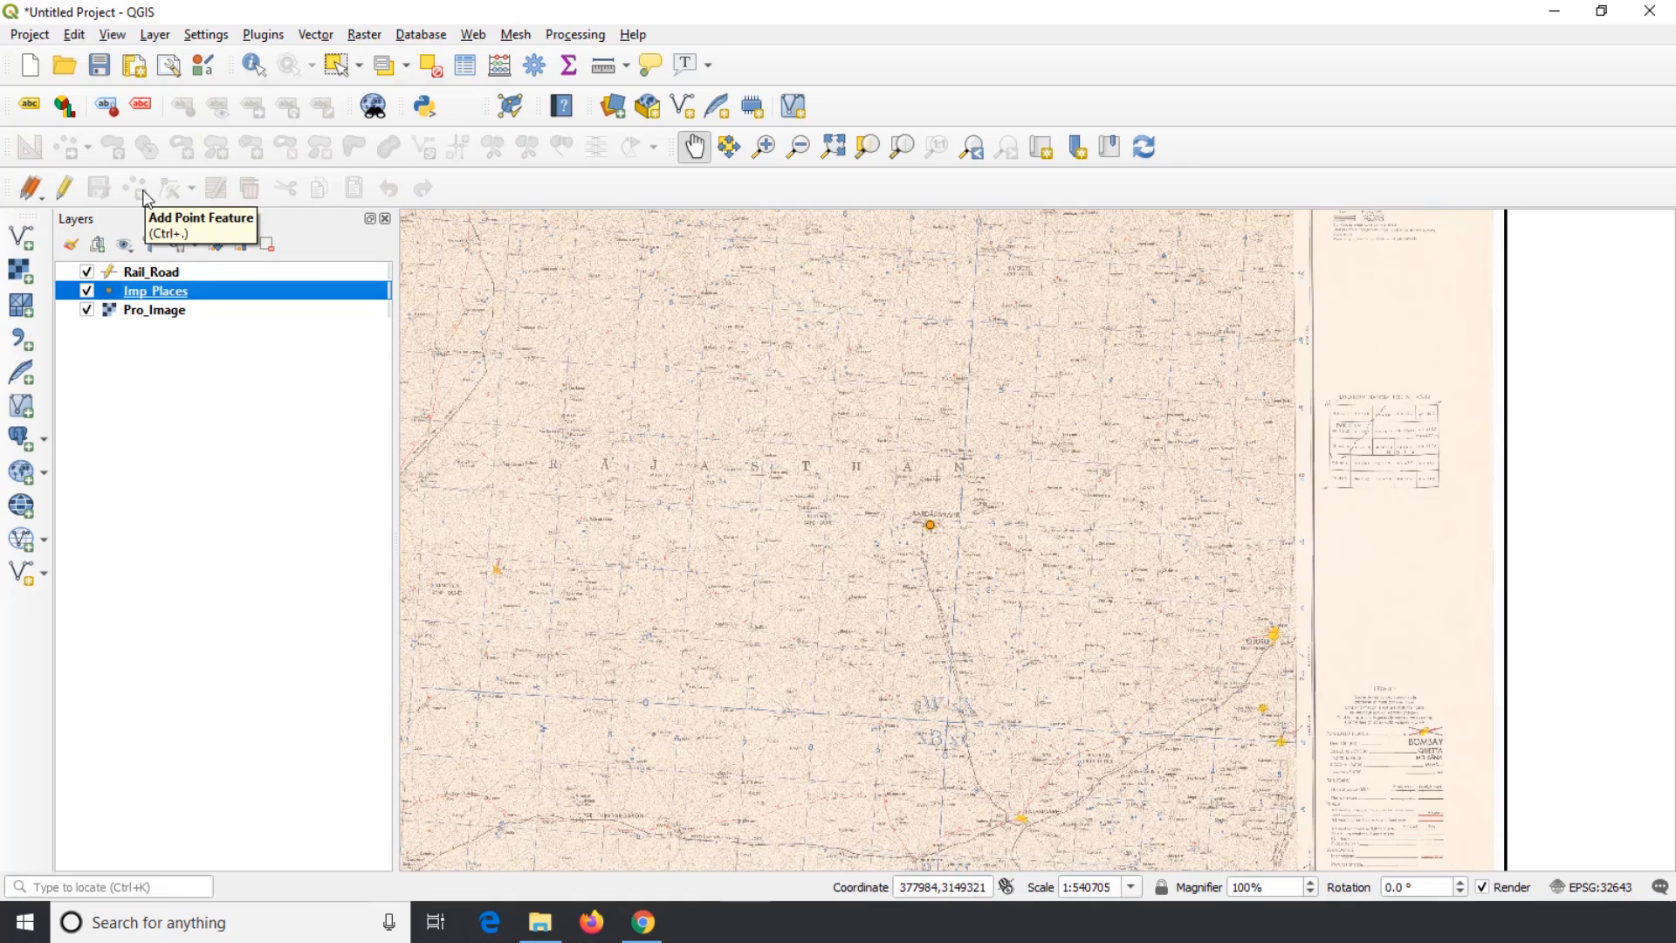
click(145, 279)
click(65, 189)
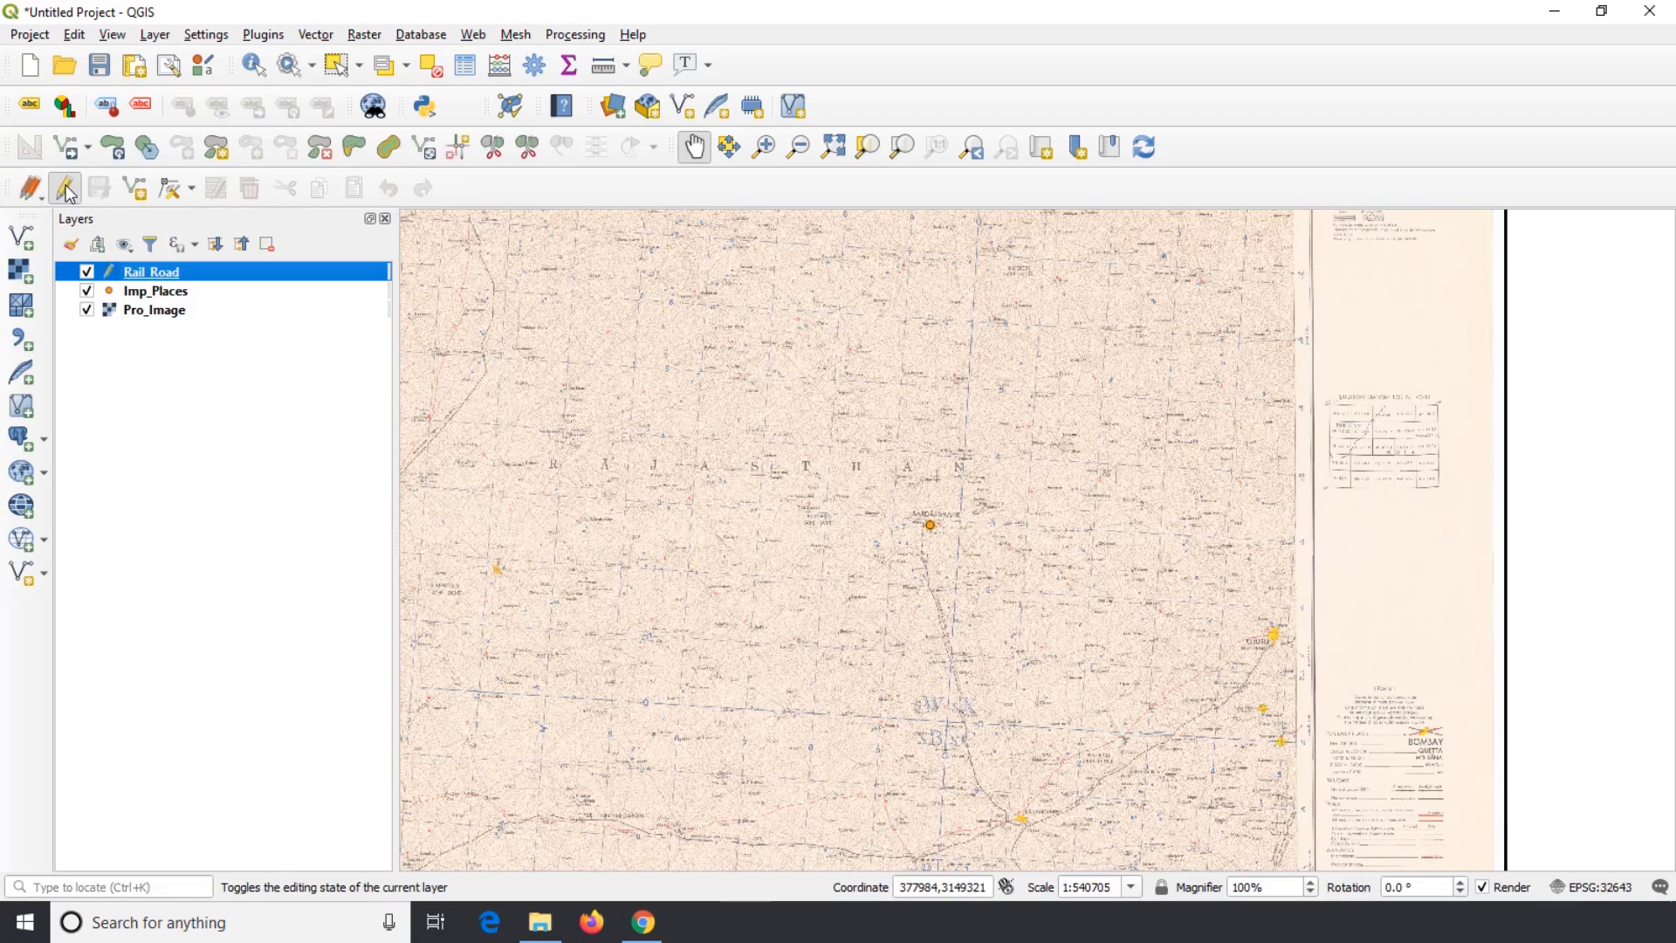
click(65, 188)
Start a line feature at the railway's northern end beside Sardarshahr and trace the track southward from the town
click(133, 188)
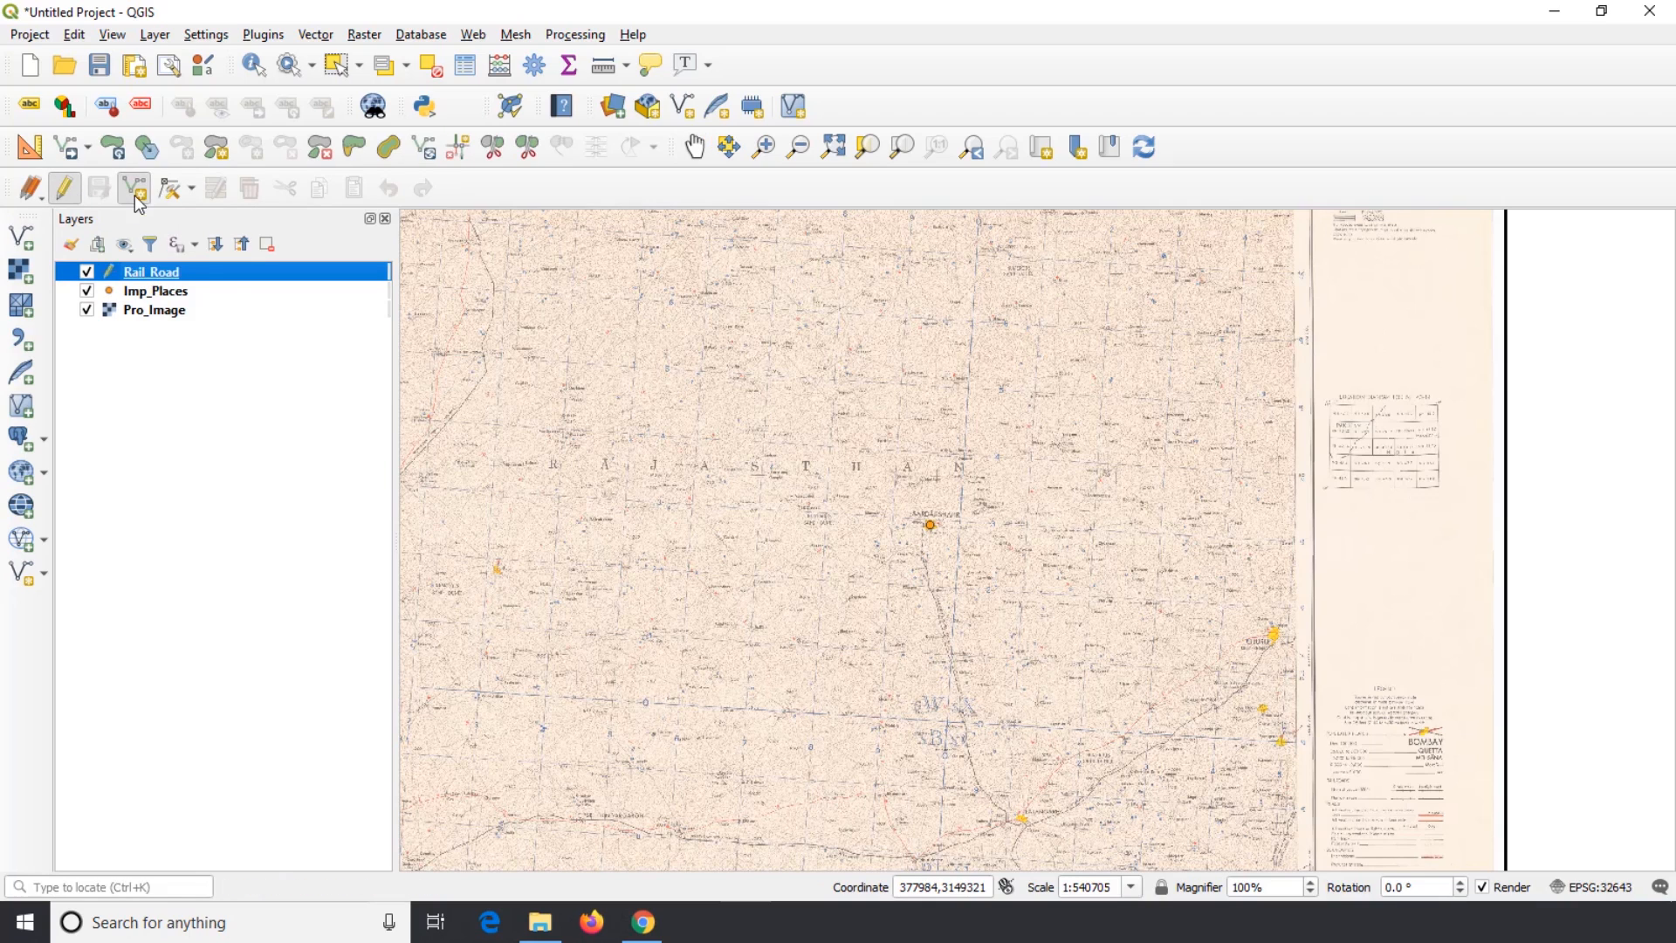
scroll(939, 532, down, 4)
scroll(938, 532, up, 8)
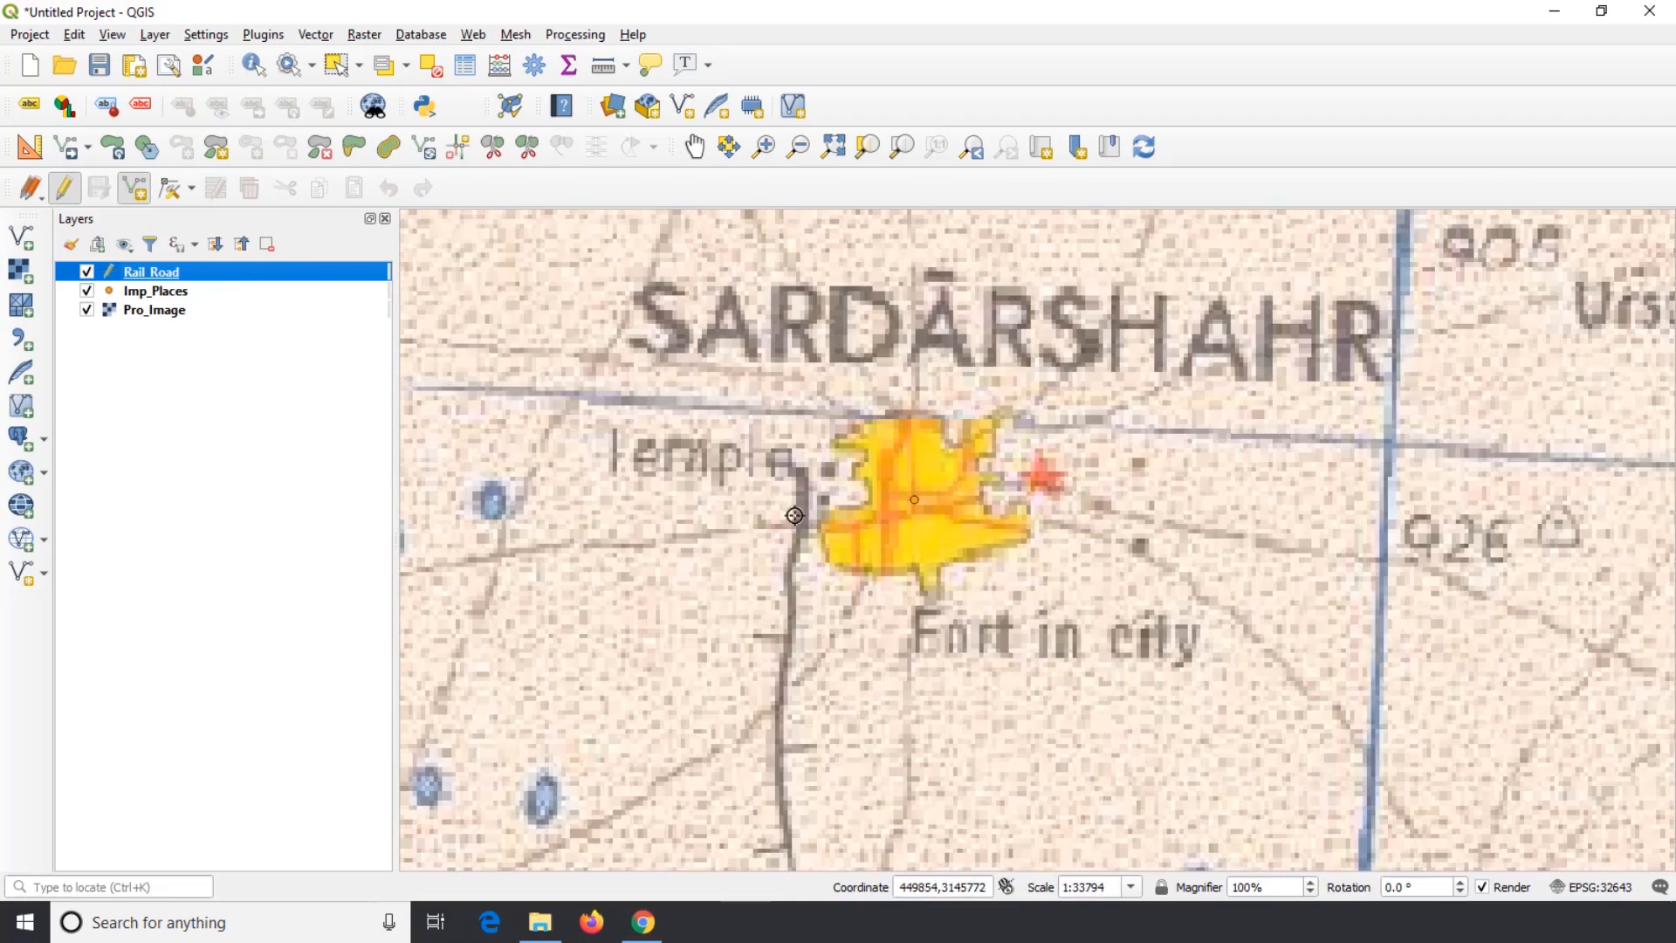
click(800, 470)
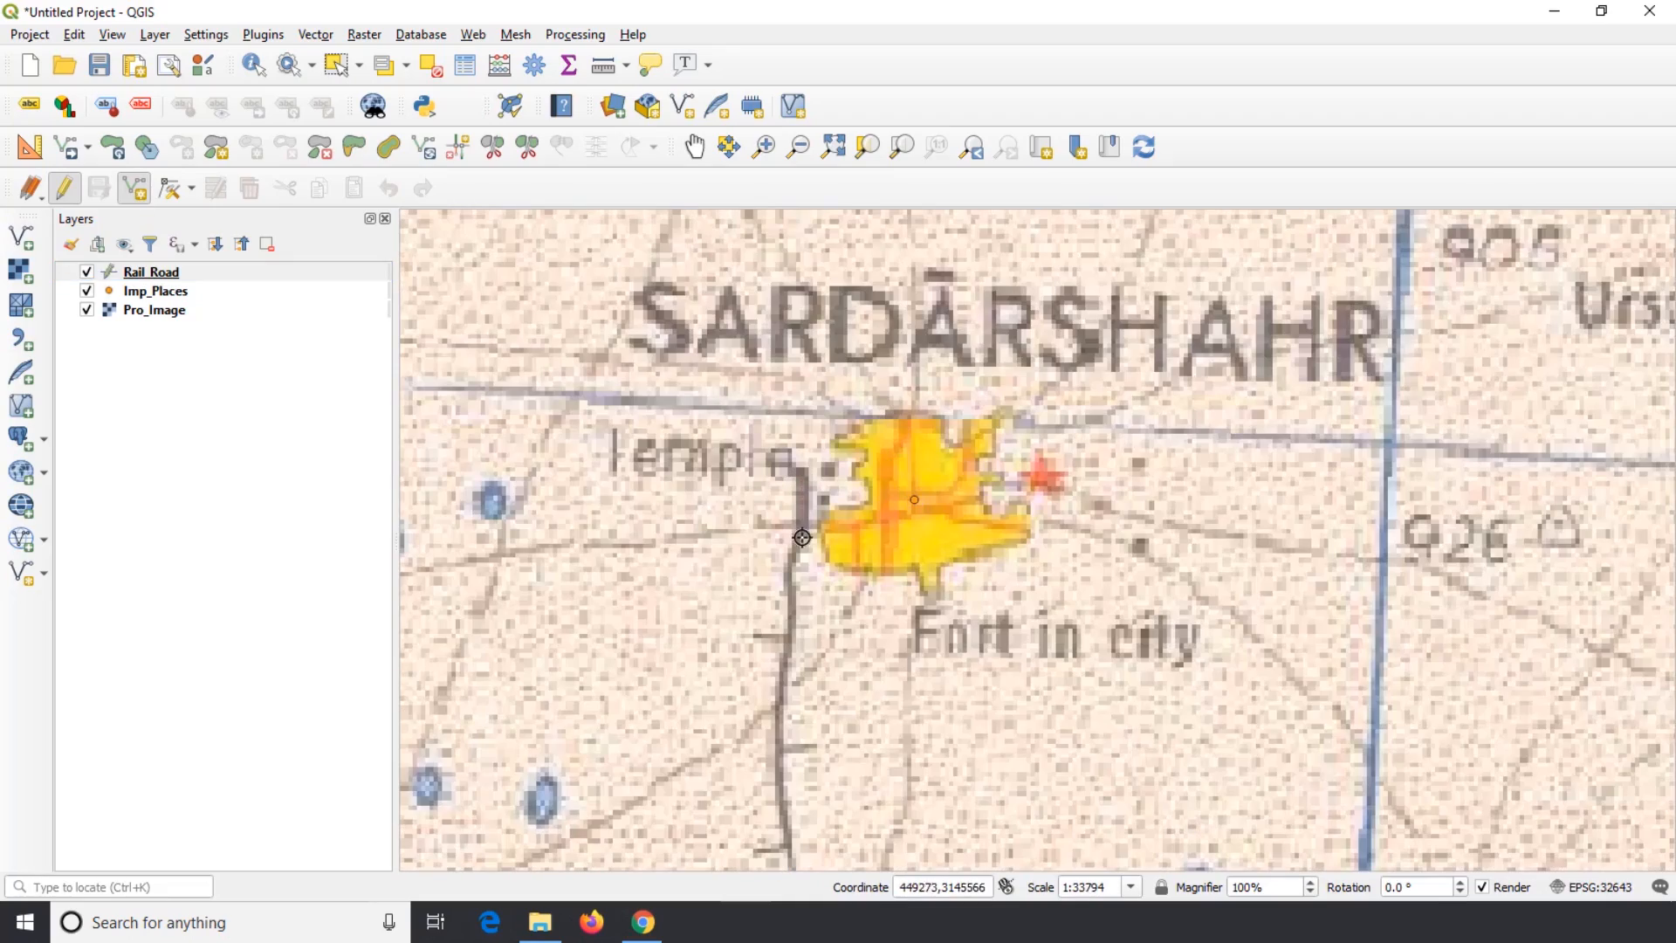
click(800, 537)
click(789, 583)
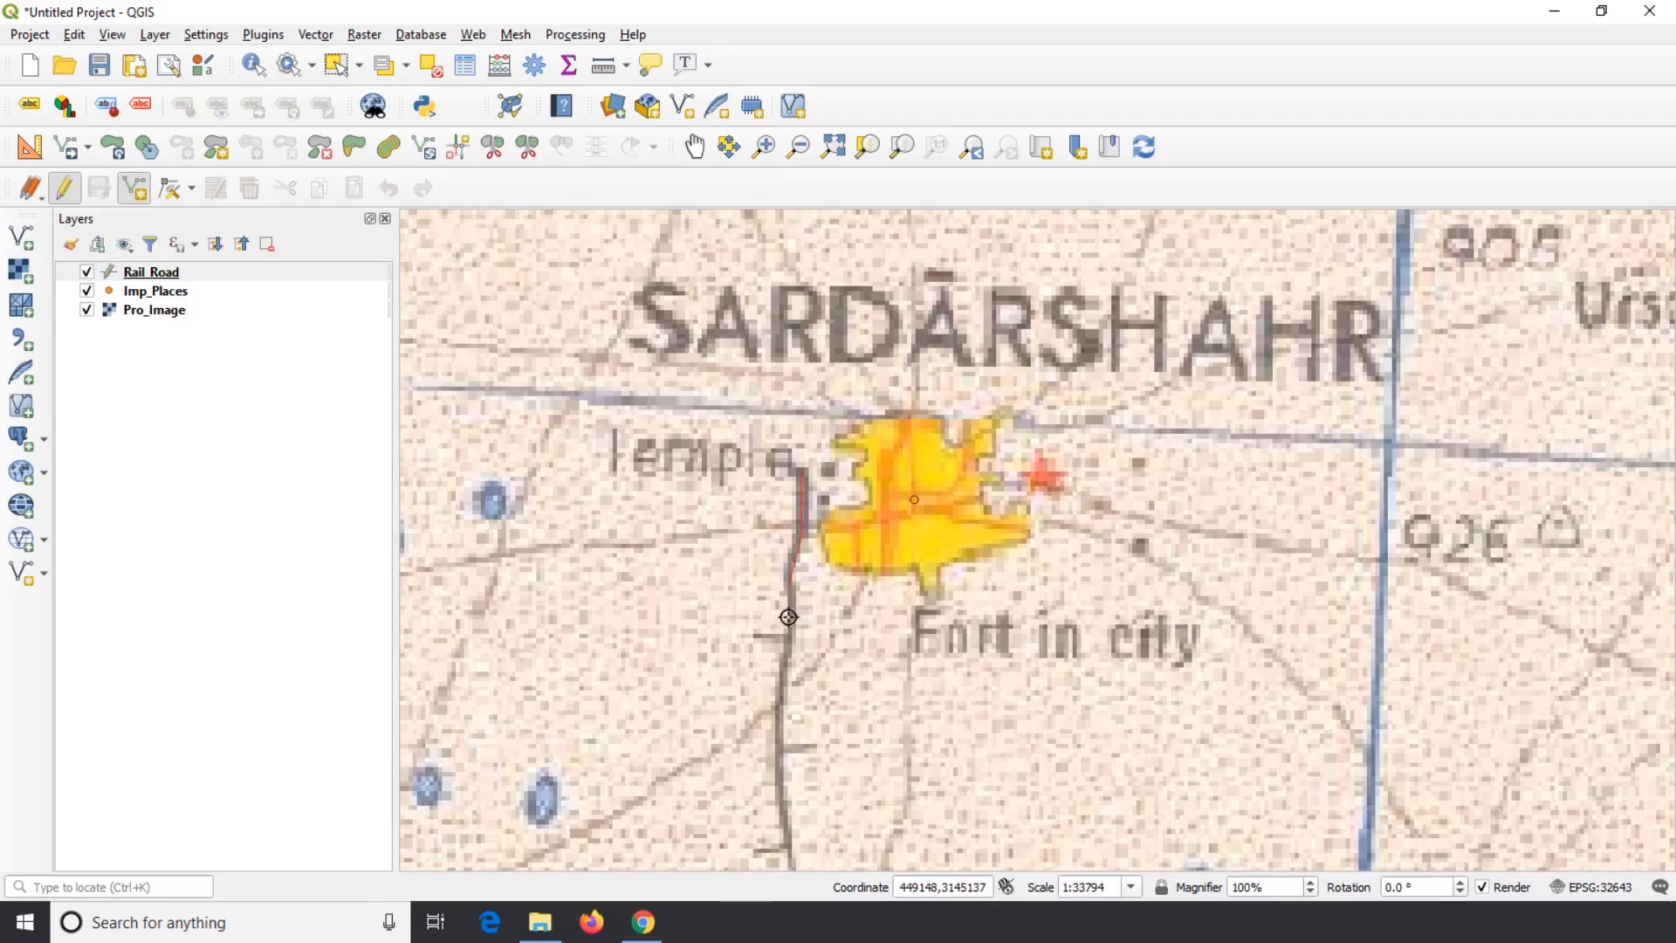
click(775, 725)
click(787, 825)
click(787, 845)
Continue the Rail_Road line south along the railway past Chhoti Sawai to the bend east of Sajjansar
key(Down)
key(Down)
key(Down)
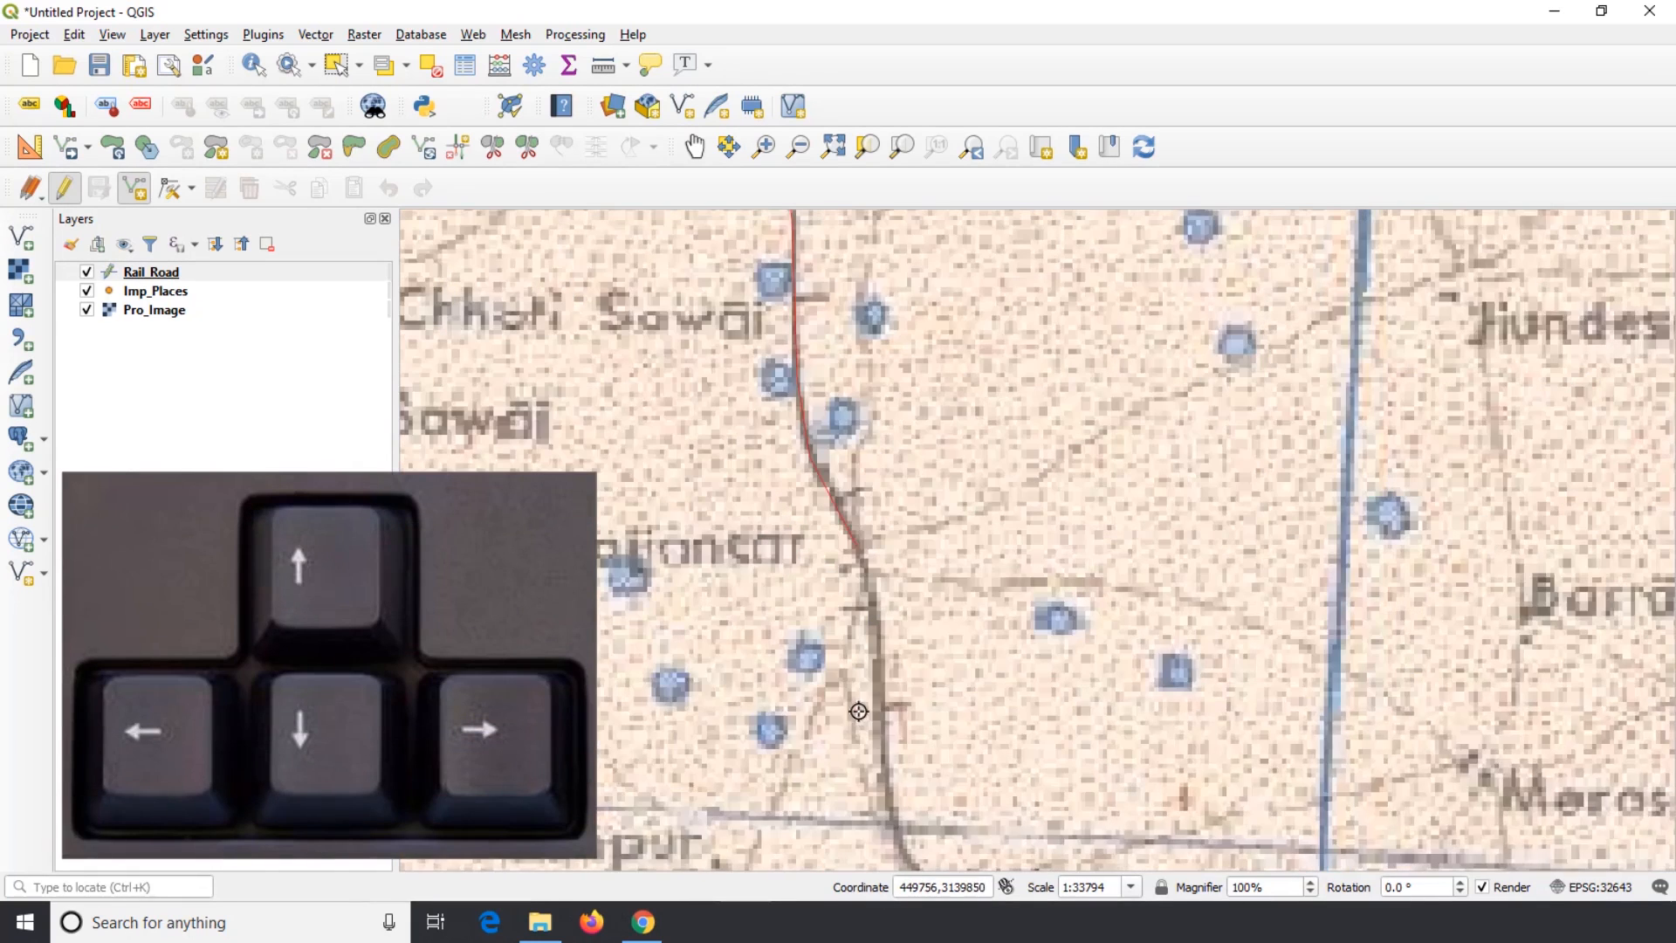
key(Down)
key(Down)
click(872, 428)
click(836, 522)
click(738, 623)
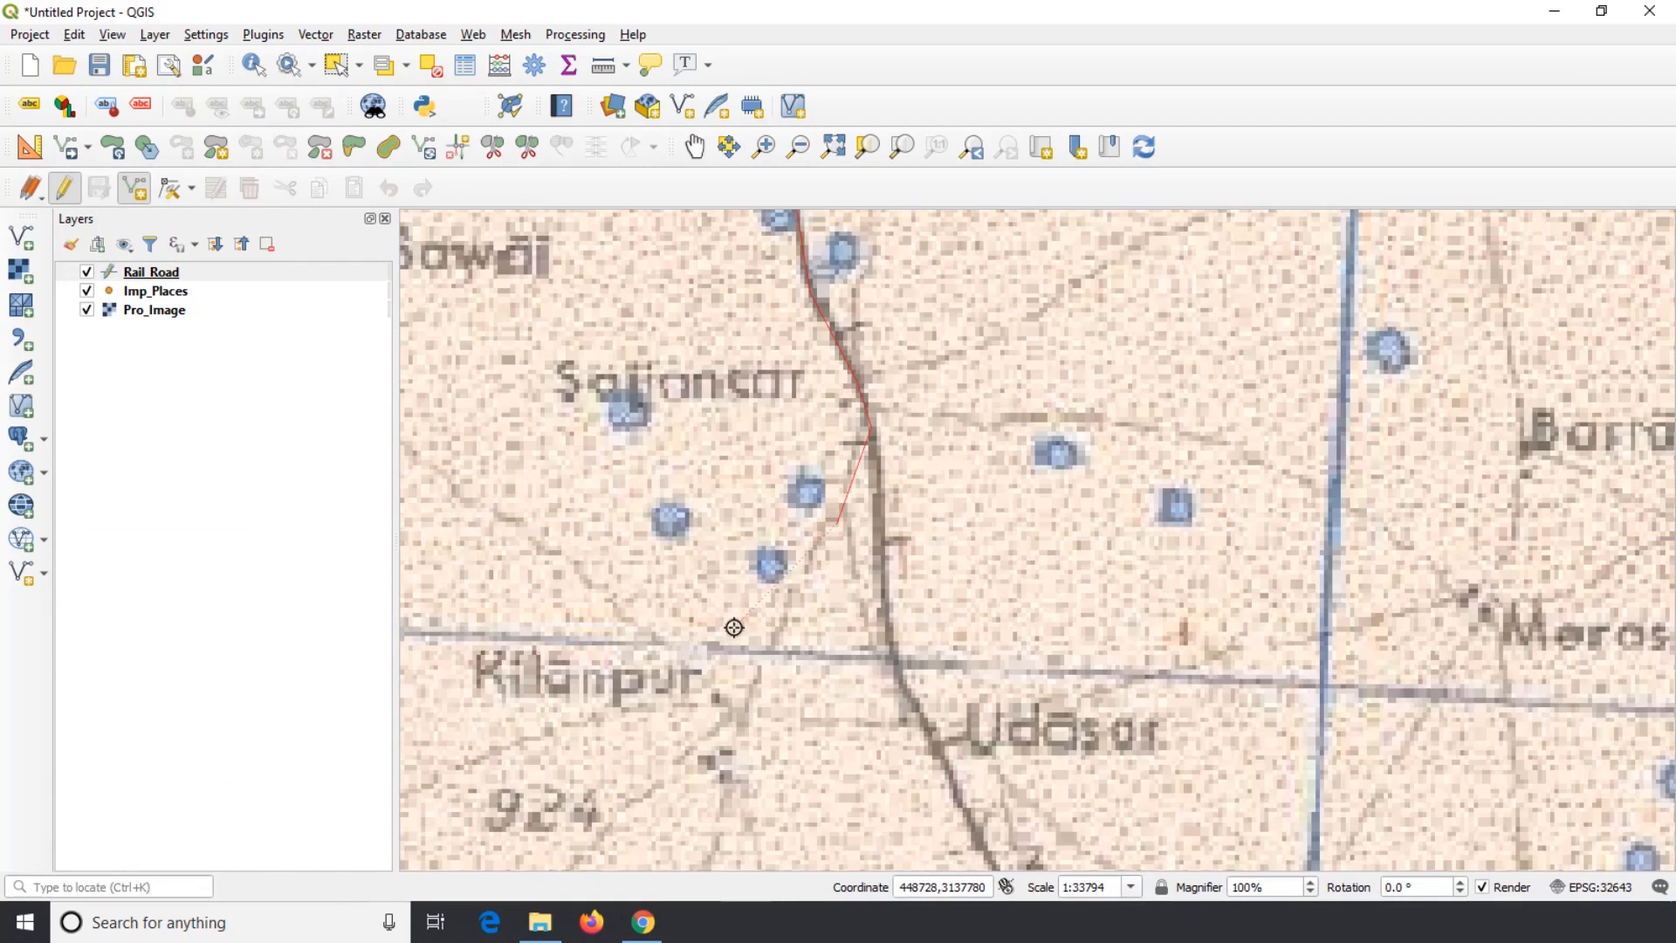
click(616, 631)
click(513, 502)
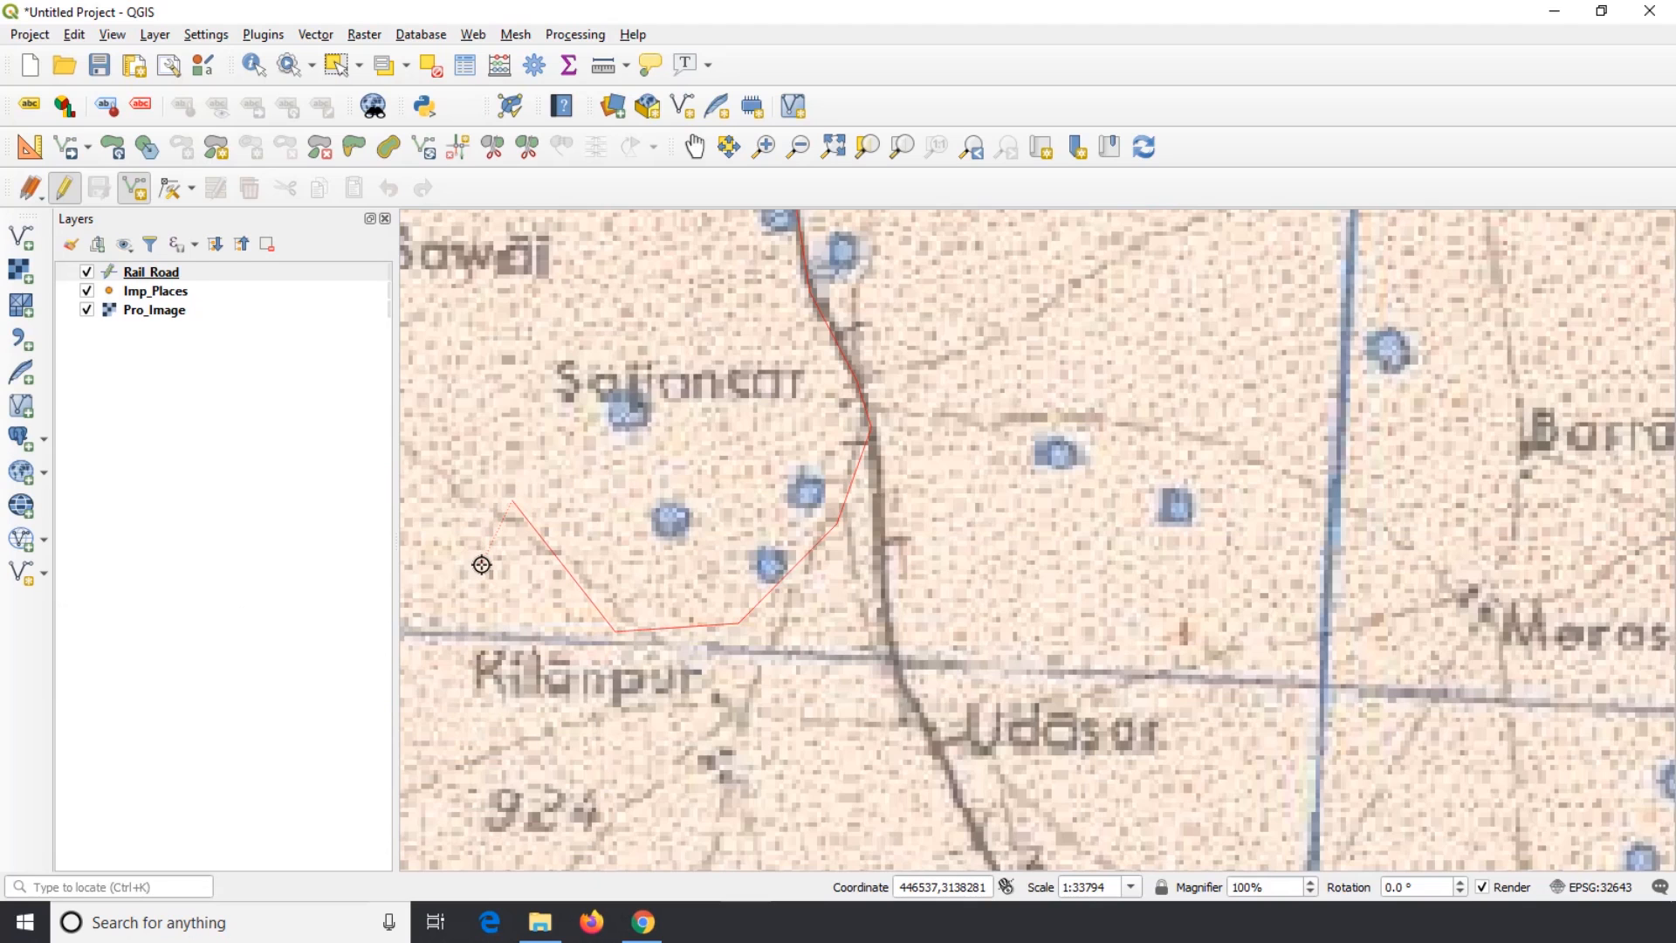
key(BackSpace)
key(BackSpace)
key(BackSpace)
key(BackSpace)
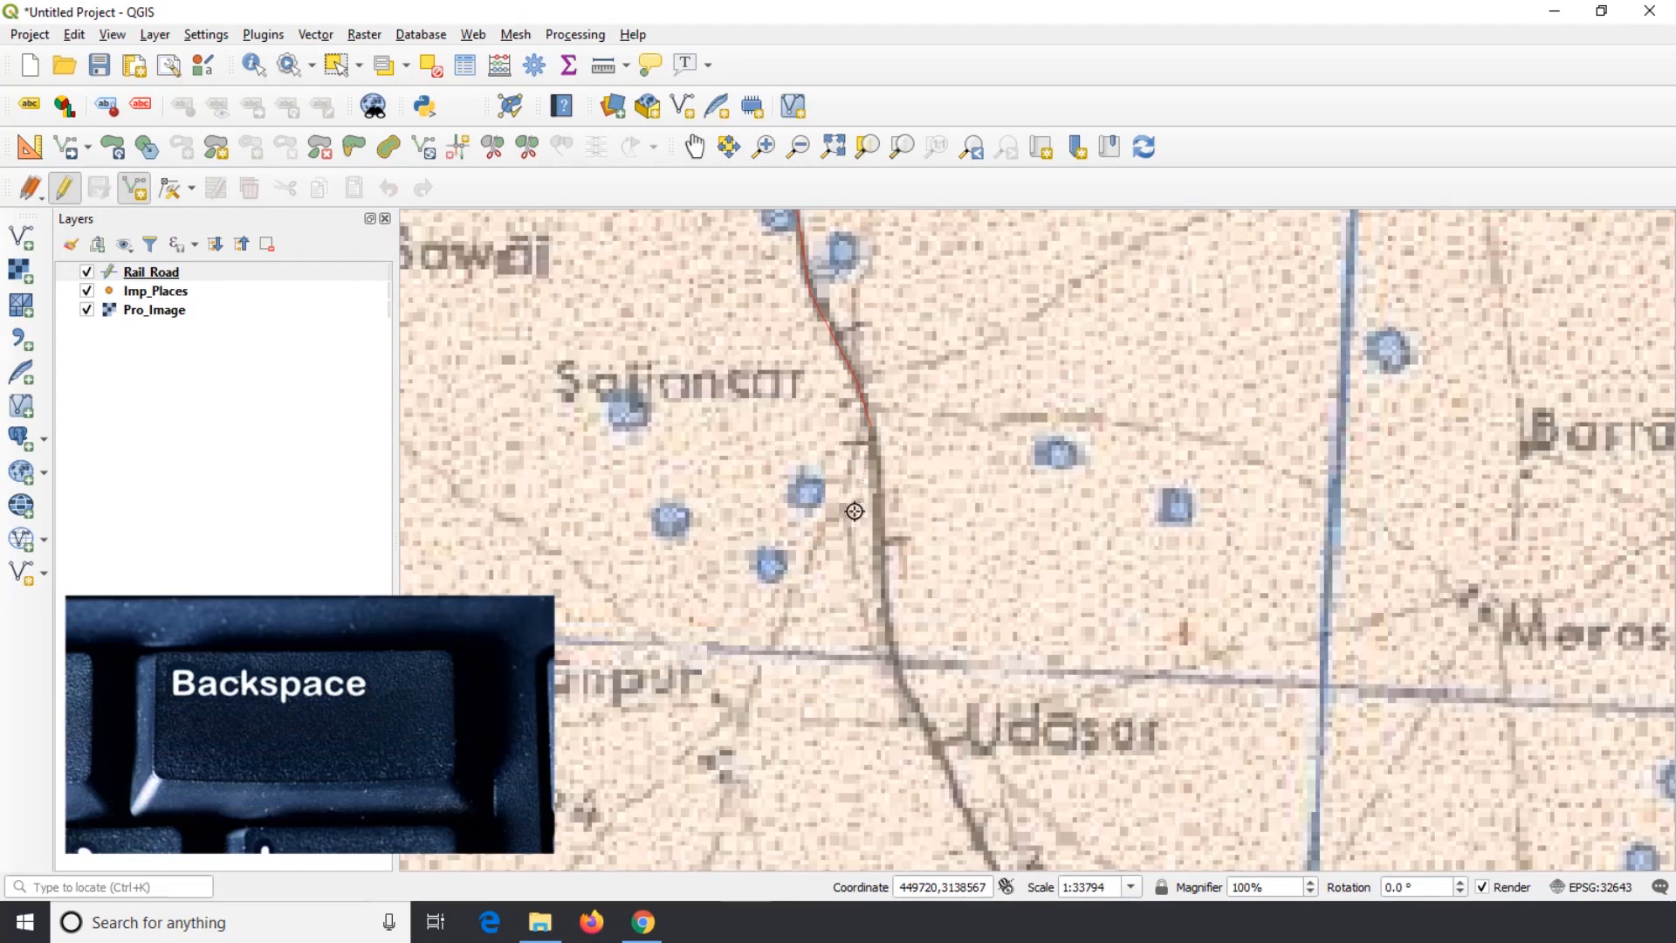
Trace the railway from Sajjansar south past Udasar and along the Northern India Railway lettering
scroll(877, 462, down, 3)
scroll(877, 461, up, 5)
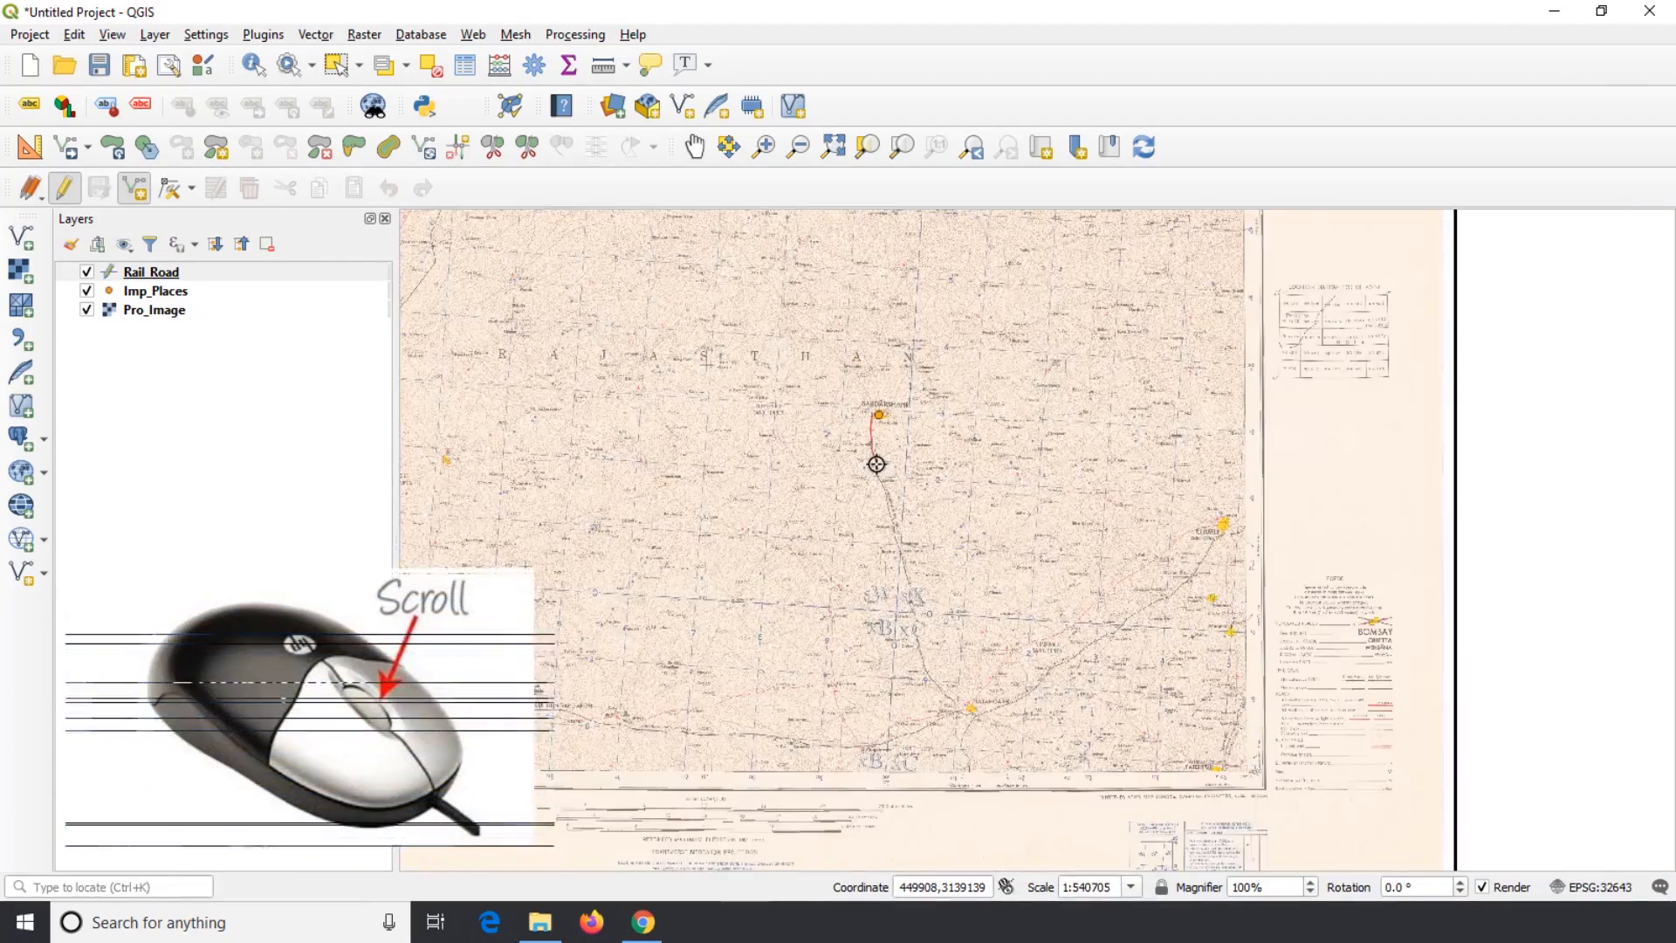
scroll(877, 463, down, 5)
scroll(877, 464, up, 3)
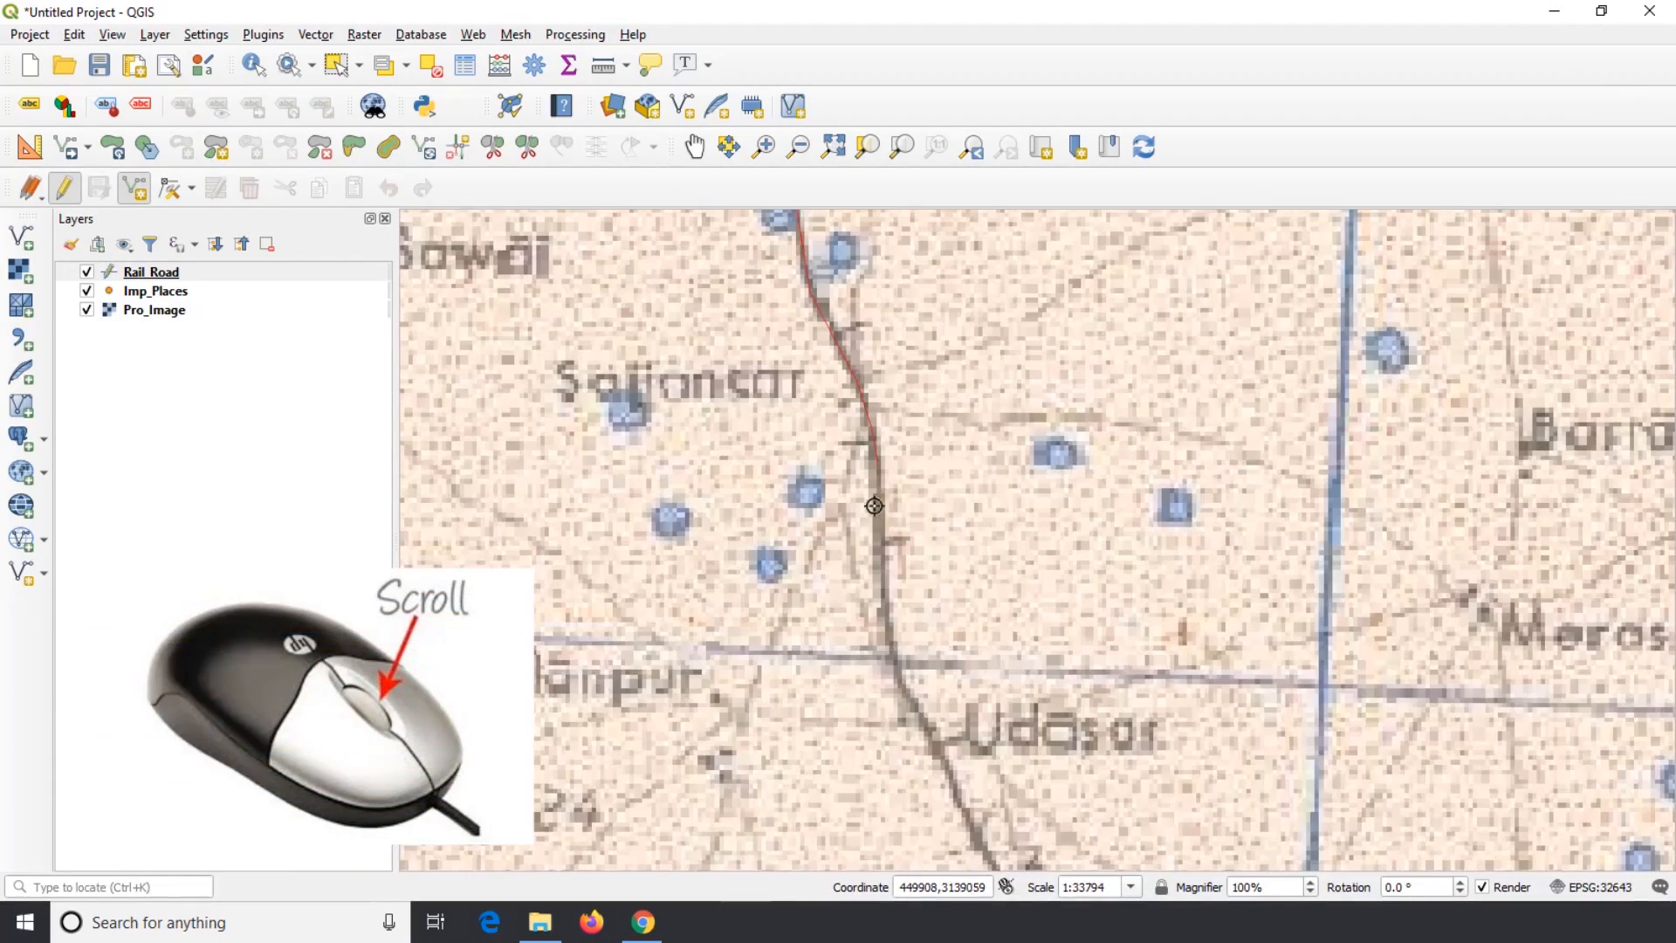
click(891, 652)
click(930, 738)
key(Down)
key(Down)
click(980, 504)
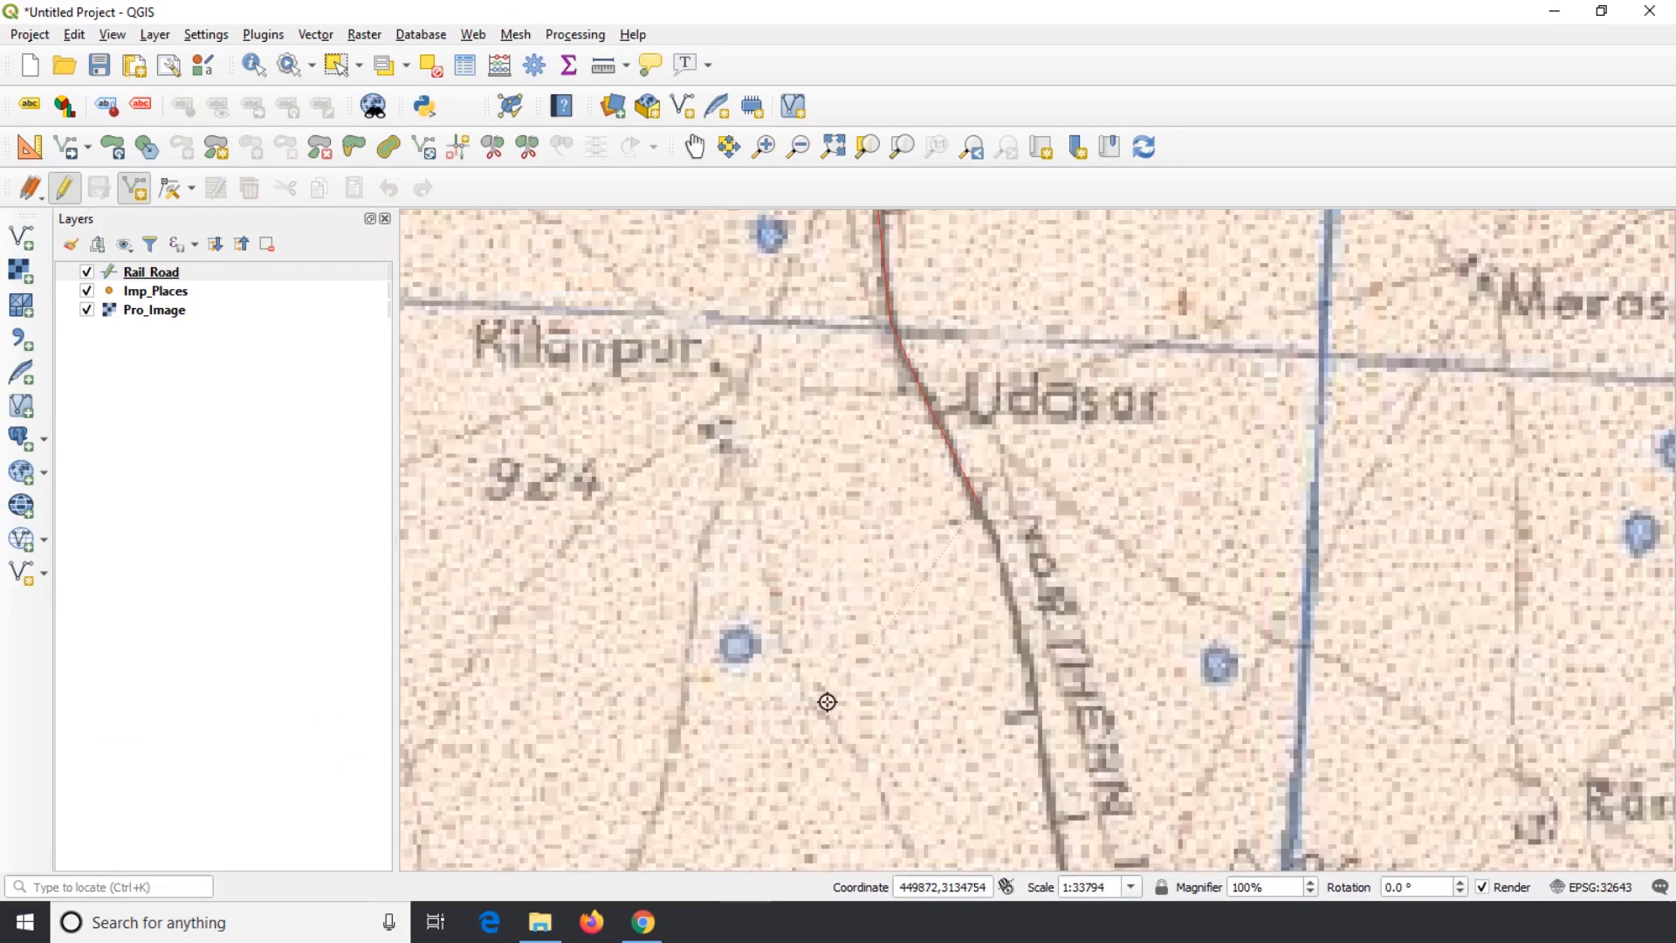
click(997, 541)
click(1044, 774)
Extend the Rail_Road line along the track to Dulrasar and just south of the village
key(Down)
key(Down)
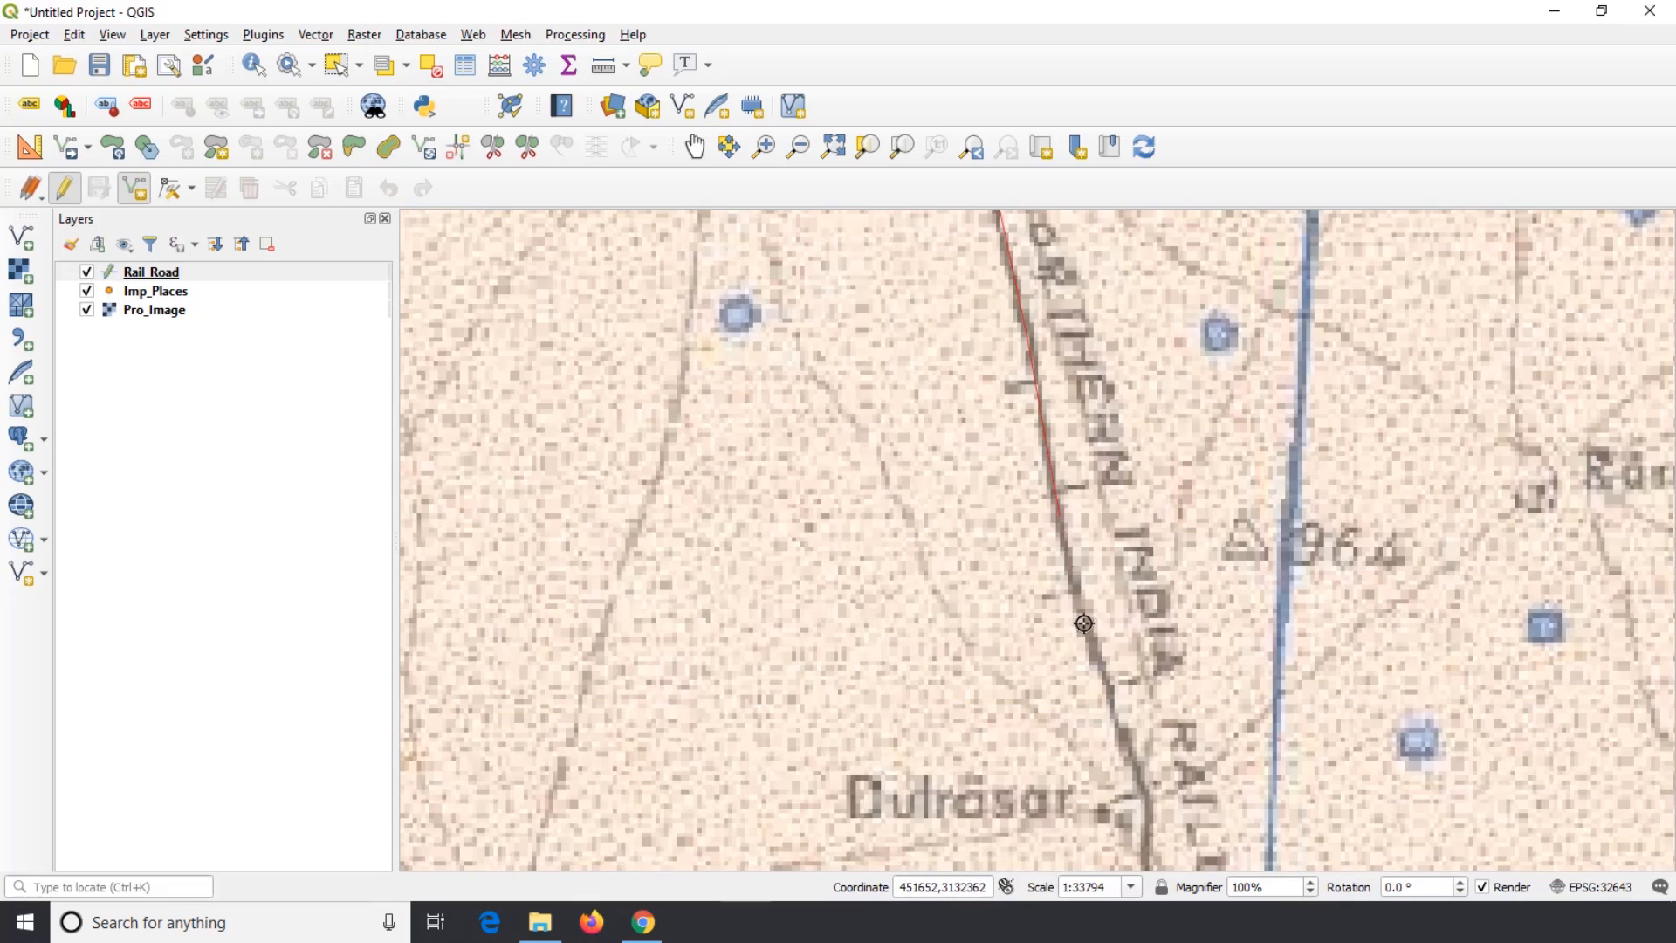
click(1084, 623)
key(Down)
click(1153, 637)
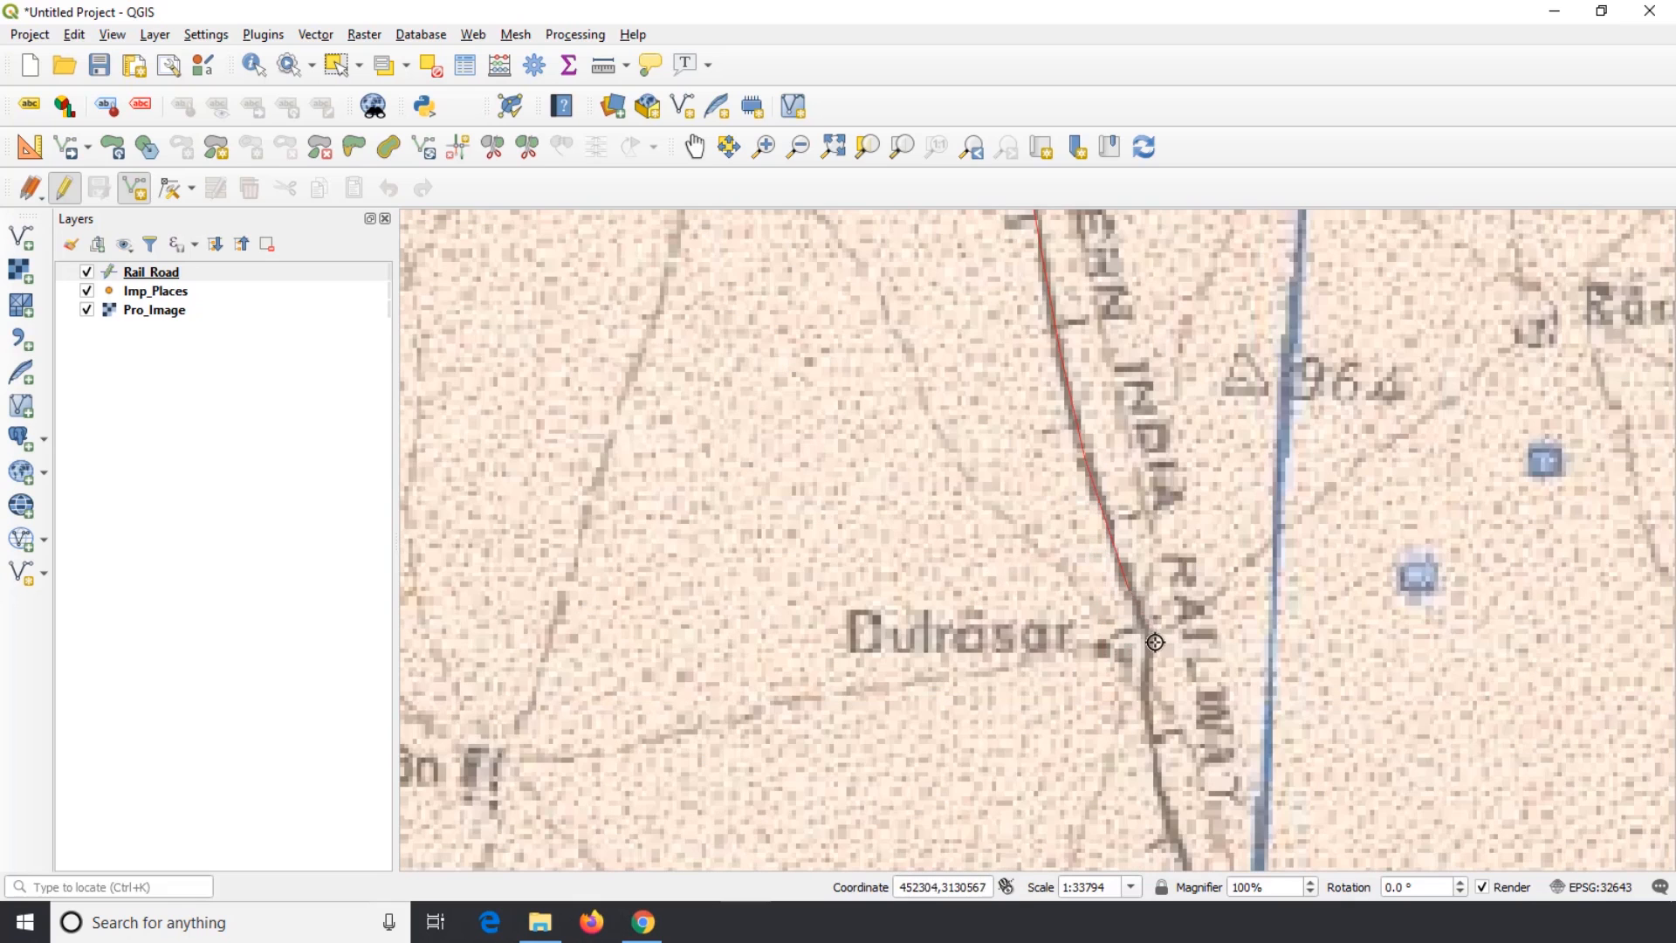
click(1146, 698)
click(1163, 804)
Trace the next railway stretch southeast past Mengasar and Anandwasi to just below Khiferiyan
key(Down)
key(Down)
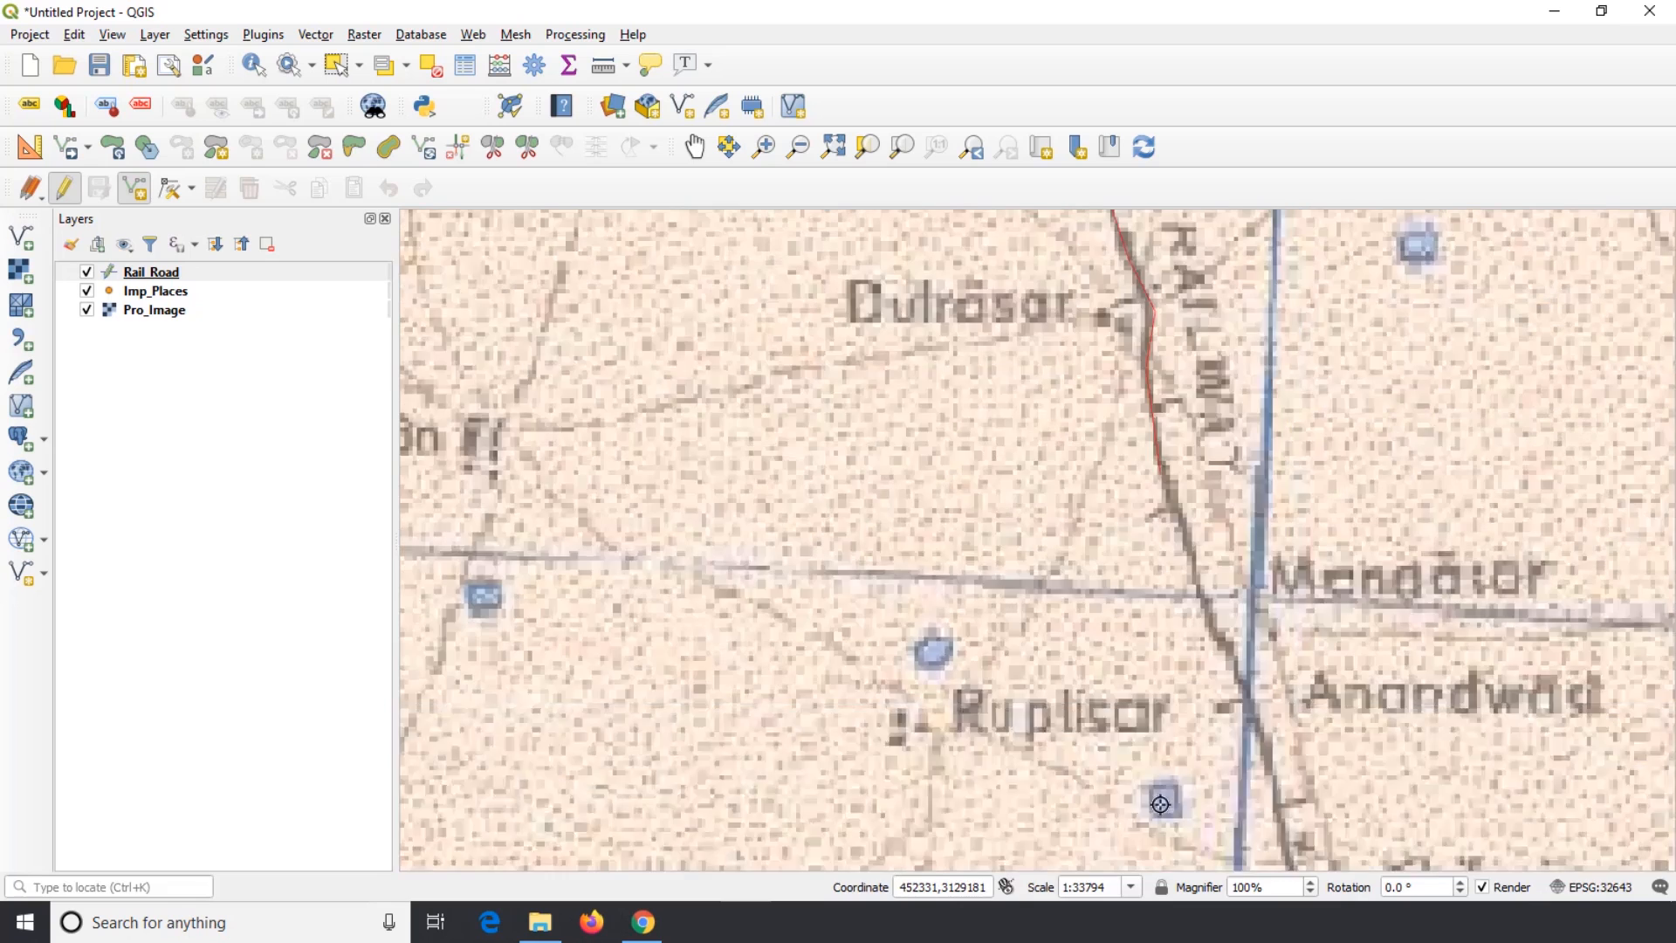
key(Right)
key(Right)
key(Down)
click(563, 433)
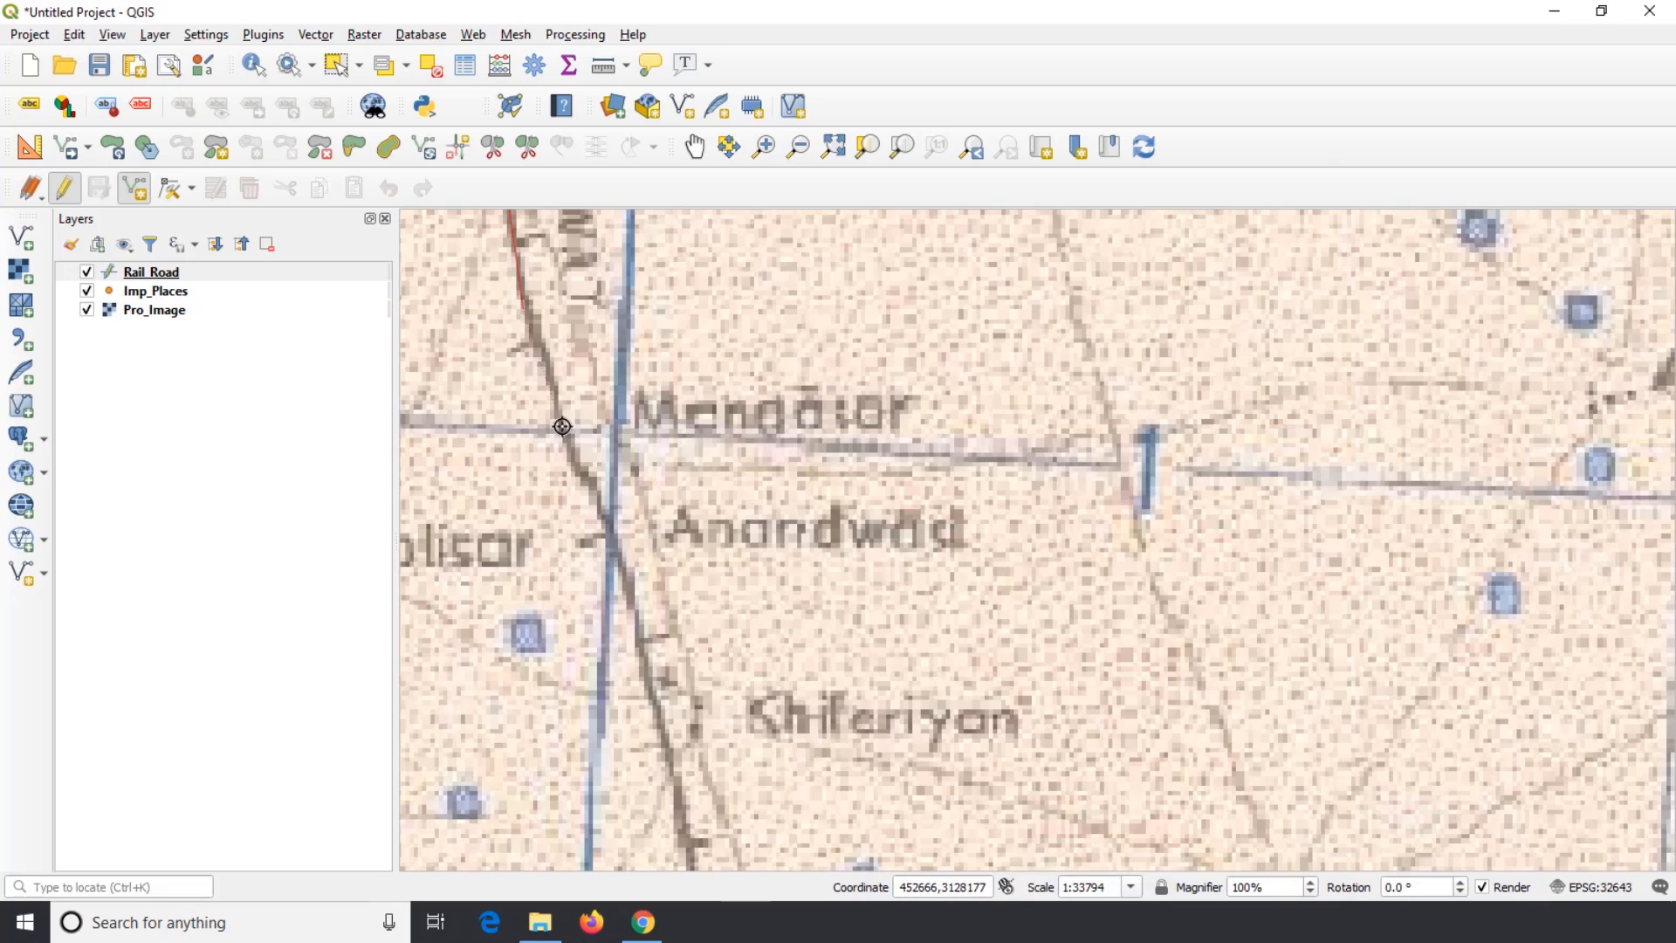
click(632, 574)
click(679, 801)
Extend the line along the railway from Khiferiyan to Melusar and the bend just south of it
key(Down)
key(Down)
key(Down)
click(729, 481)
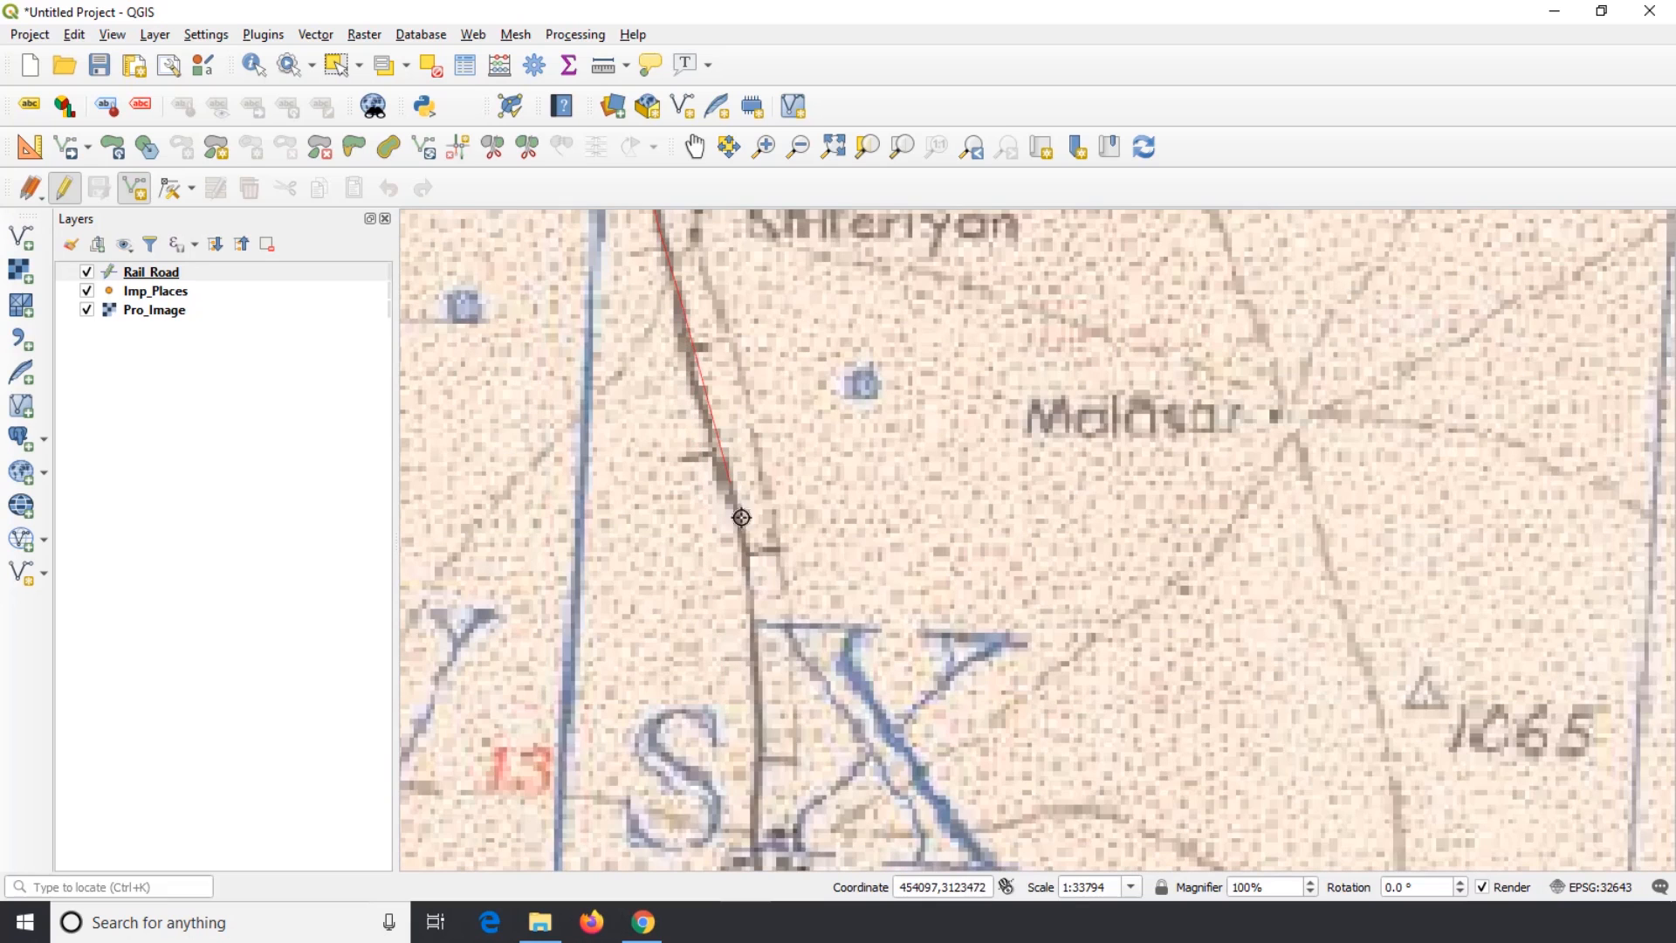
click(751, 628)
key(Down)
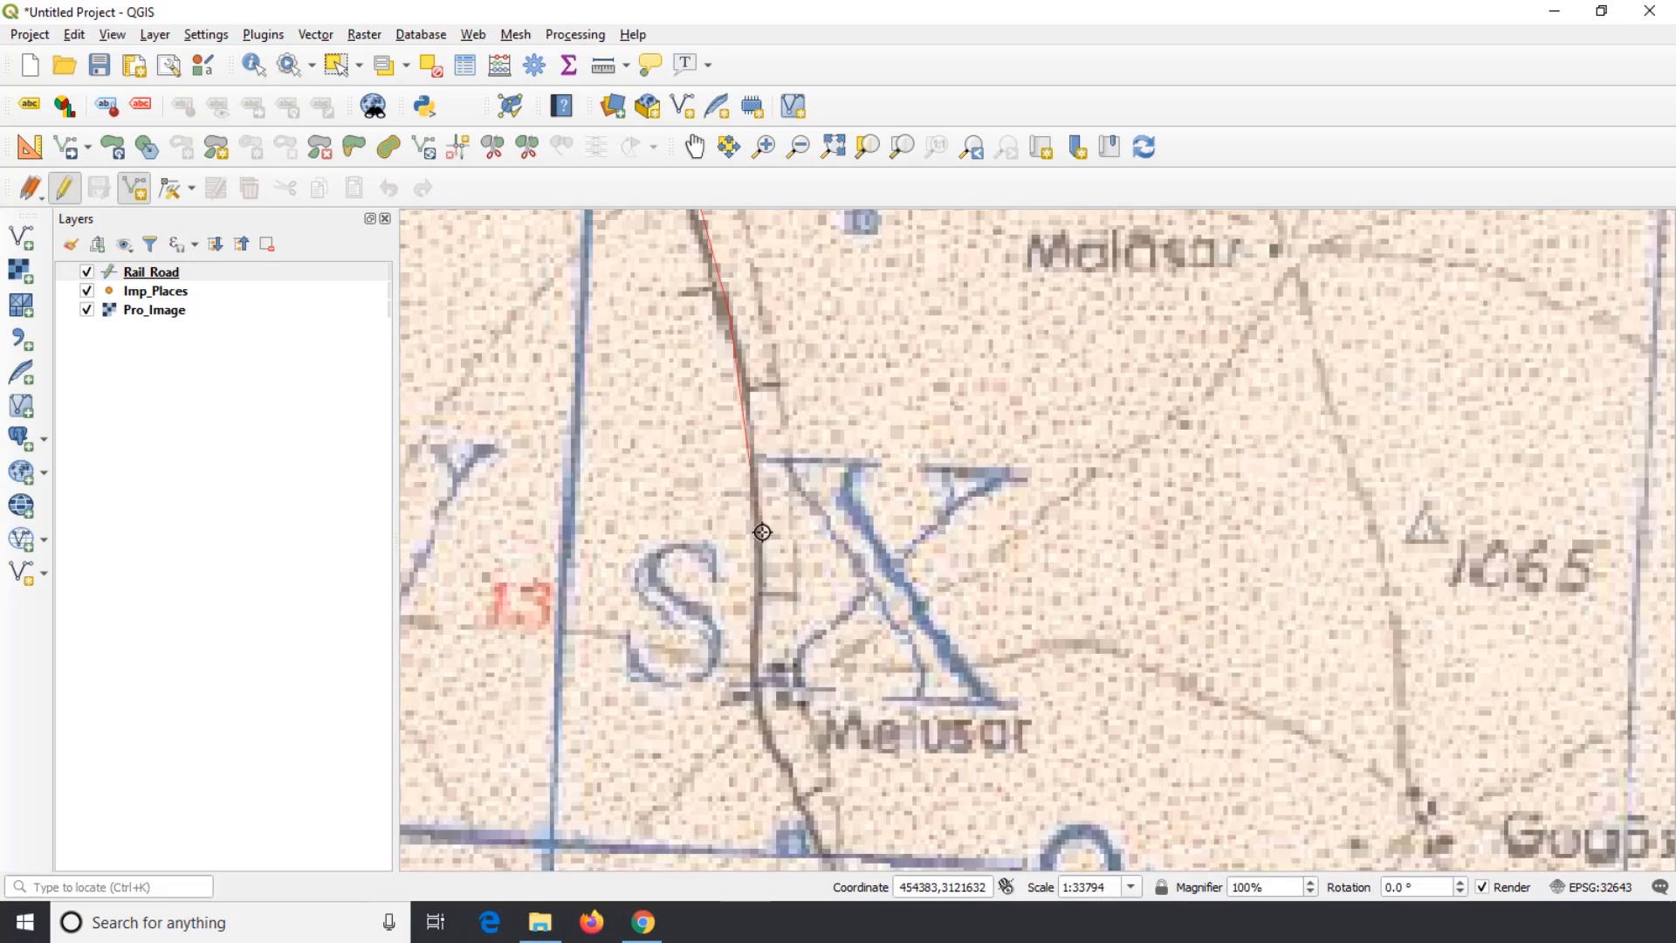
click(752, 681)
click(786, 772)
Trace the railway from Melusar past Chhotria and through the large blue letter C to just south of Golsar
key(Down)
key(Down)
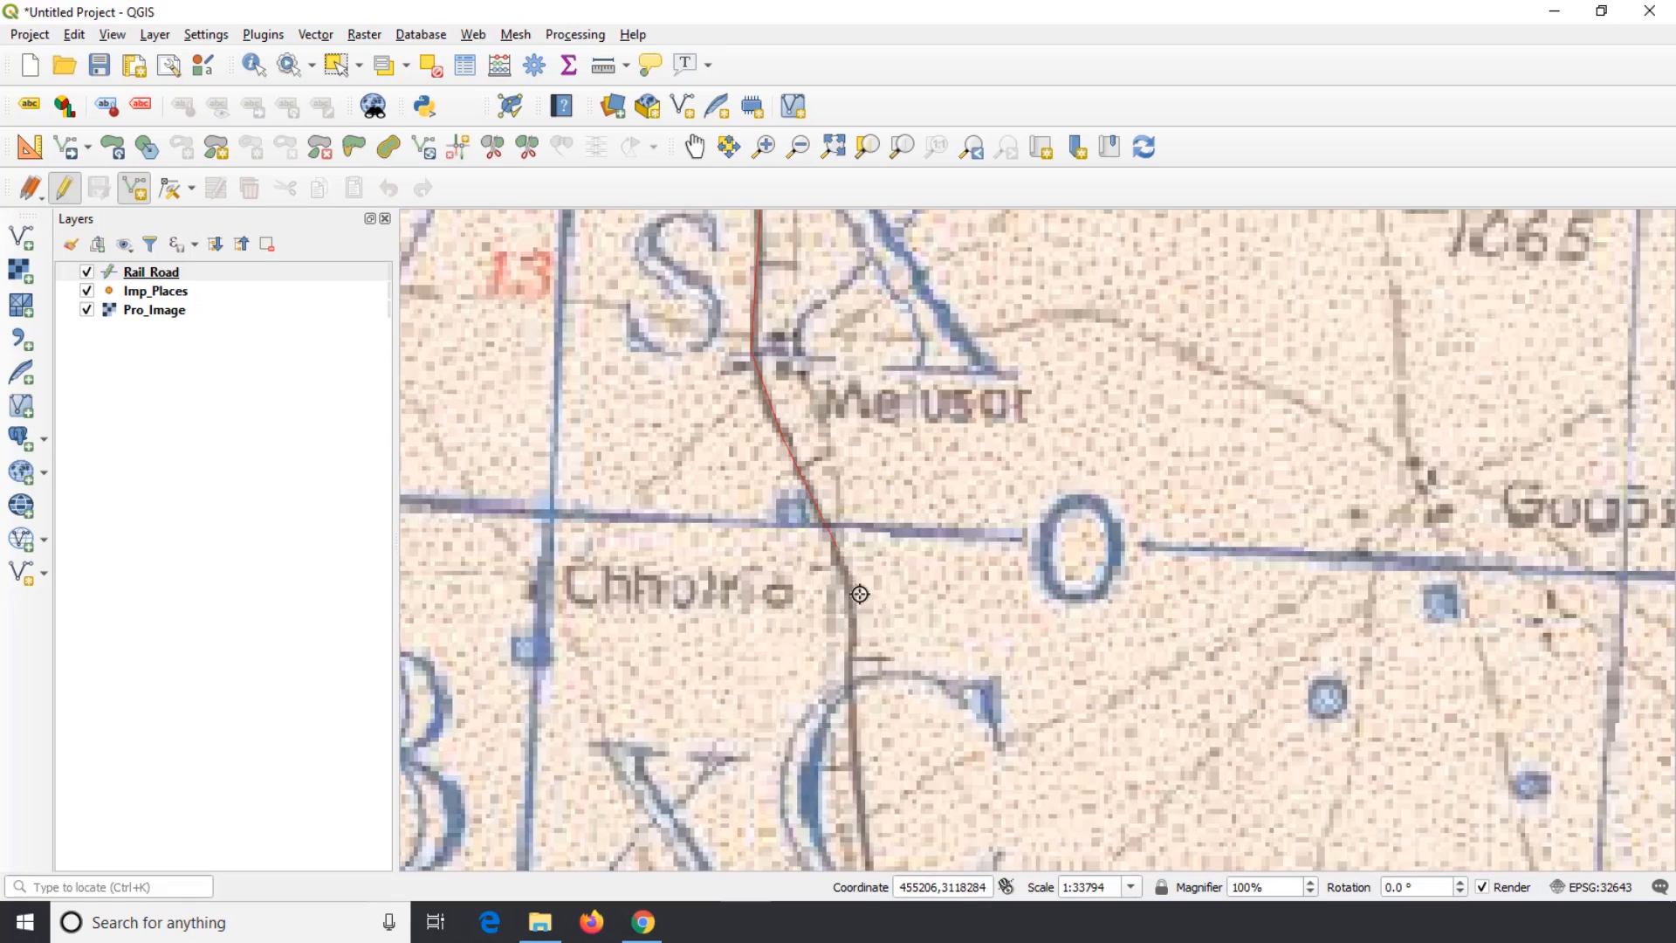
click(849, 590)
click(852, 740)
key(Down)
key(Down)
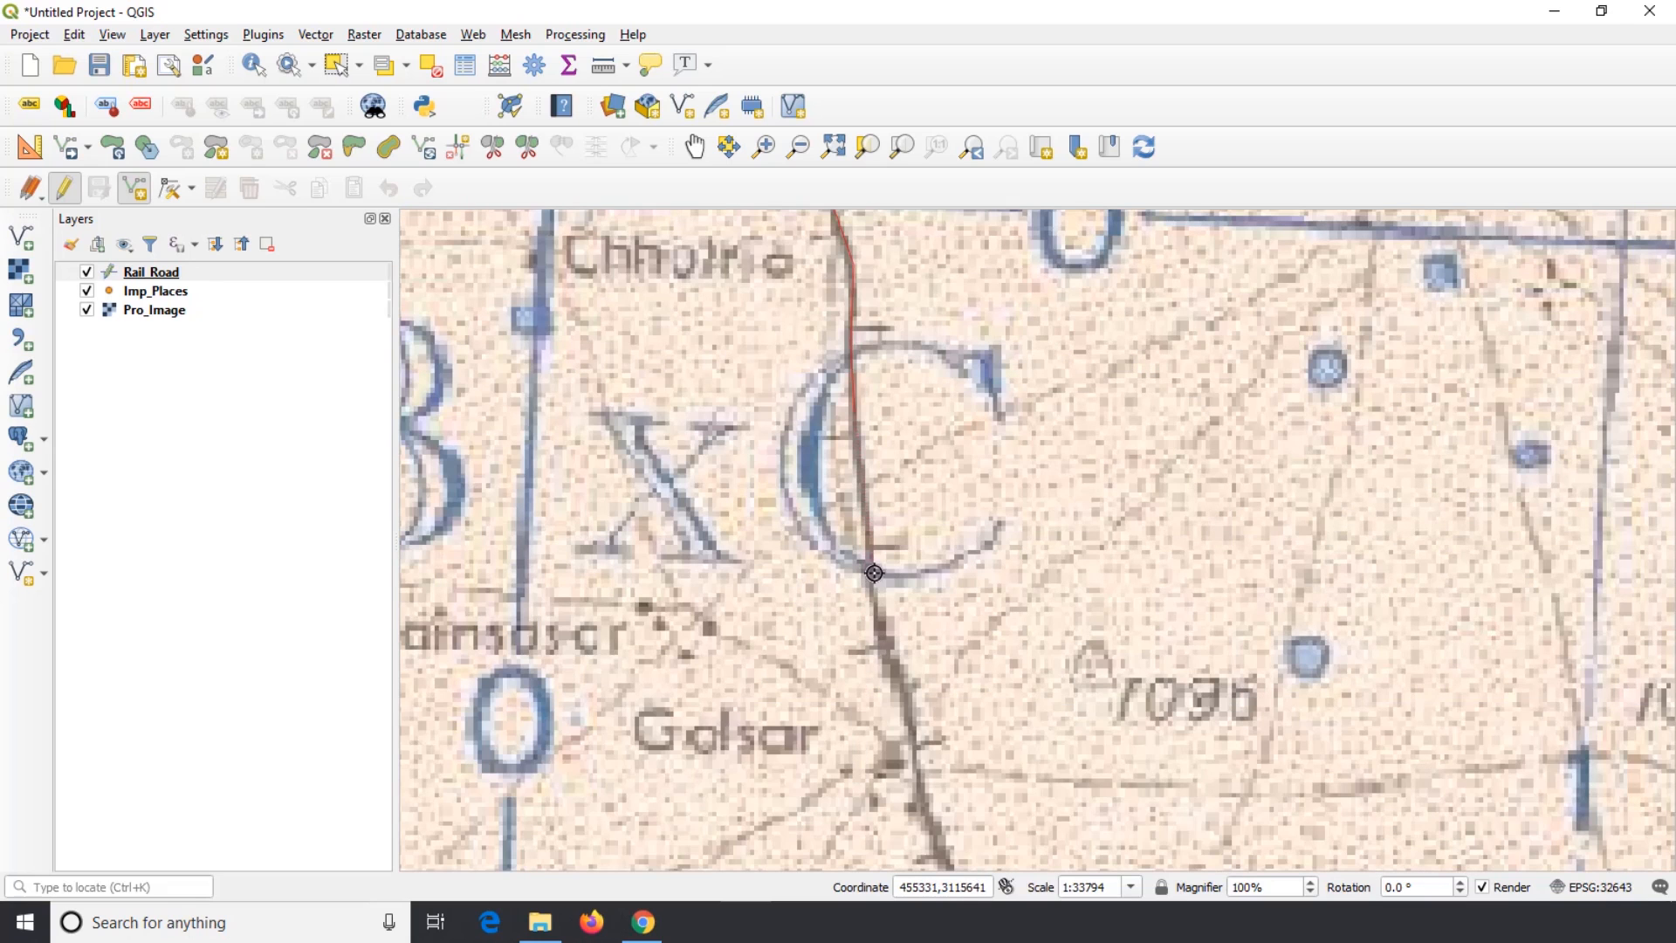
click(873, 574)
click(878, 636)
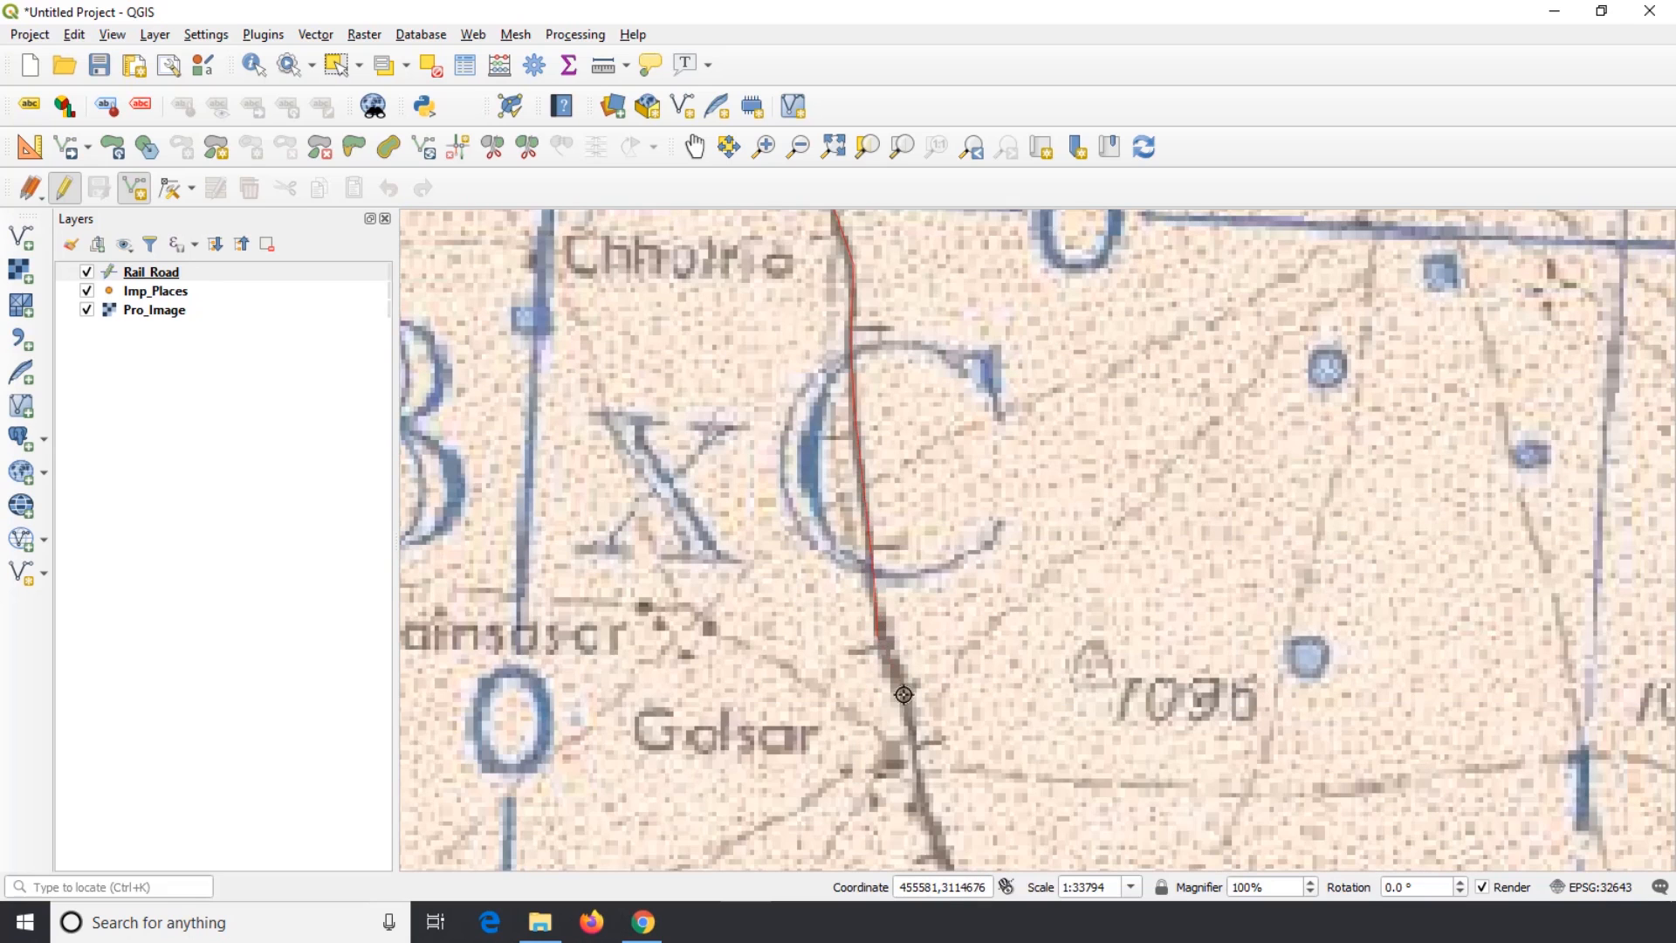
click(918, 774)
Continue the Rail_Road line along the railway from Golsar down to the bend just before Nosaria
key(Down)
key(Down)
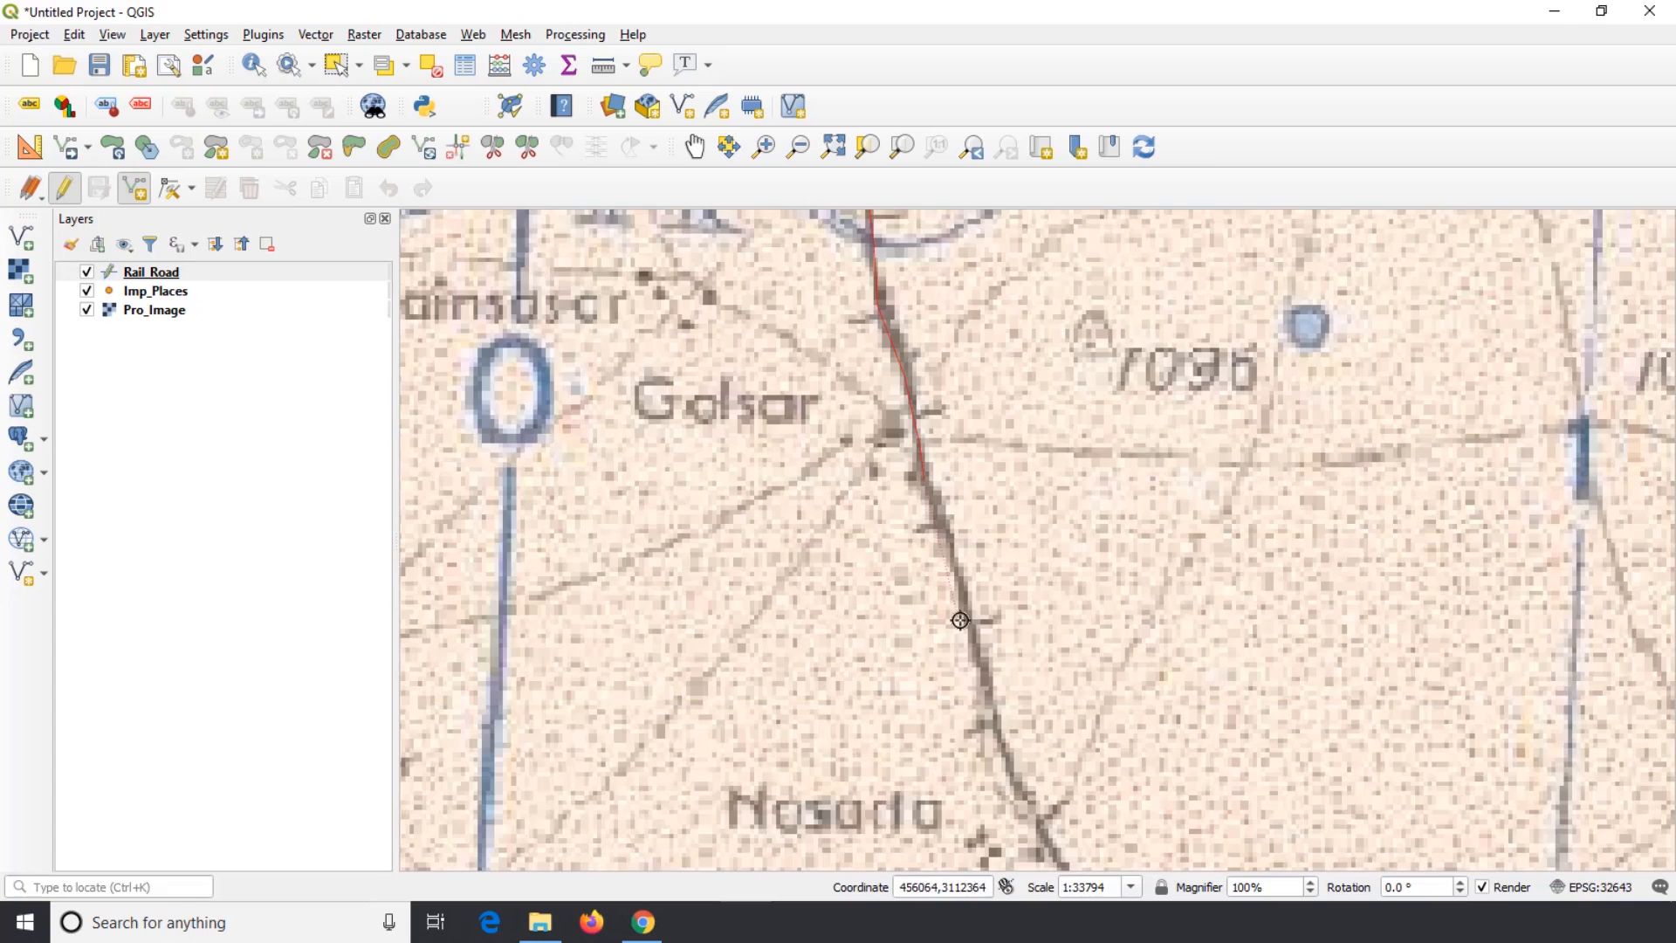
click(964, 602)
click(1023, 792)
Trace the railway from Nosaria past the blue 9 and Champasi to the bend just west of Udera
key(Down)
key(Down)
key(Right)
key(Right)
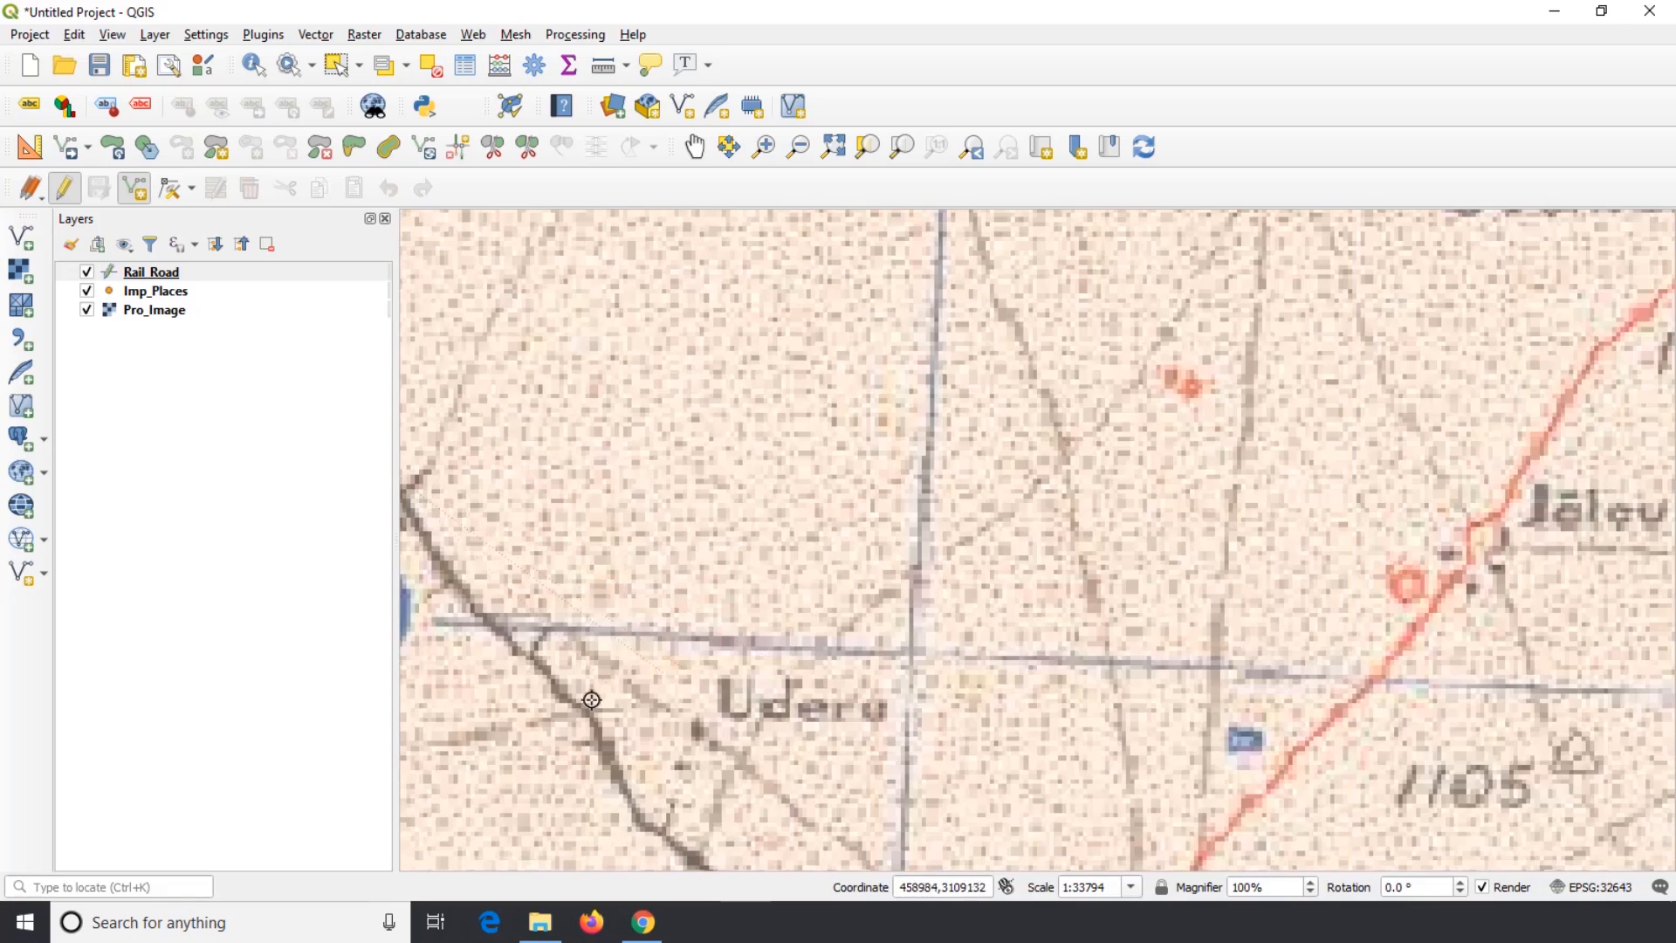
key(Left)
click(754, 563)
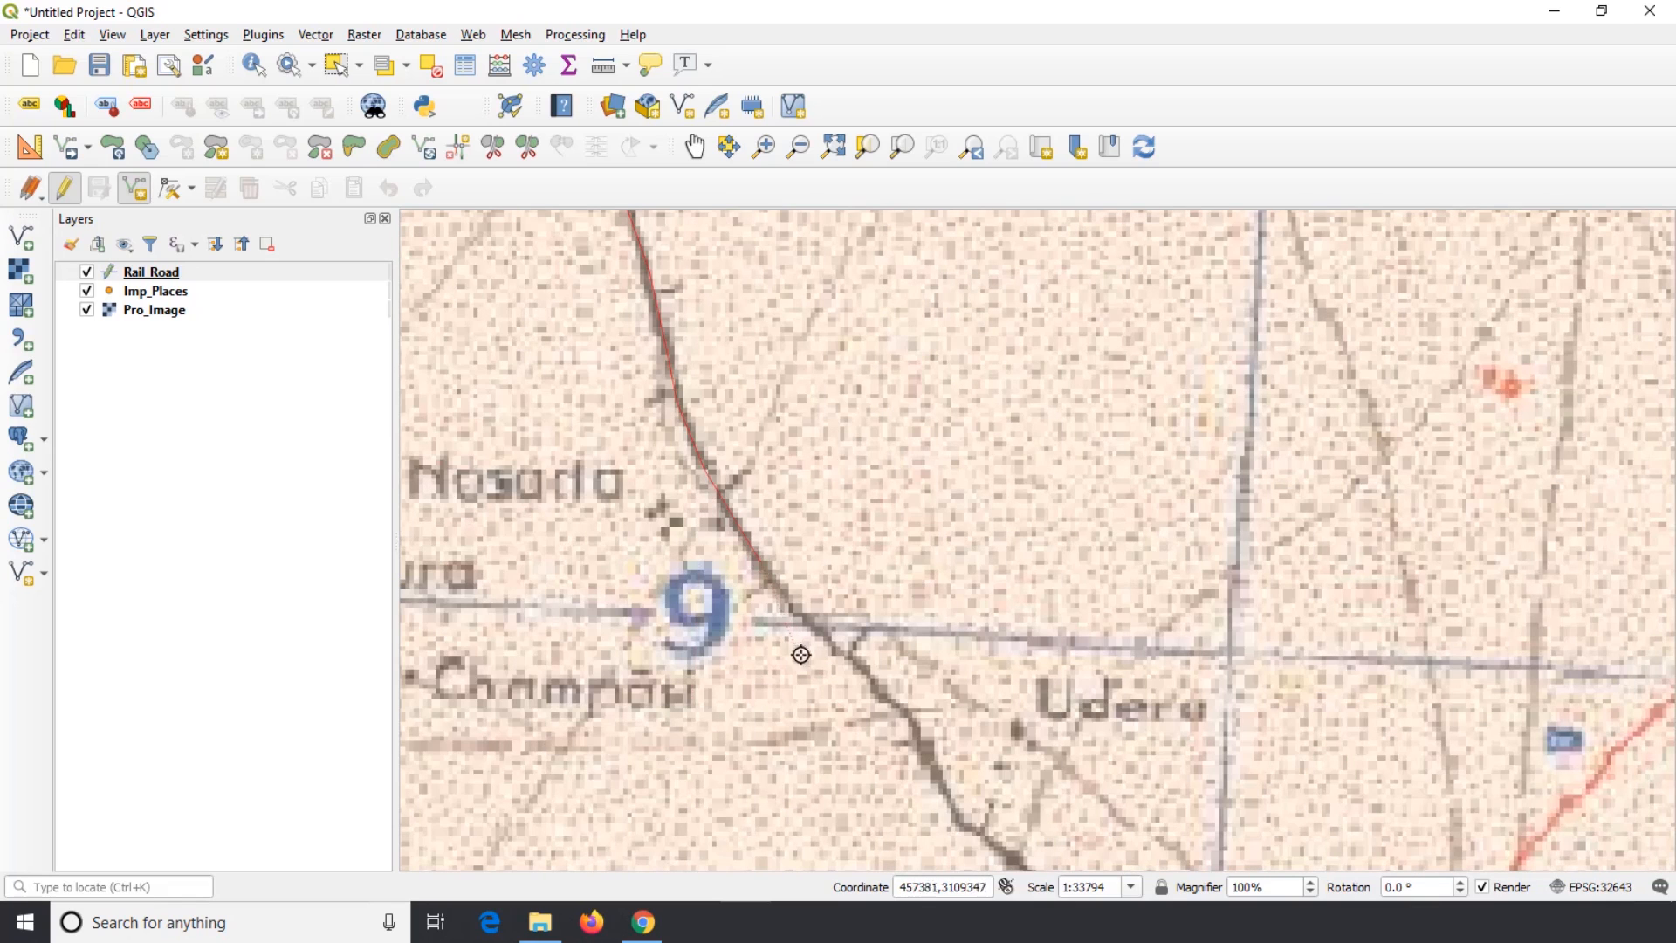
click(822, 639)
click(874, 690)
click(908, 714)
Extend the line along the railway from Udera southeast to the sharp southward bend northeast of spot height 1092
key(Down)
key(Down)
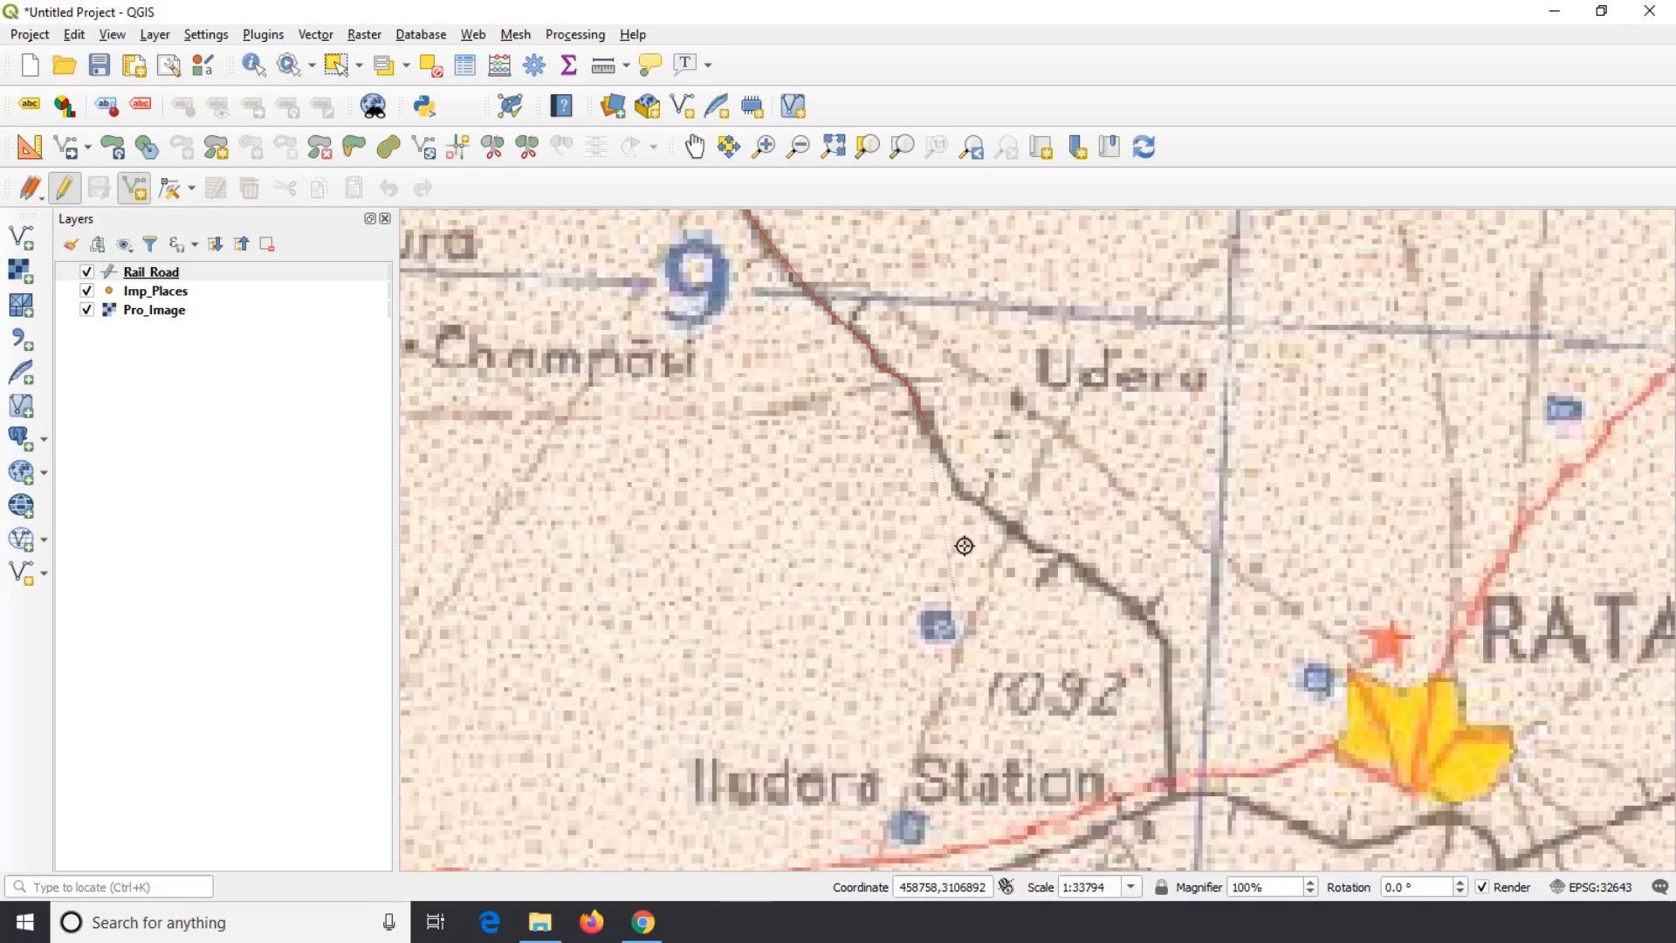
click(960, 494)
click(1013, 529)
click(1057, 556)
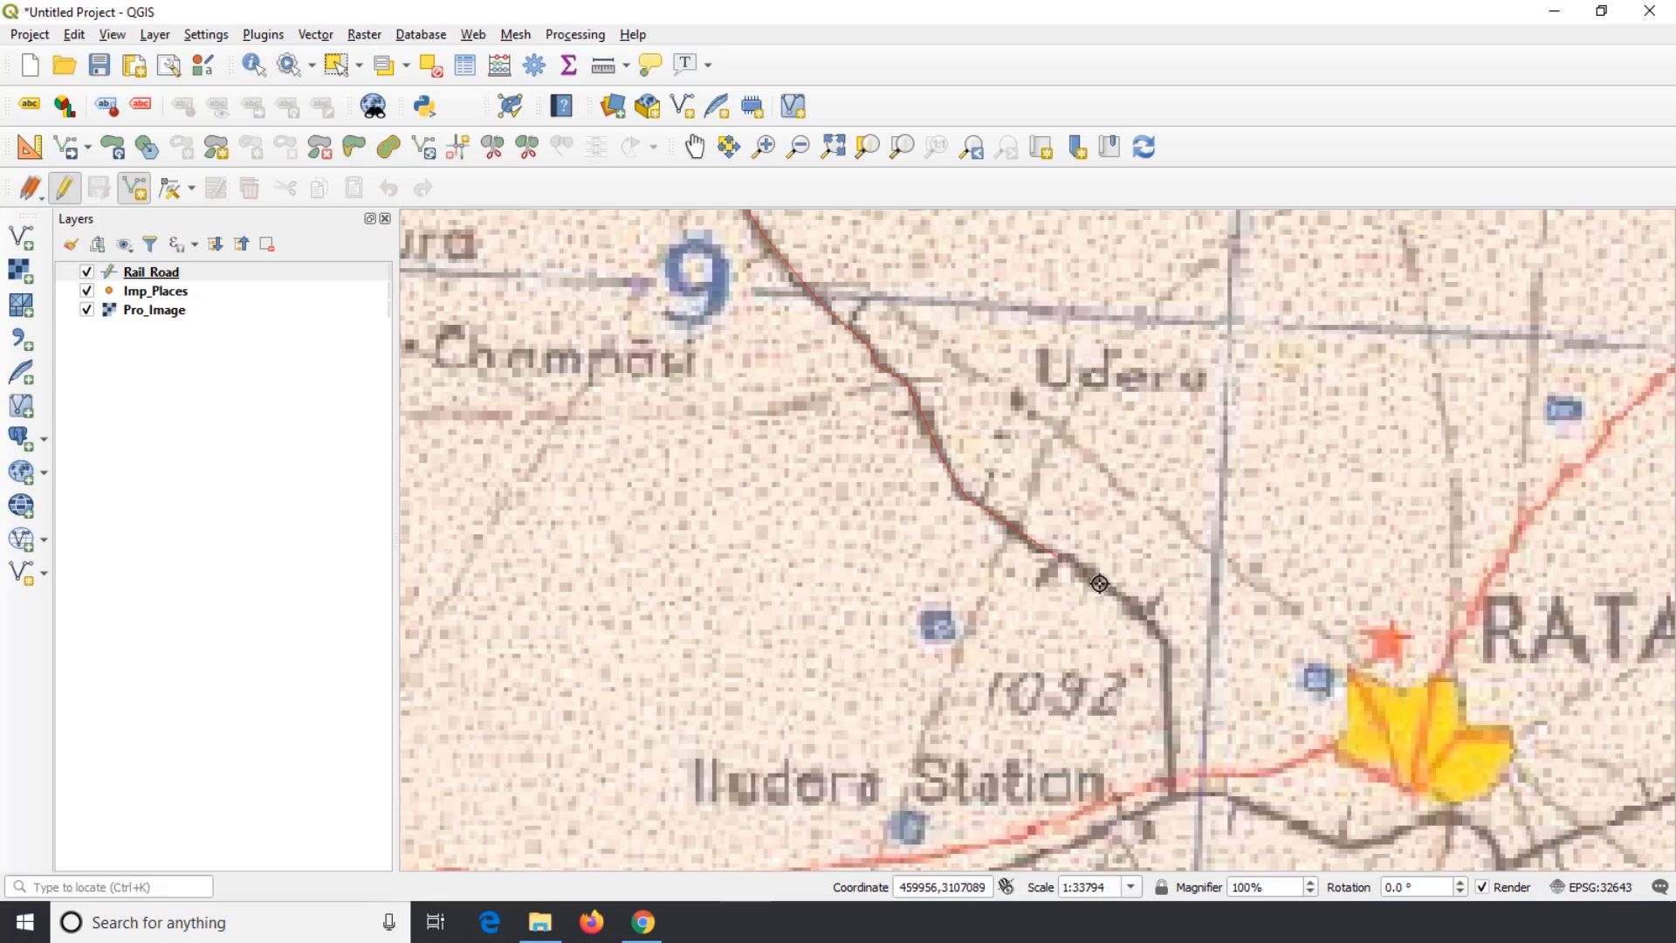
click(1149, 618)
click(1165, 645)
Trace the track south to the junction beside the station, continue east to just below Ratangarh, and finish the line
click(1173, 789)
click(1226, 795)
click(1350, 845)
right_click(1455, 821)
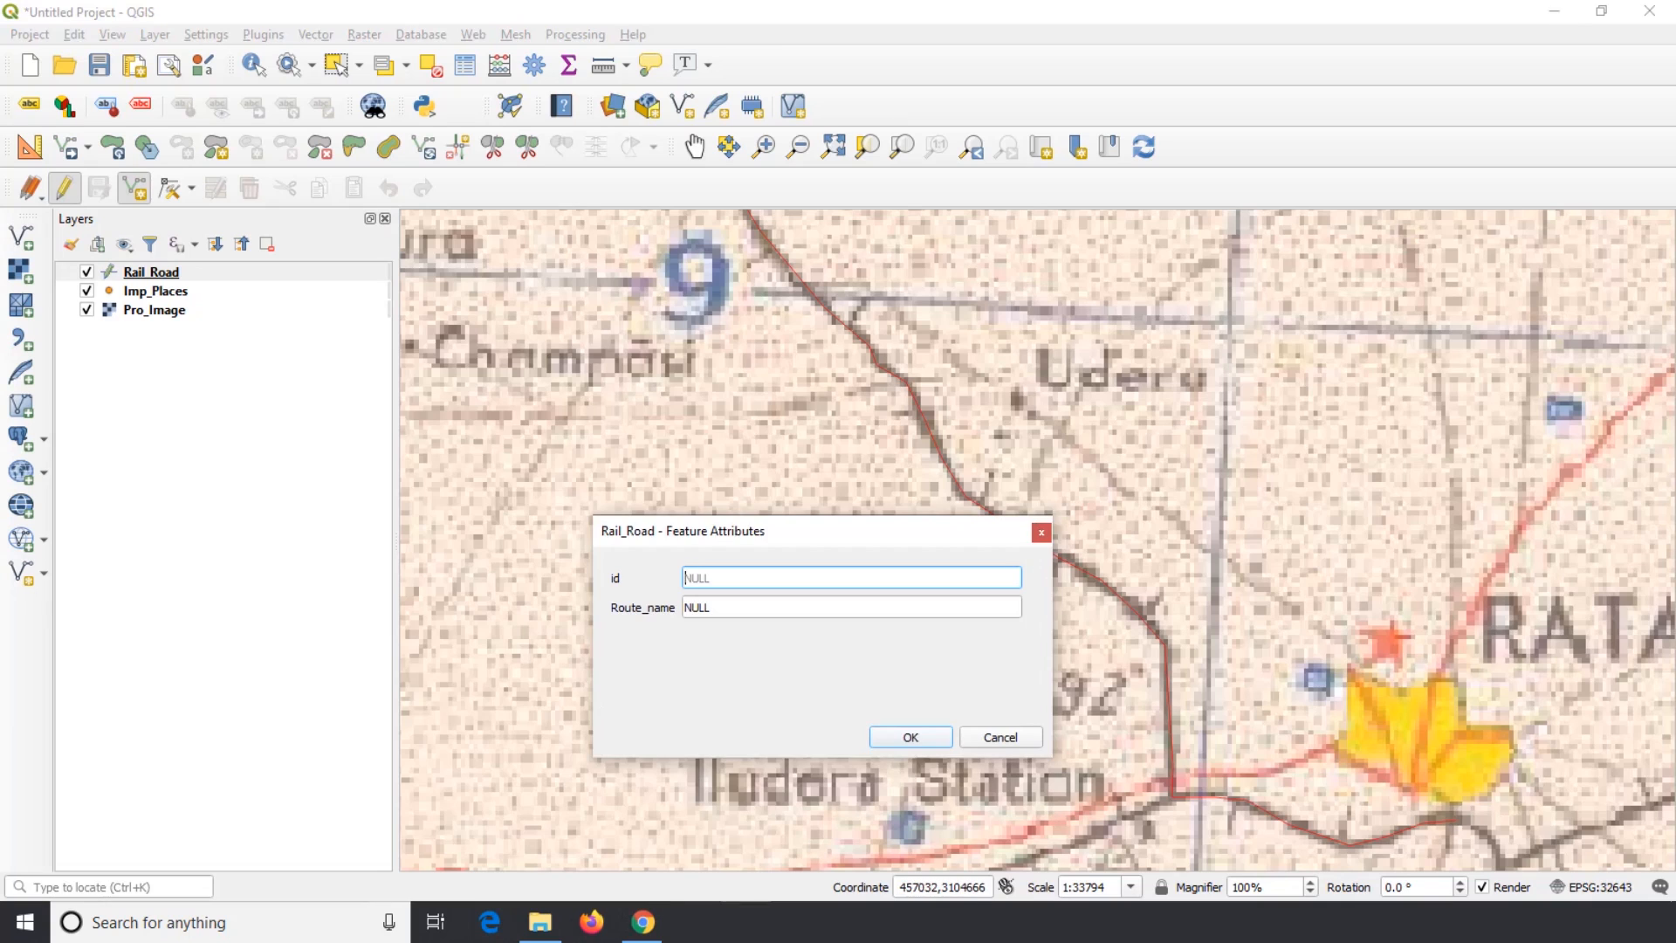
Set the id of the new Rail_Road line to 1
click(744, 577)
text(1)
key(Tab)
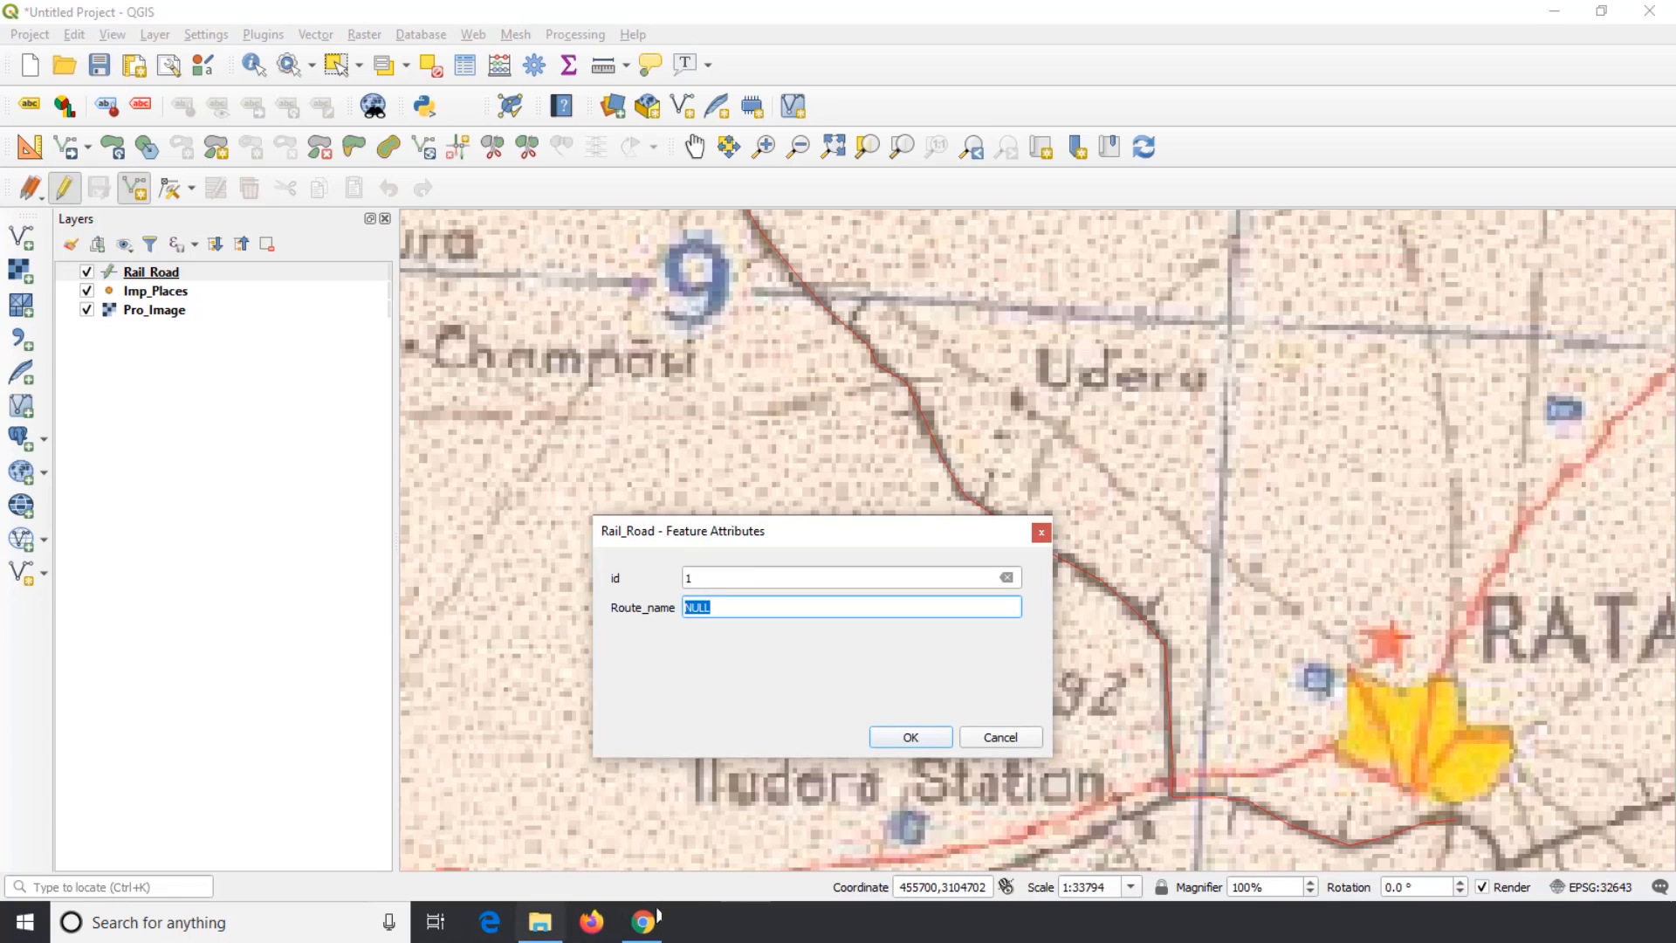
Fill in the line's Route_name as the route from Sardarshahr to Ratangarh and accept the feature attributes
scroll(1119, 542, down, 2)
scroll(1119, 542, down, 1)
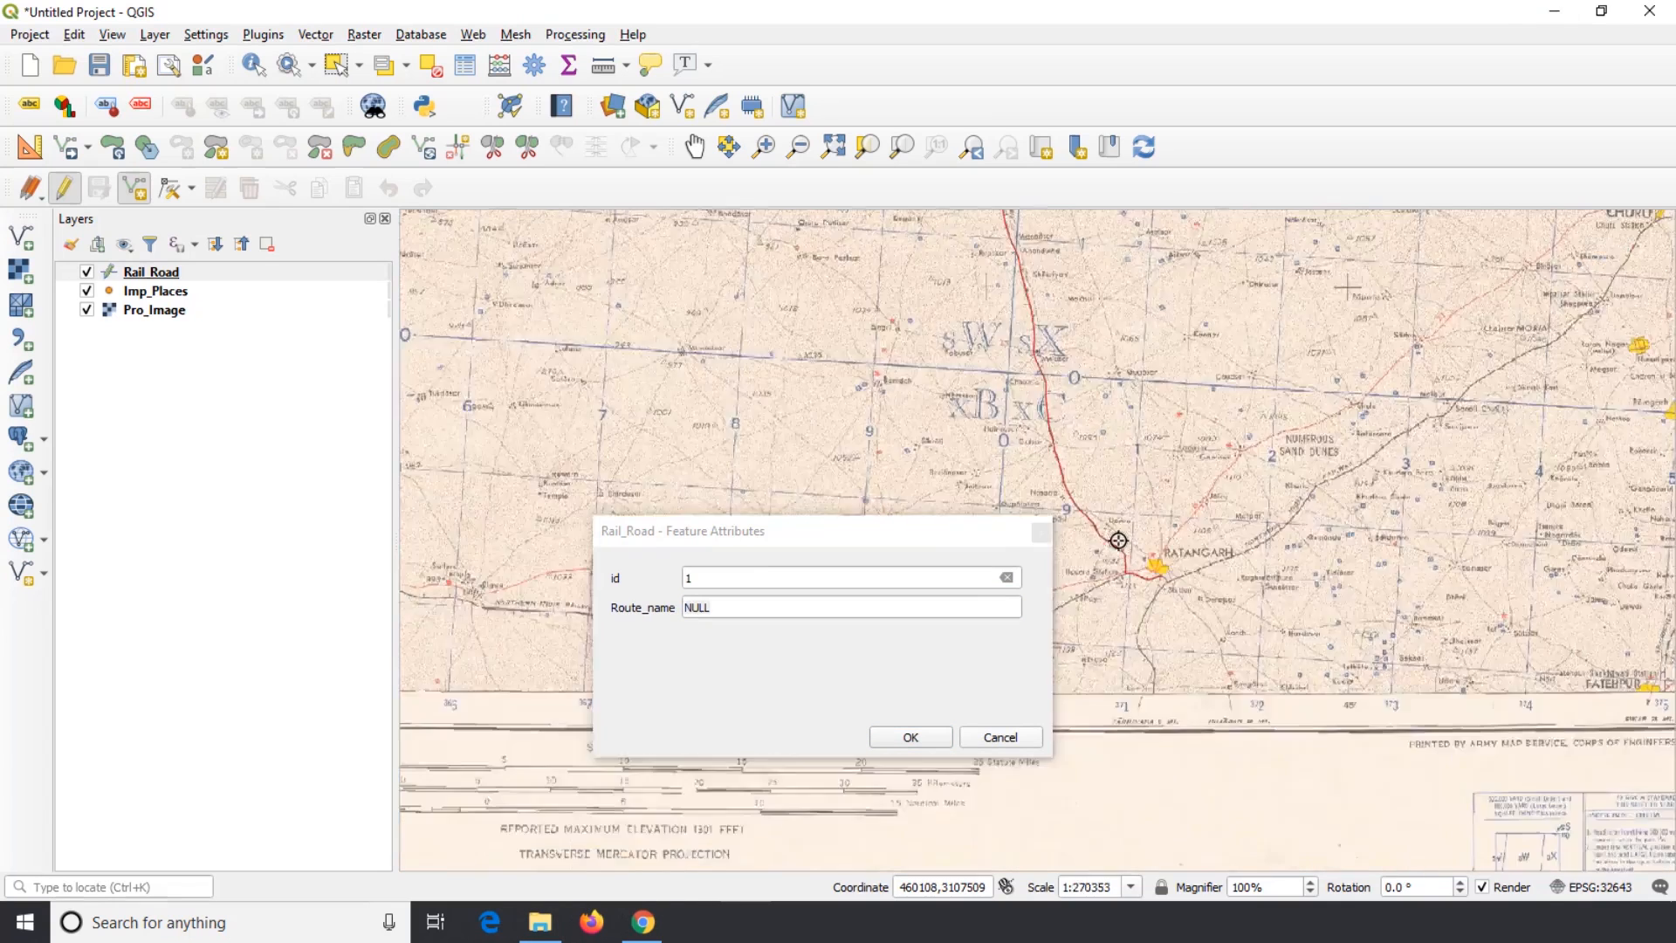
scroll(1070, 244, up, 2)
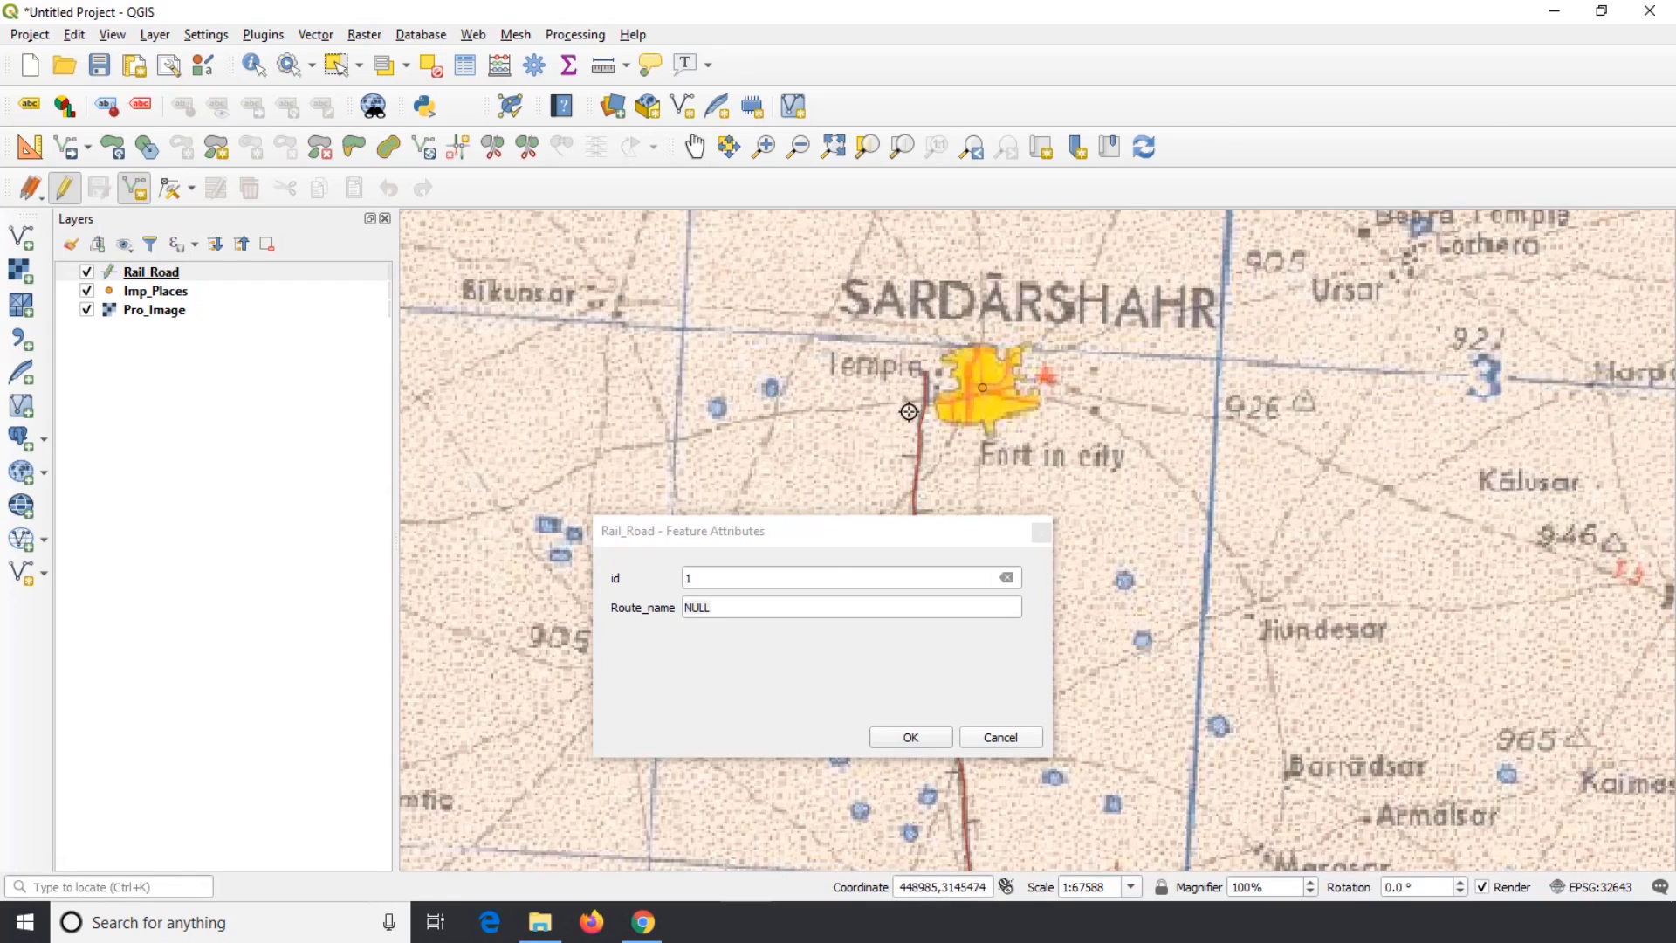
click(751, 607)
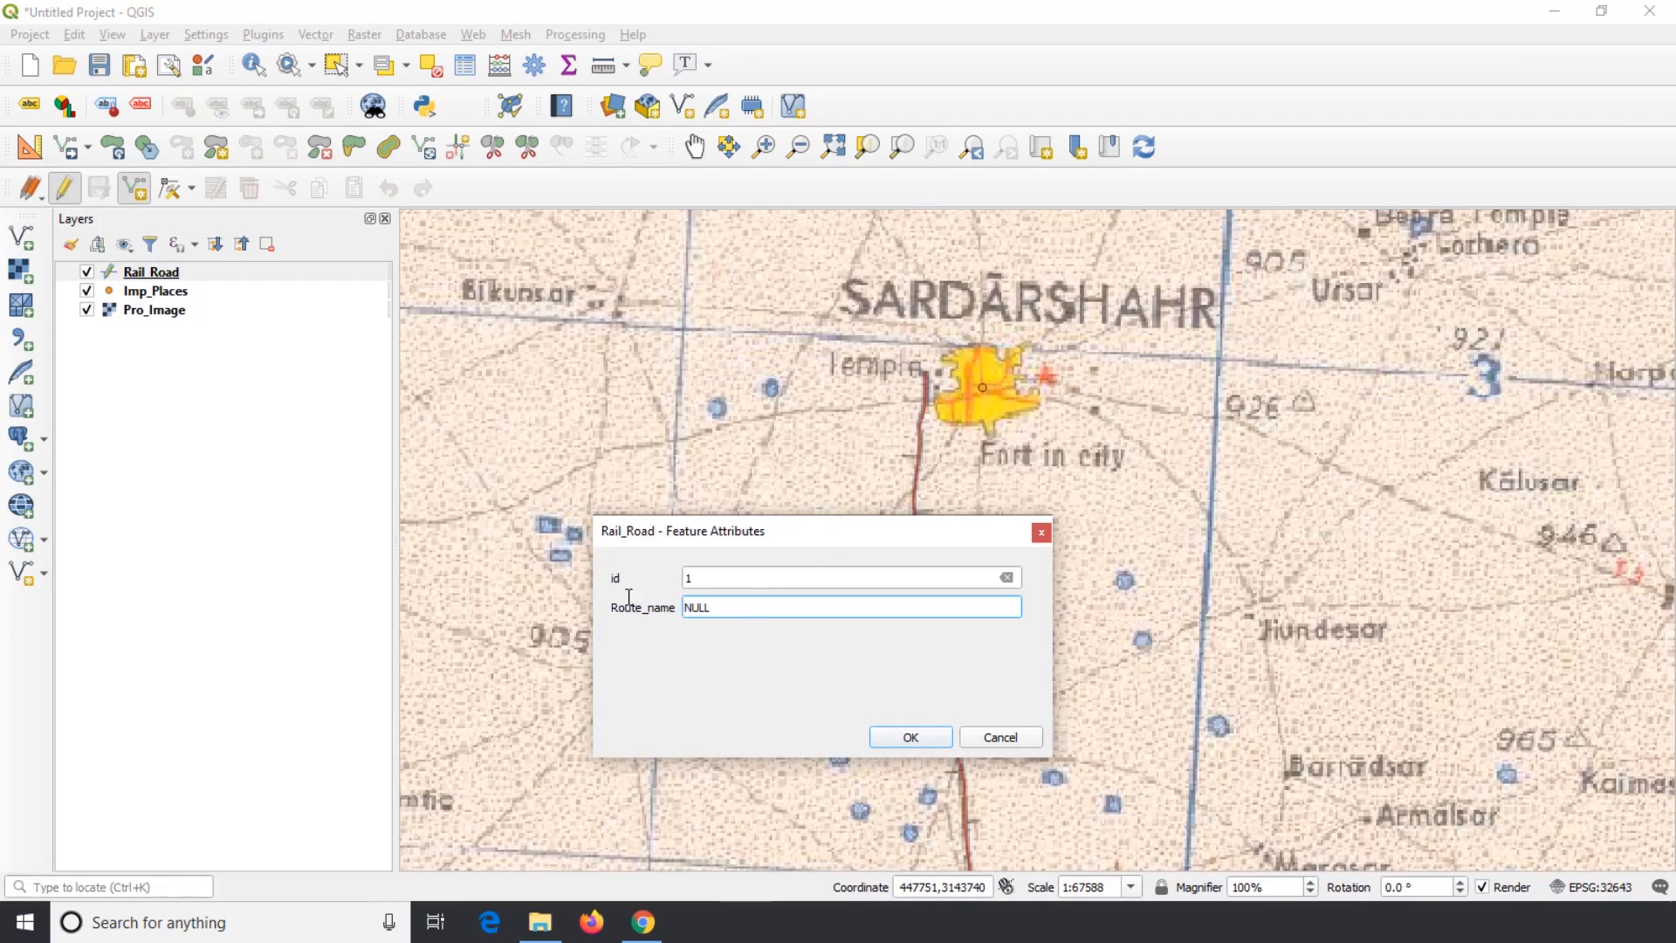
text(Sardarshahr )
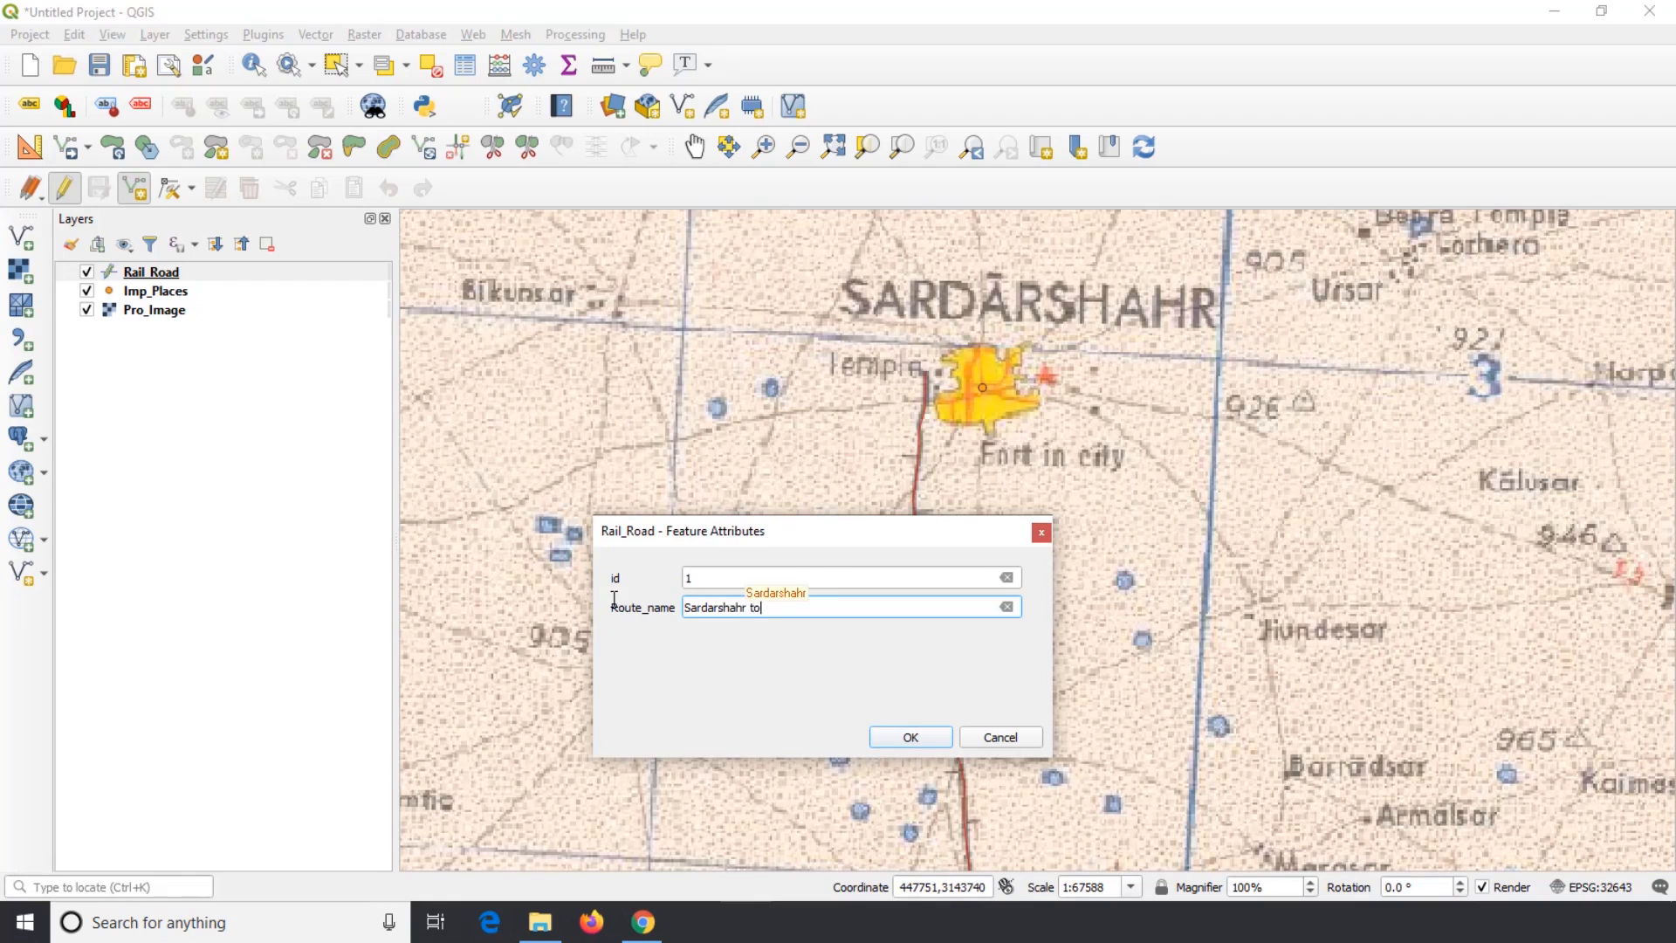
text(to)
scroll(953, 297, down, 2)
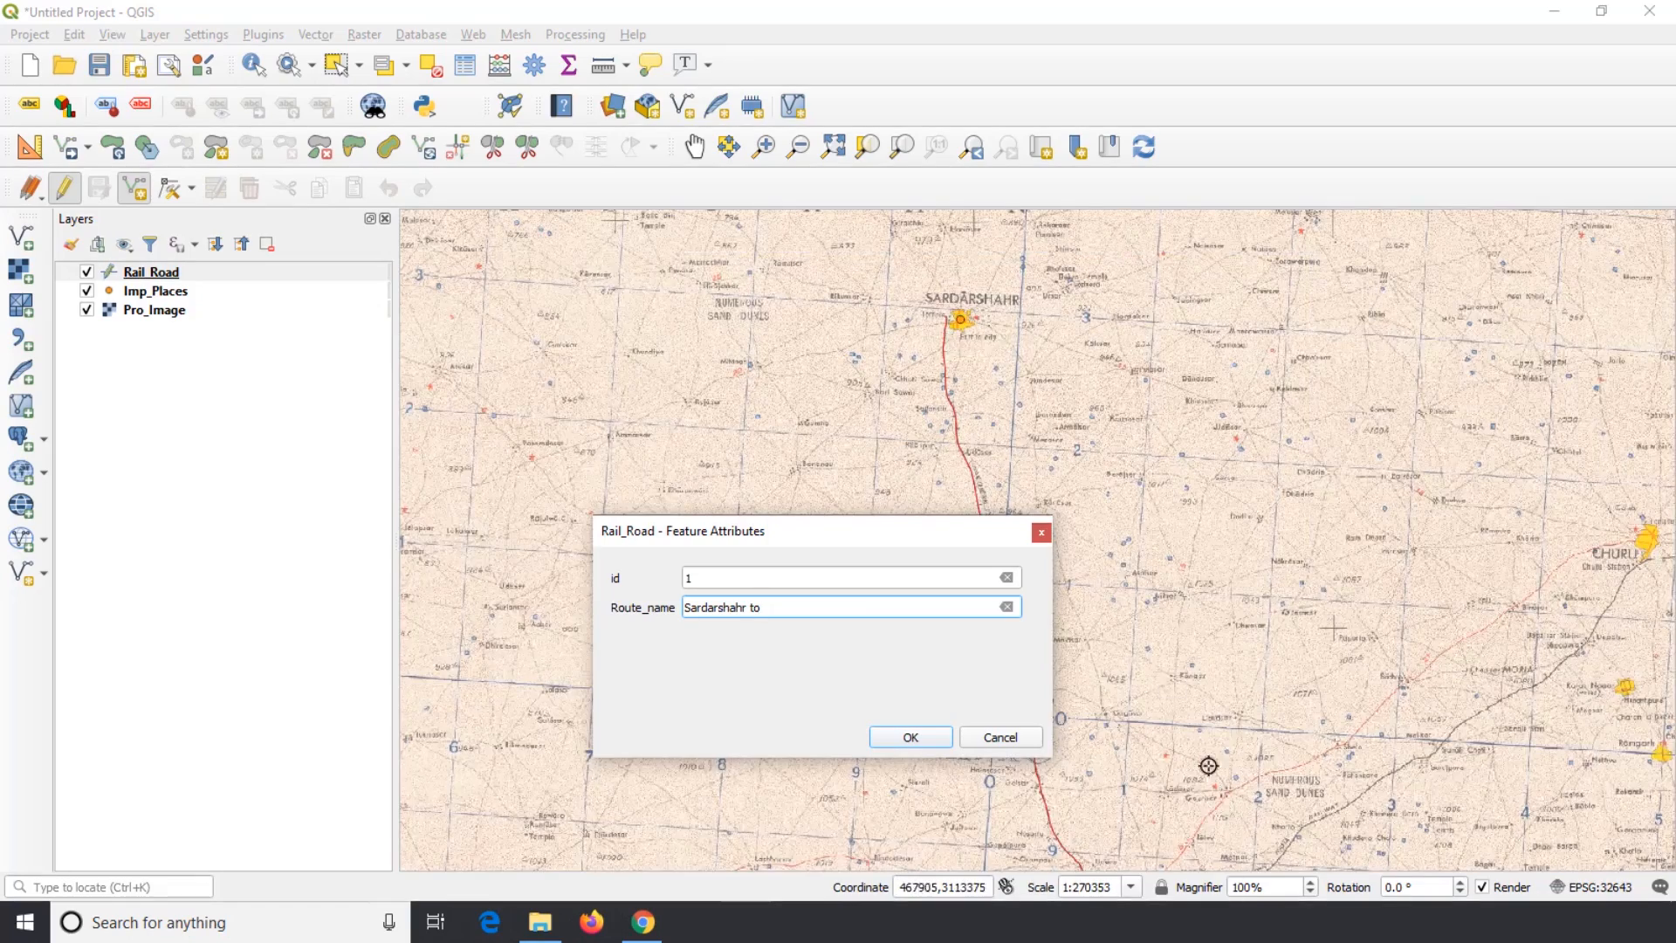
scroll(1208, 766, down, 2)
scroll(1144, 696, up, 3)
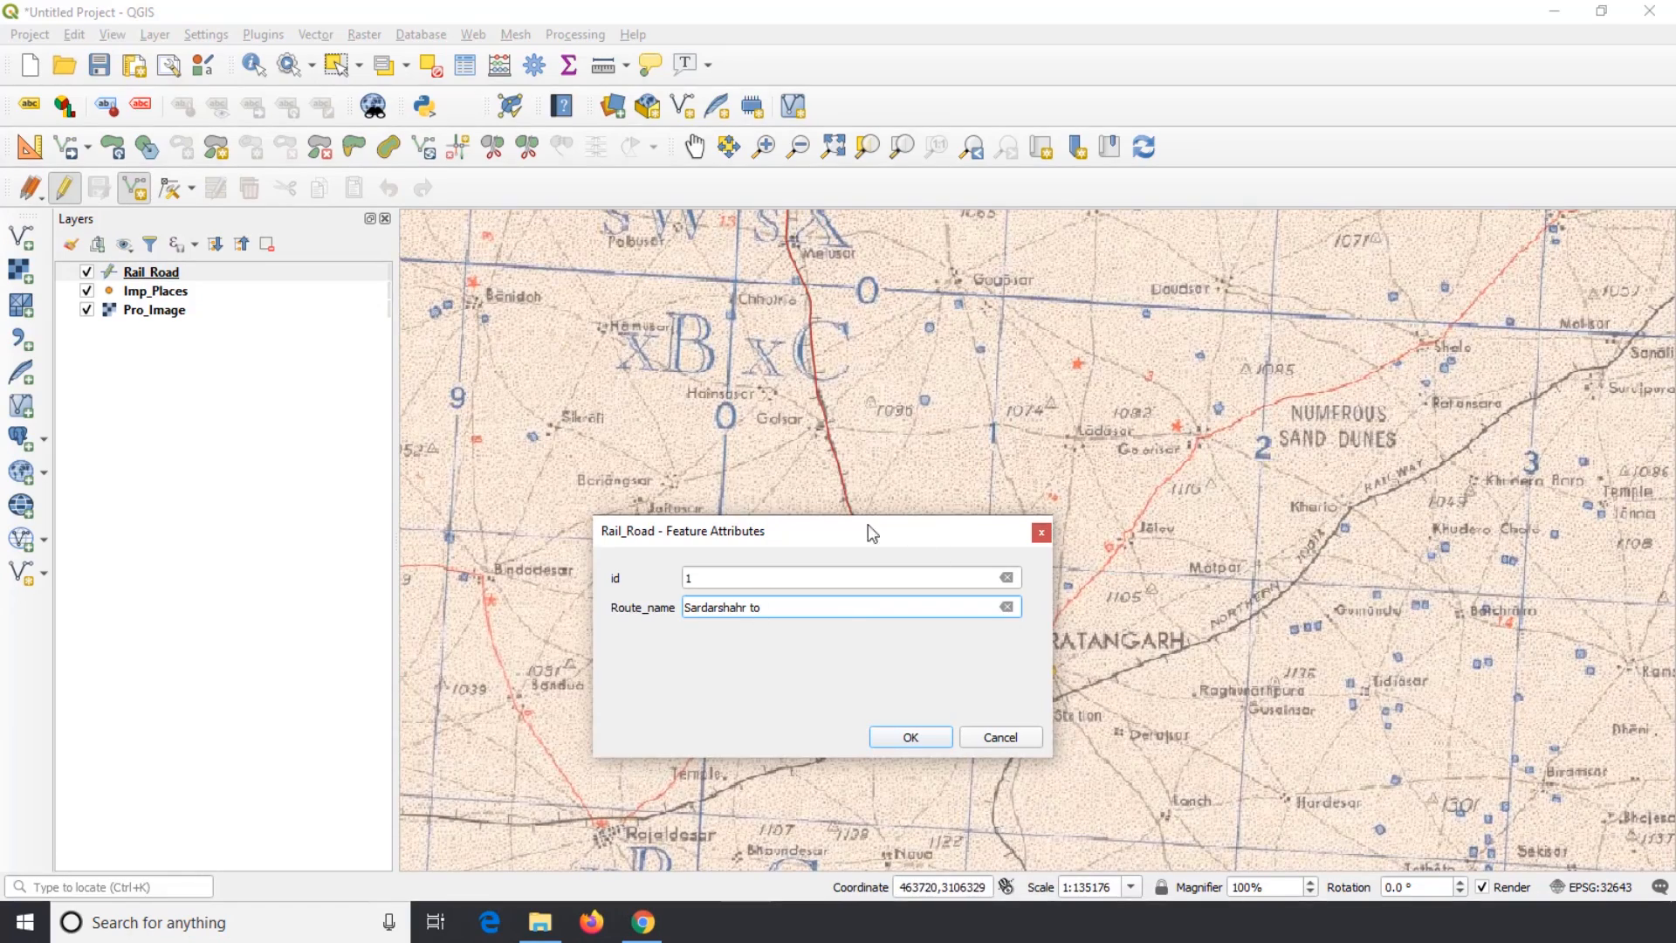
drag(867, 531, 694, 519)
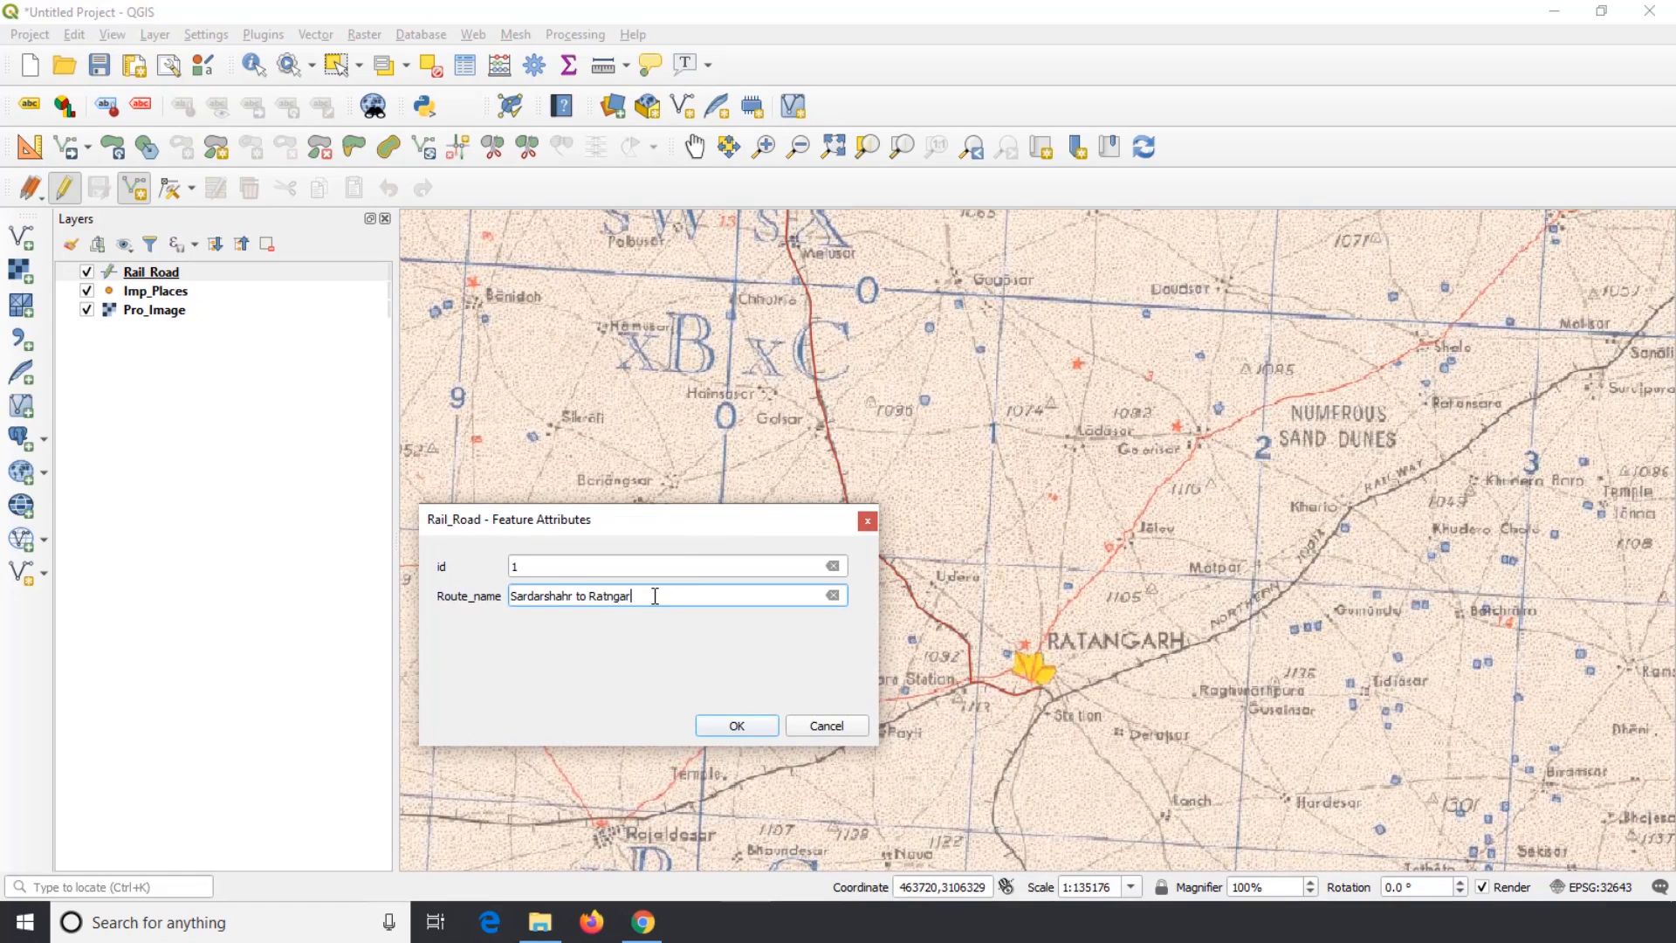
click(736, 725)
Hide the Pro_Image layer to inspect the traced railway line on its own, and show the map again
scroll(825, 664, down, 3)
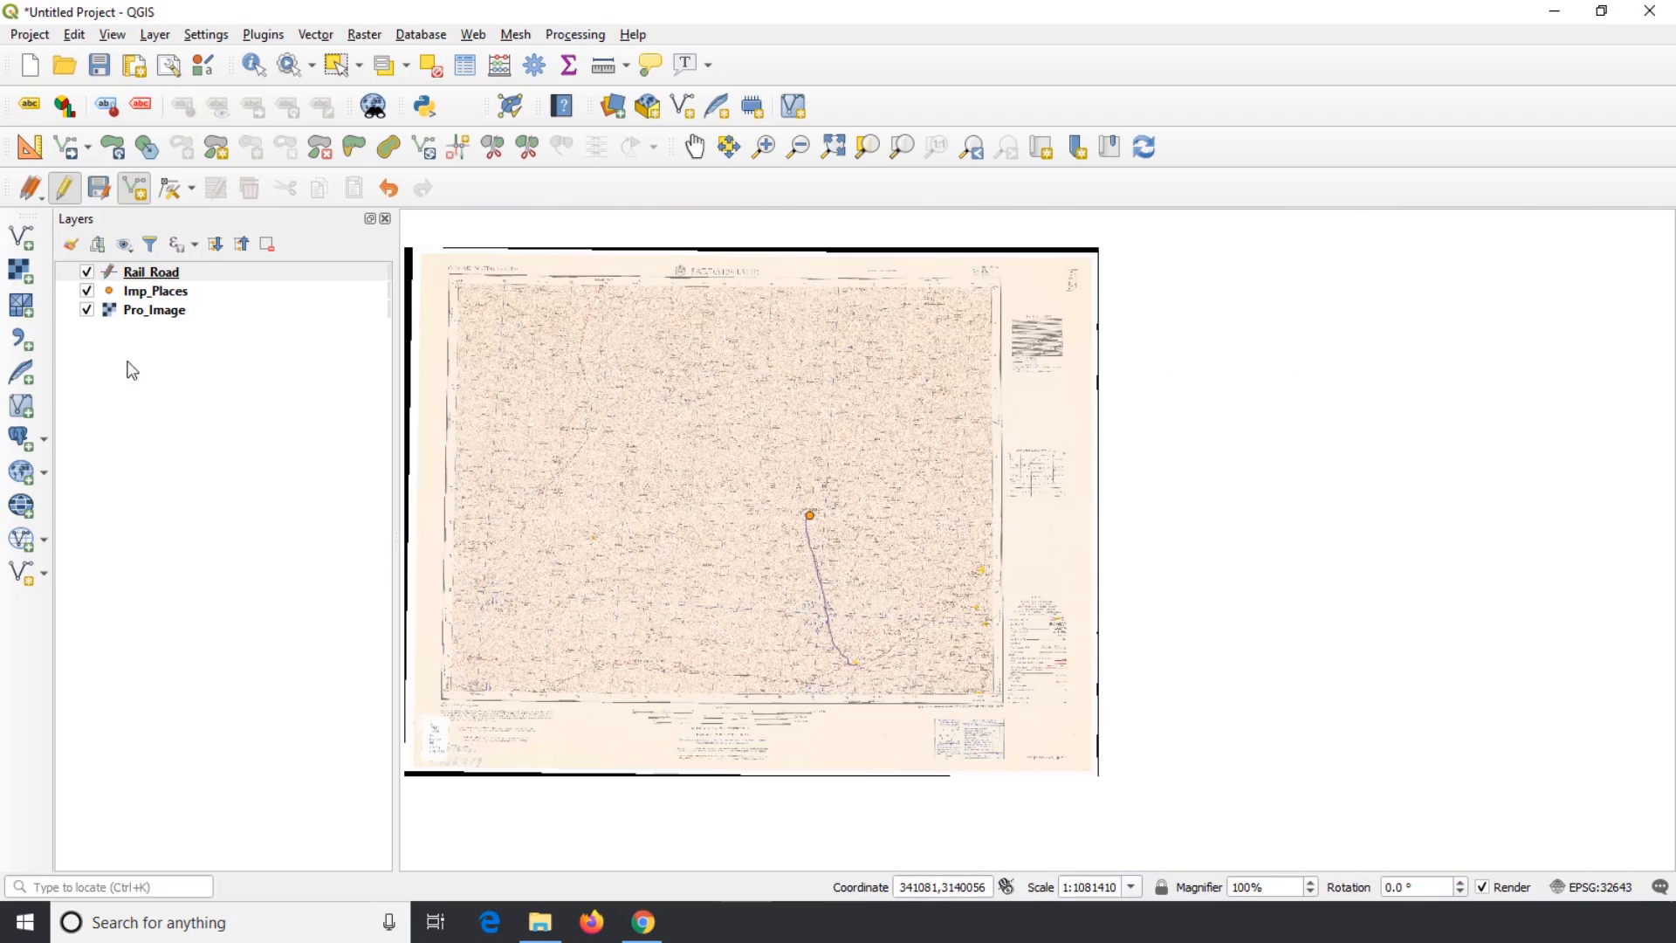
click(86, 310)
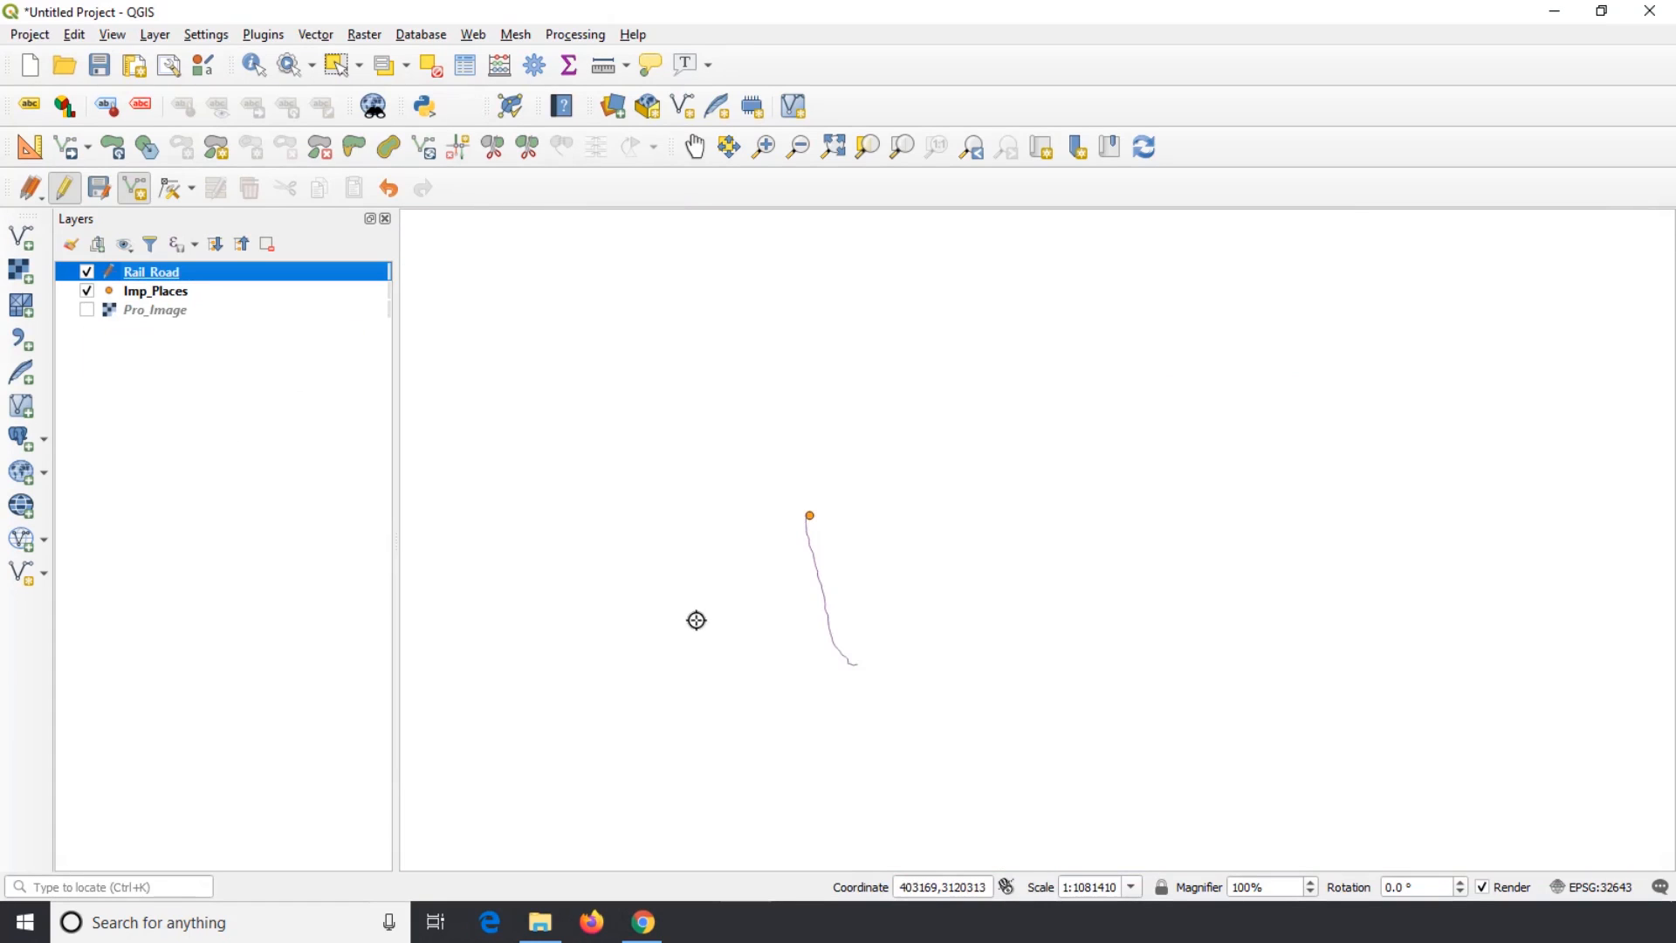
scroll(820, 628, up, 1)
scroll(821, 628, up, 1)
scroll(820, 628, down, 1)
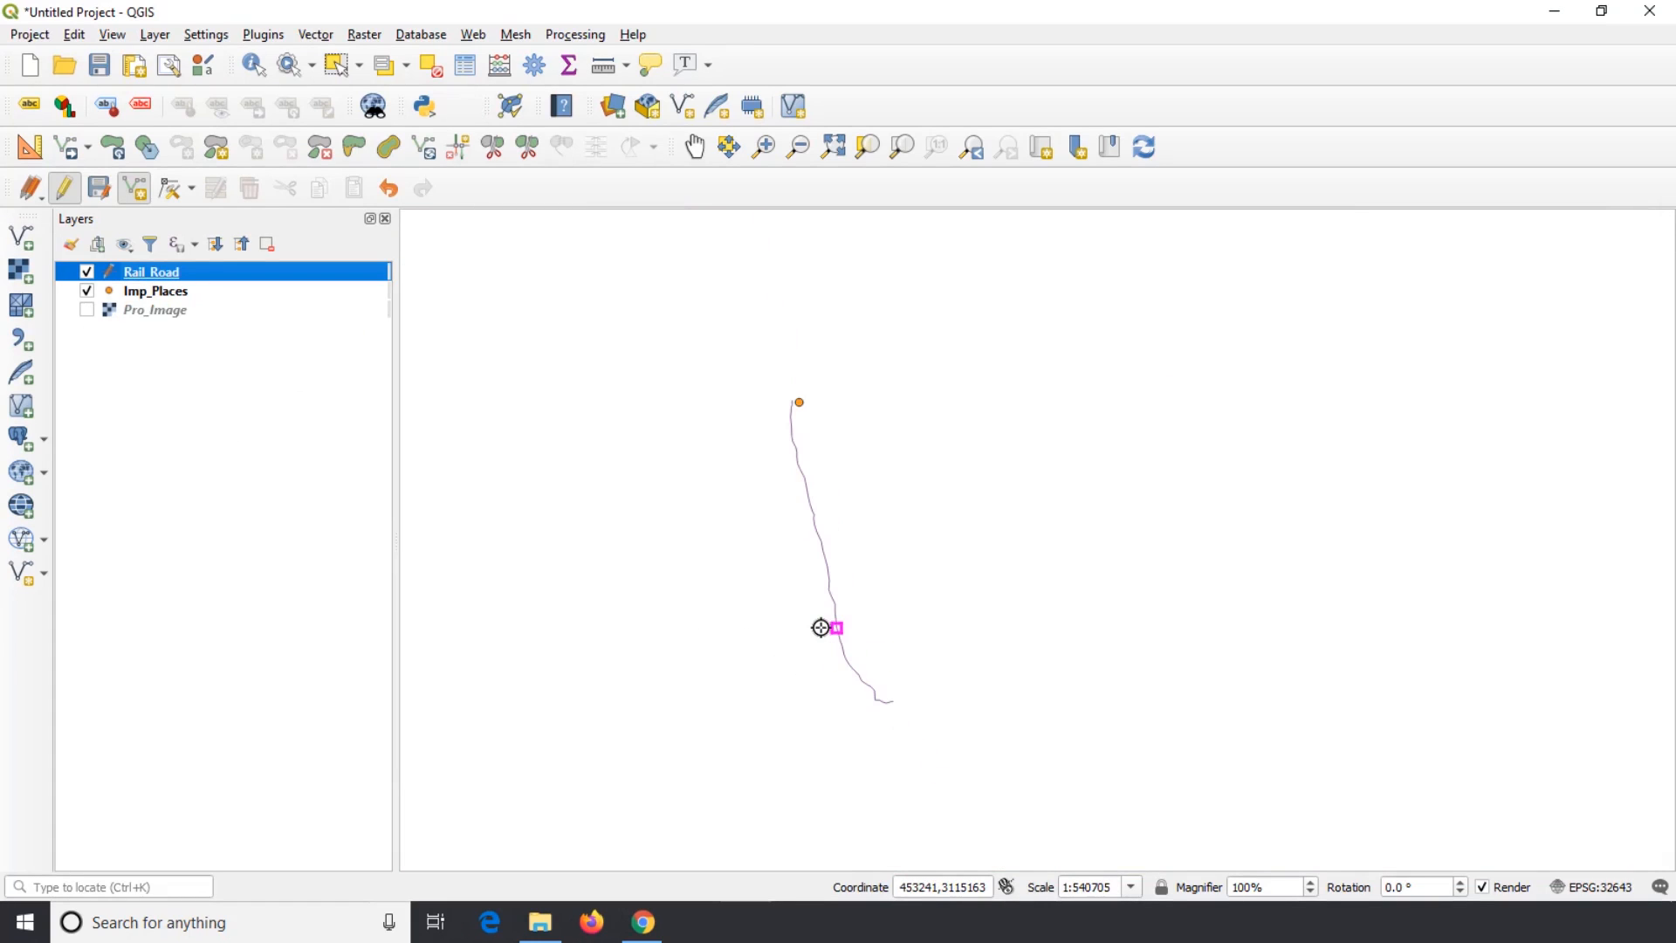
click(86, 311)
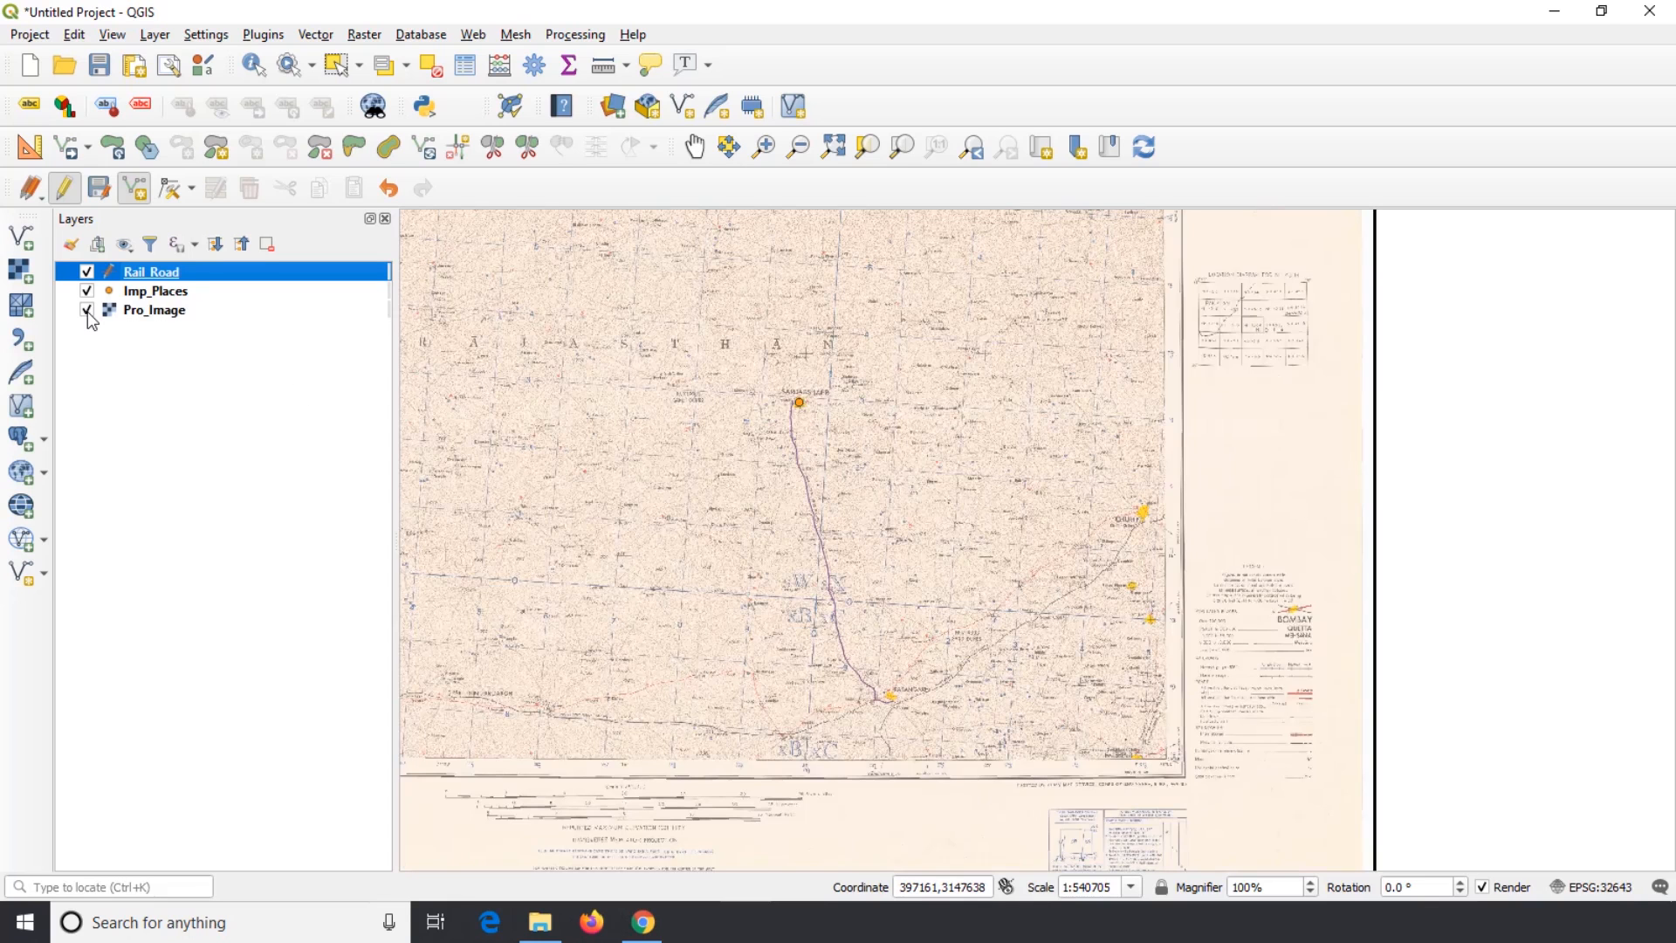
Stop editing the Rail_Road layer and save its changes
click(64, 187)
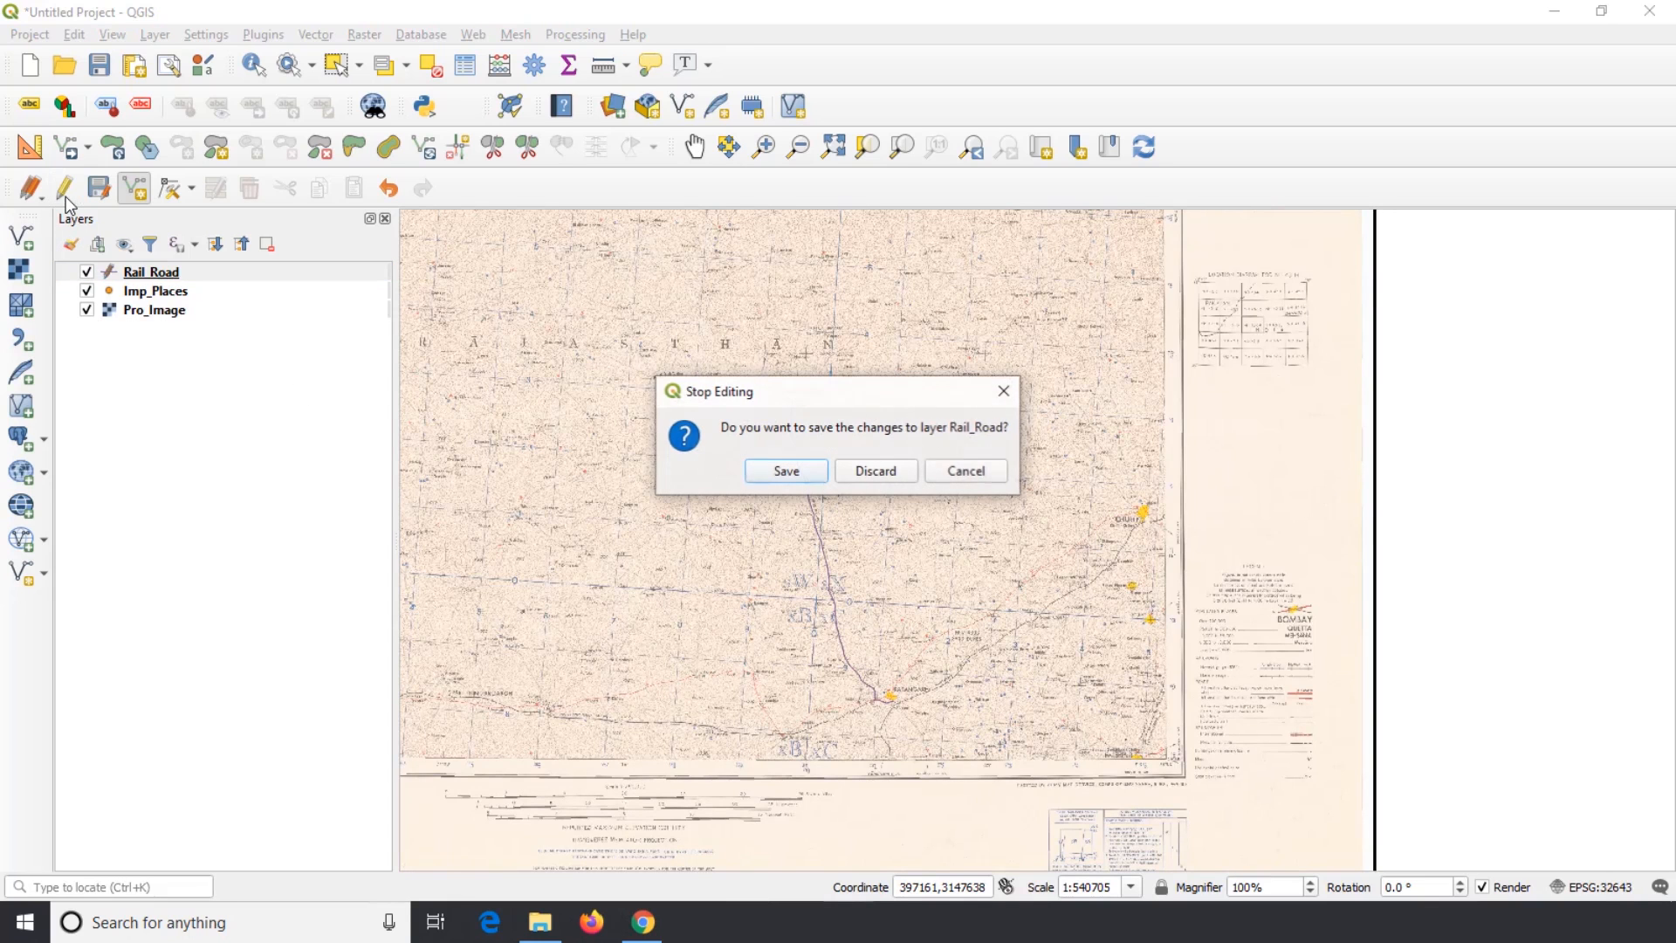
click(761, 468)
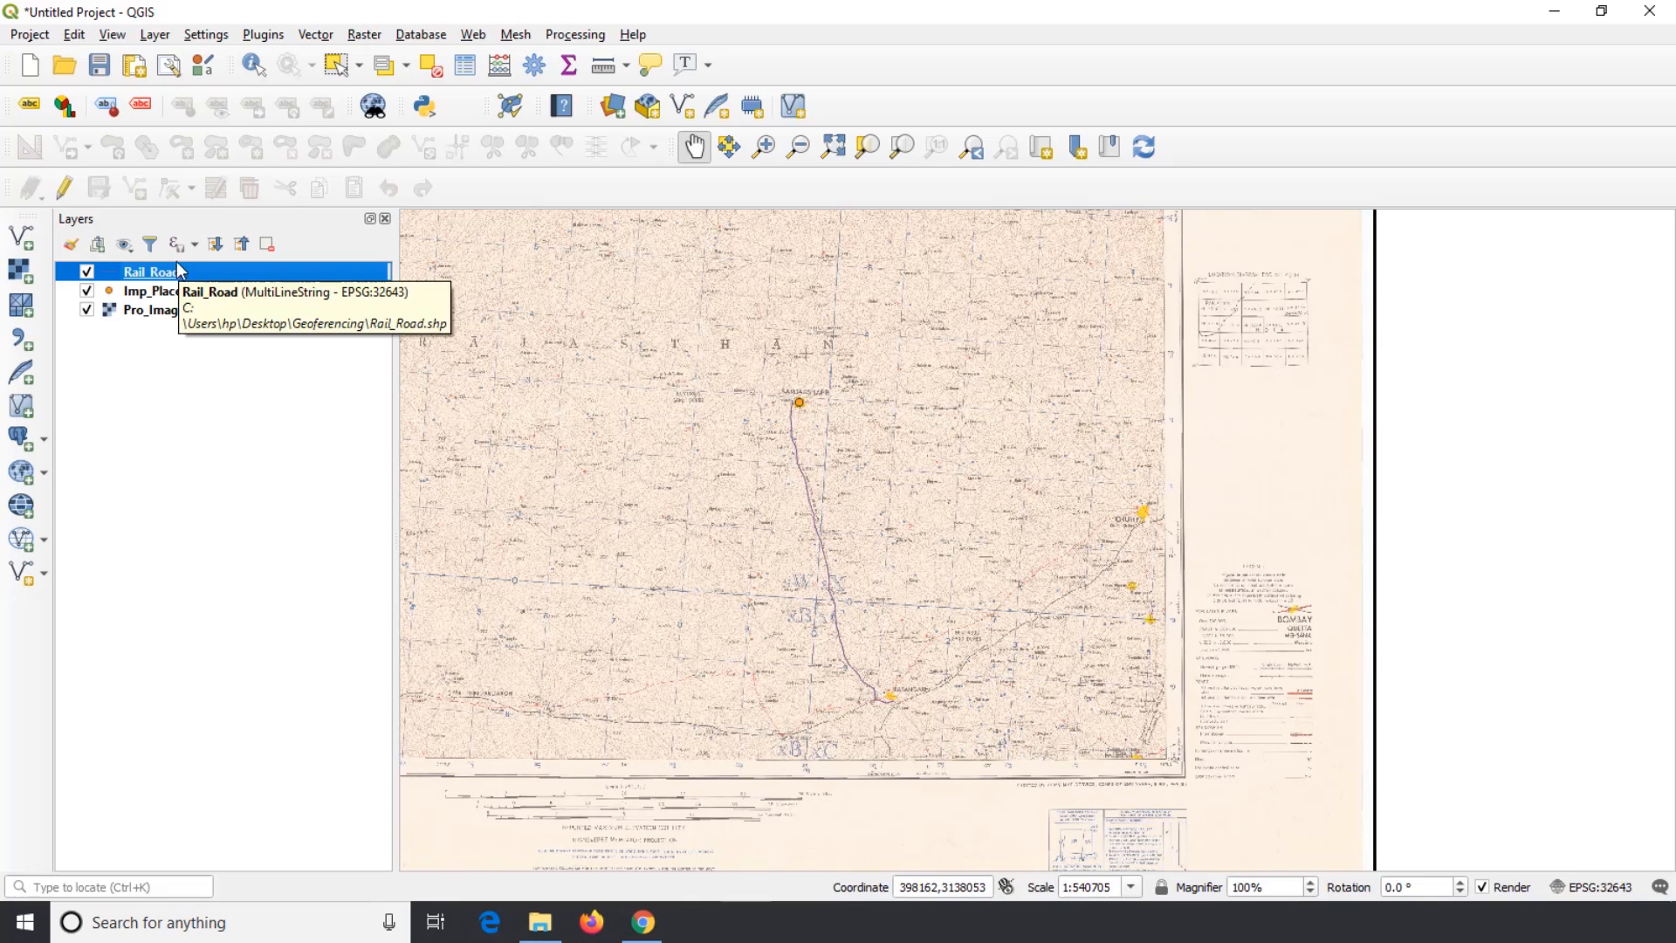
Start a new shapefile layer and set its file to Towns.shp in the Geoferencing folder on the Desktop
click(155, 34)
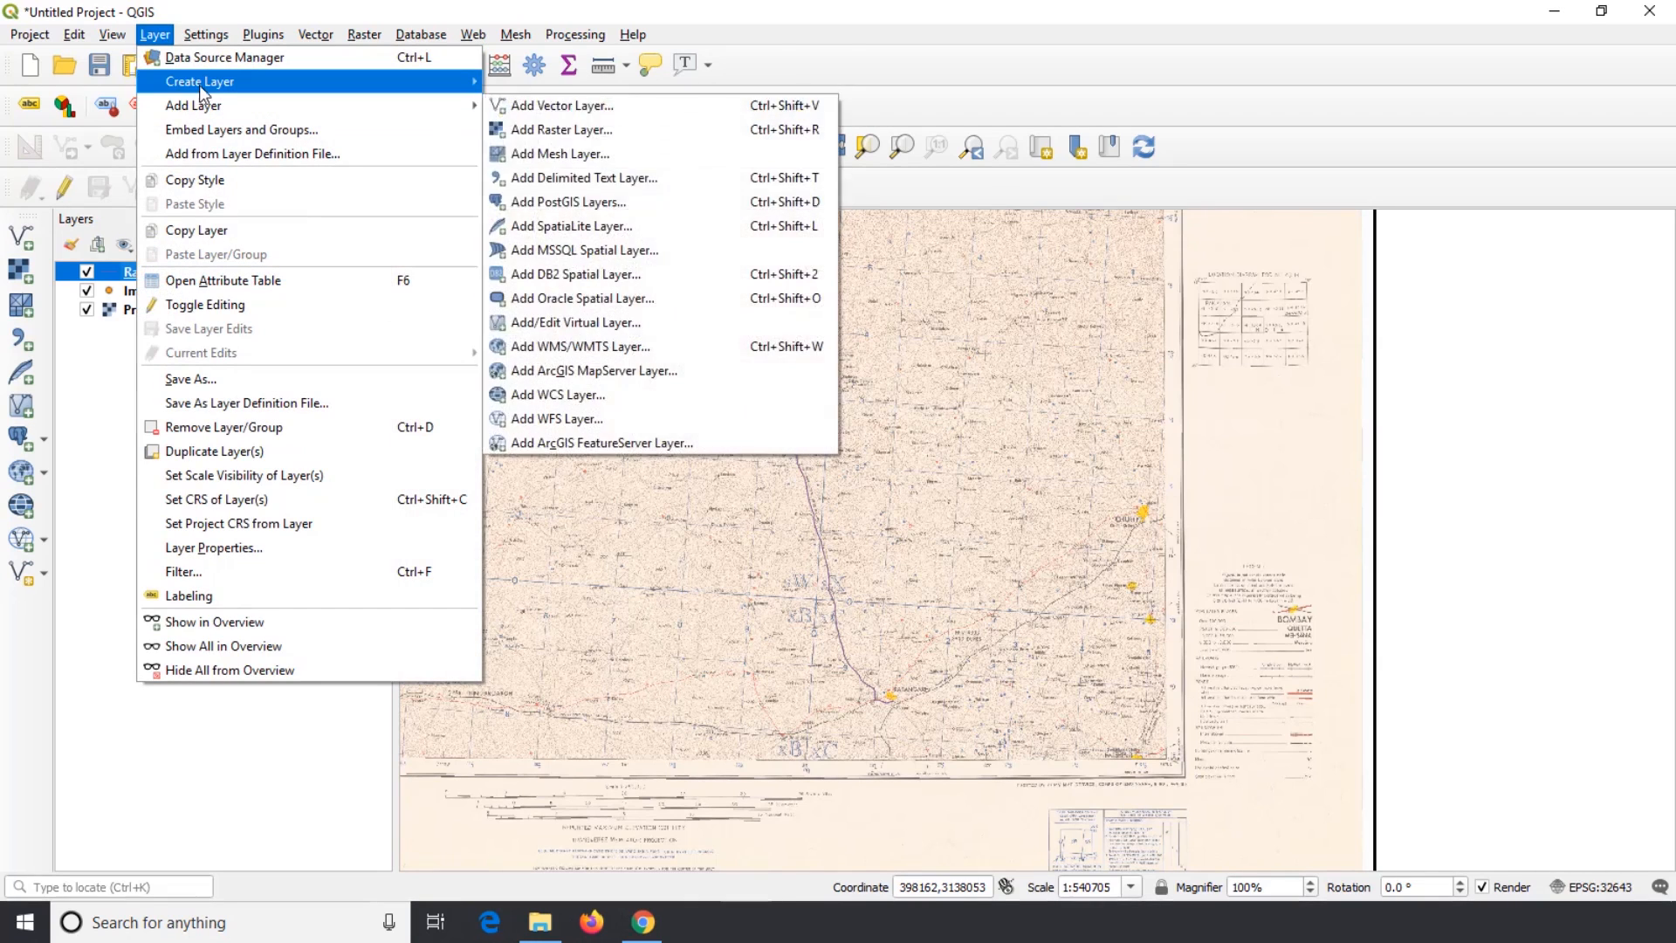
mouse_move(202, 86)
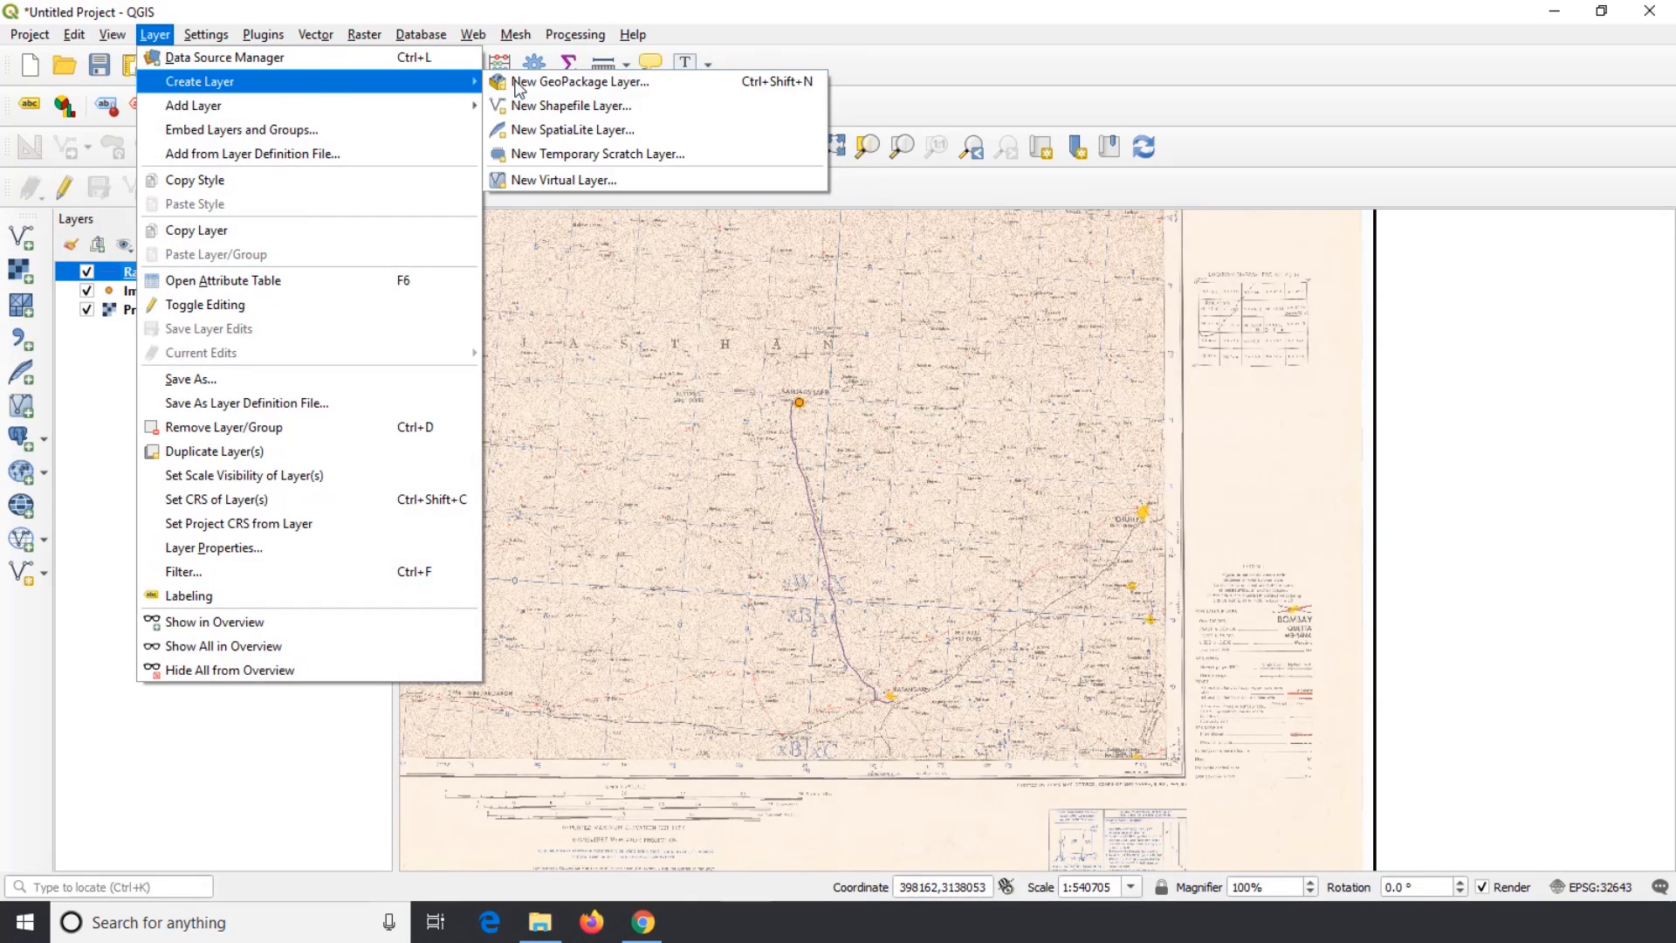
click(561, 107)
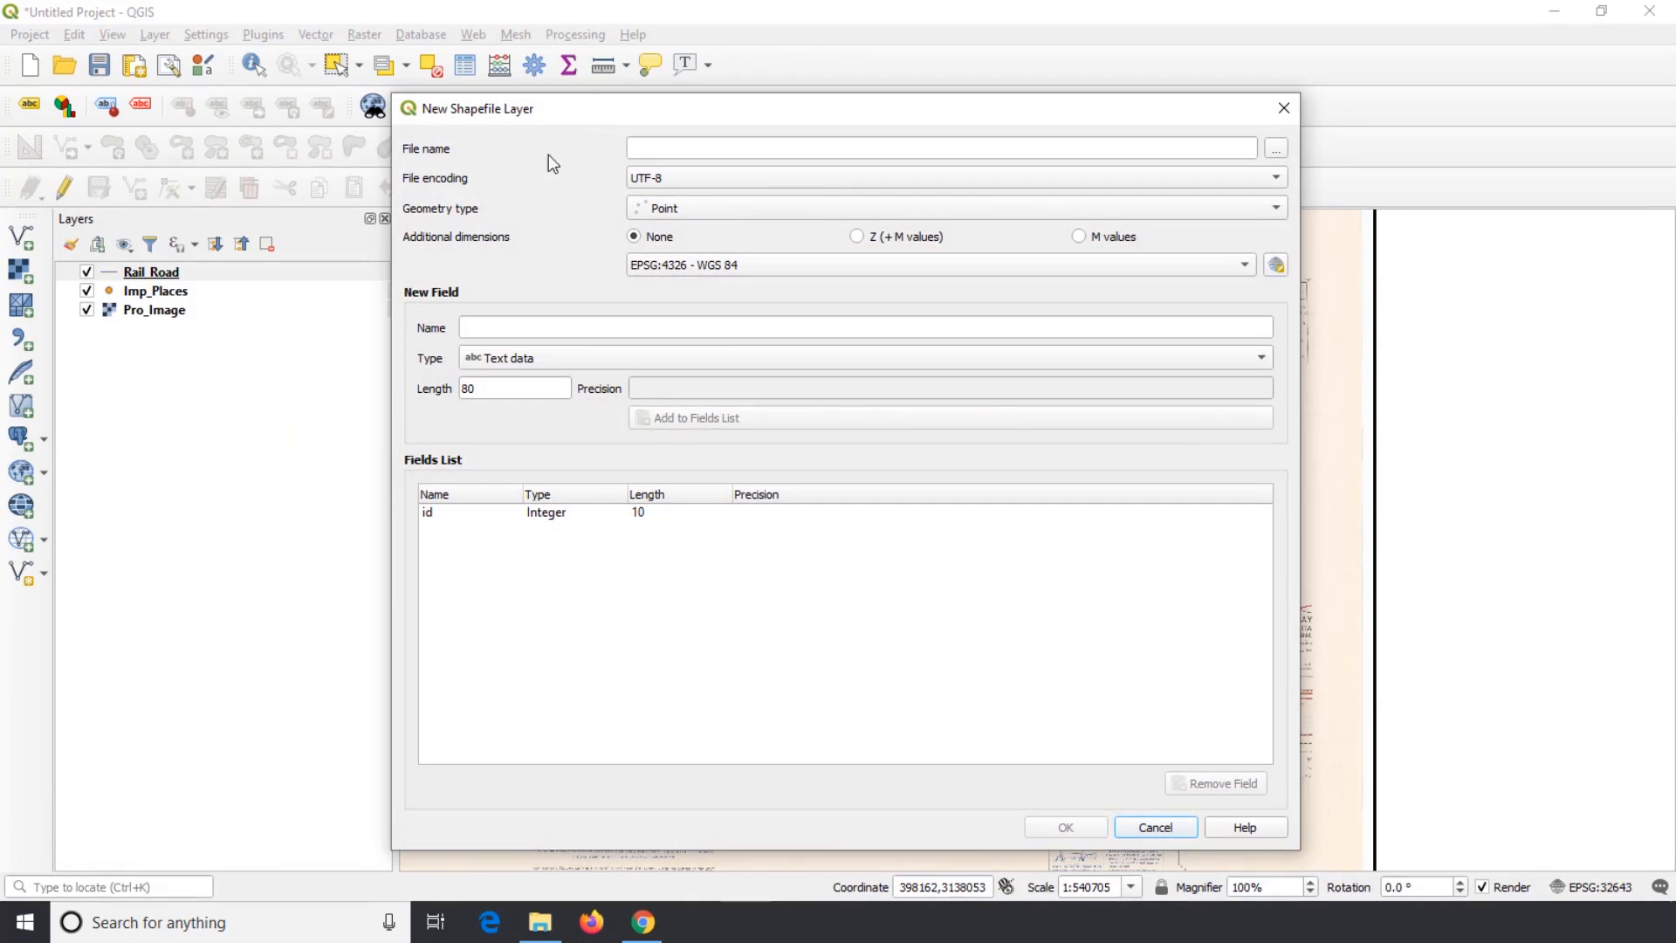
click(1274, 150)
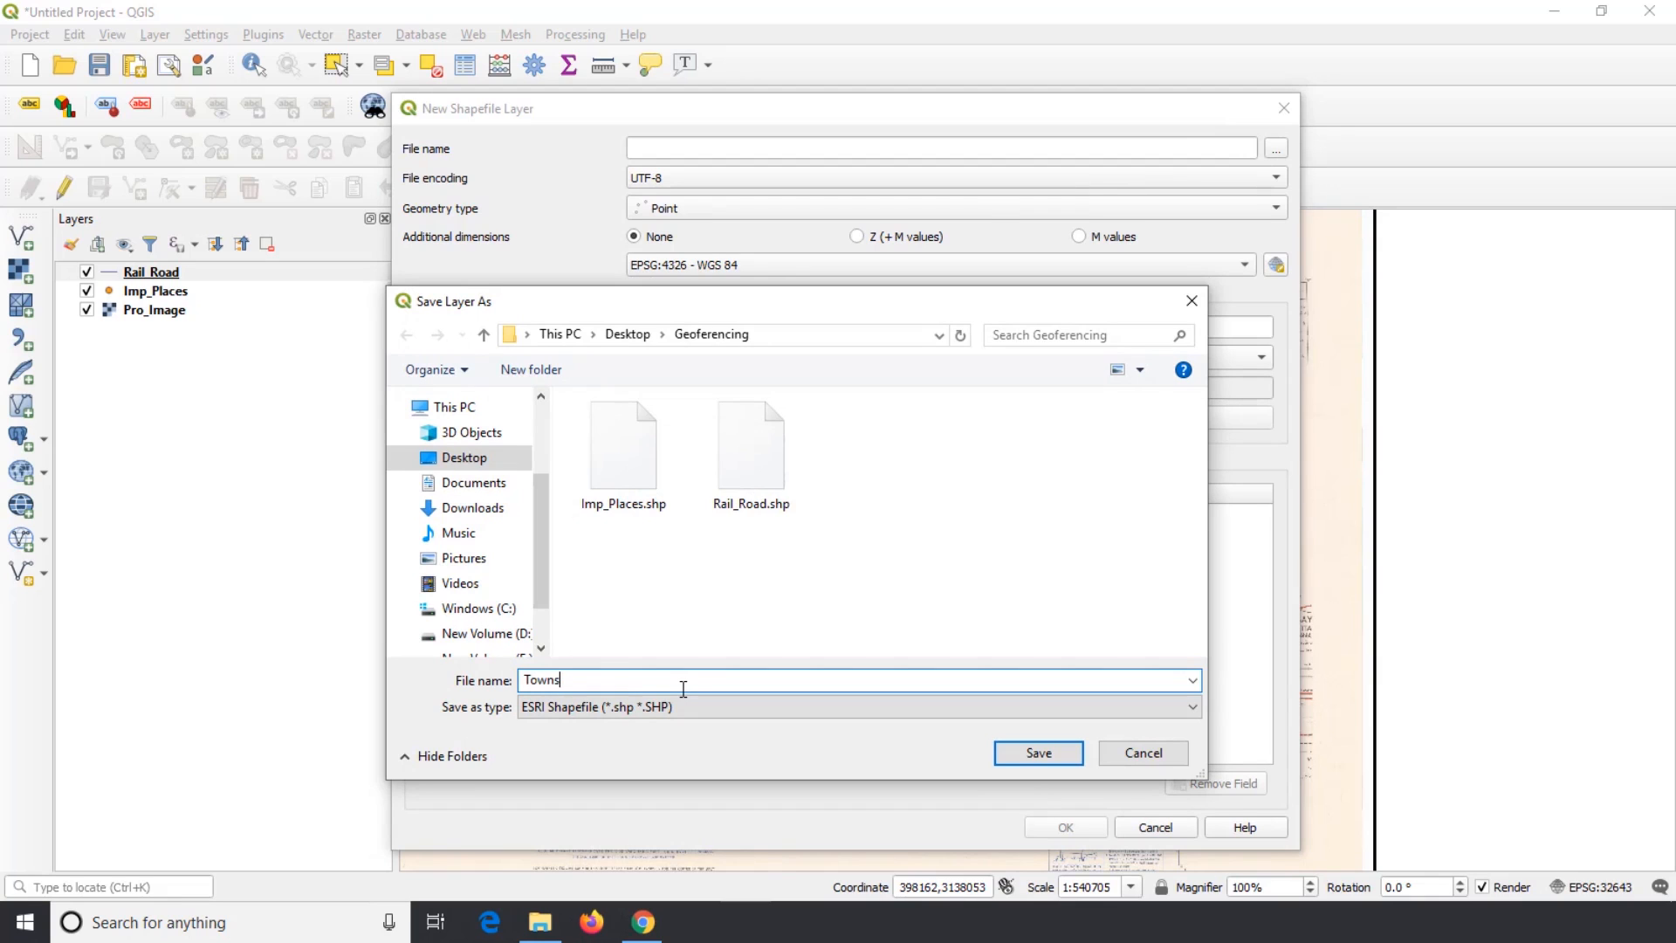
click(1054, 758)
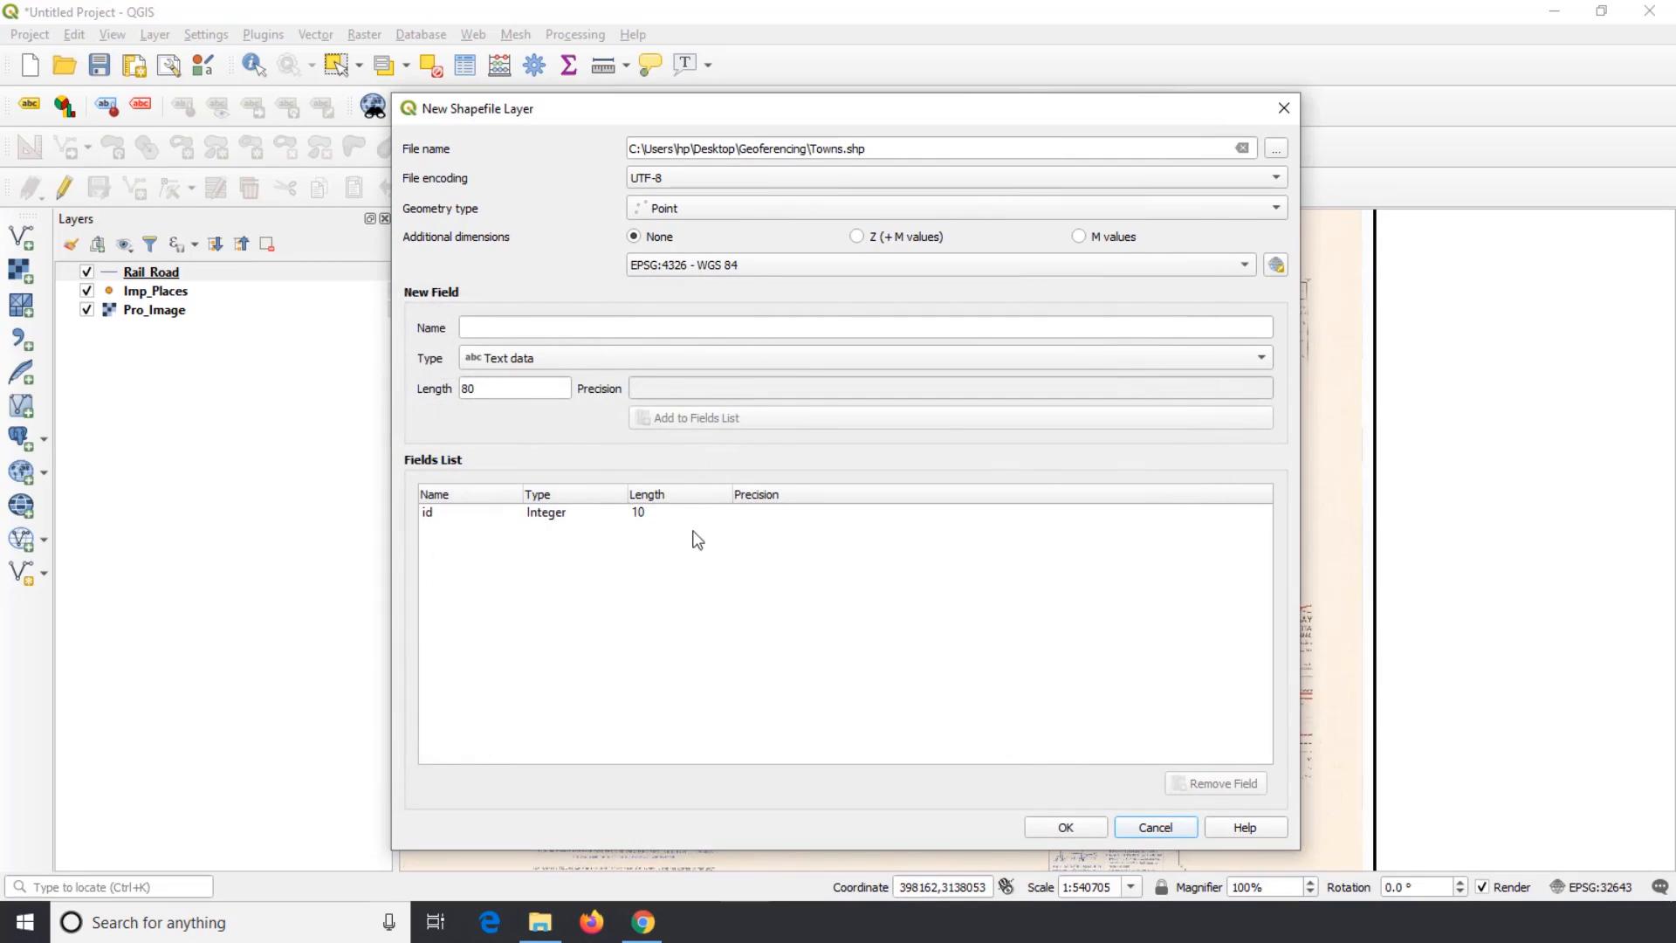
Set the Towns shapefile's geometry type to Polygon and its coordinate system to WGS 84 / UTM zone 43N (EPSG:32643)
click(1276, 214)
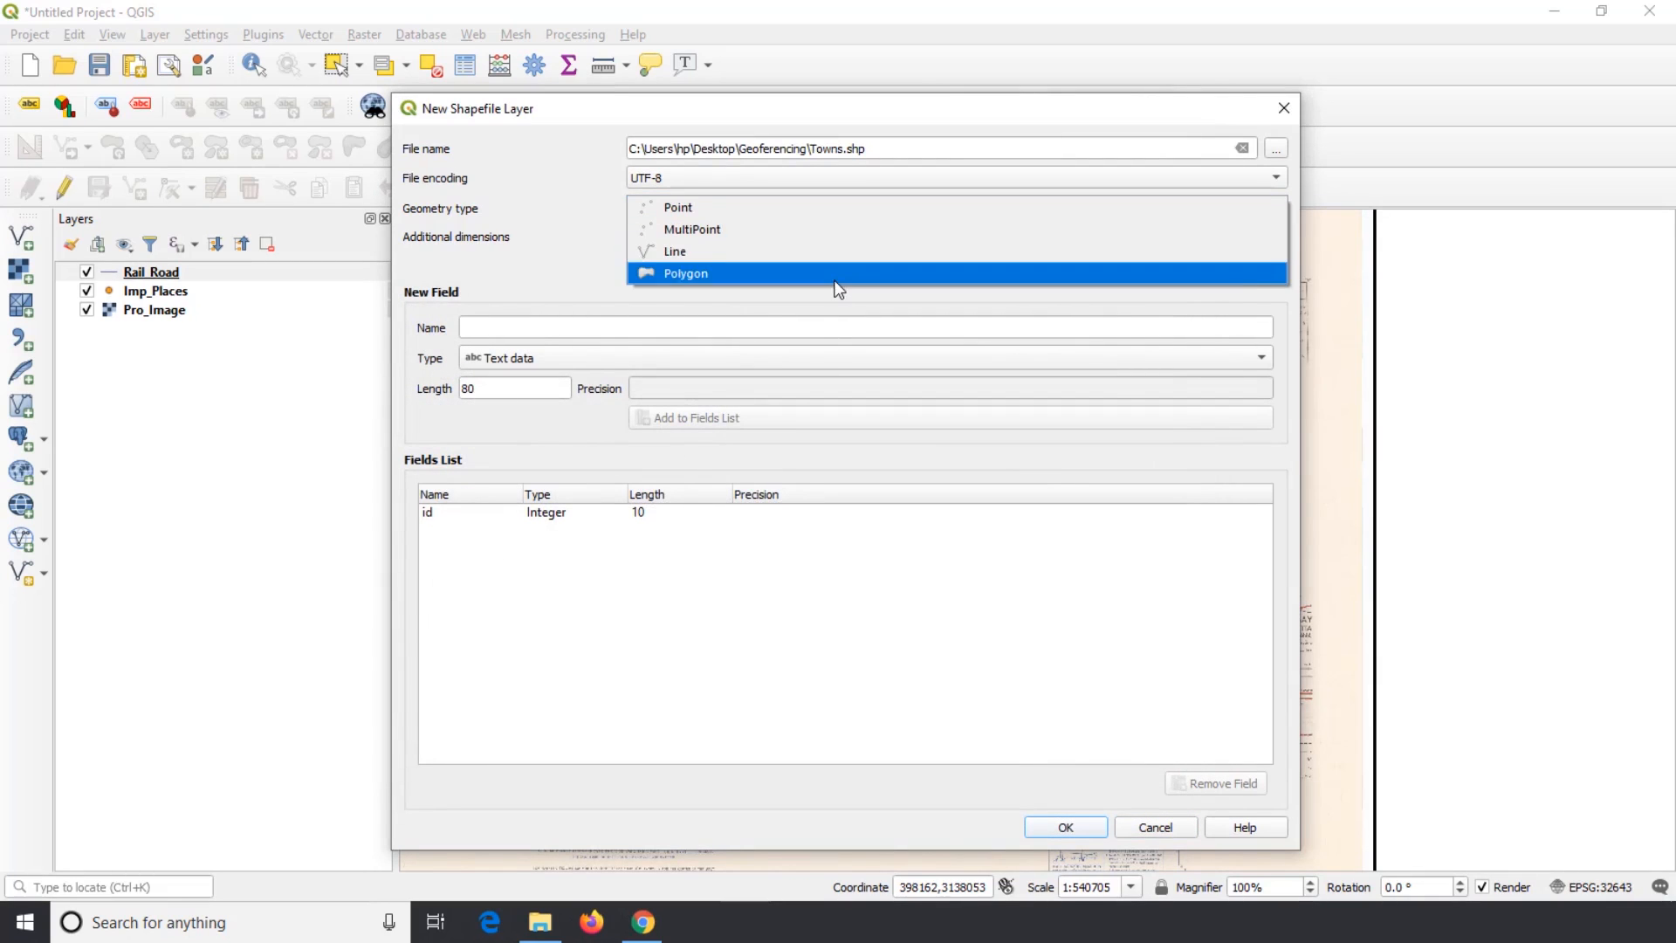
click(832, 277)
click(1276, 266)
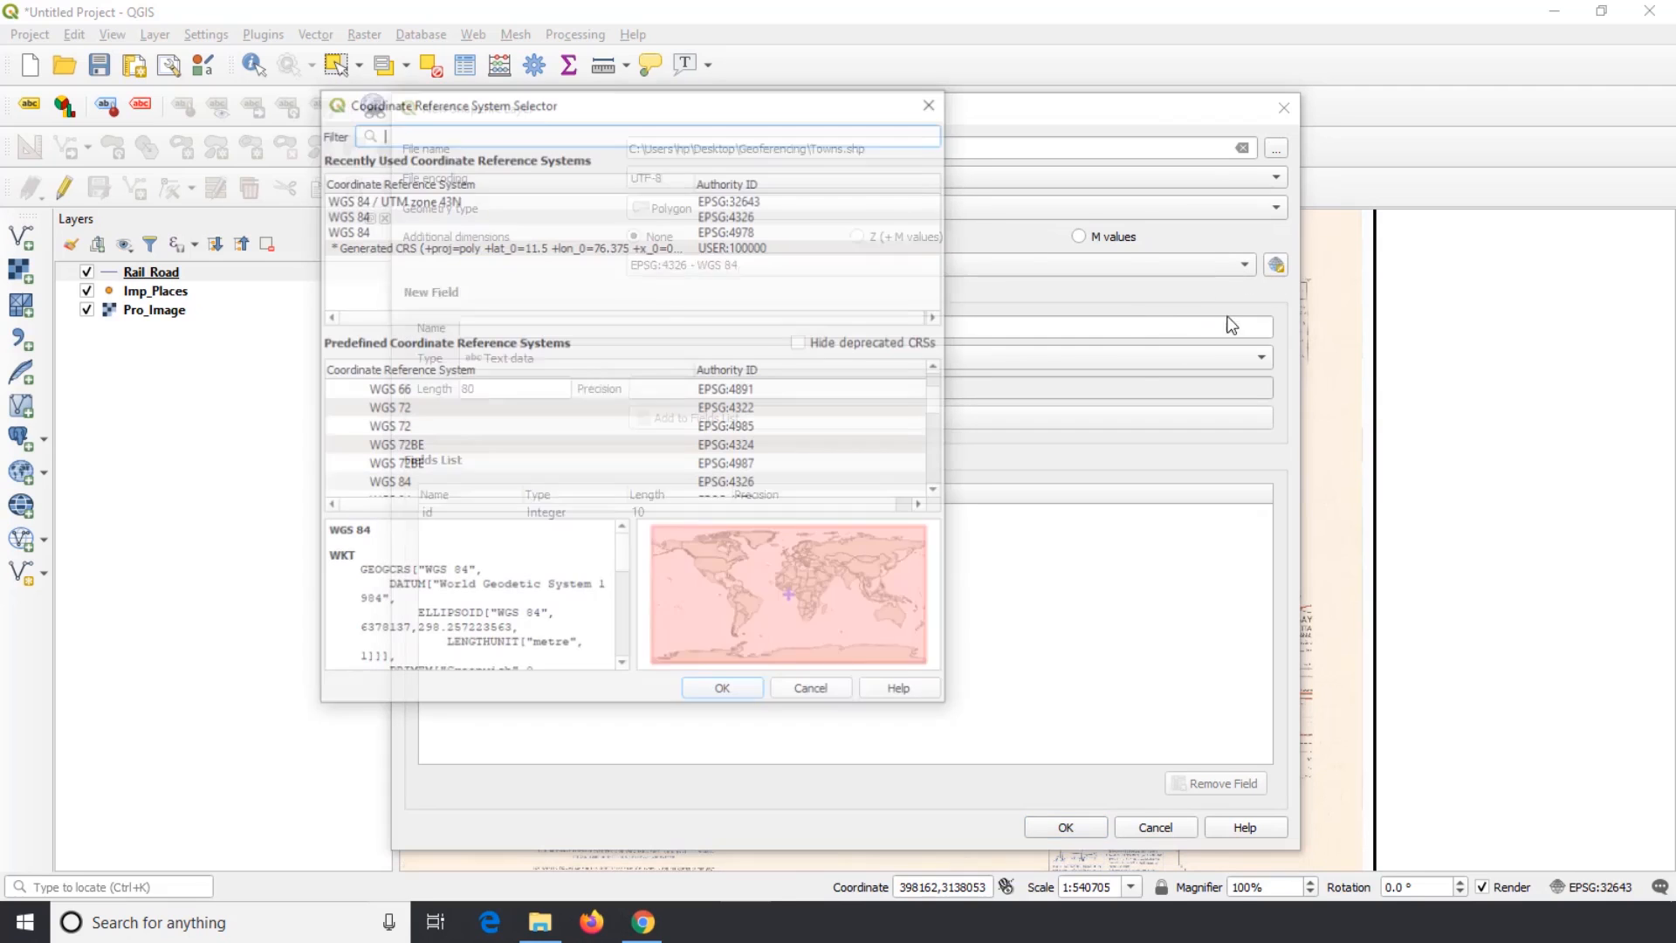
click(520, 200)
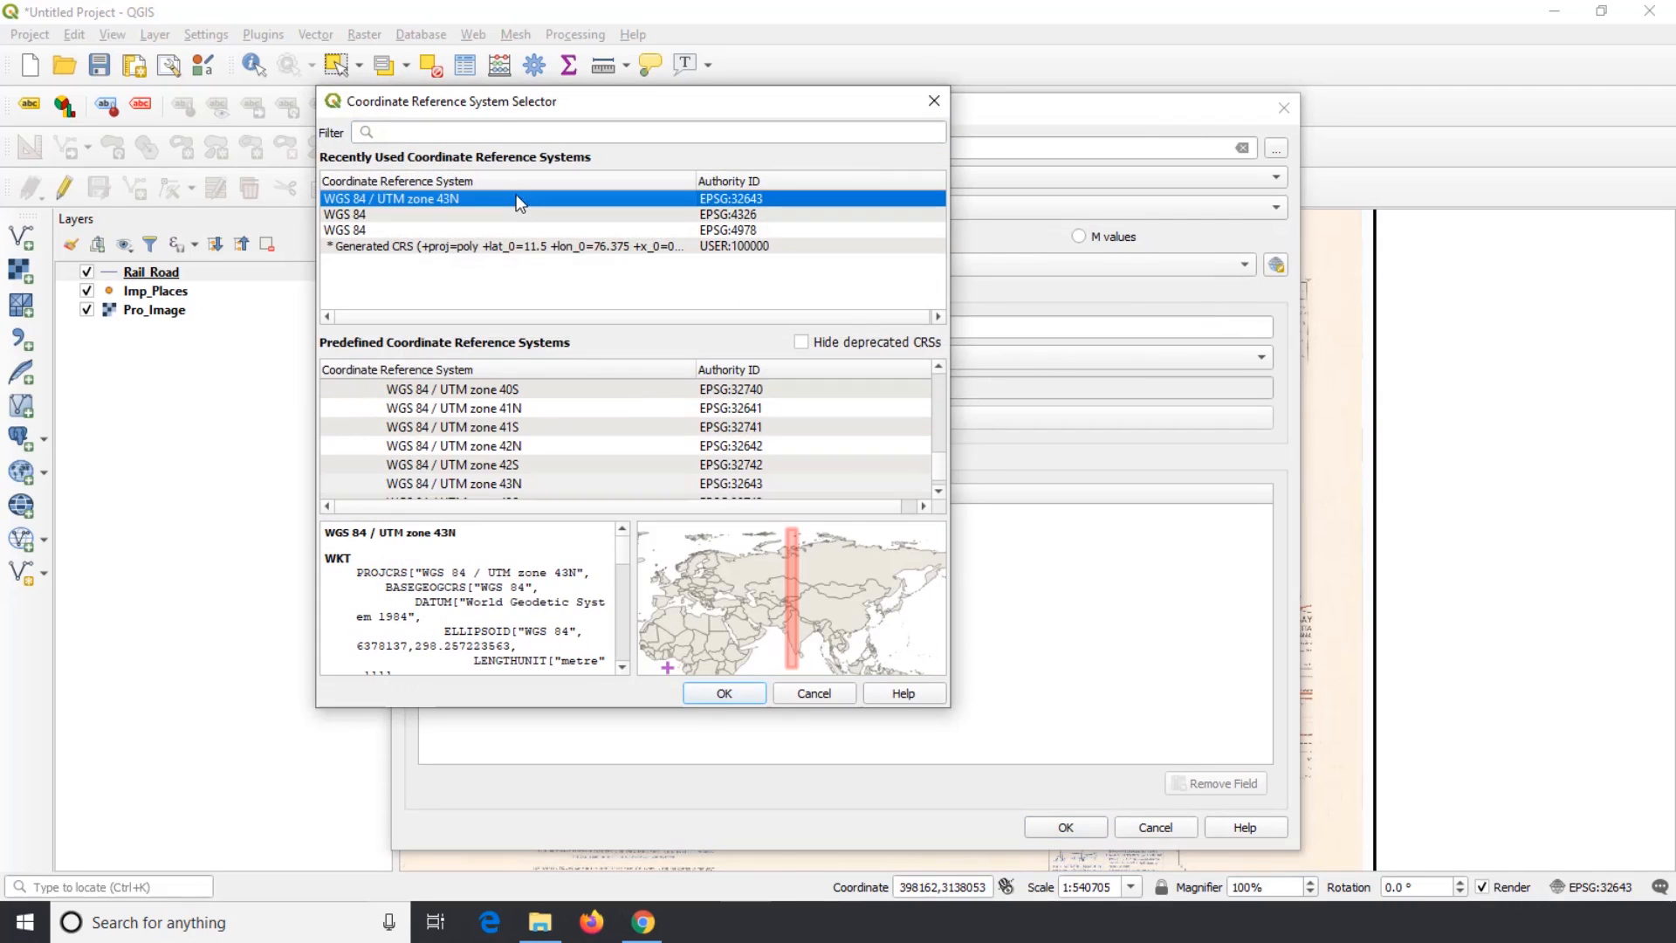
click(718, 695)
Add a text field Town_name with length 25 to the Towns shapefile and create the layer
click(543, 329)
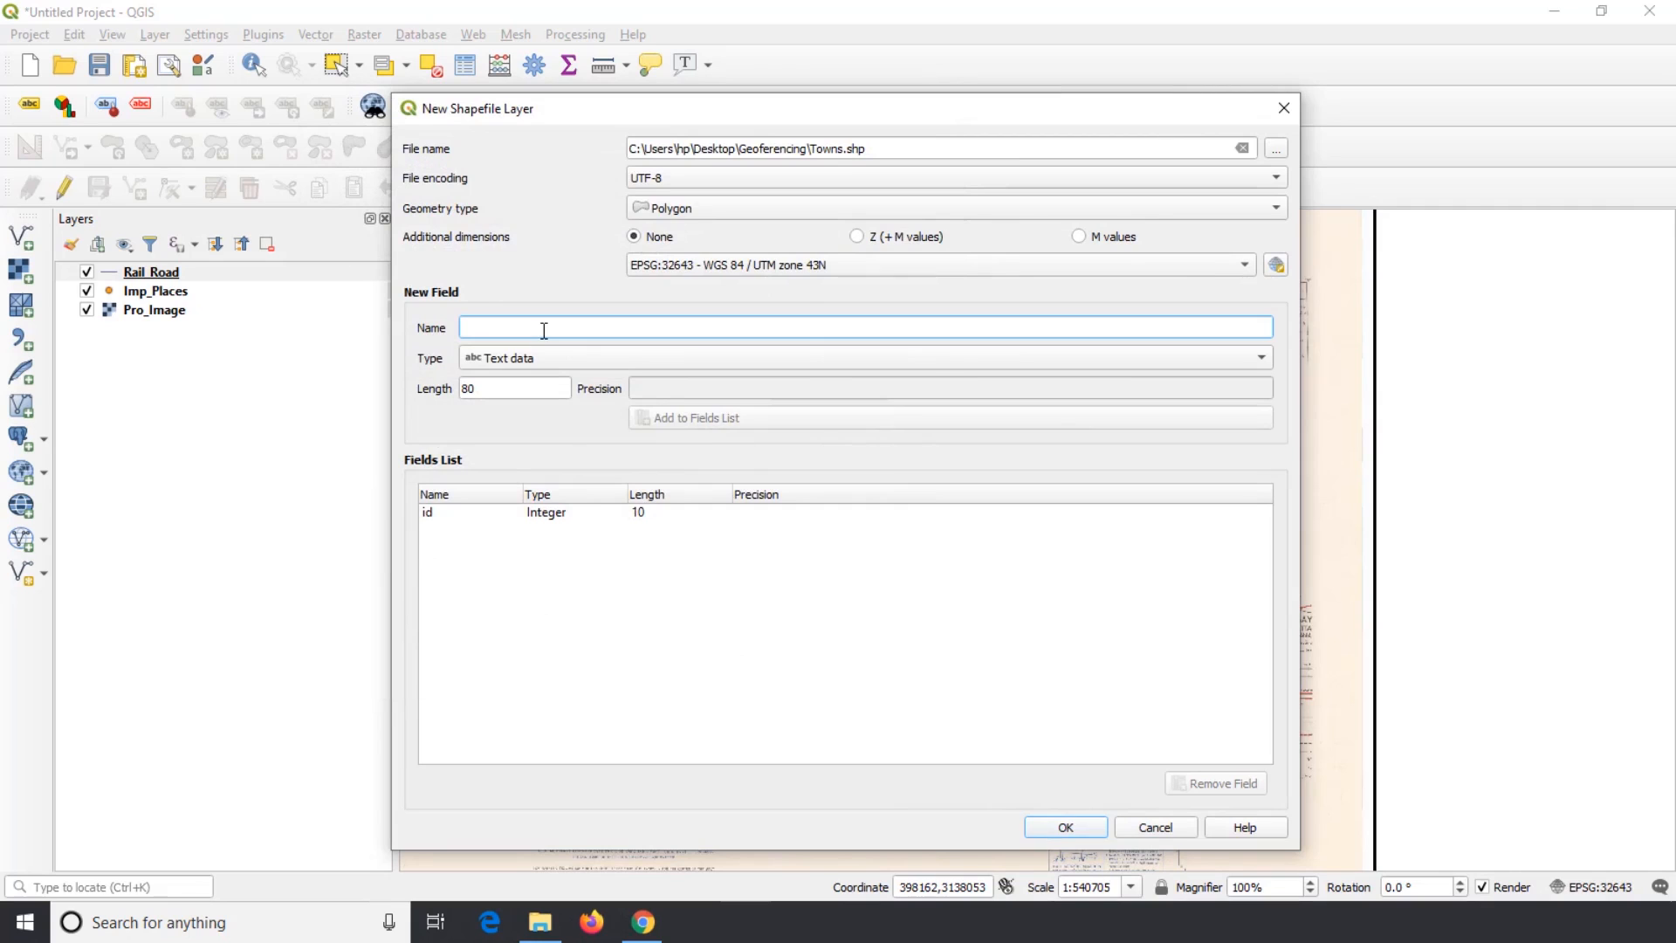
text(Tw)
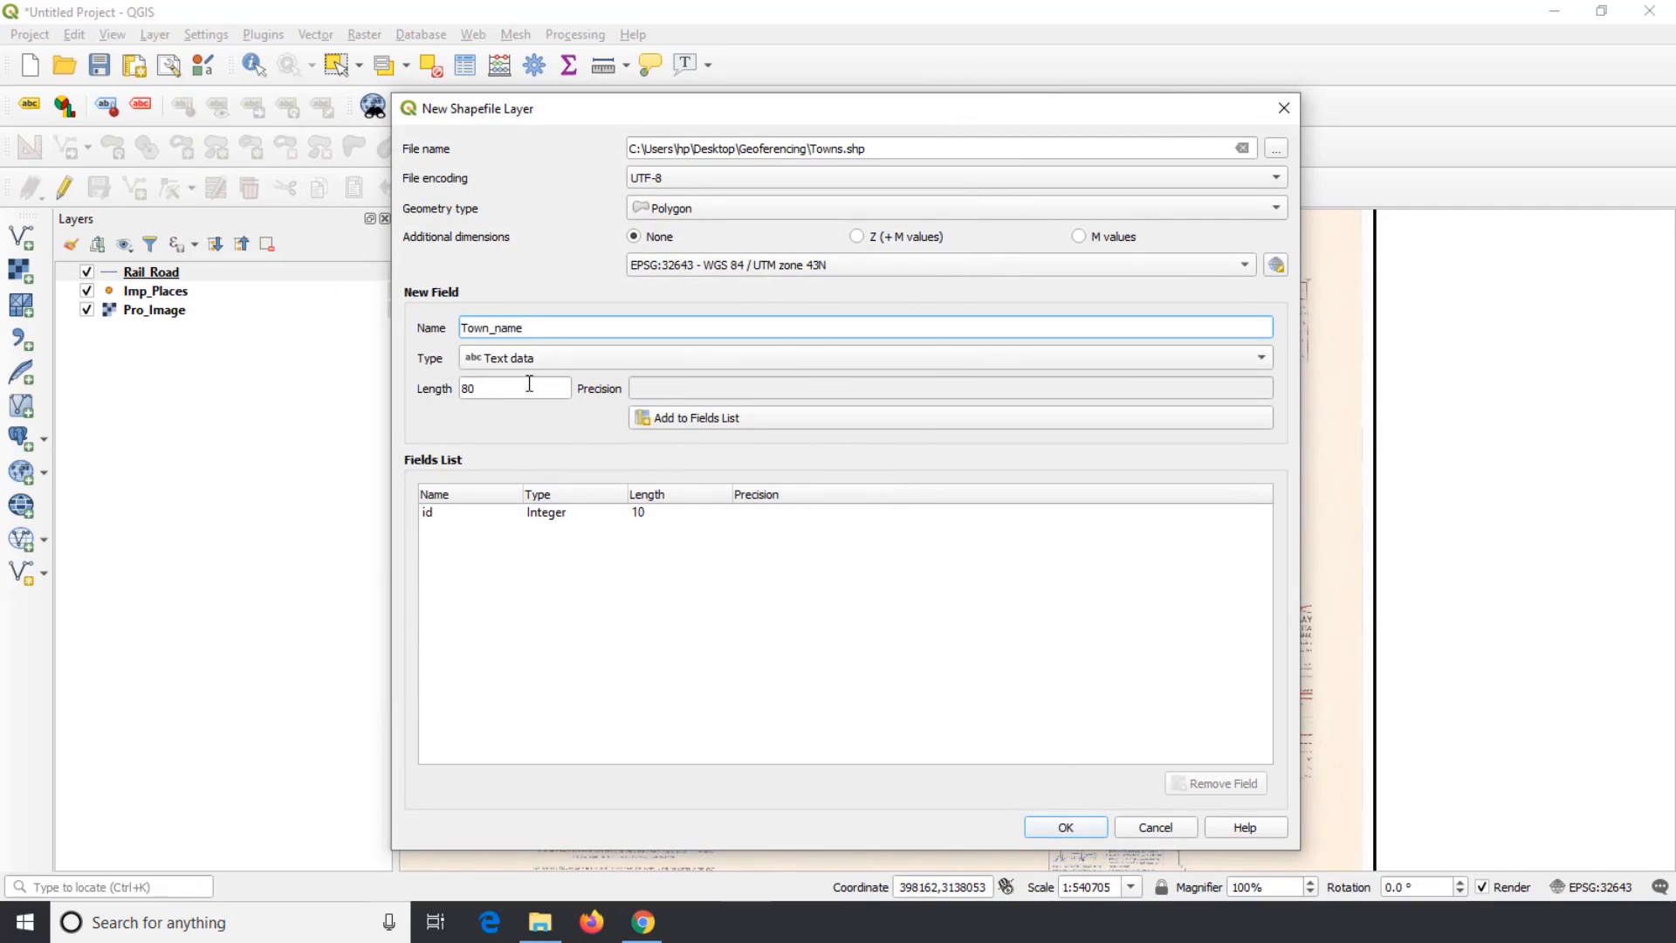
key(Tab)
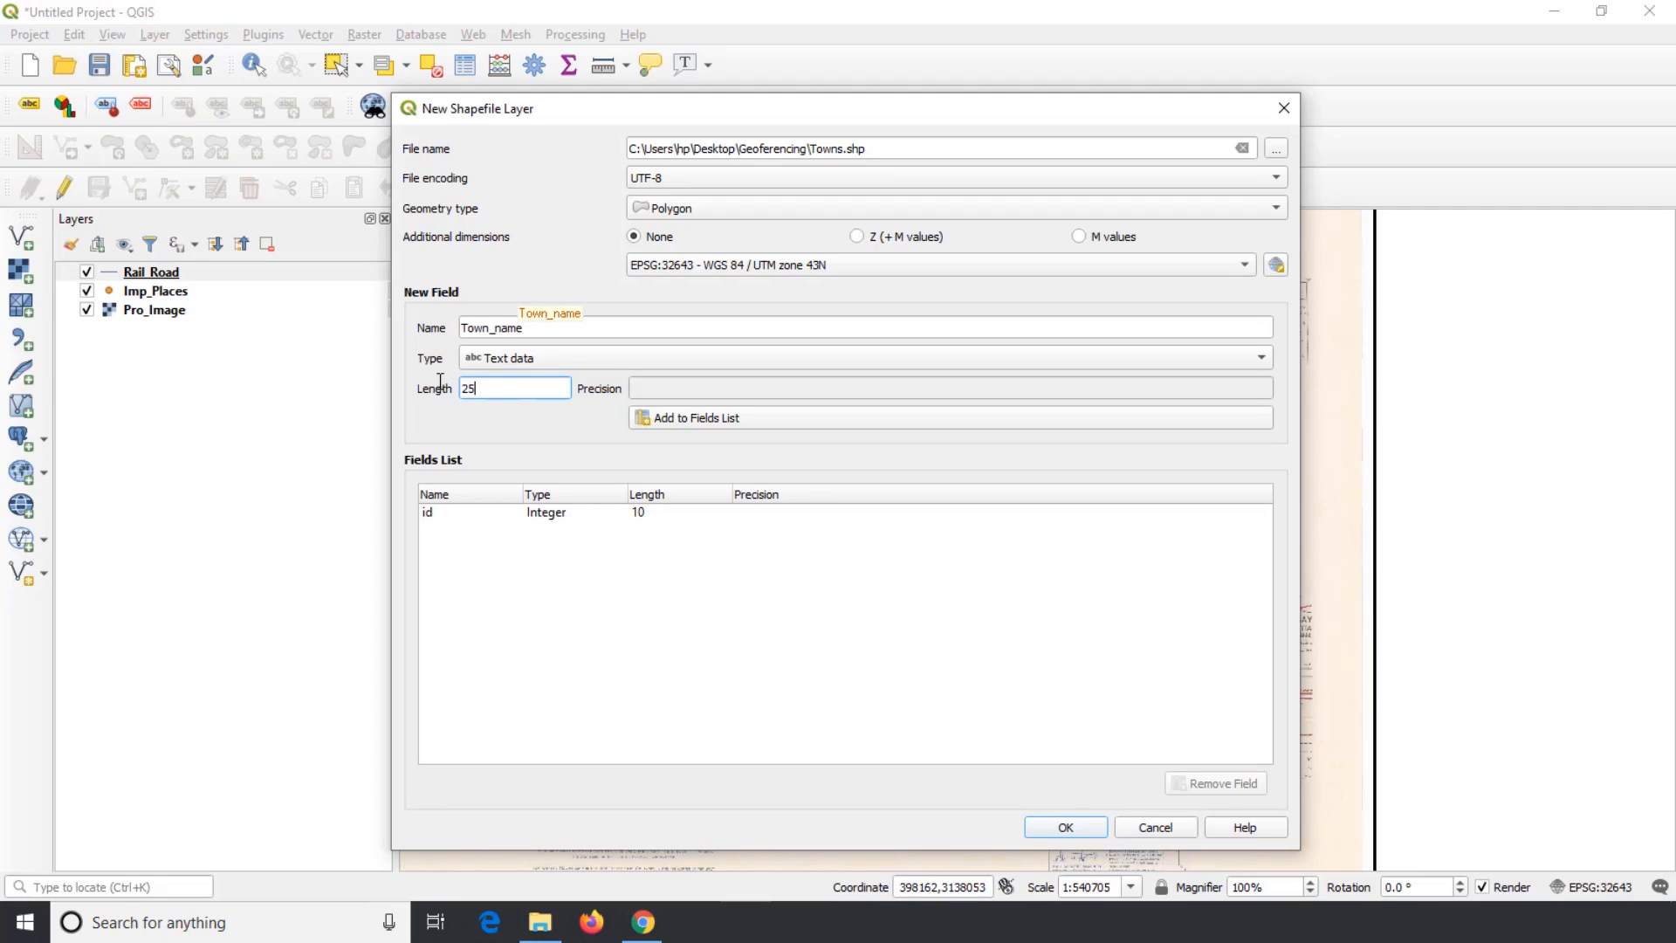
click(1066, 424)
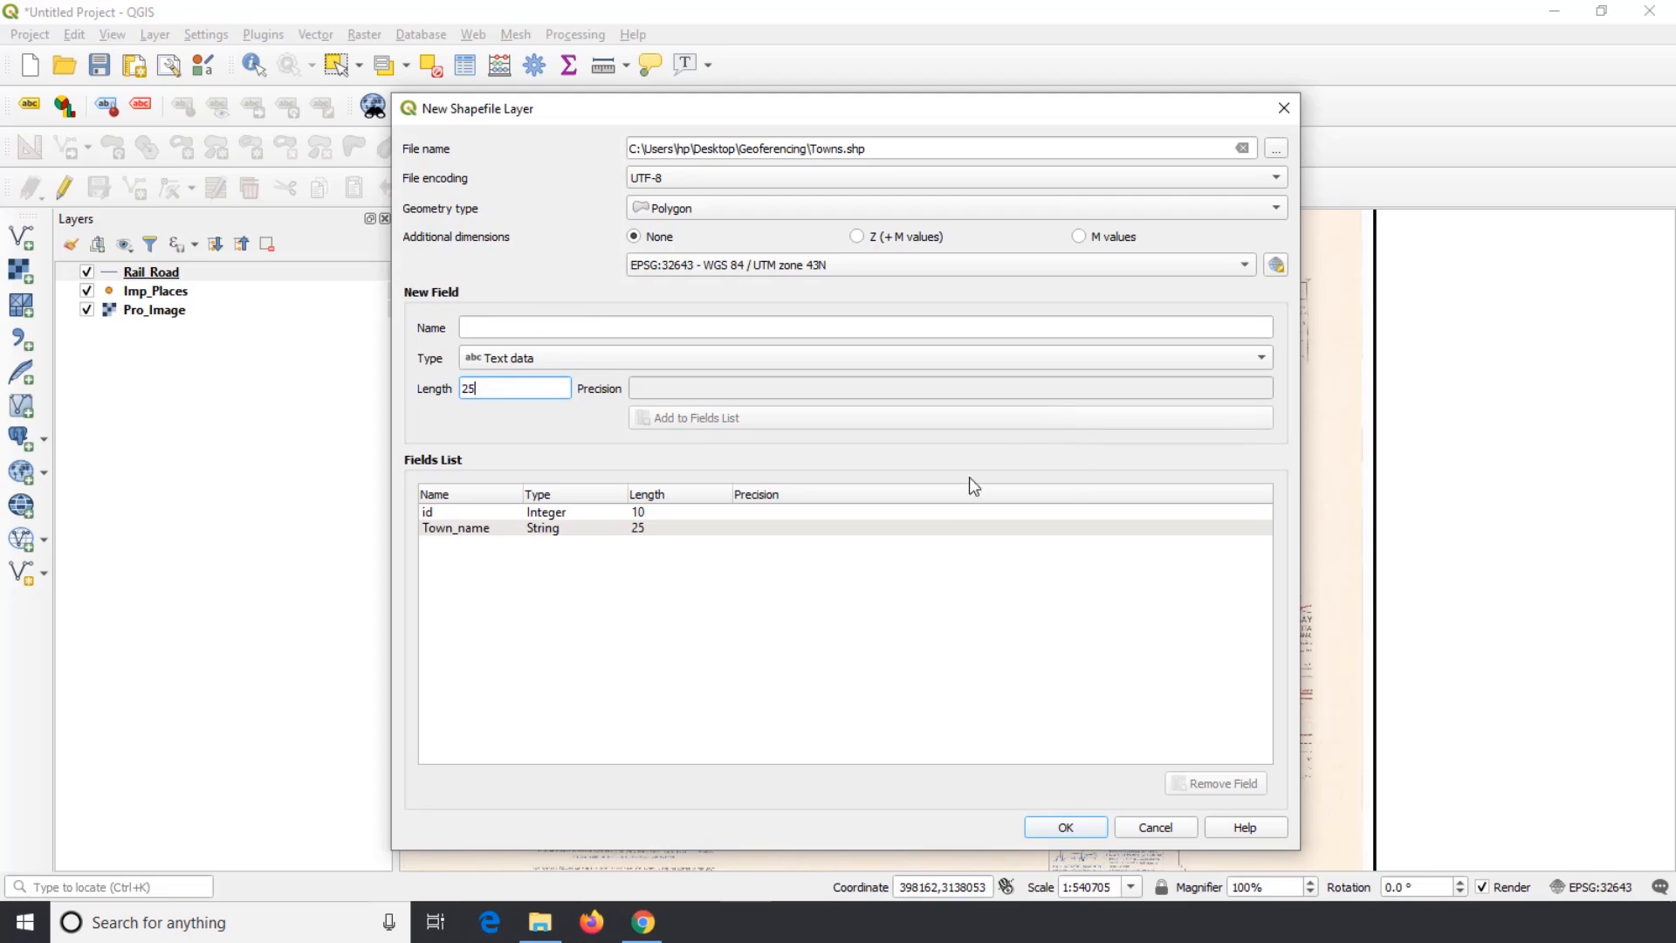
click(1066, 829)
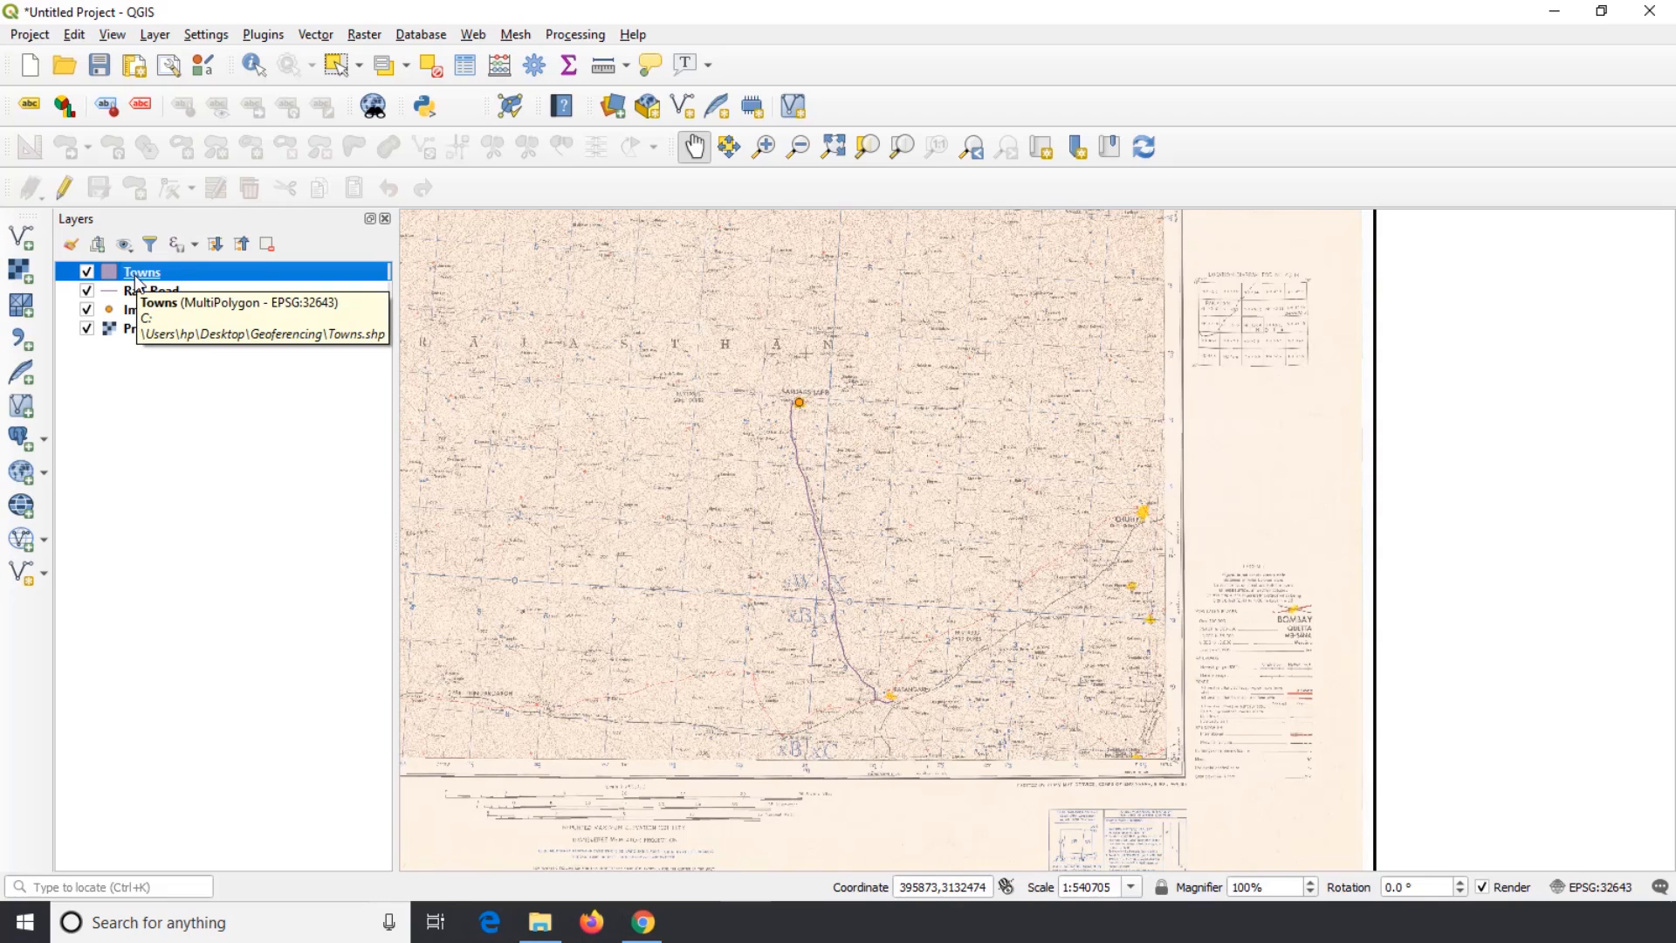
Enable editing on the Towns layer and trace the yellow Sardarshahr town area as one polygon, following its whole outline
click(65, 191)
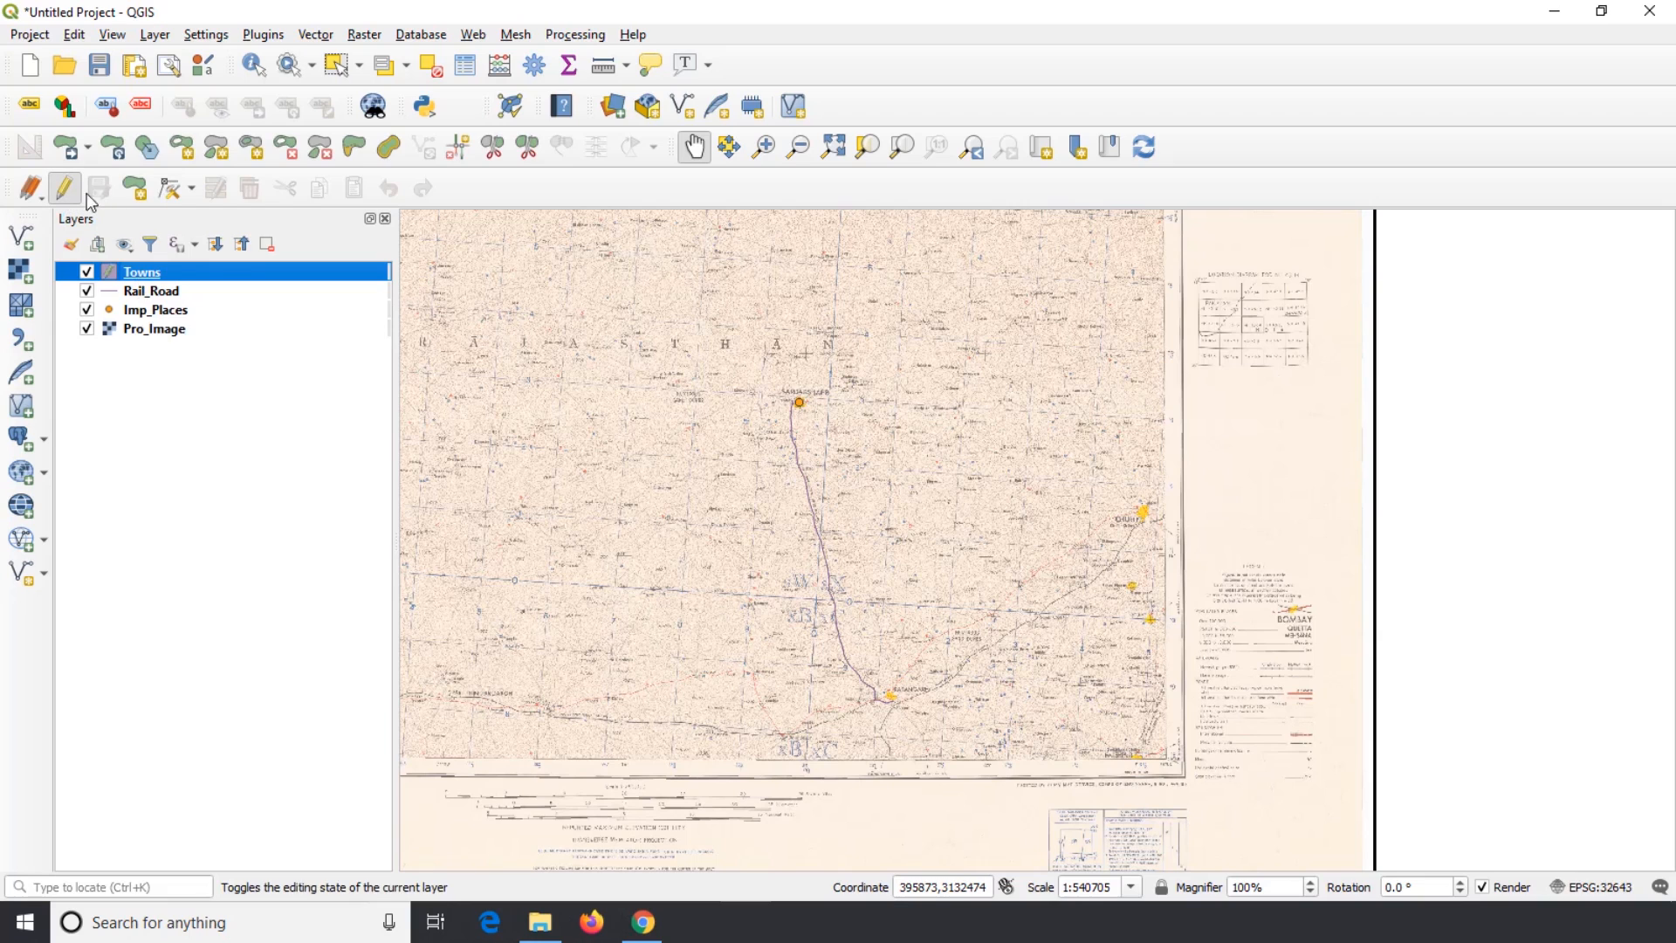
click(133, 188)
scroll(797, 396, down, 2)
scroll(800, 399, up, 2)
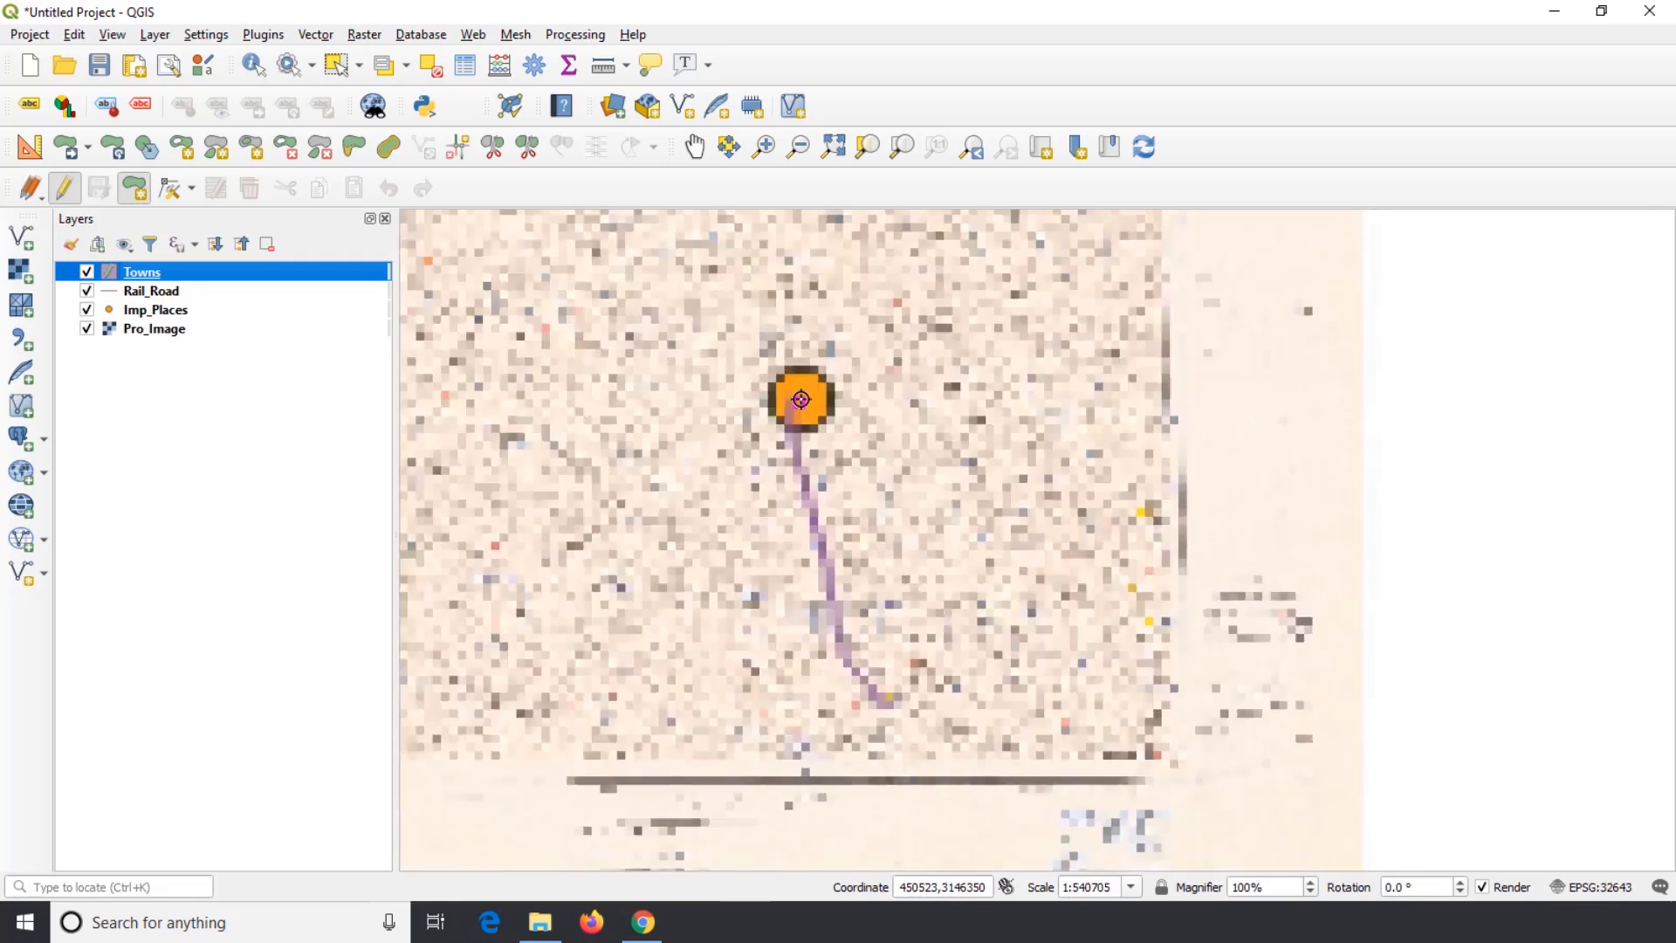
scroll(801, 399, up, 3)
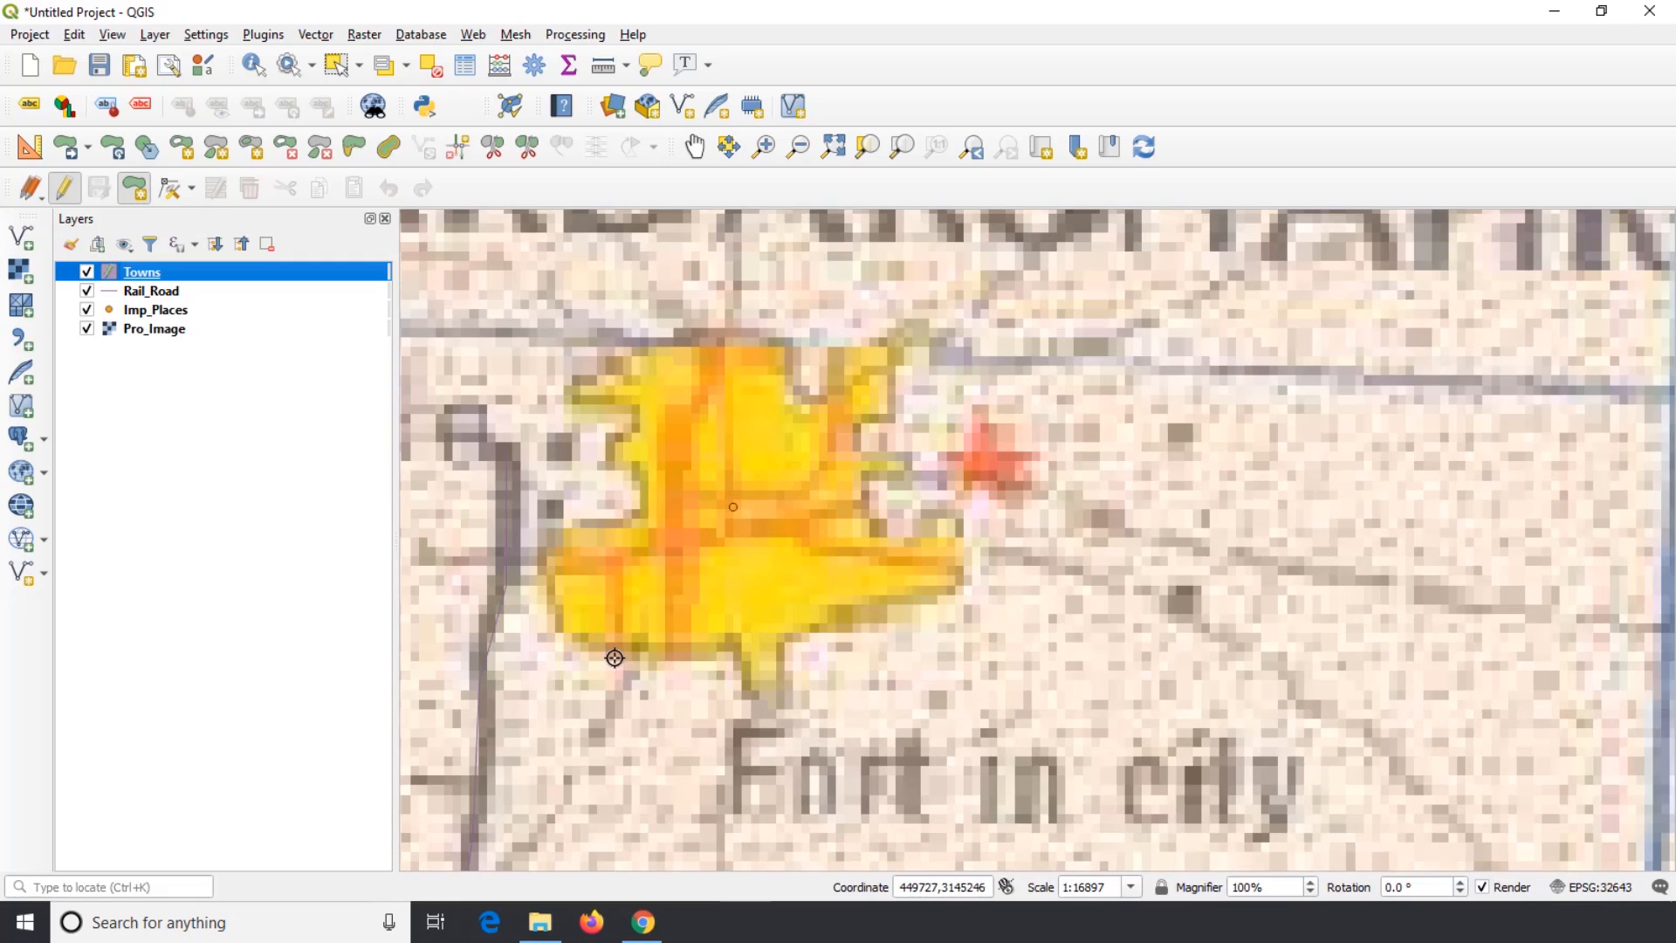
click(615, 657)
click(553, 566)
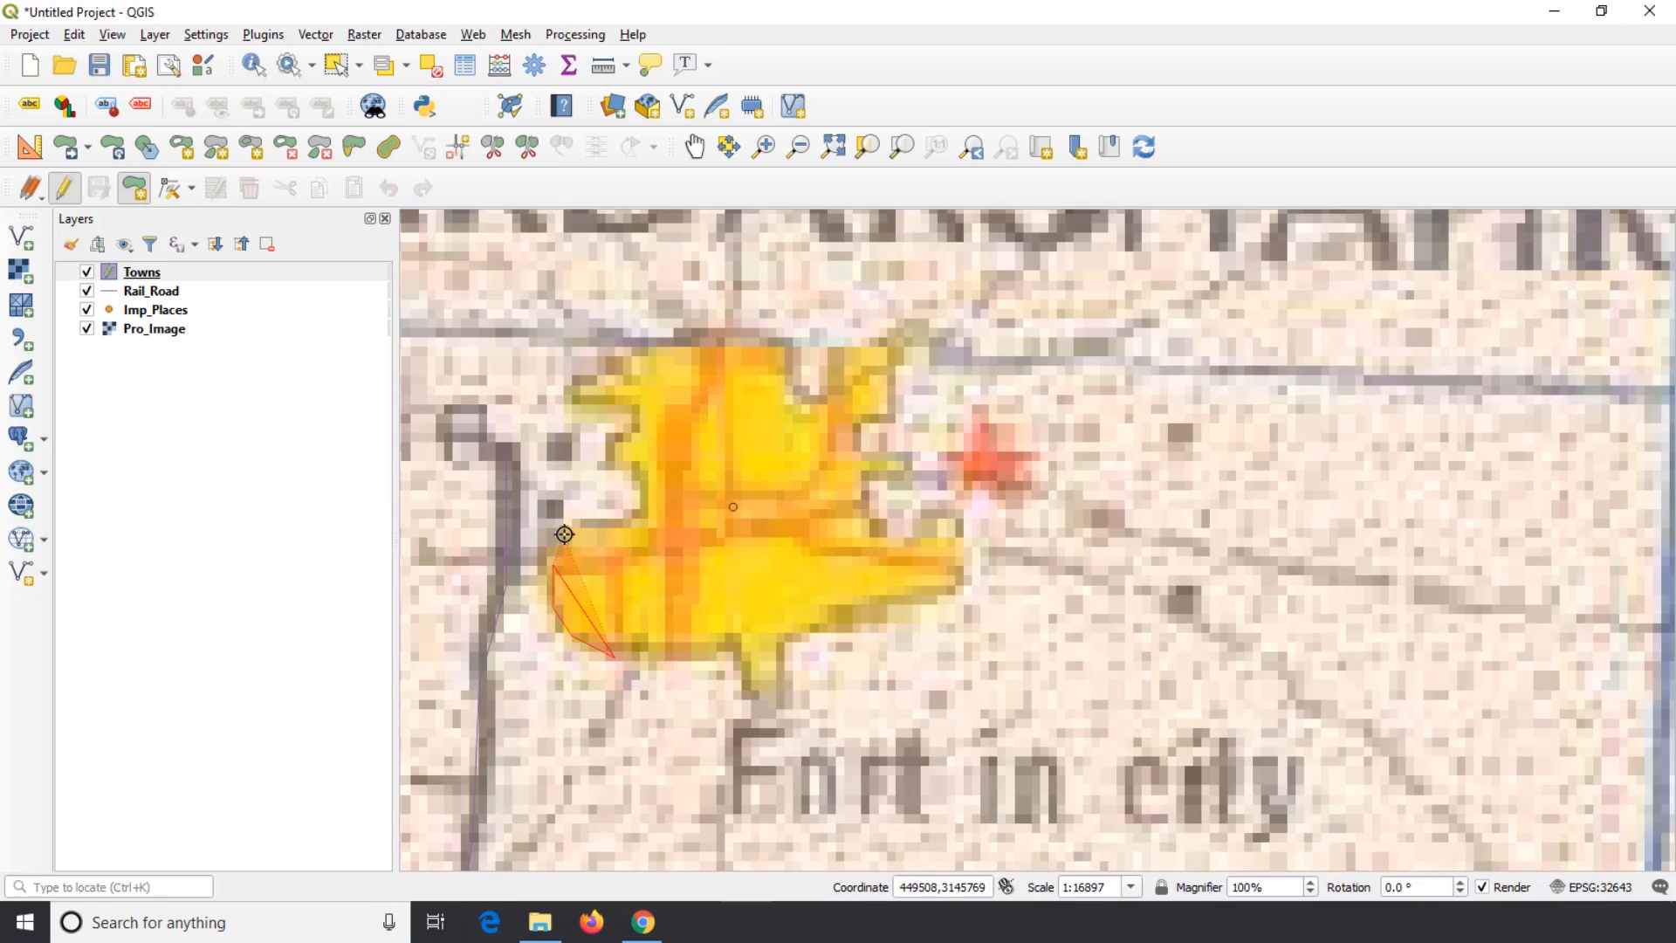
click(565, 534)
scroll(676, 542, down, 2)
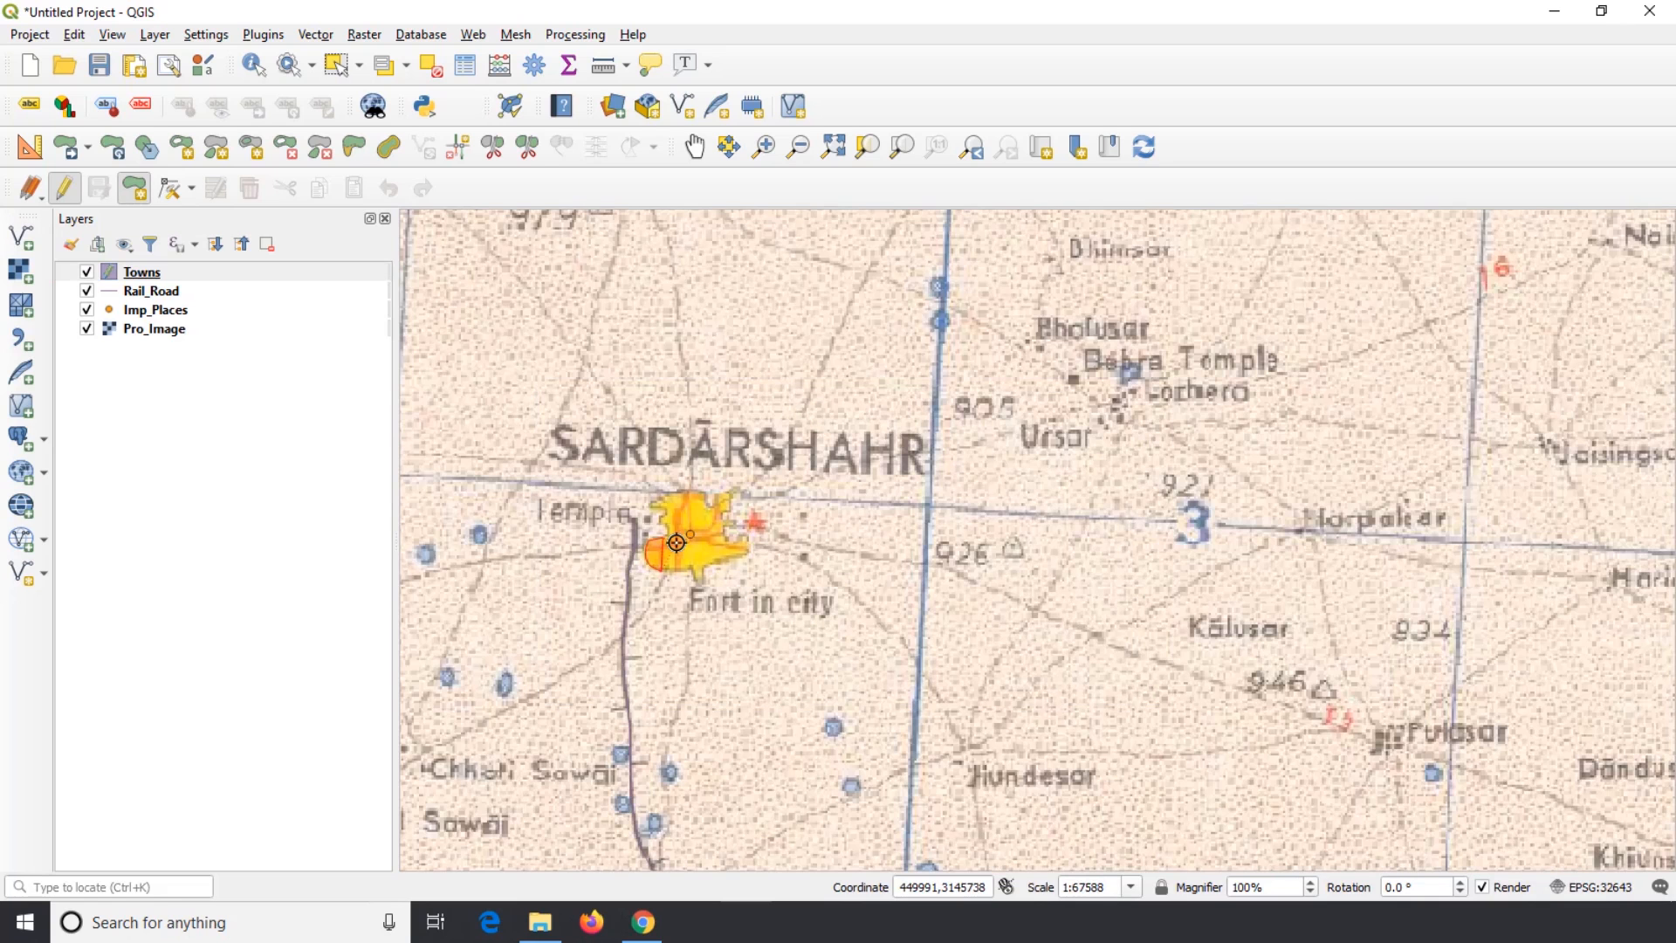
scroll(676, 542, up, 2)
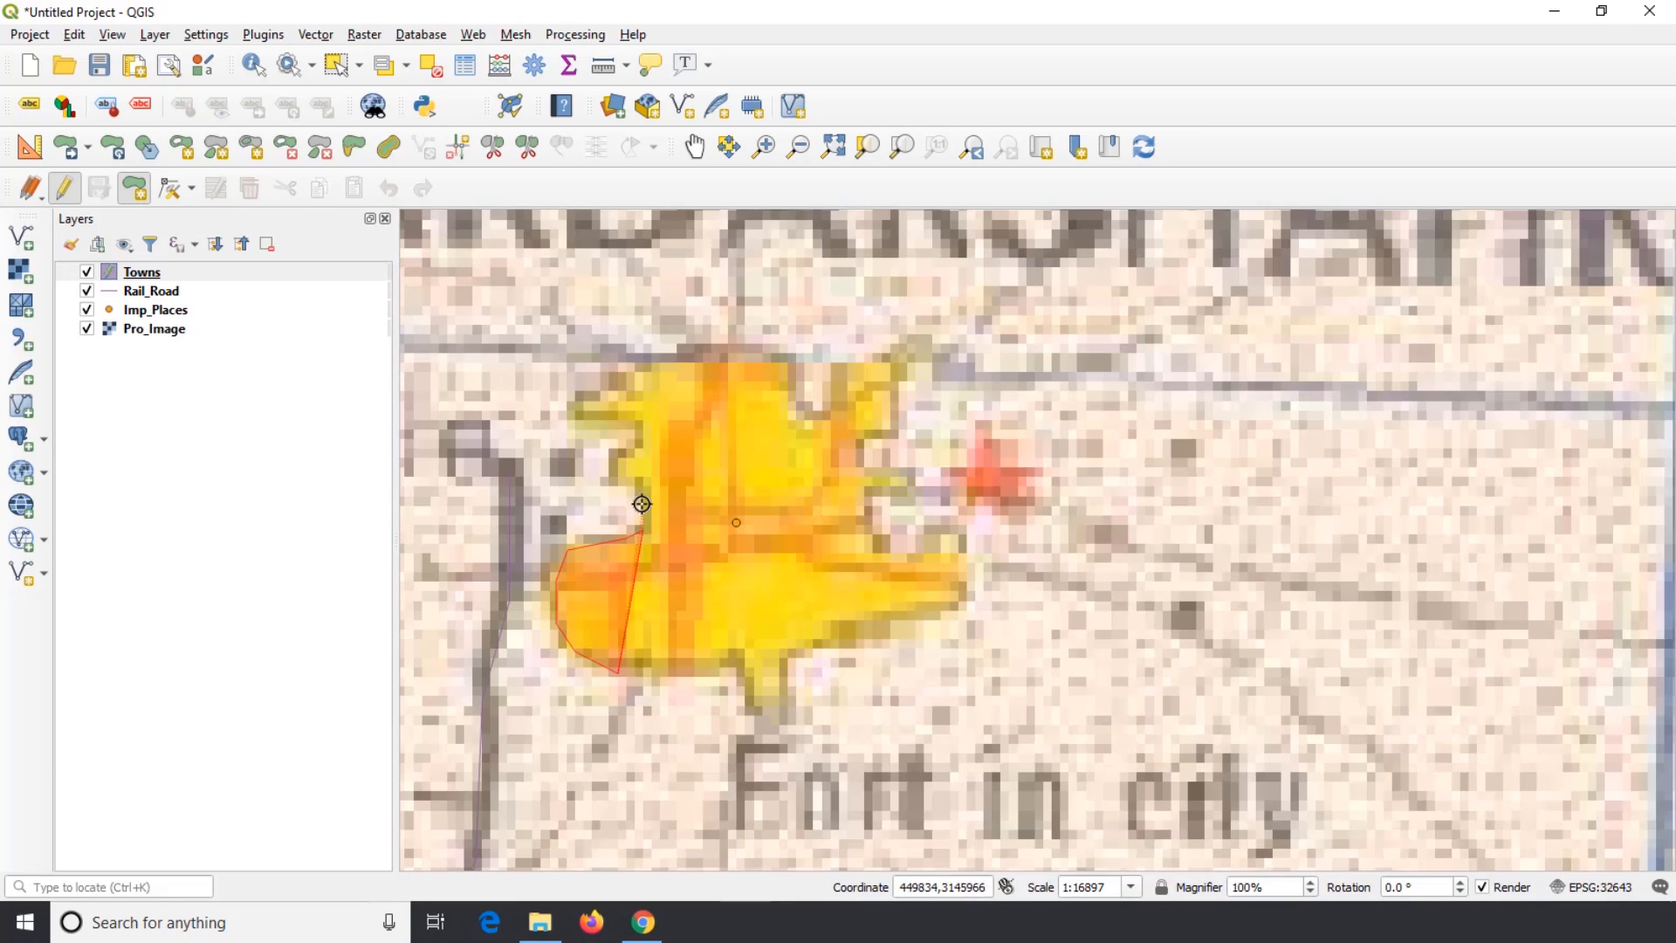
click(628, 488)
click(630, 444)
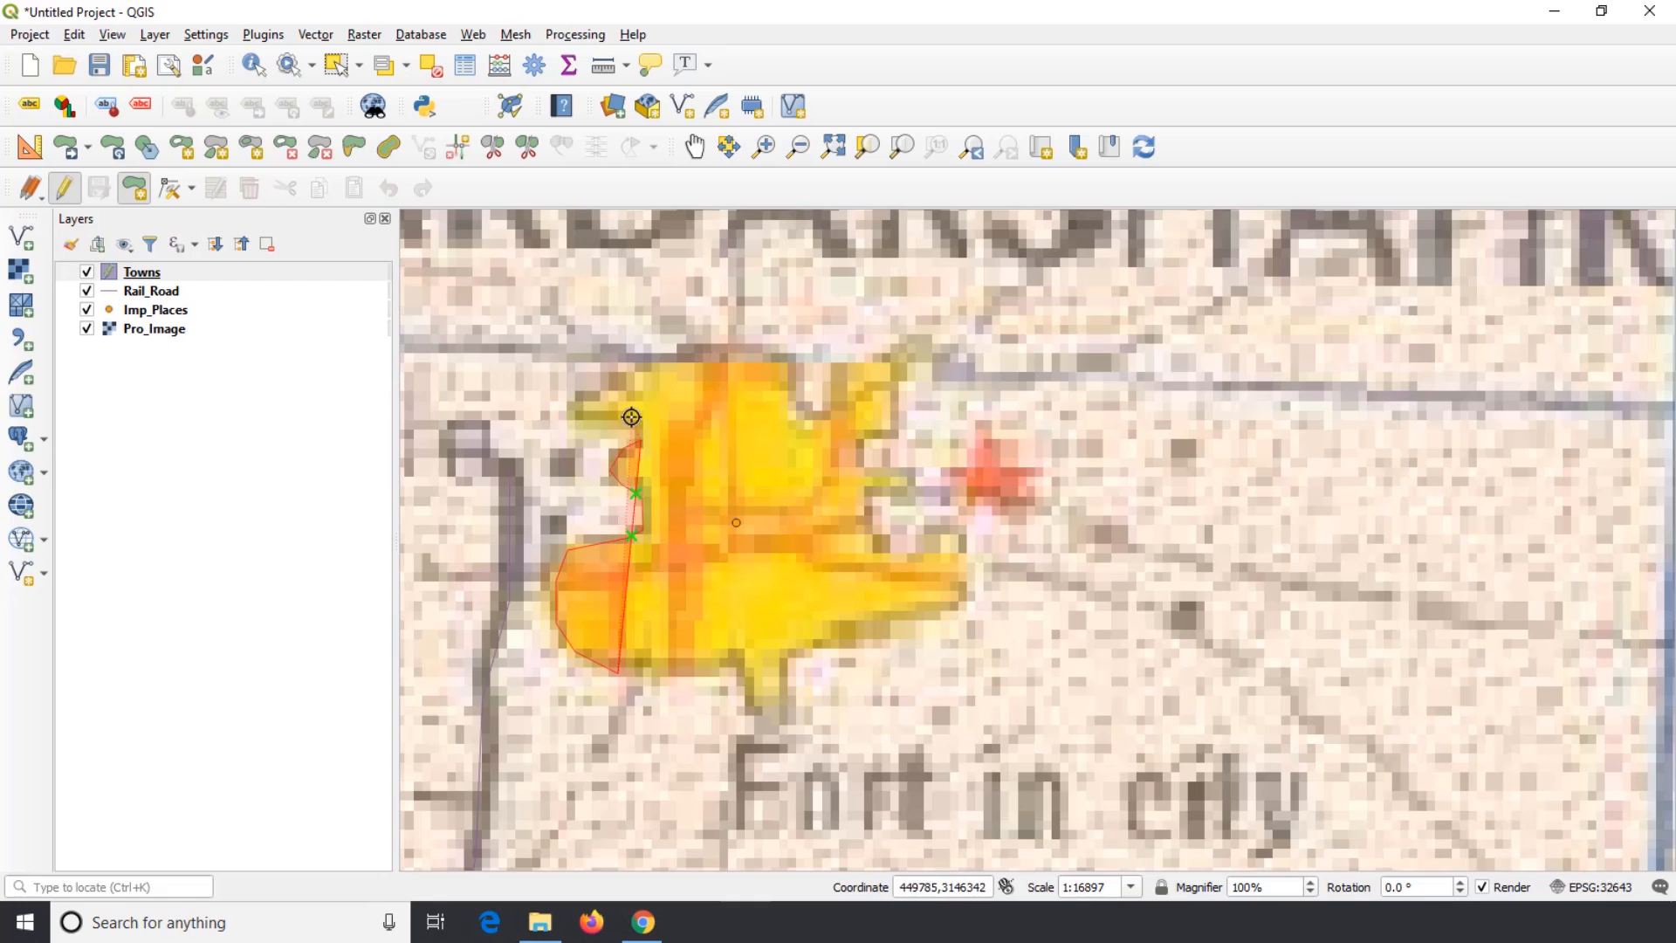
click(576, 415)
click(580, 395)
click(621, 383)
click(662, 354)
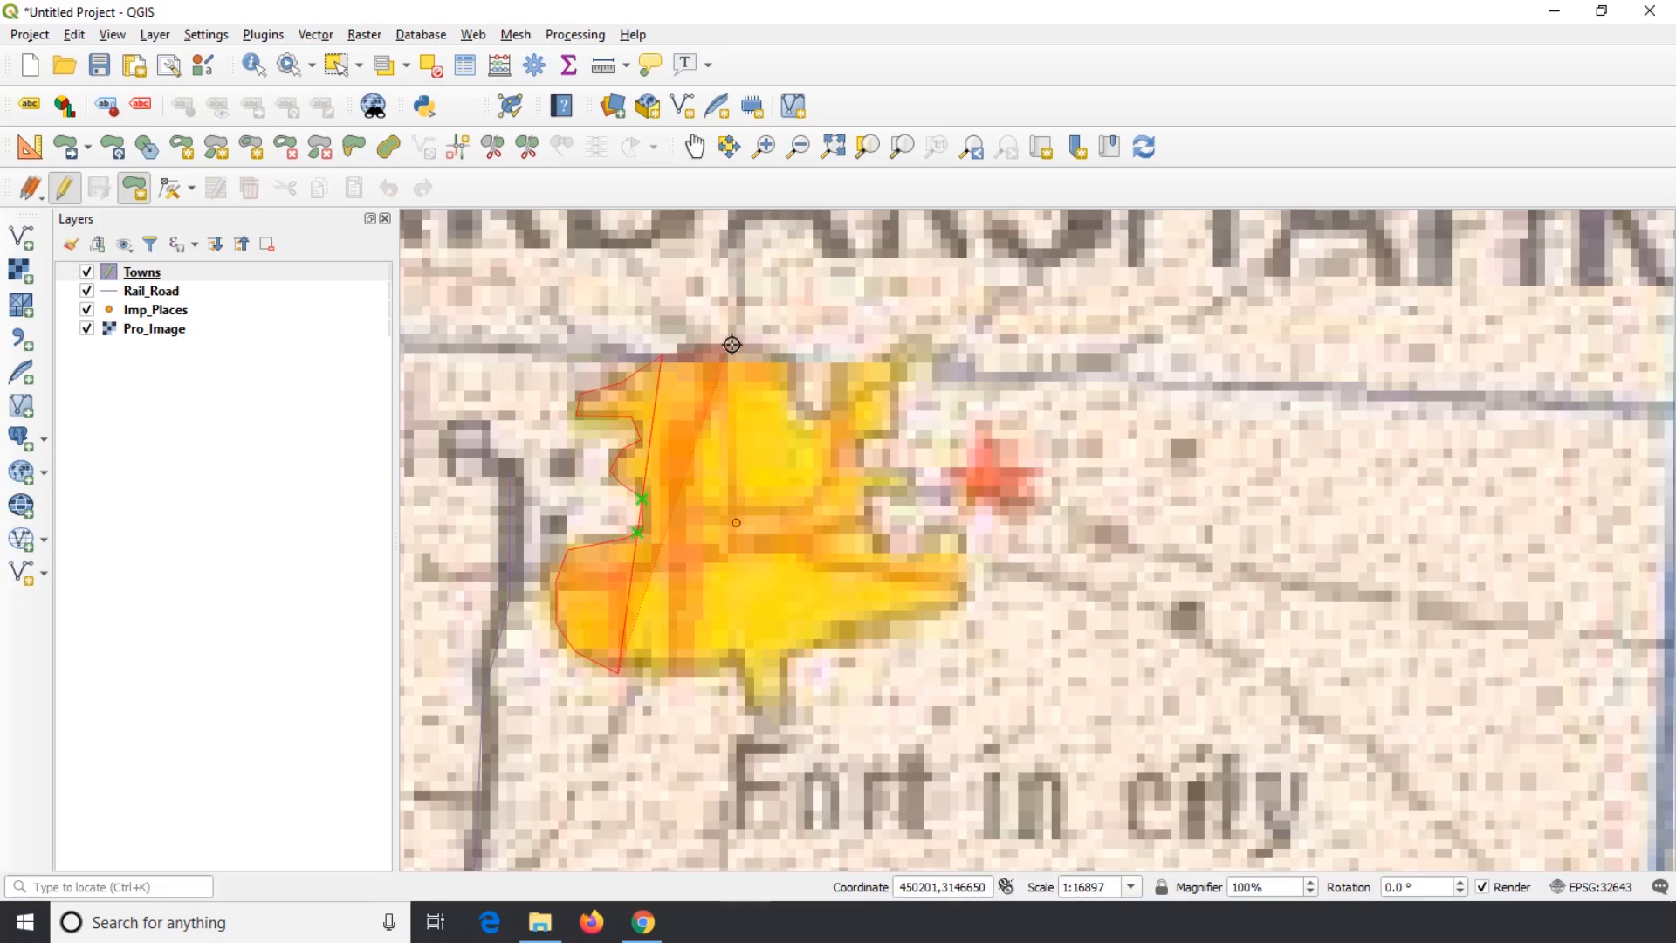
click(734, 344)
click(790, 358)
click(801, 403)
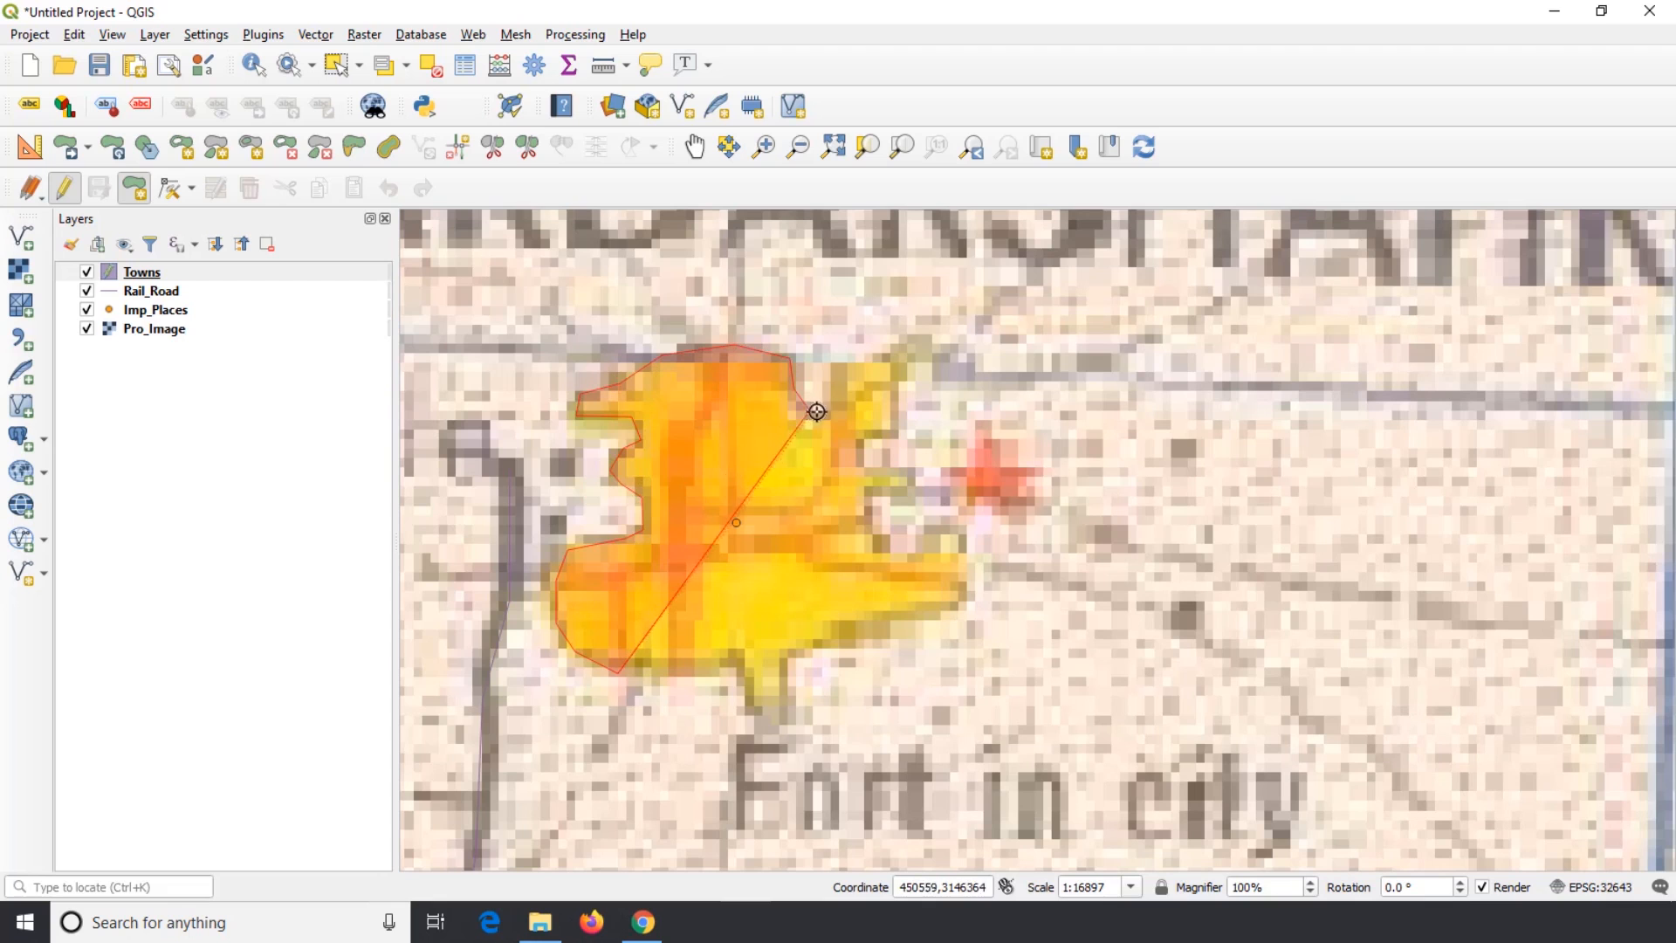
click(826, 411)
click(831, 382)
click(849, 367)
click(900, 367)
click(894, 407)
click(870, 430)
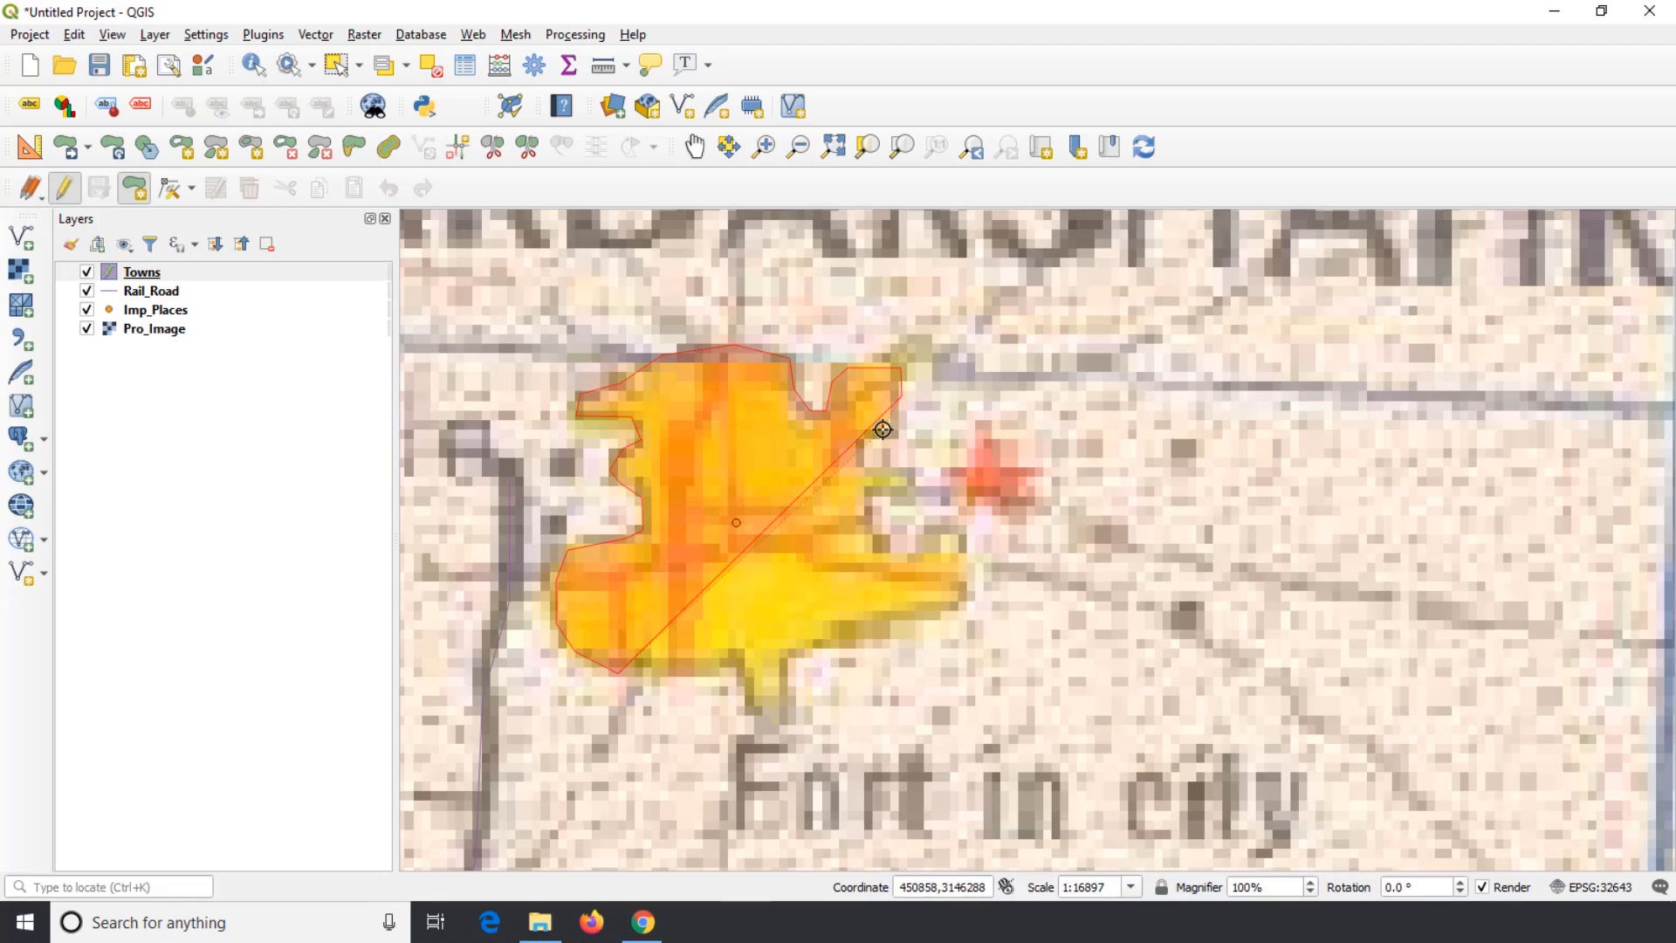
click(864, 475)
click(870, 517)
click(890, 545)
click(911, 550)
click(944, 537)
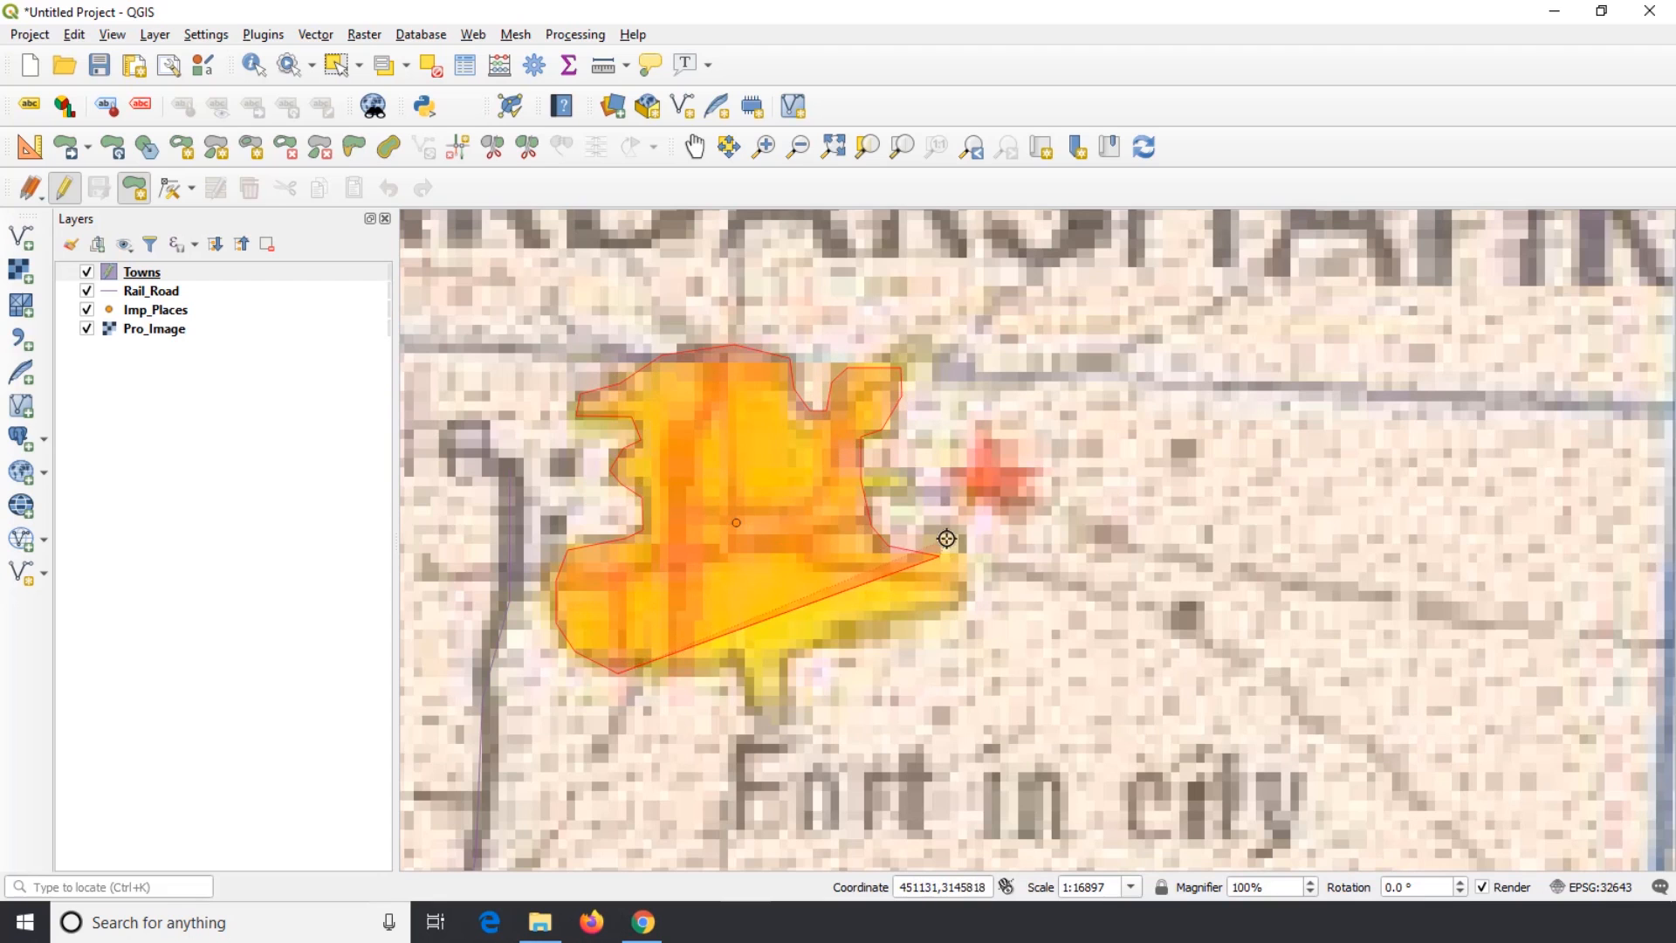
click(964, 556)
click(962, 596)
click(941, 617)
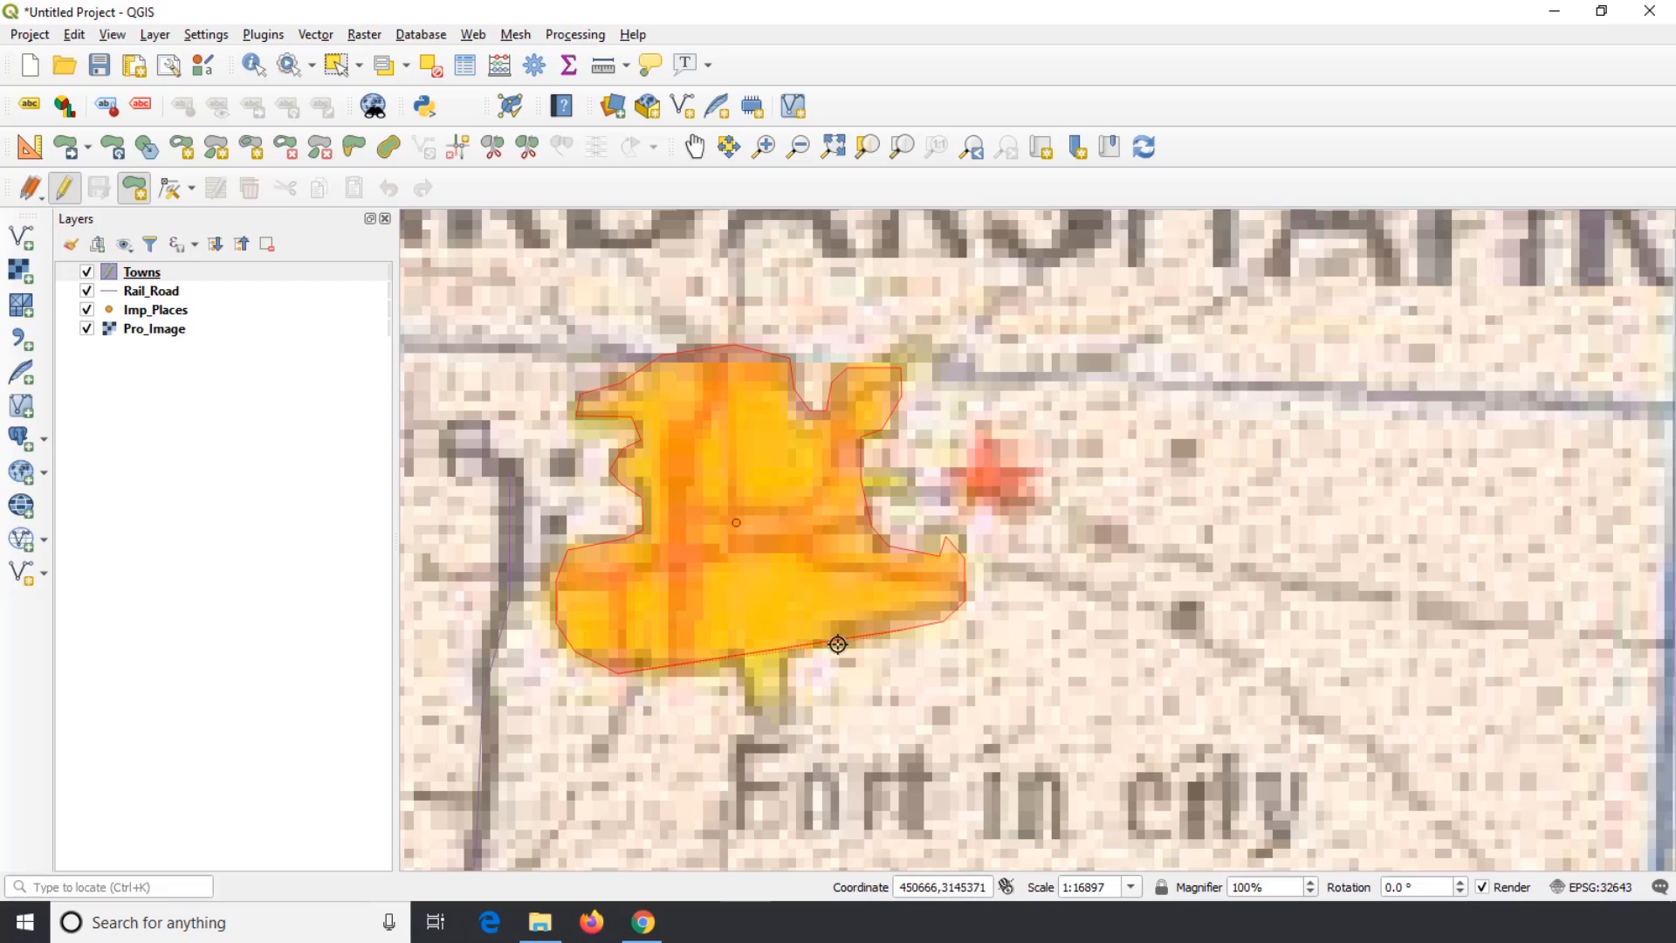
click(789, 661)
click(780, 709)
click(758, 721)
click(741, 693)
click(740, 666)
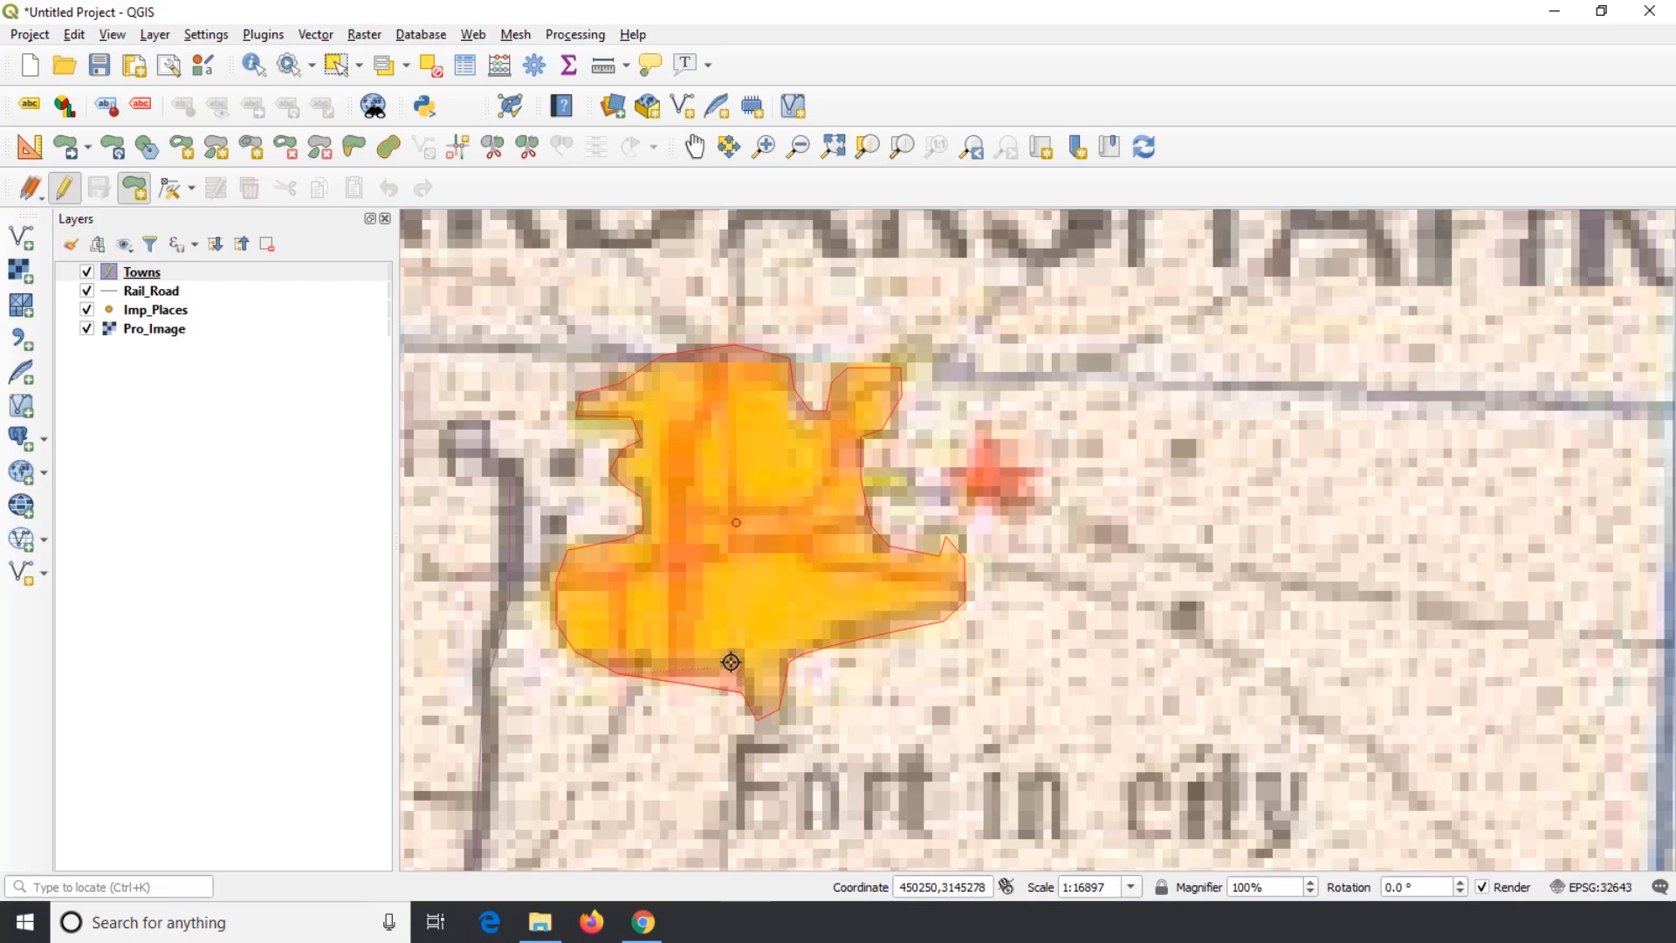
click(708, 660)
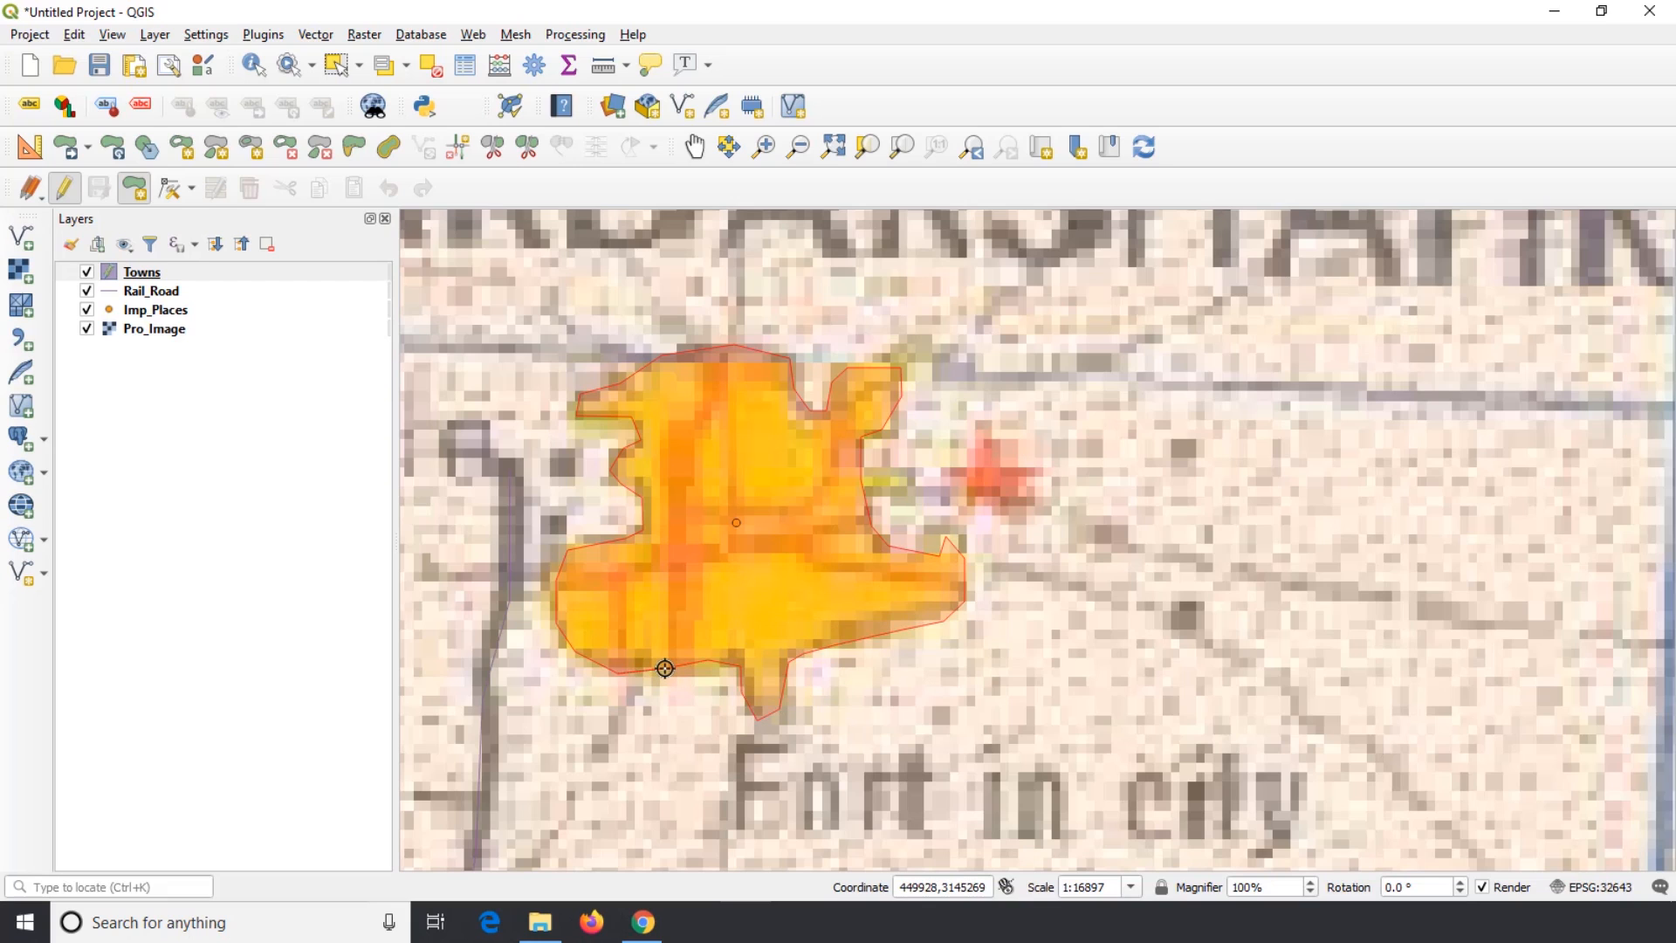
right_click(661, 668)
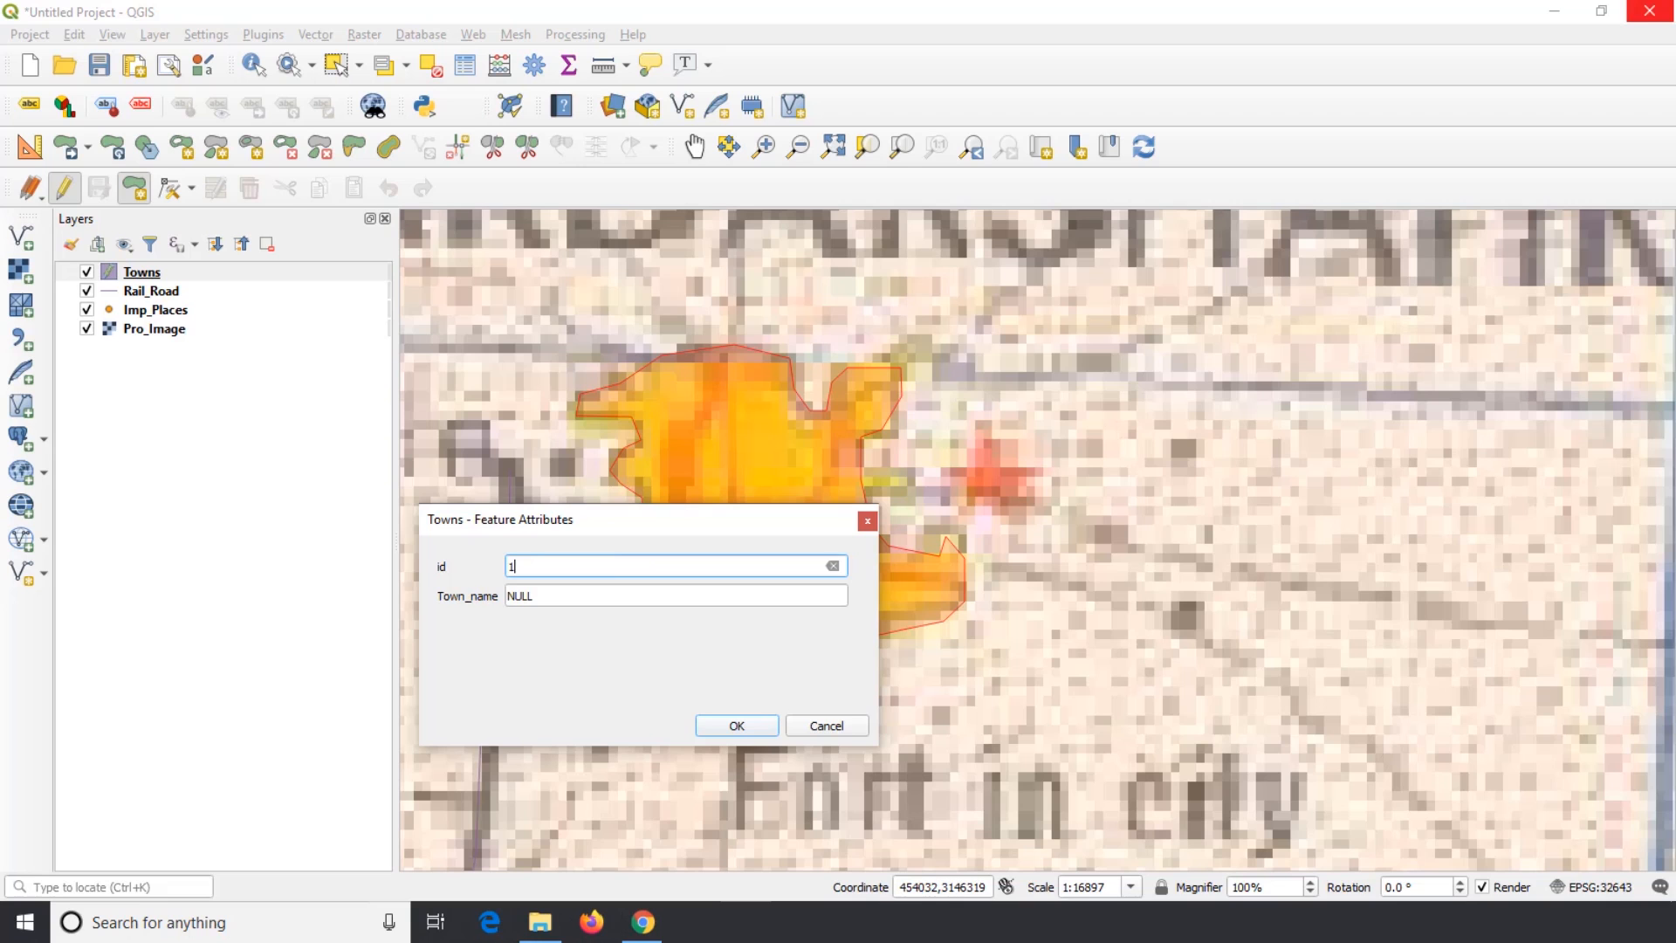
Give the new town polygon id 1 and Town_name Sardarshahr, and accept its attributes
key(Tab)
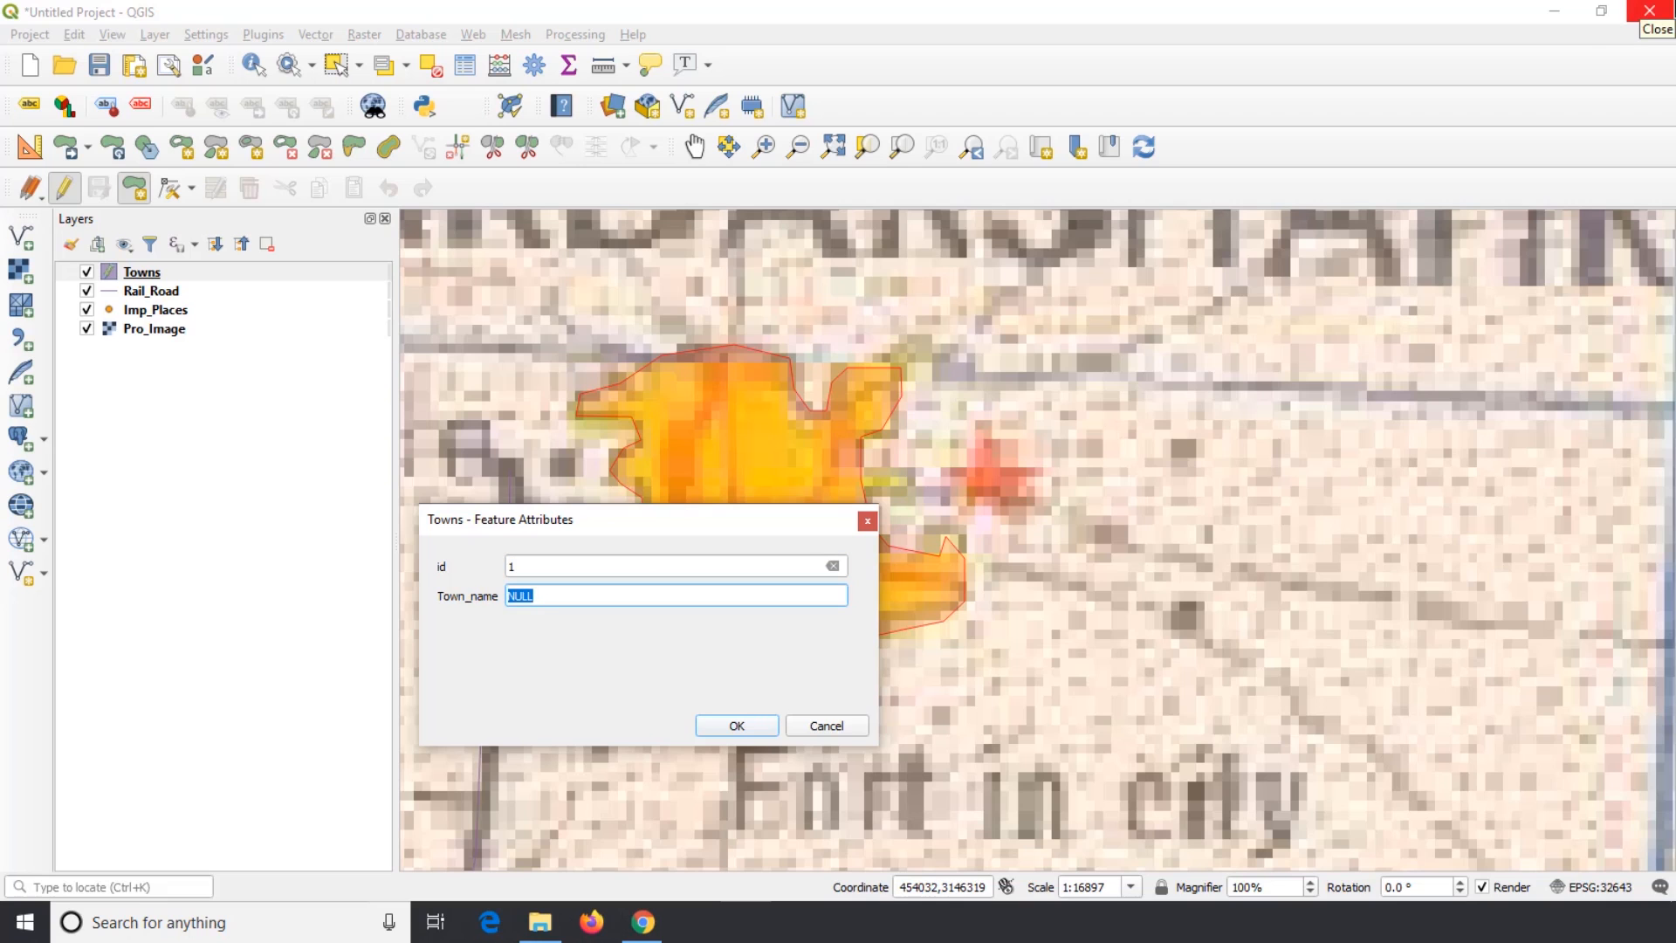
scroll(1284, 318, down, 1)
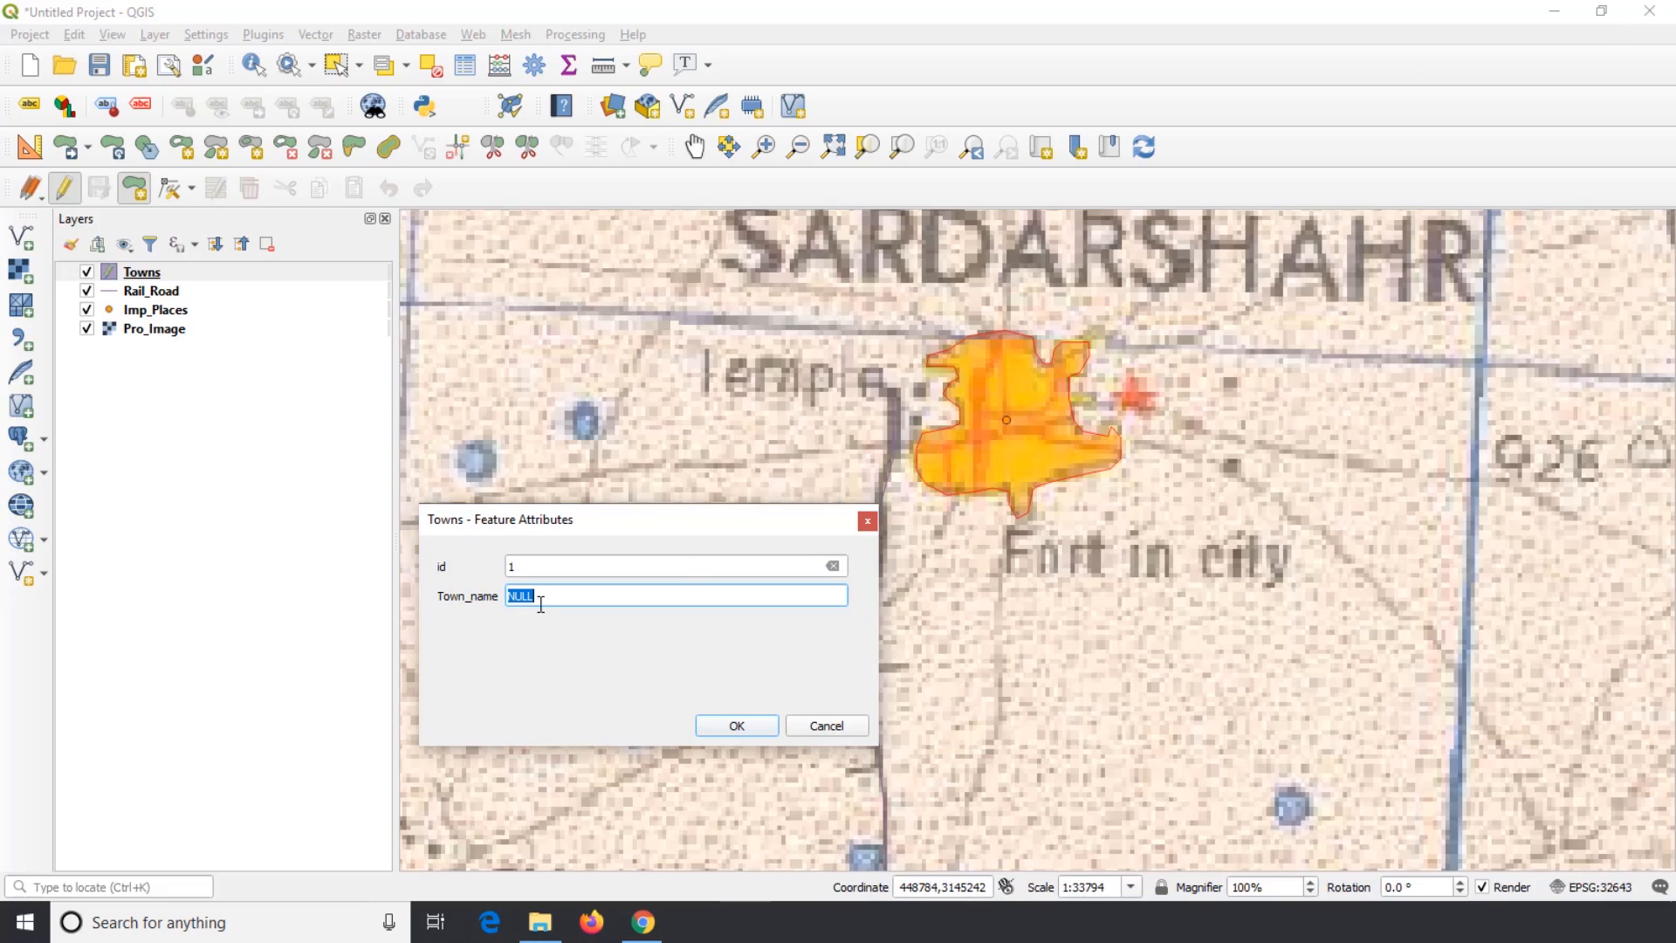
text(Sardarshahr)
click(738, 727)
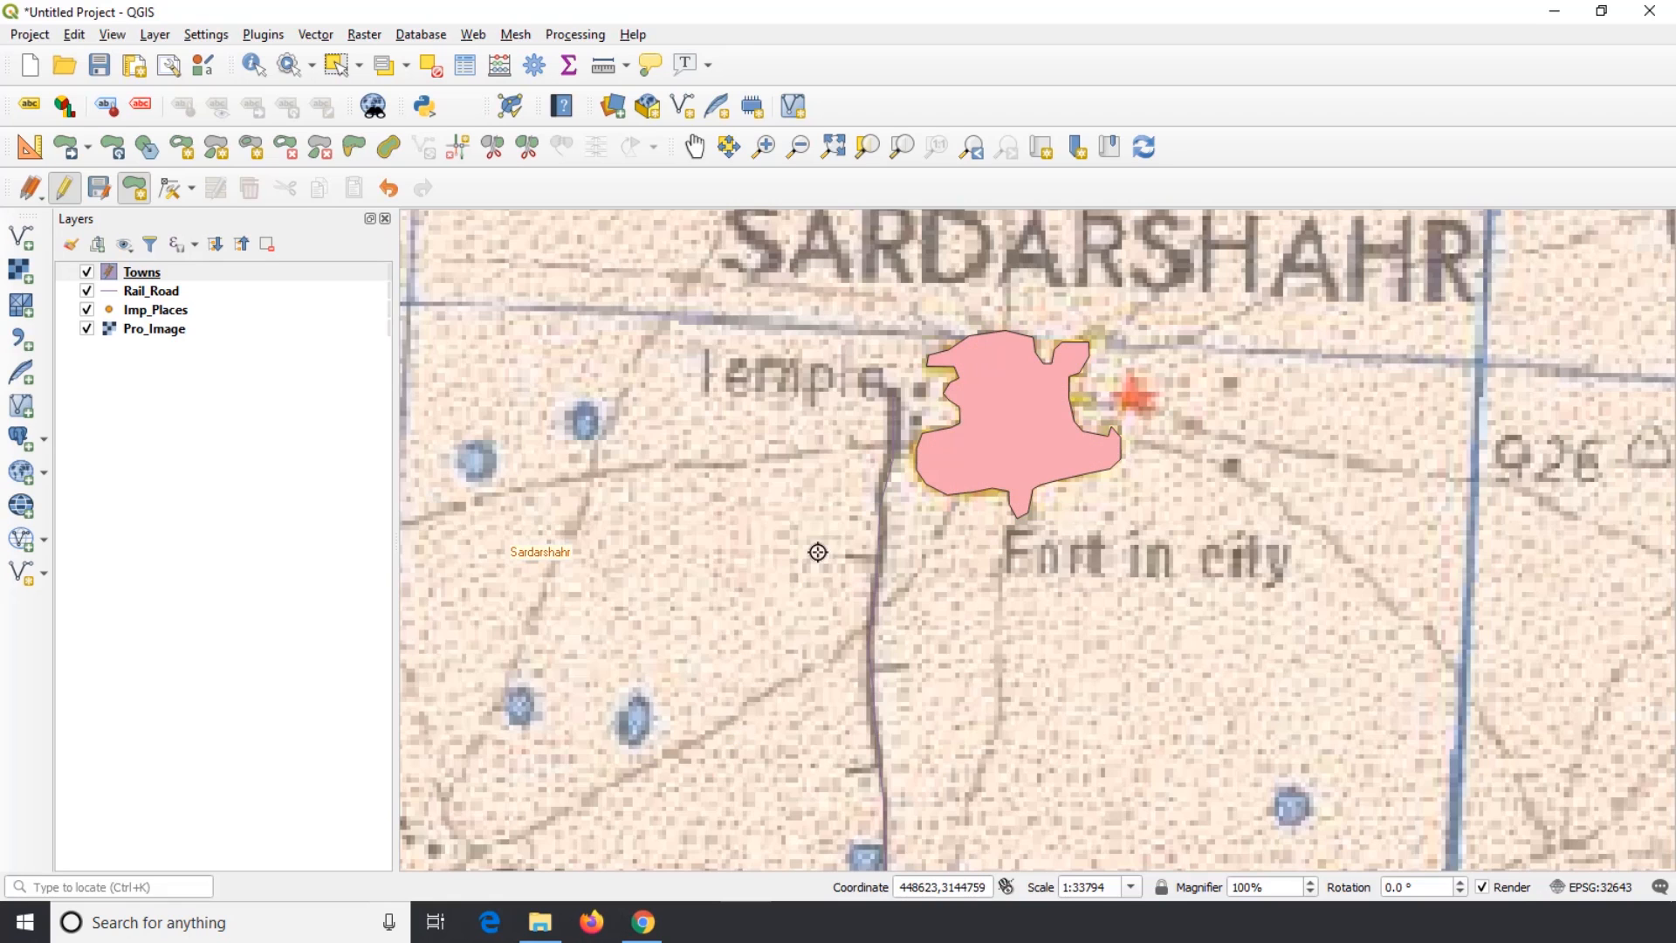
Examine the other yellow town areas around Churu in the eastern part of the map
click(689, 145)
drag(898, 599, 618, 438)
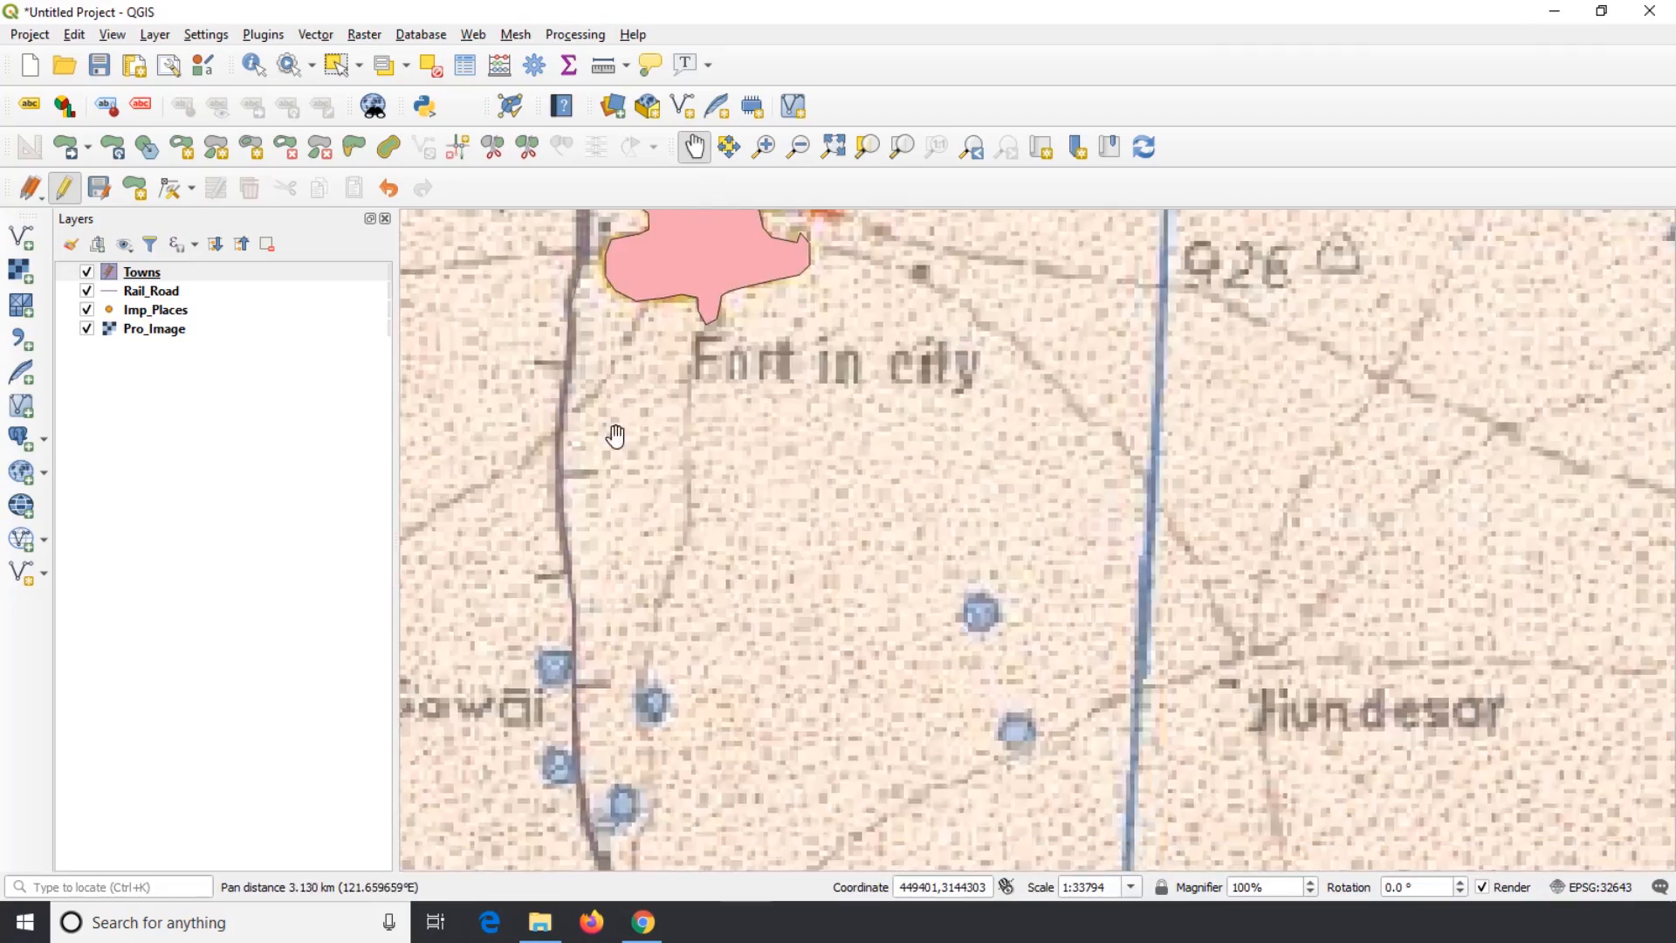
scroll(881, 543, down, 3)
drag(1313, 716, 950, 579)
scroll(1043, 483, up, 3)
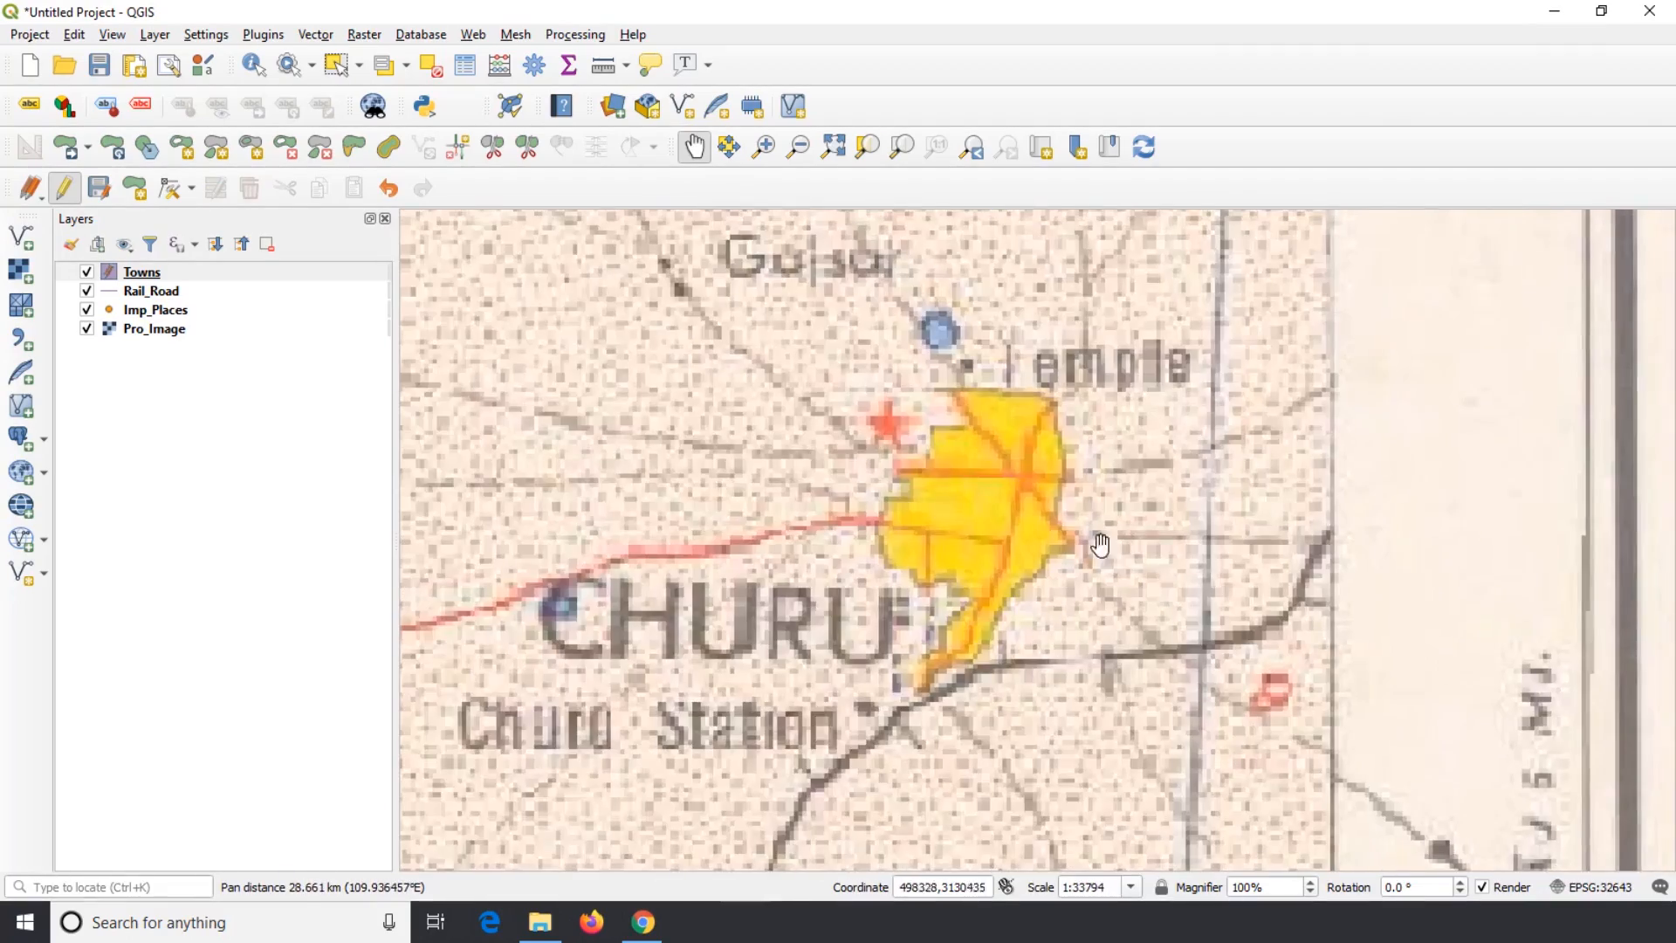
scroll(1043, 483, down, 2)
drag(688, 441, 741, 475)
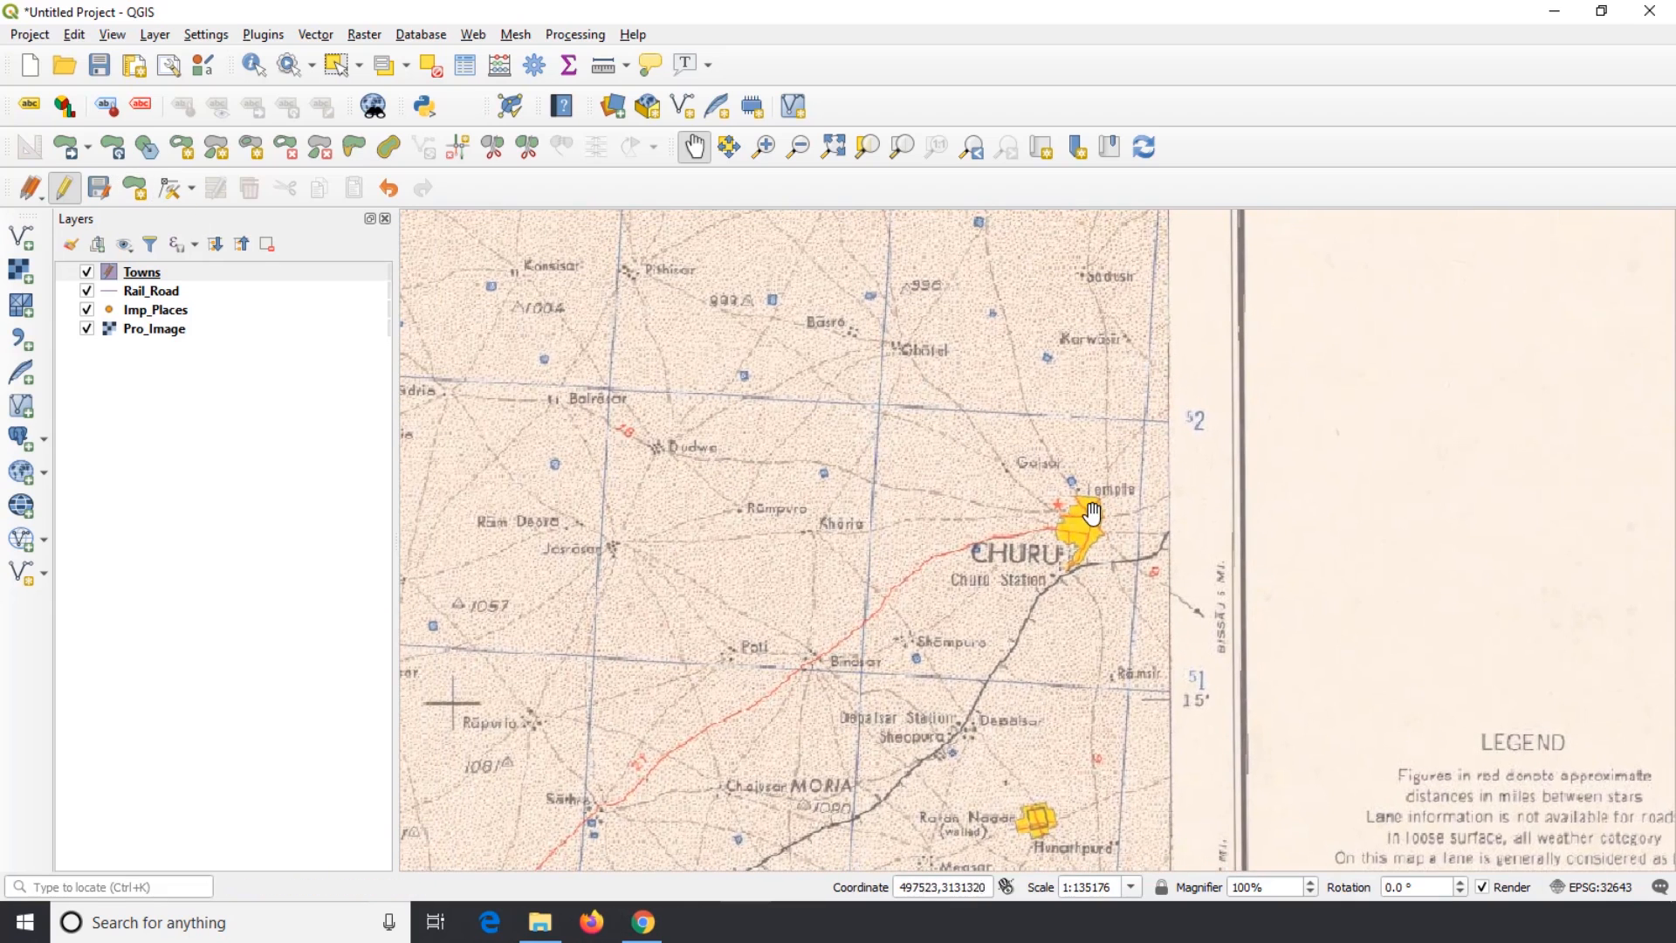
Stop editing the Towns layer and save its changes
click(65, 189)
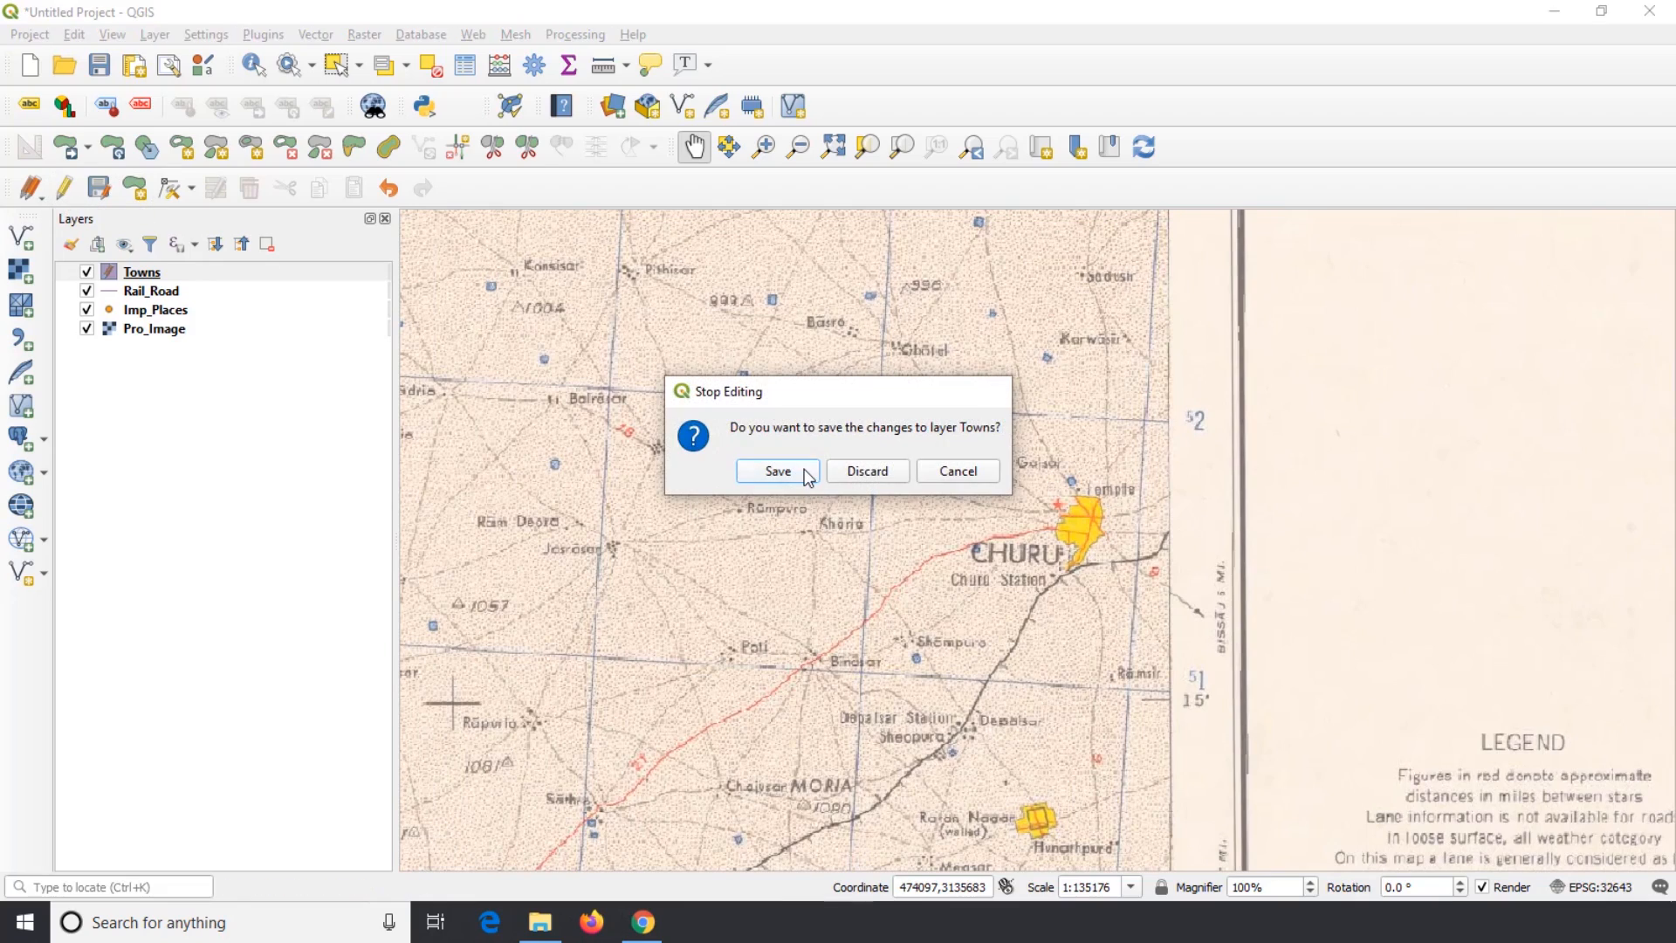
click(778, 471)
scroll(1002, 524, down, 2)
drag(727, 490, 753, 500)
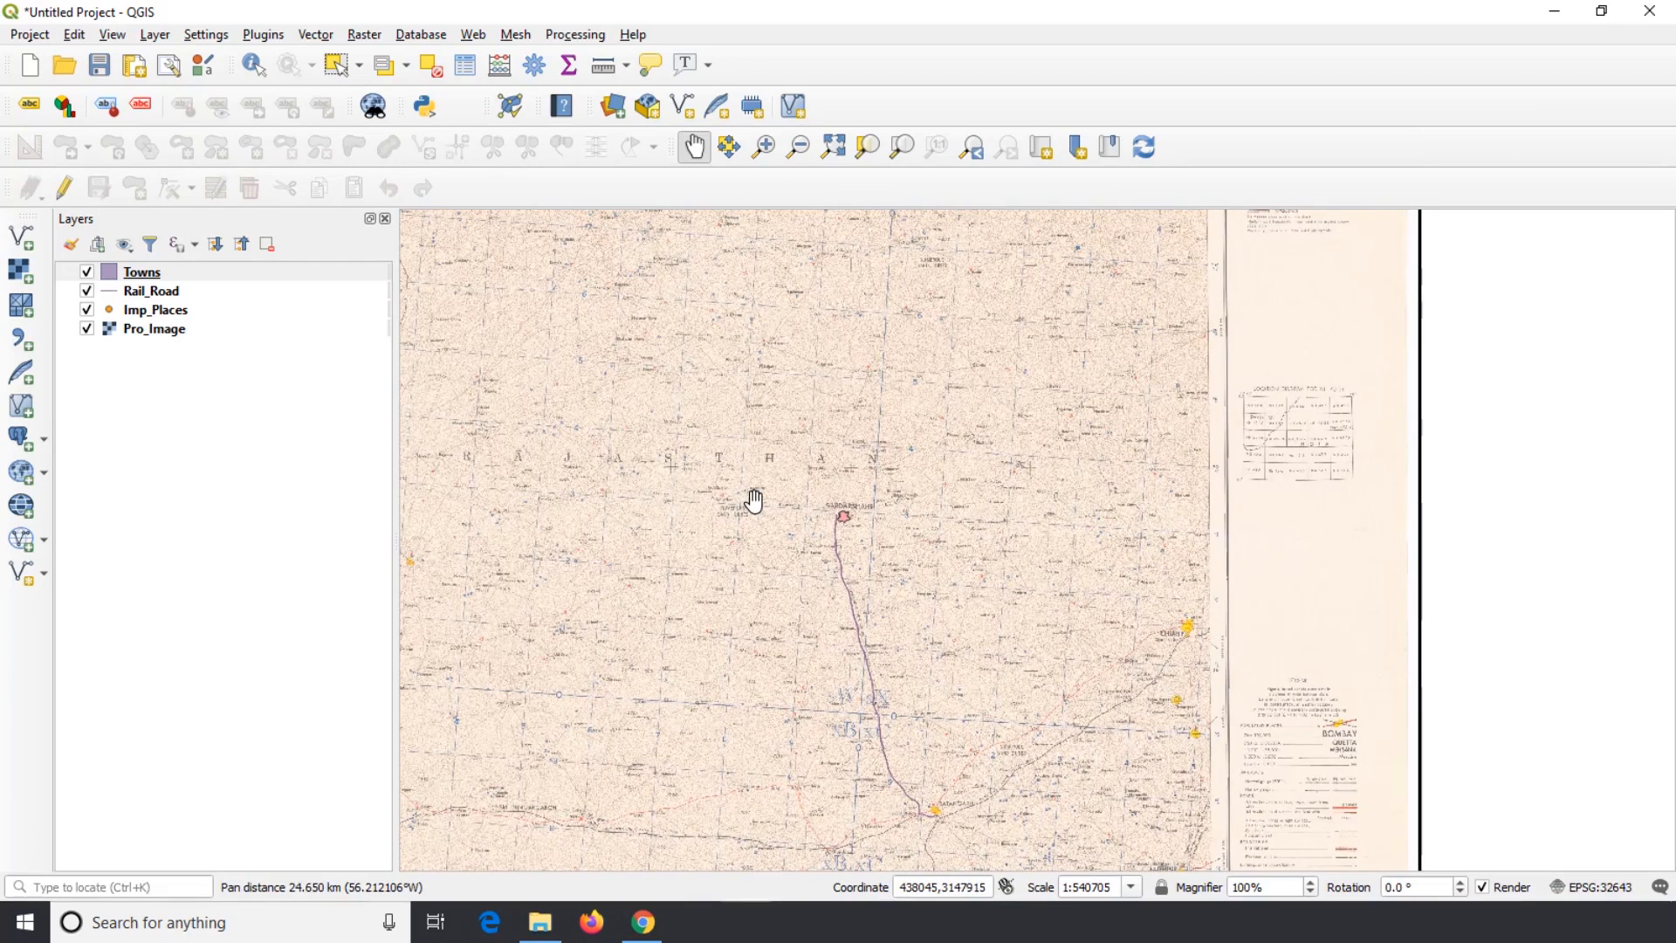
Enable editing on both the Imp_Places and Rail_Road layers
click(154, 313)
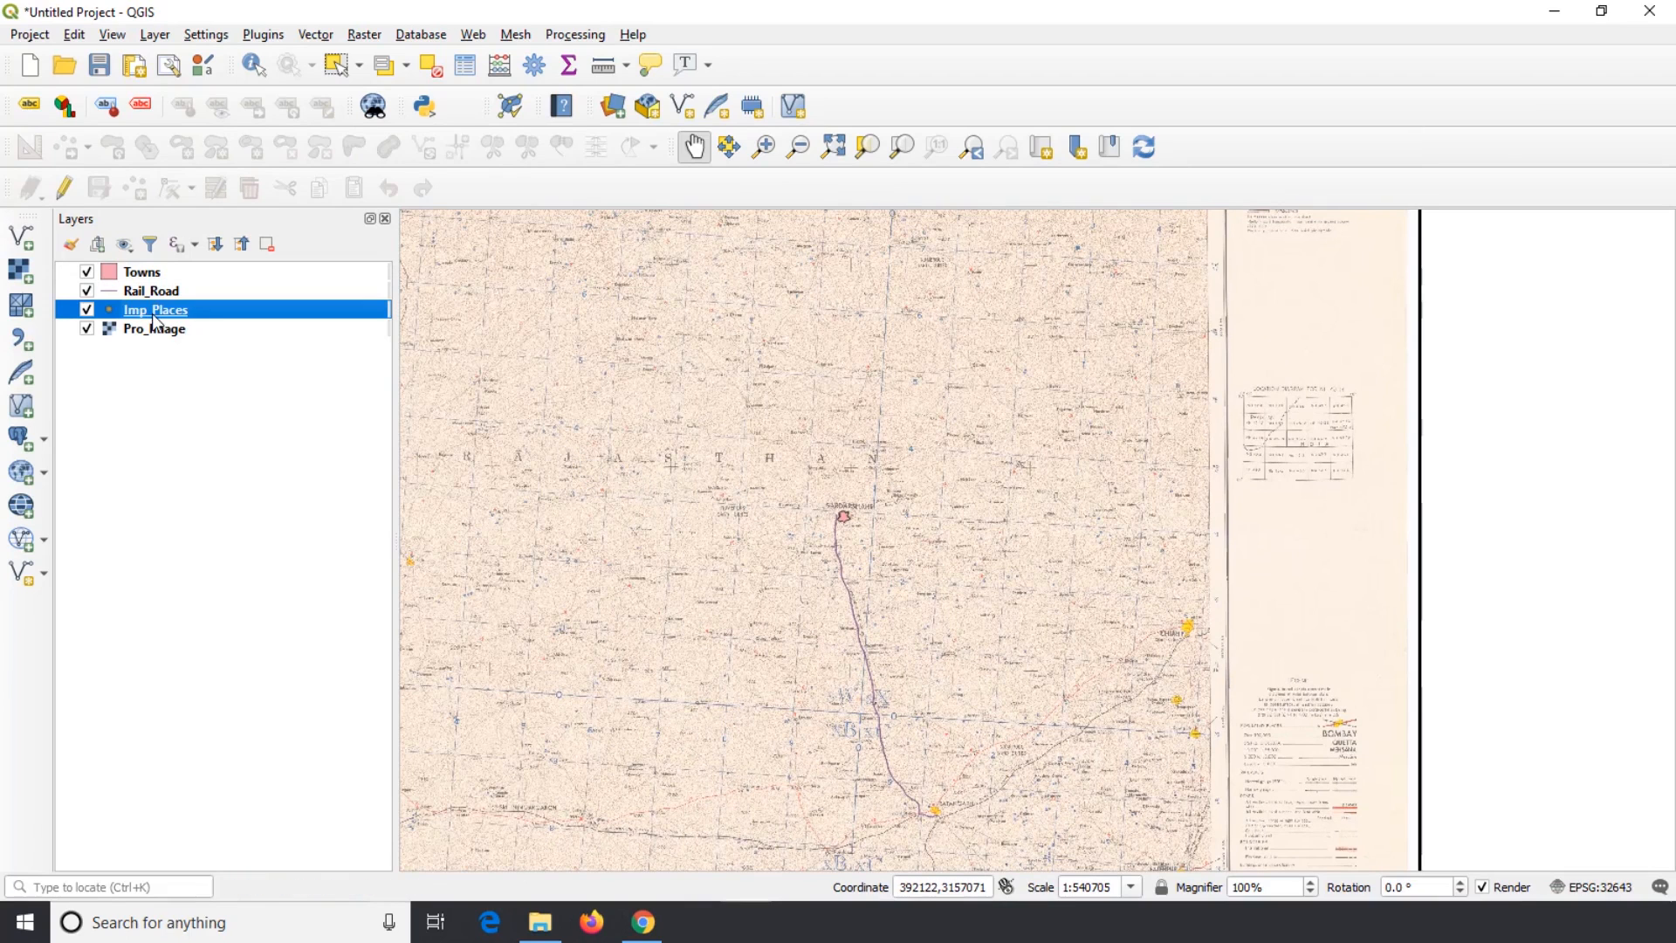
click(70, 192)
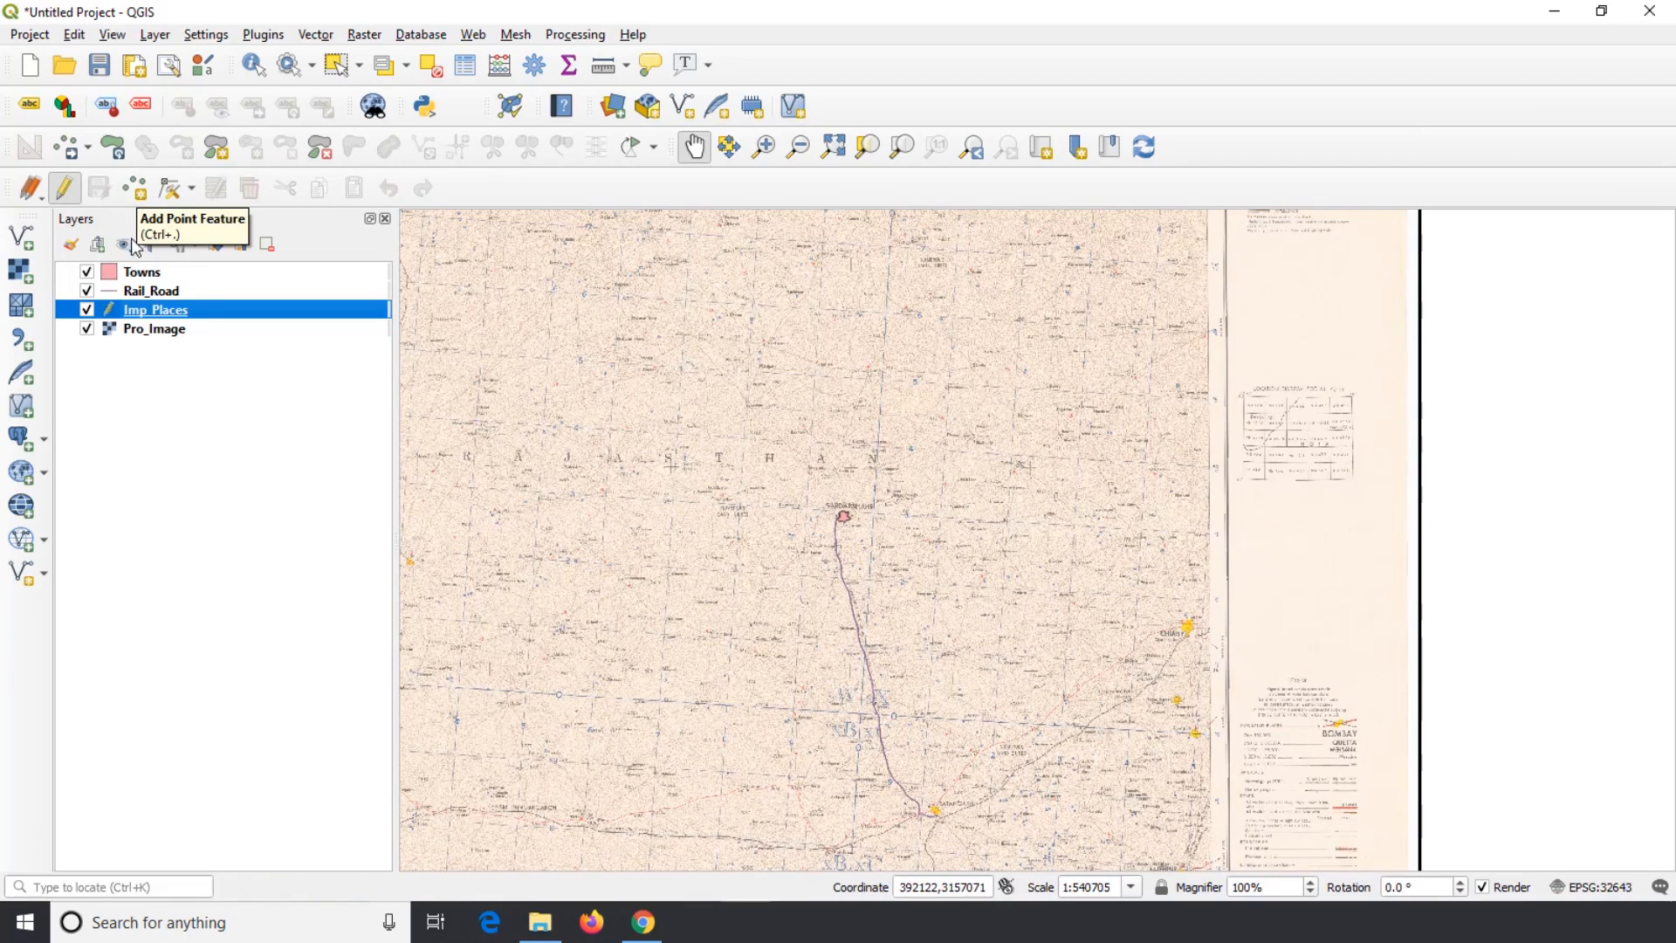
click(135, 290)
click(65, 188)
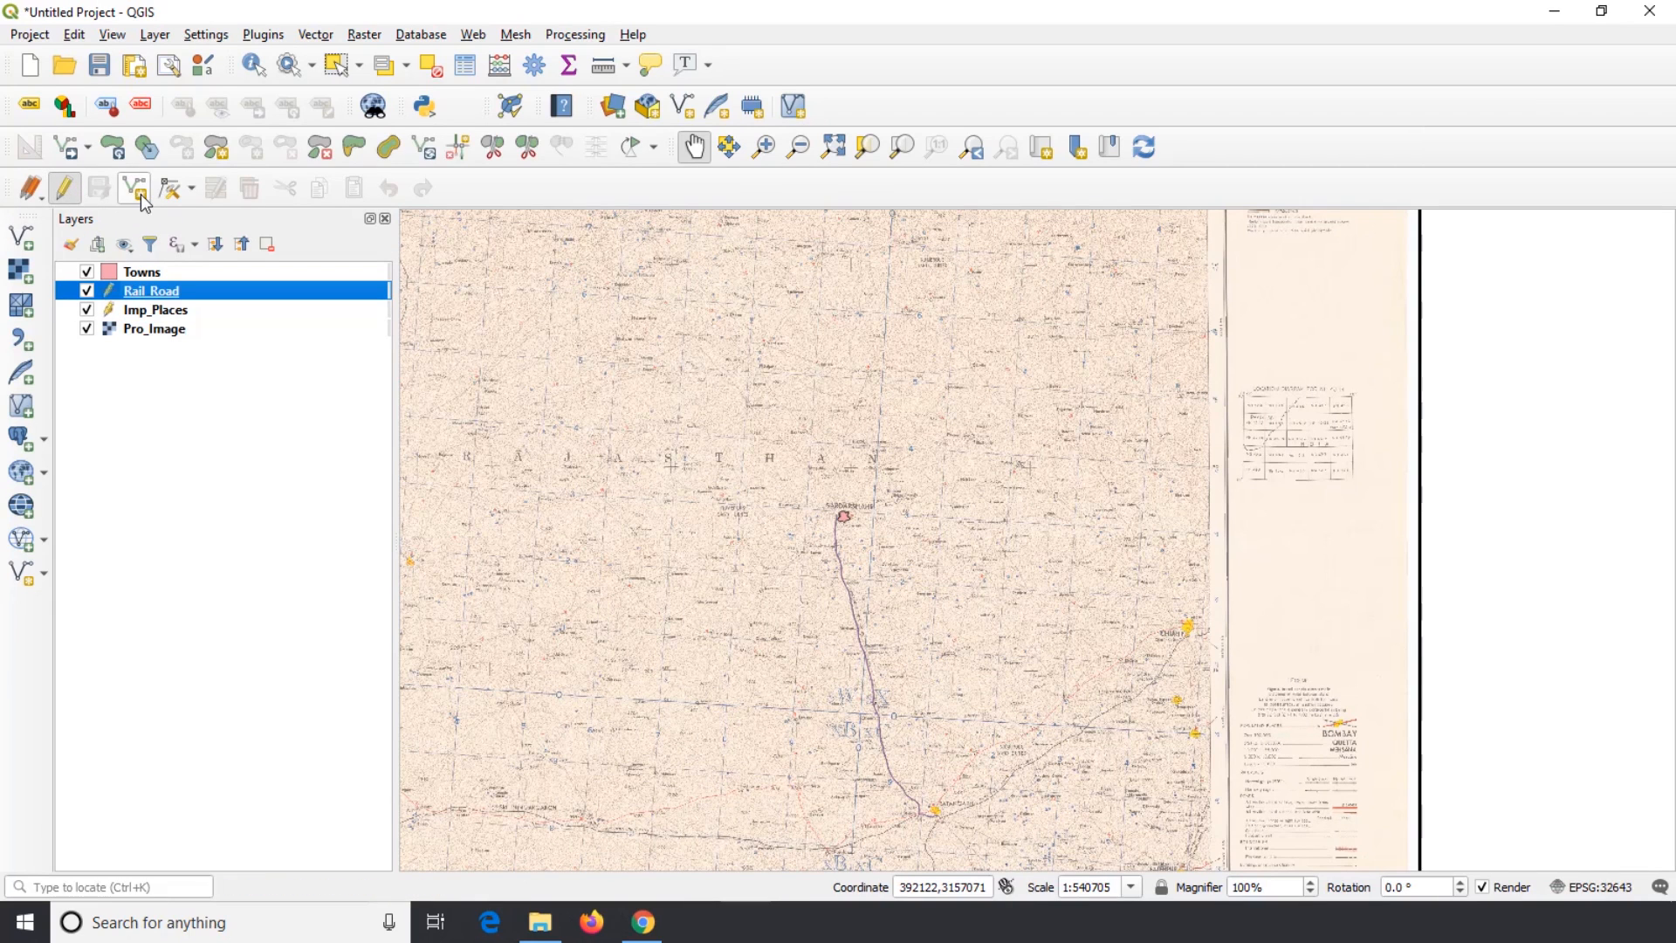
scroll(1011, 490, down, 1)
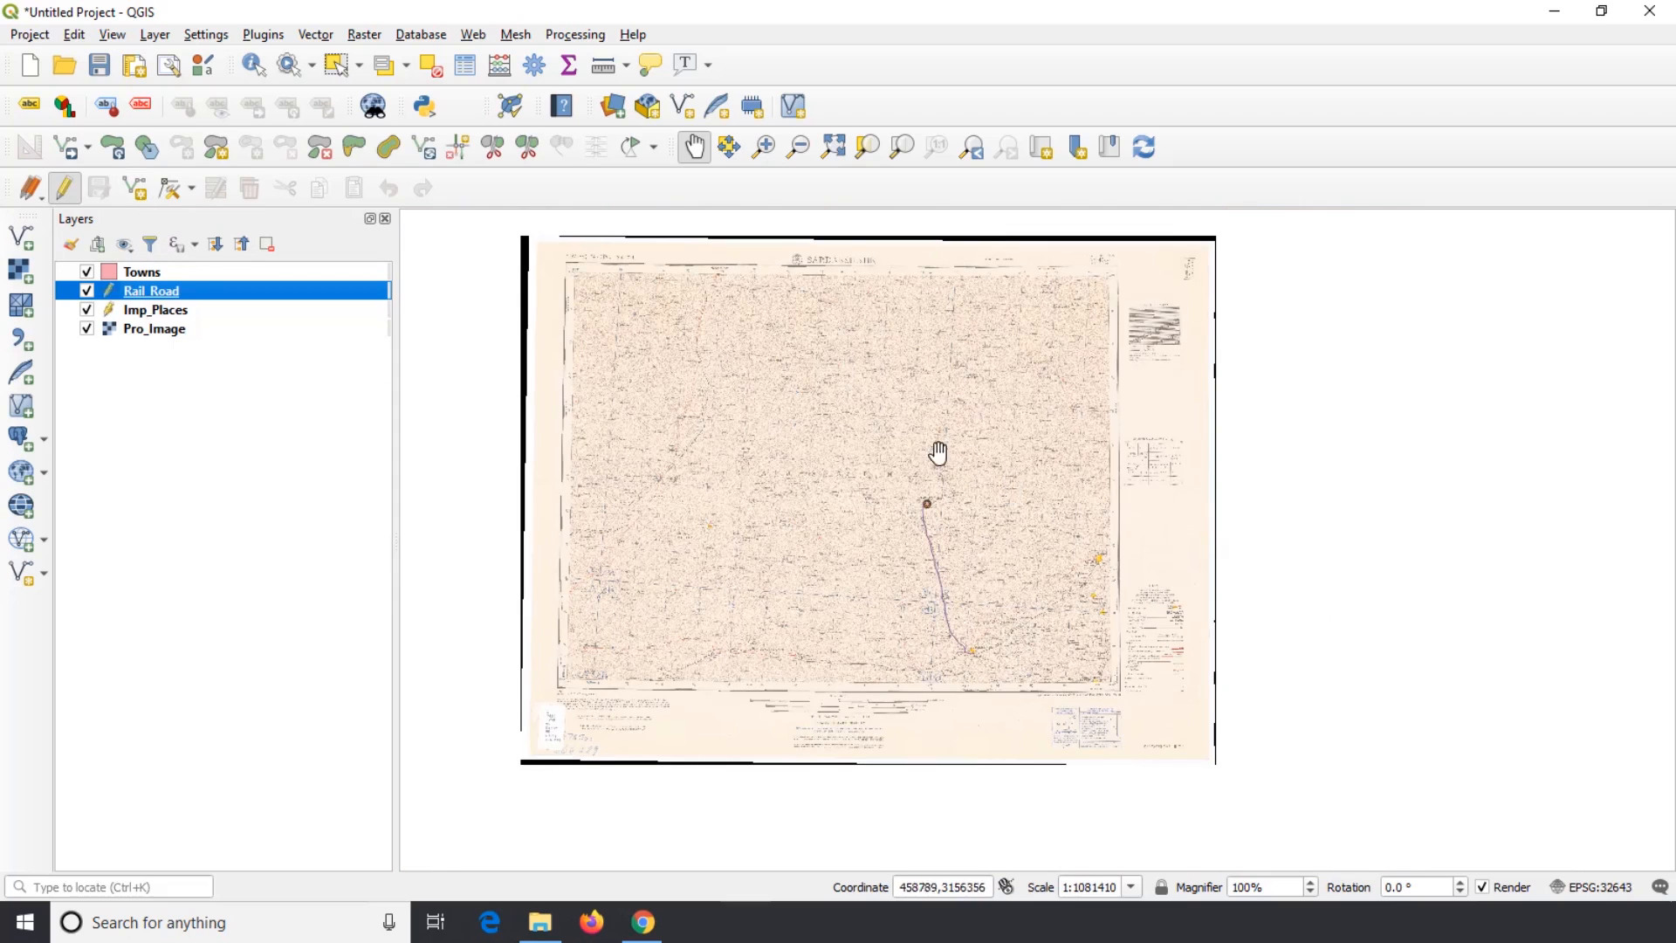
drag(871, 326, 879, 359)
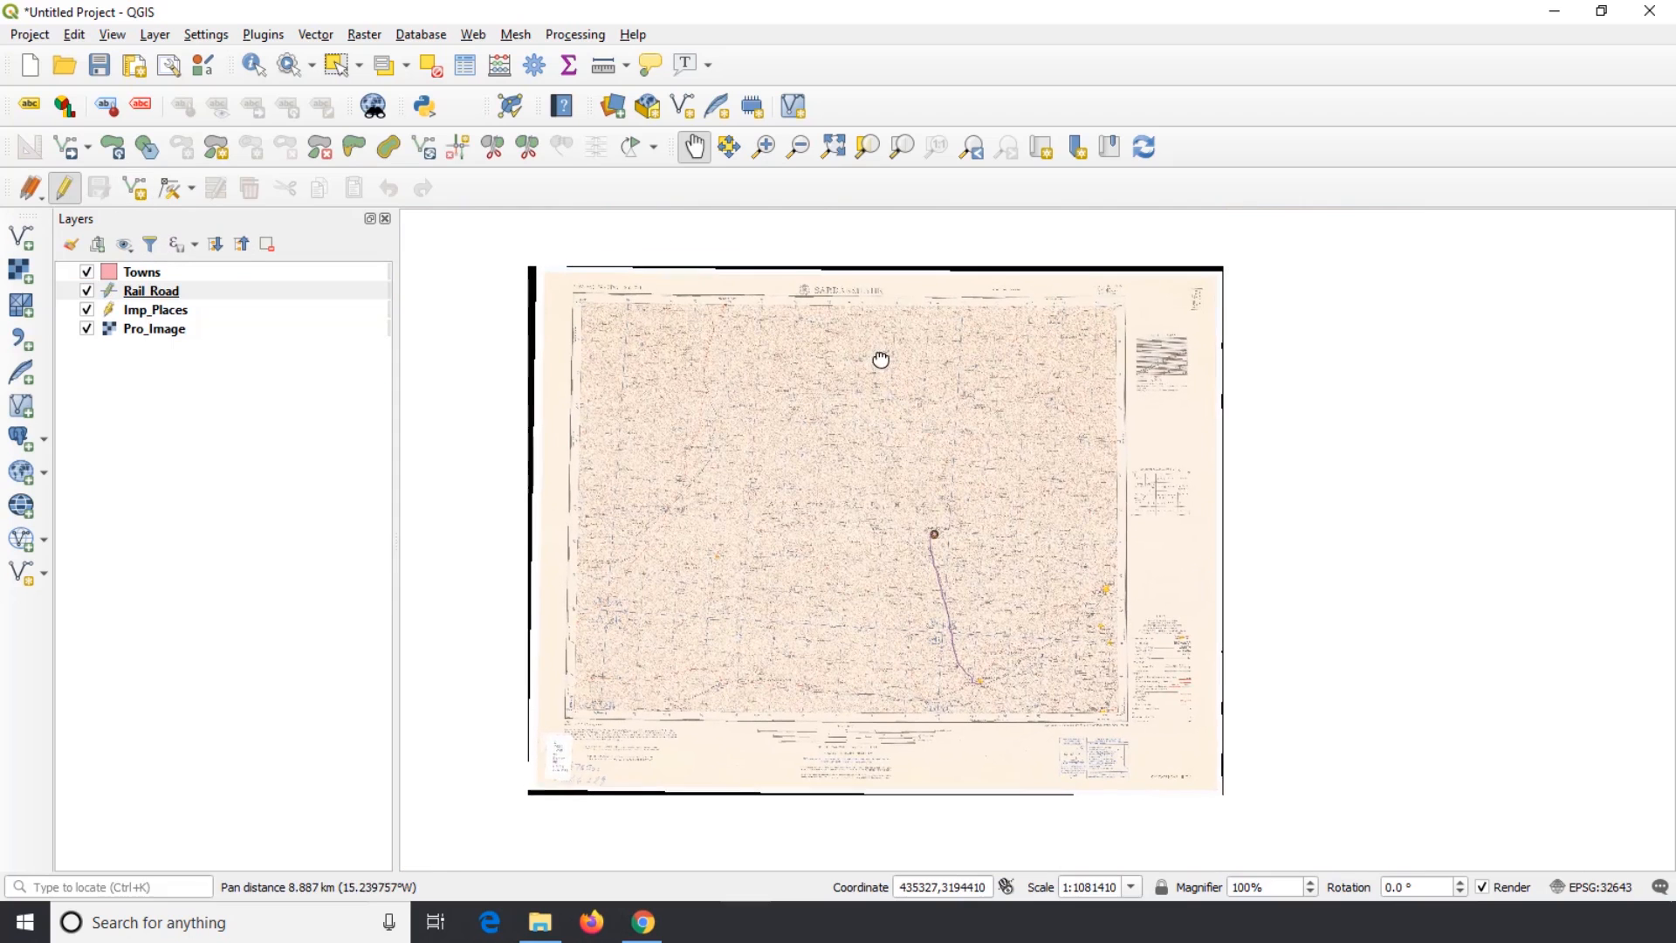
scroll(945, 544, up, 1)
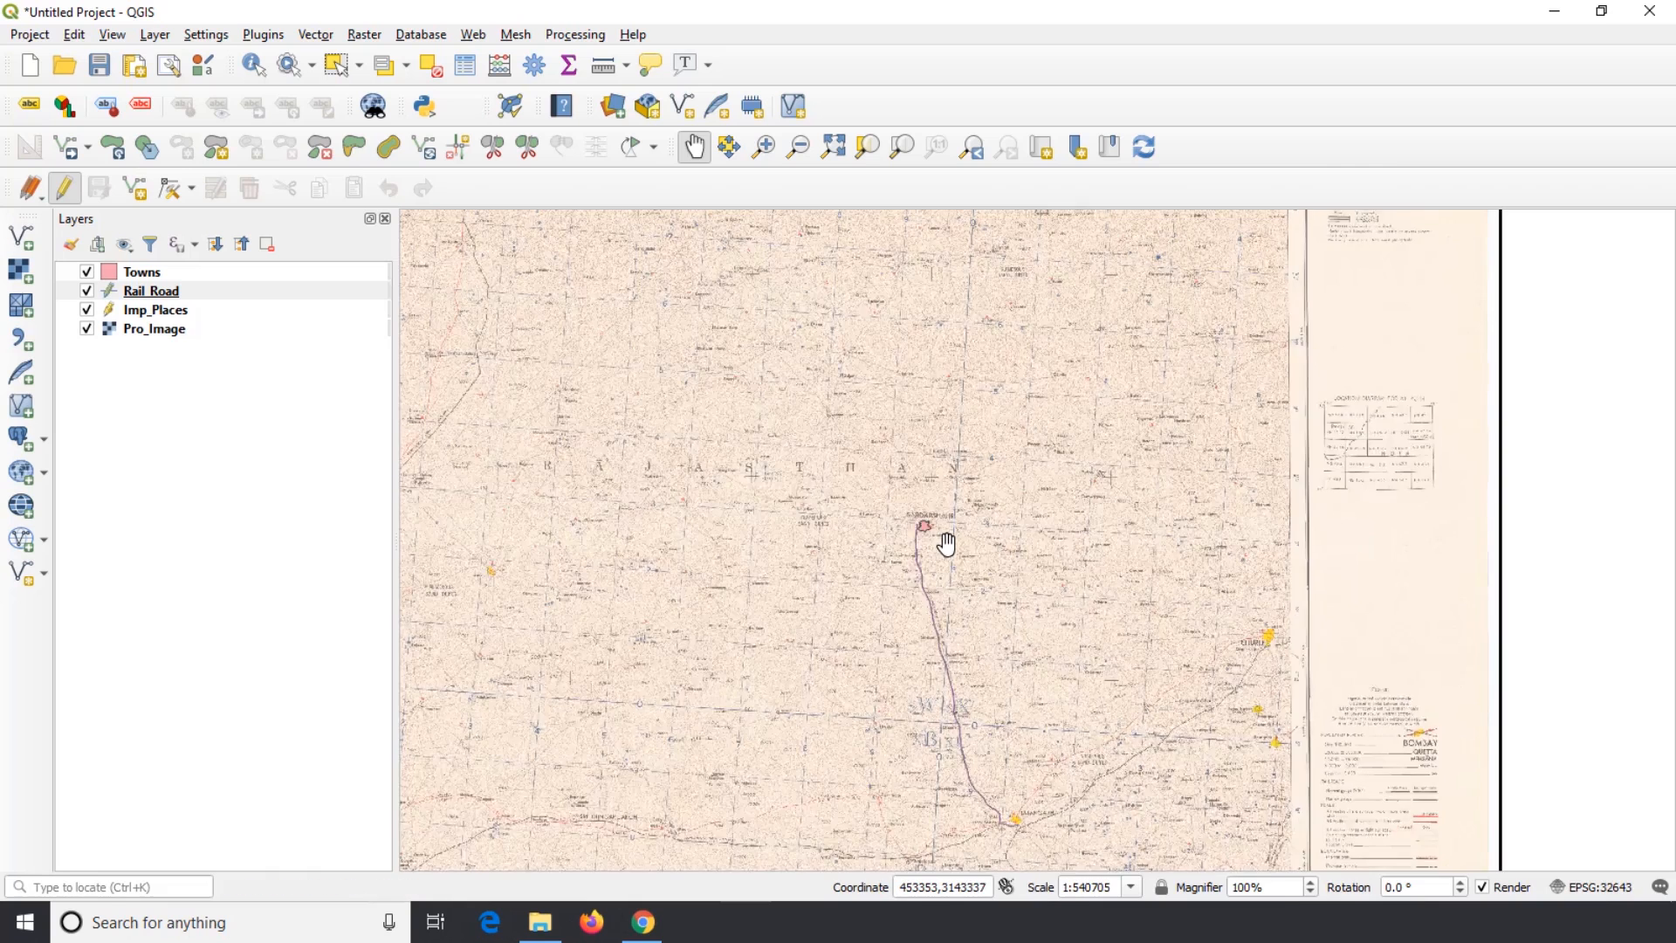
scroll(946, 542, down, 1)
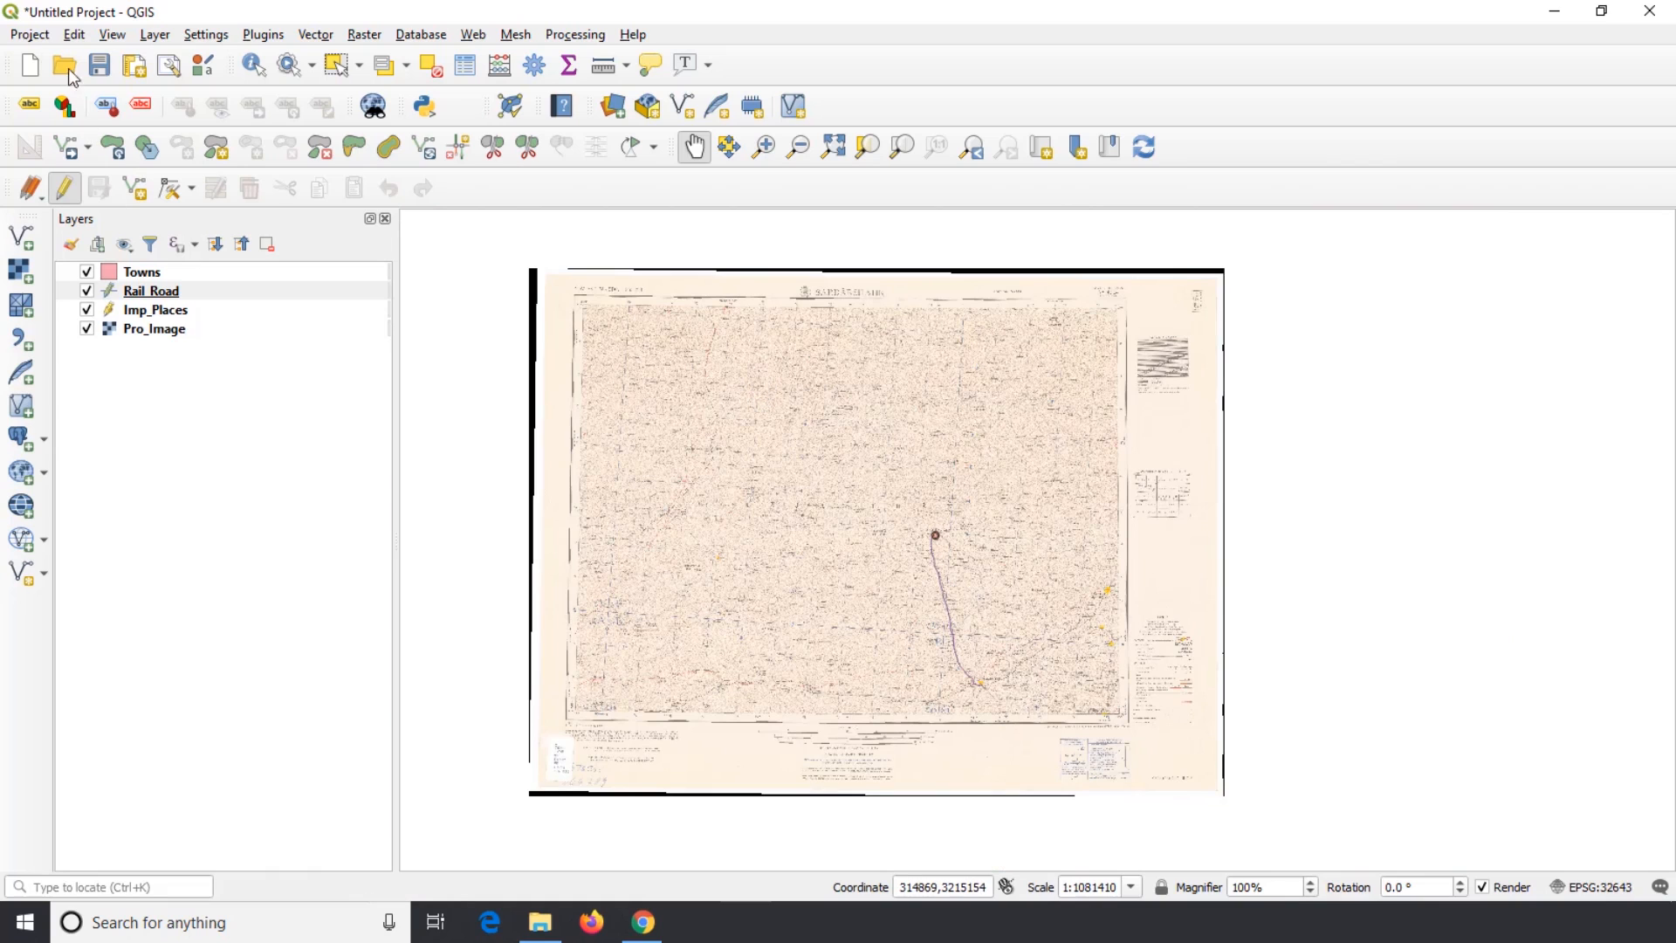
Save the project as My first Project in the desktop's Geoferencing folder, and open that folder to check the saved file
click(26, 36)
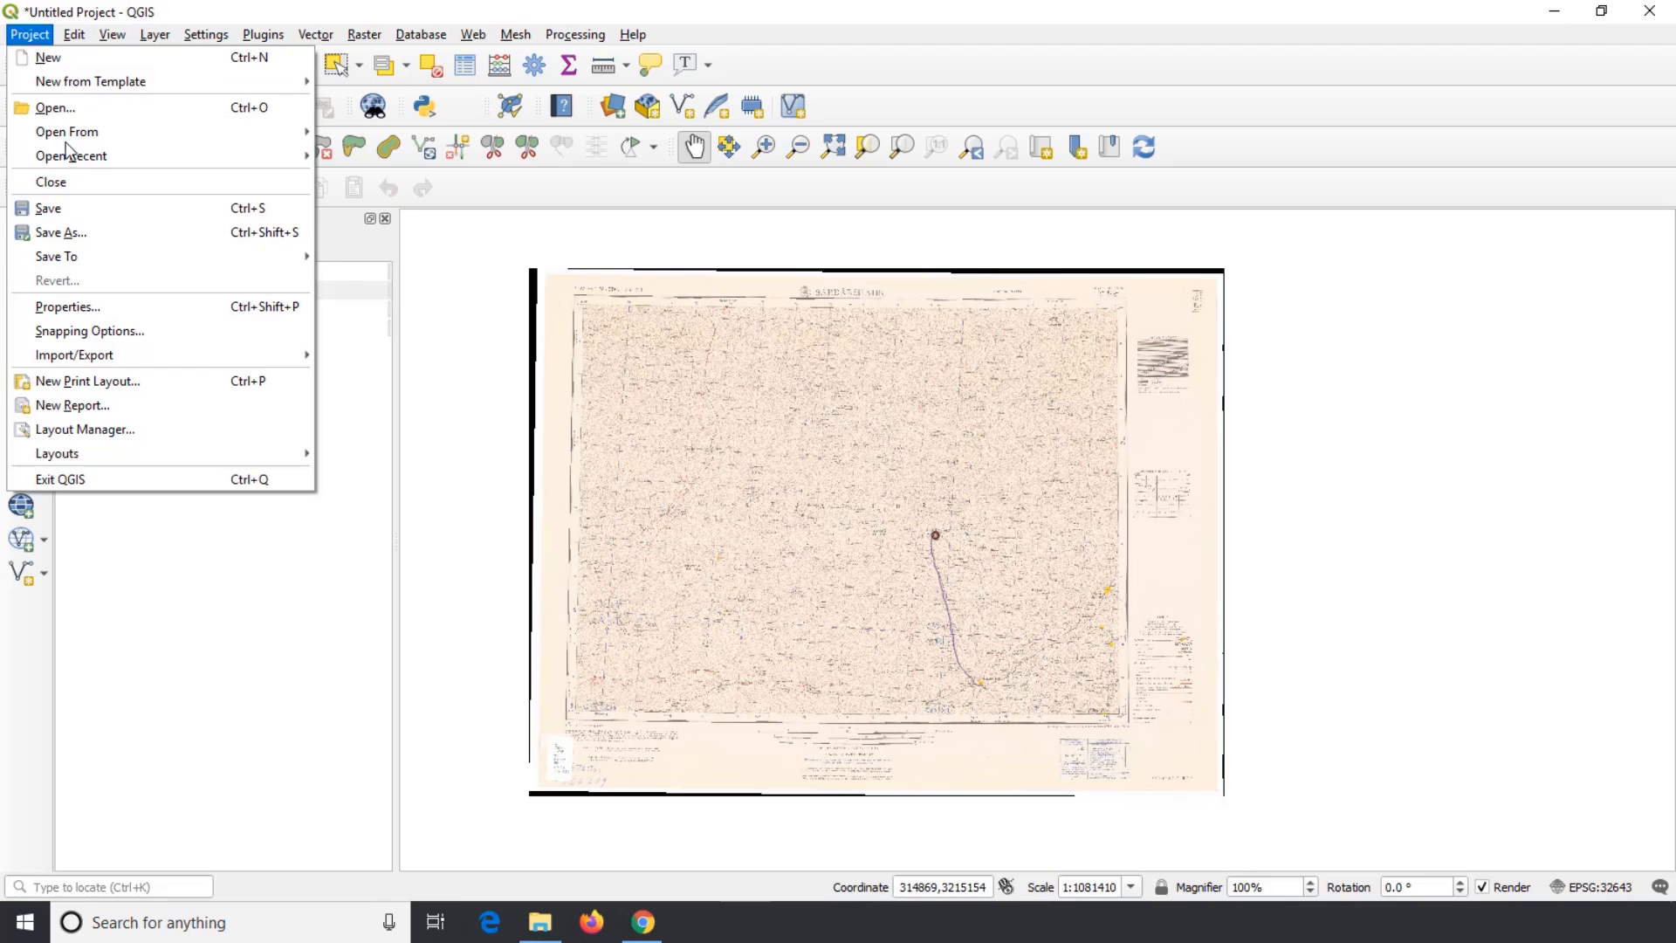
click(93, 209)
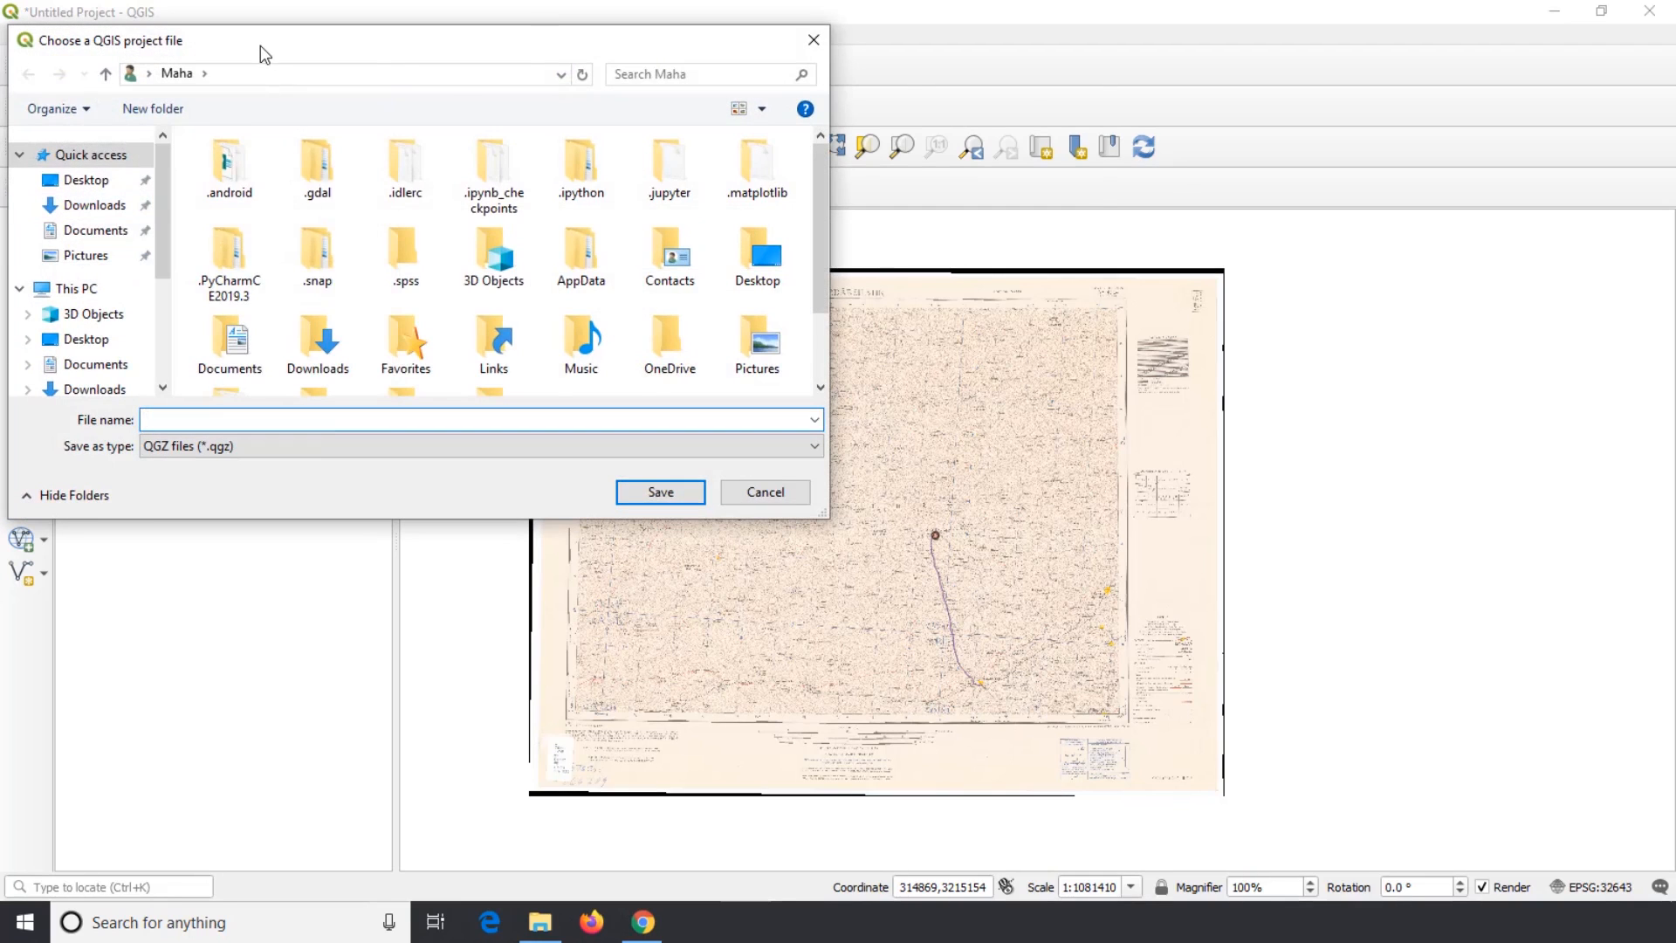
drag(260, 45, 590, 56)
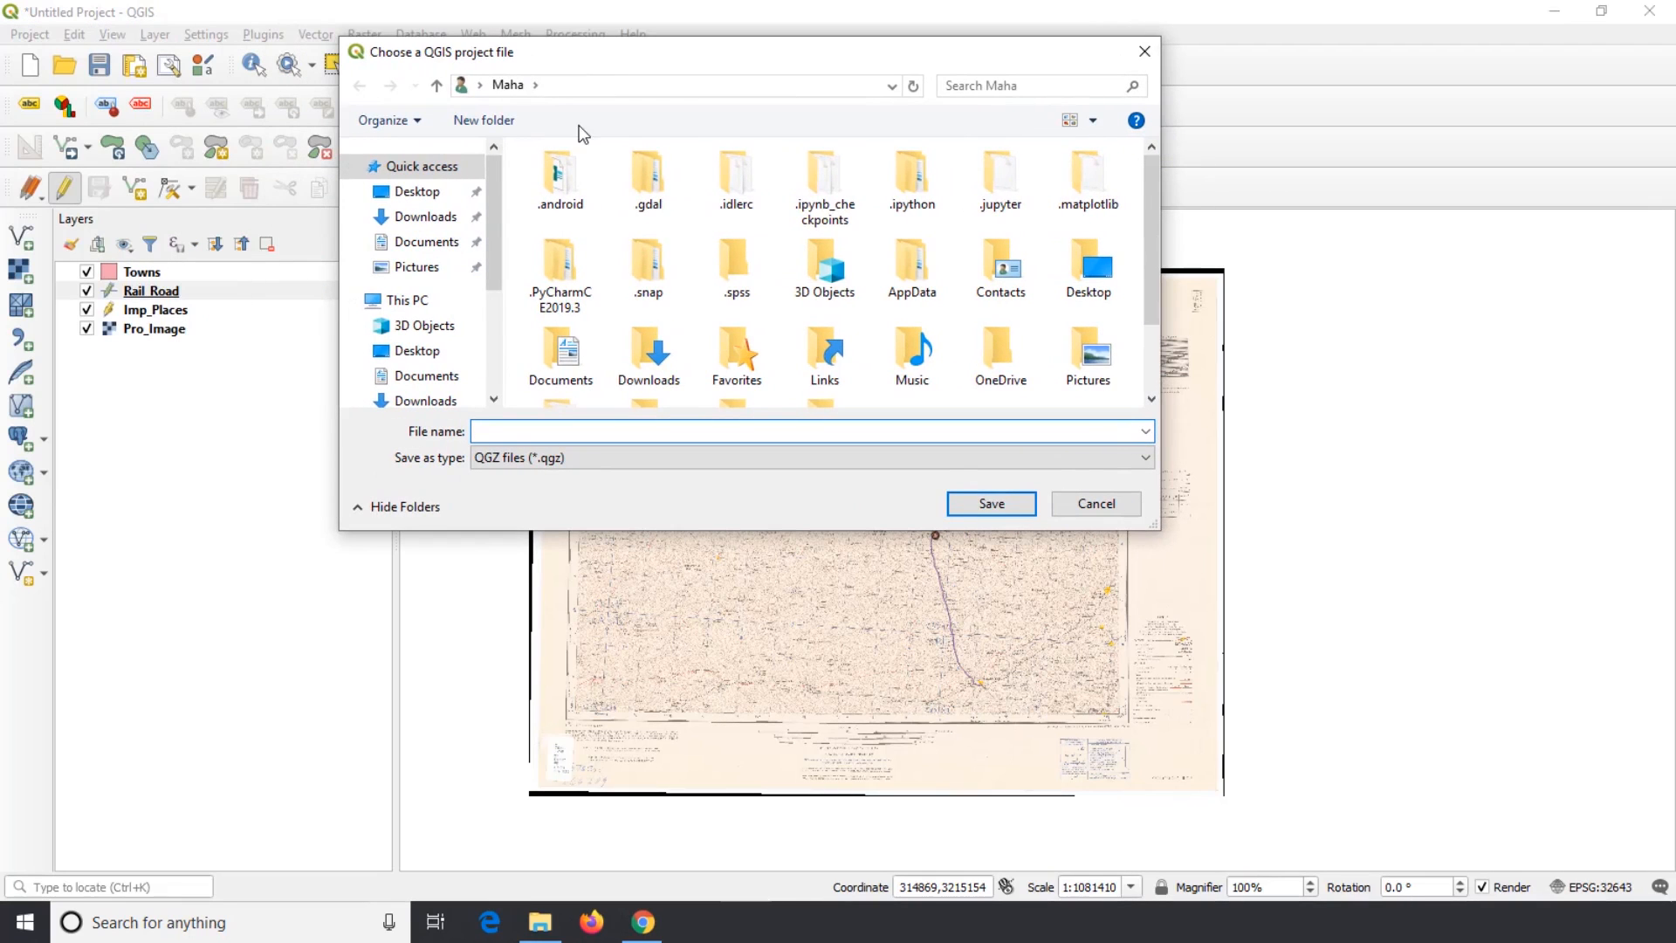
click(416, 191)
double_click(1119, 203)
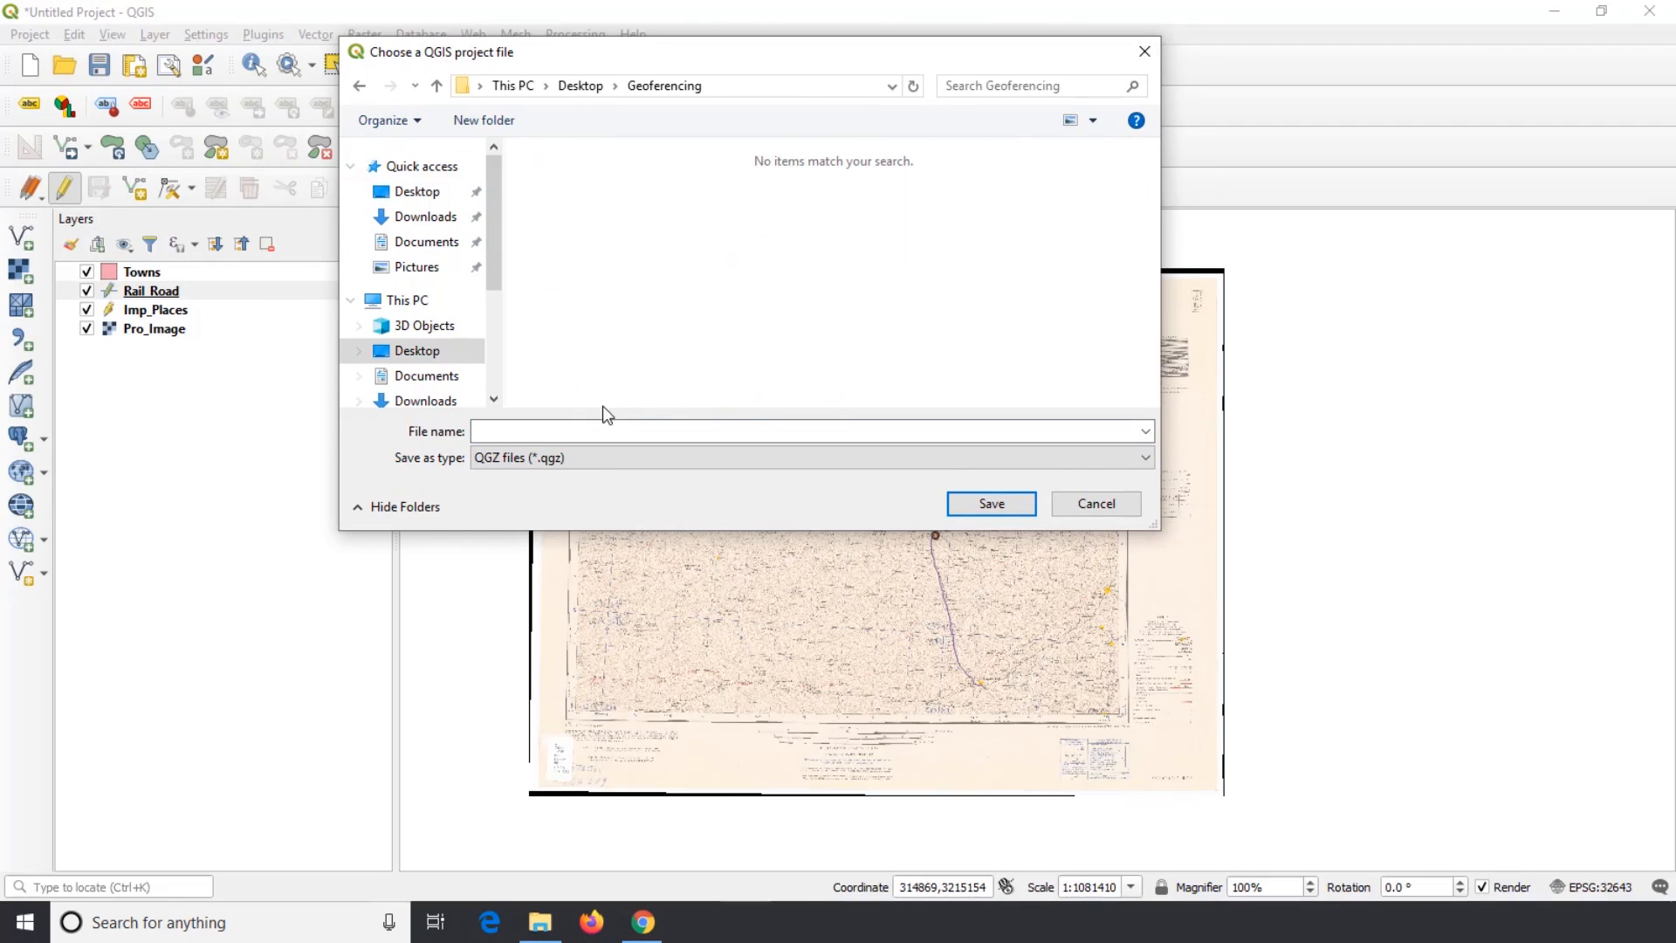
click(614, 428)
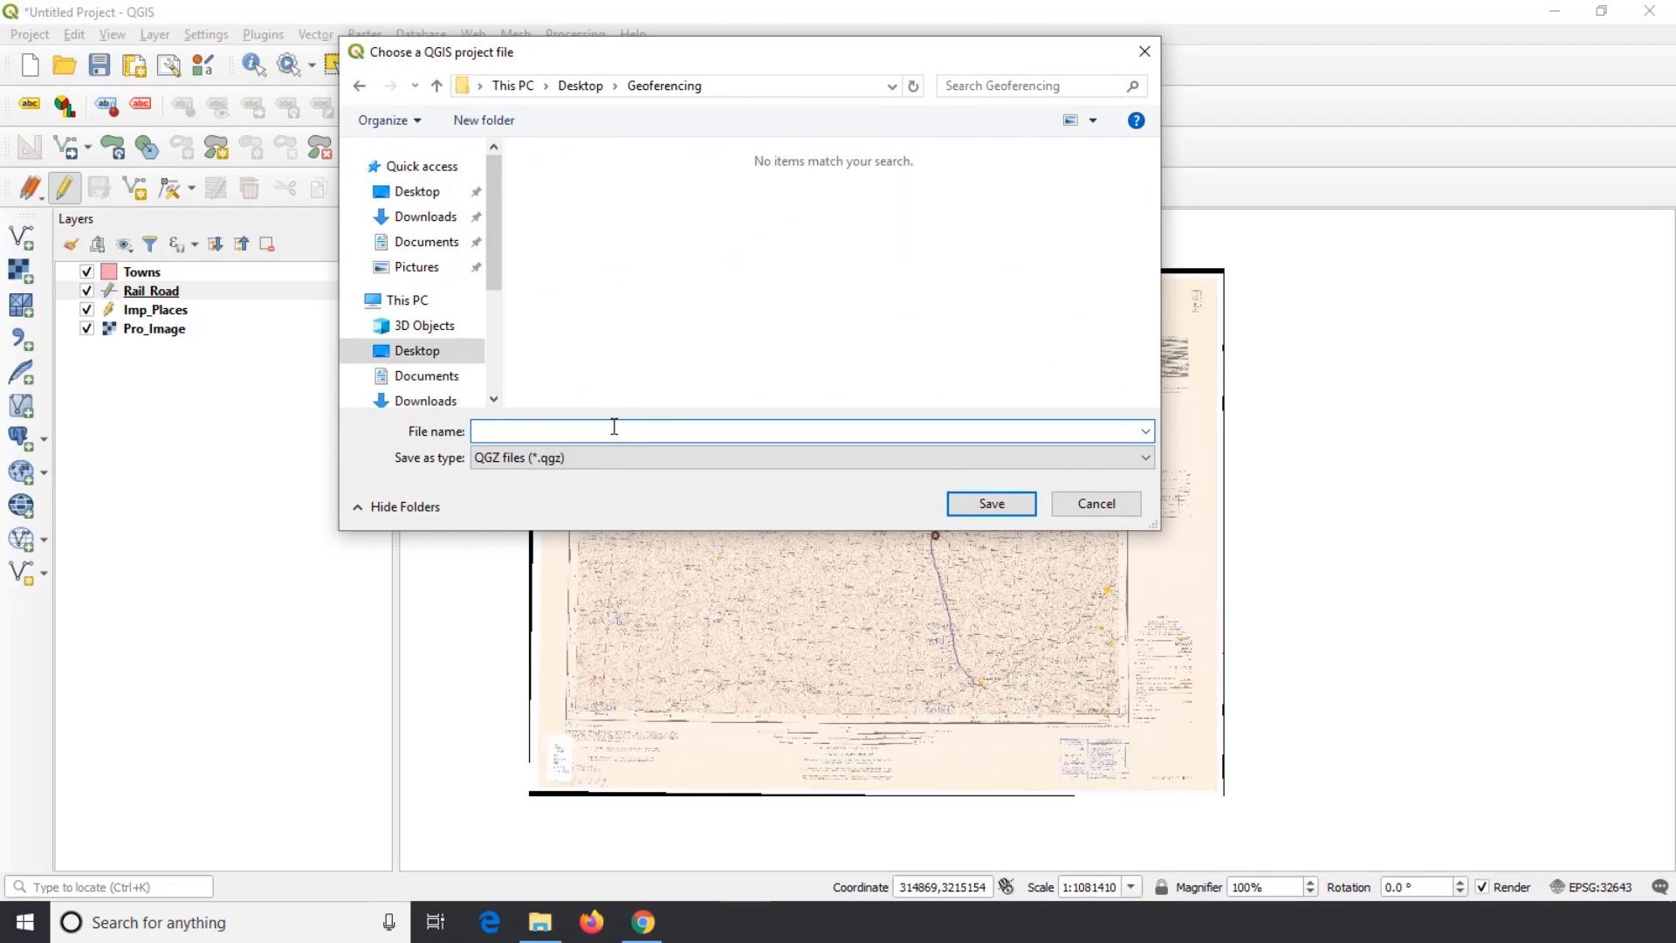
text(My first Project)
click(1004, 505)
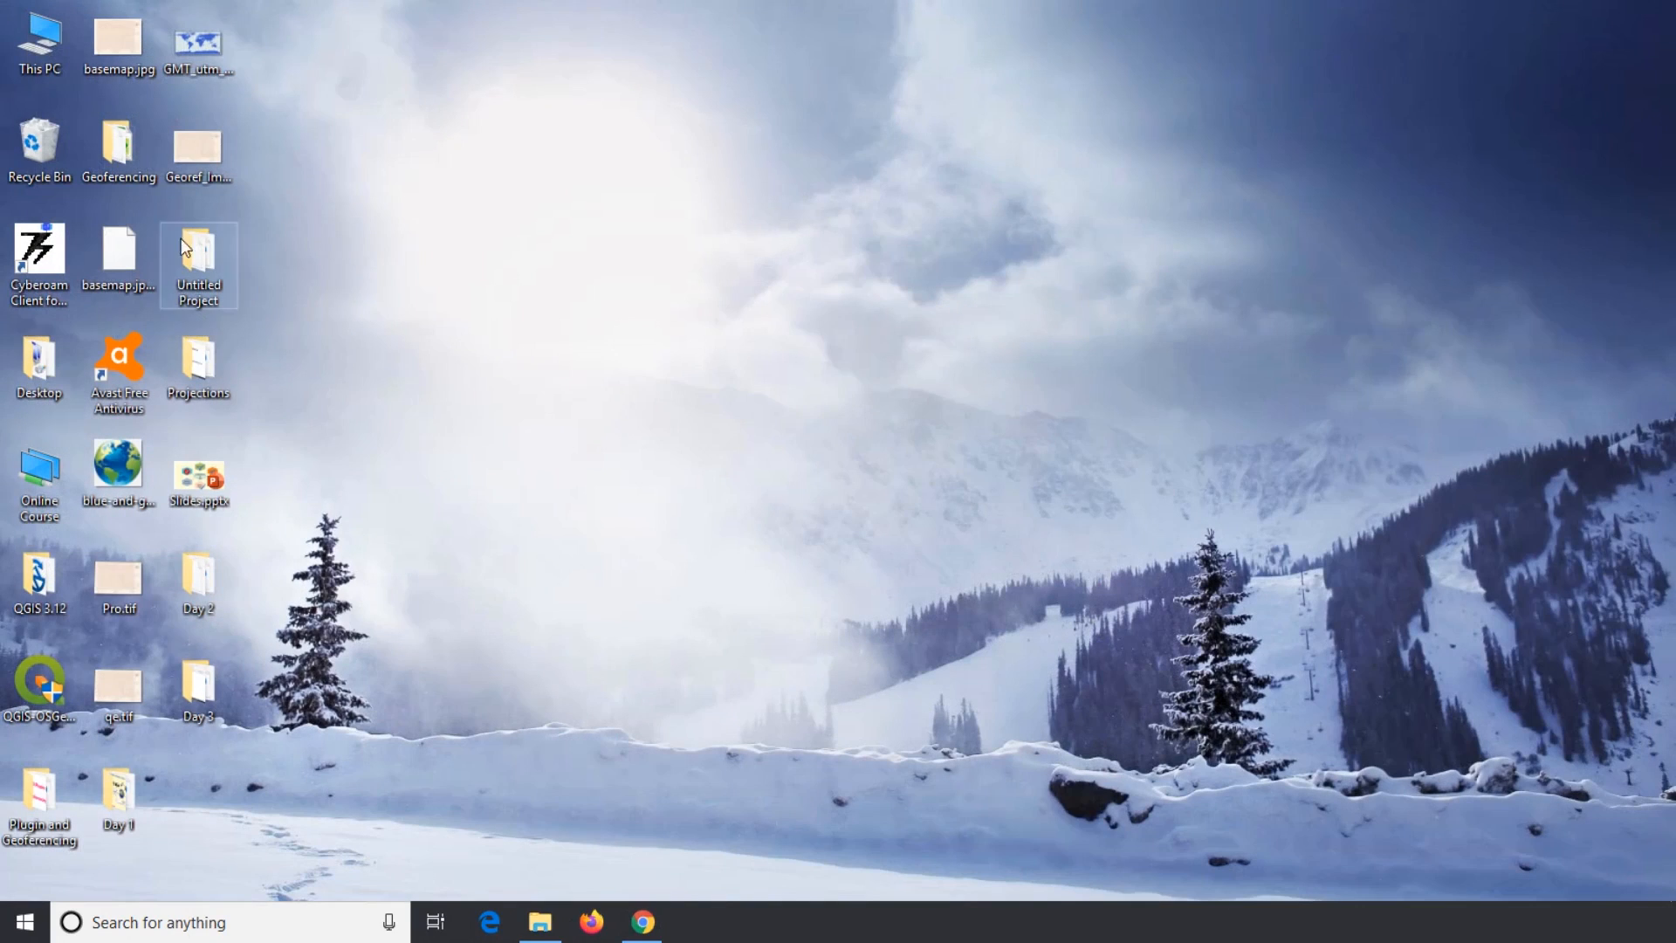
double_click(138, 166)
click(892, 239)
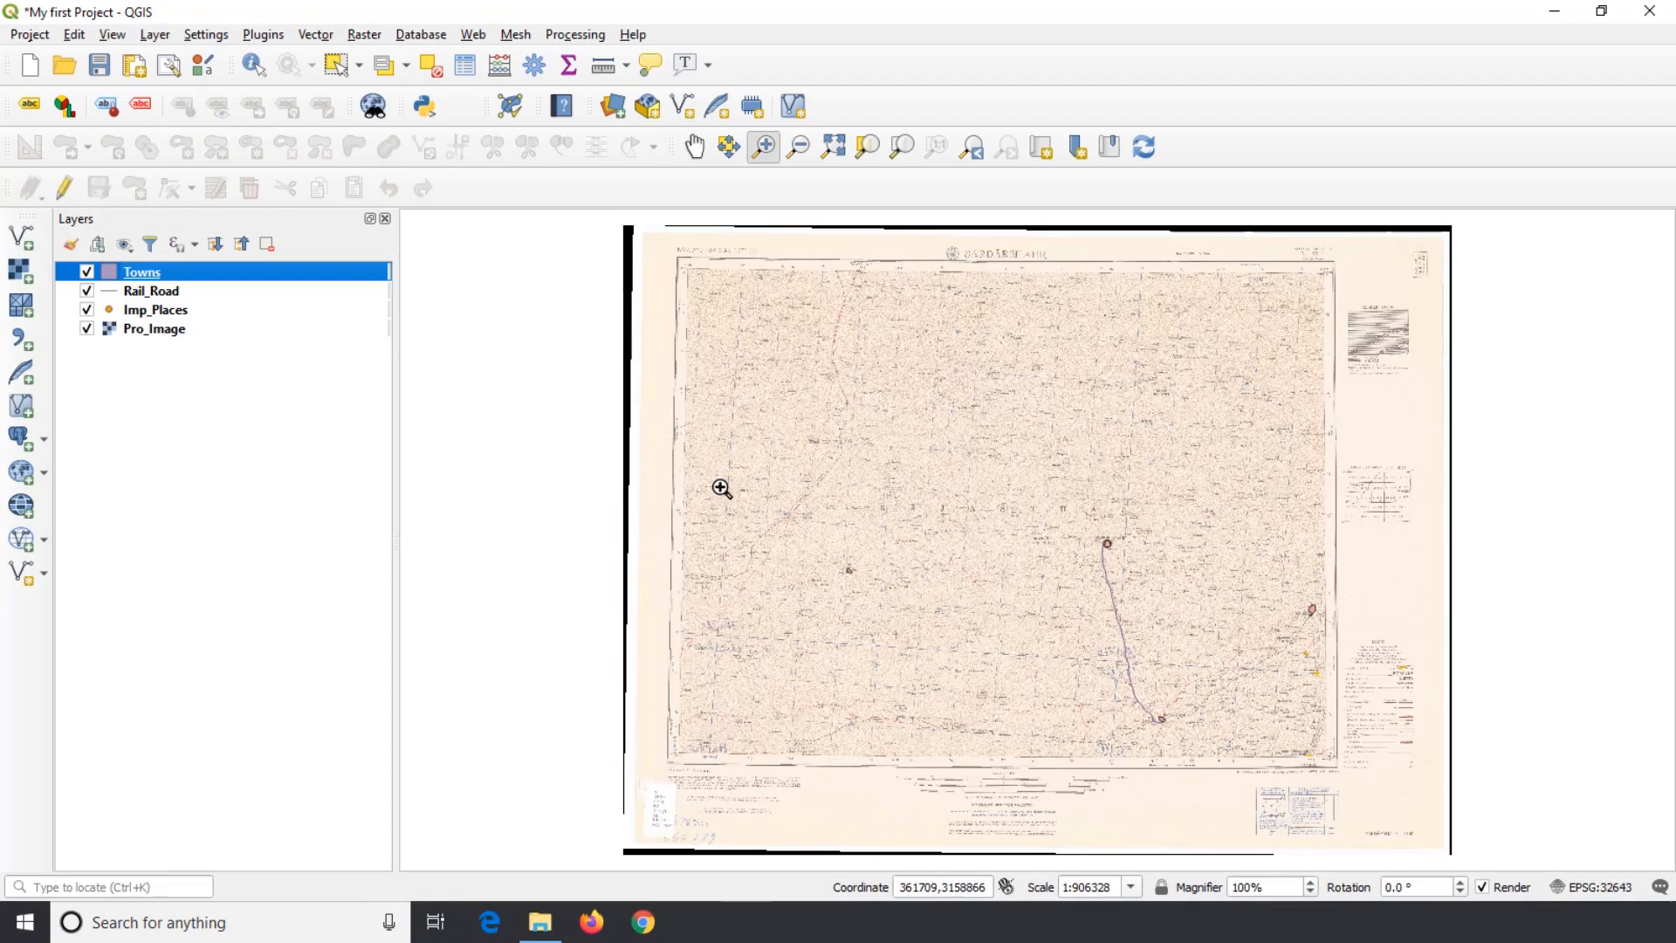
Inspect the digitized features without the Pro_Image background and without Rail_Road, and show both layers again
drag(766, 452, 1325, 783)
click(88, 329)
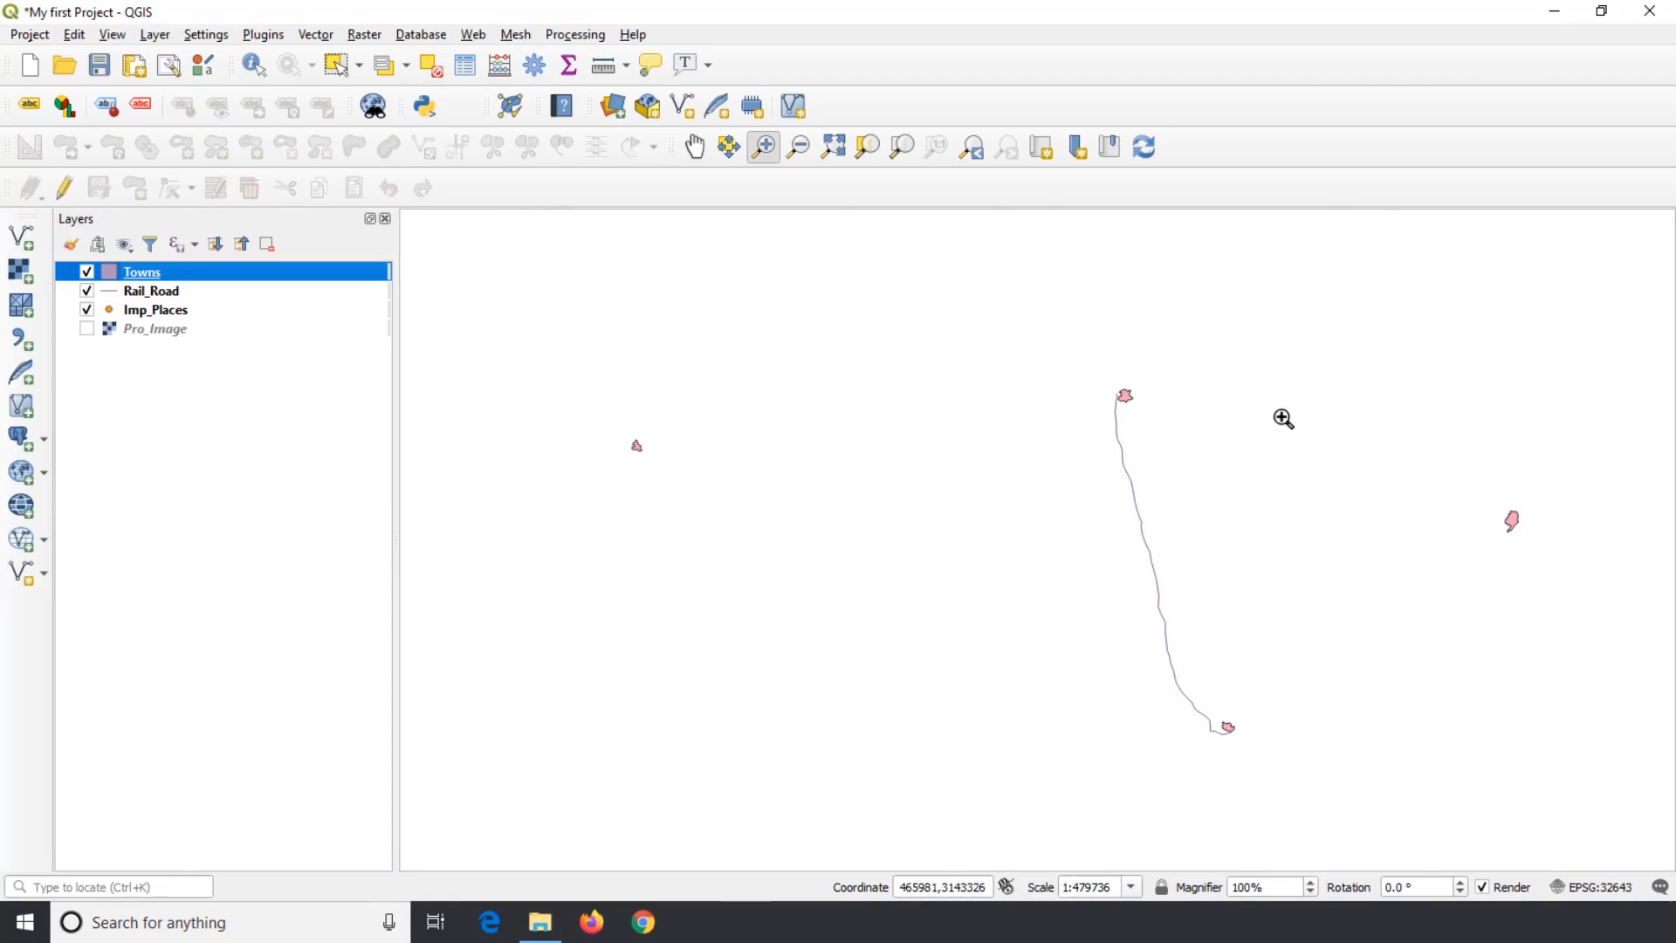
click(86, 292)
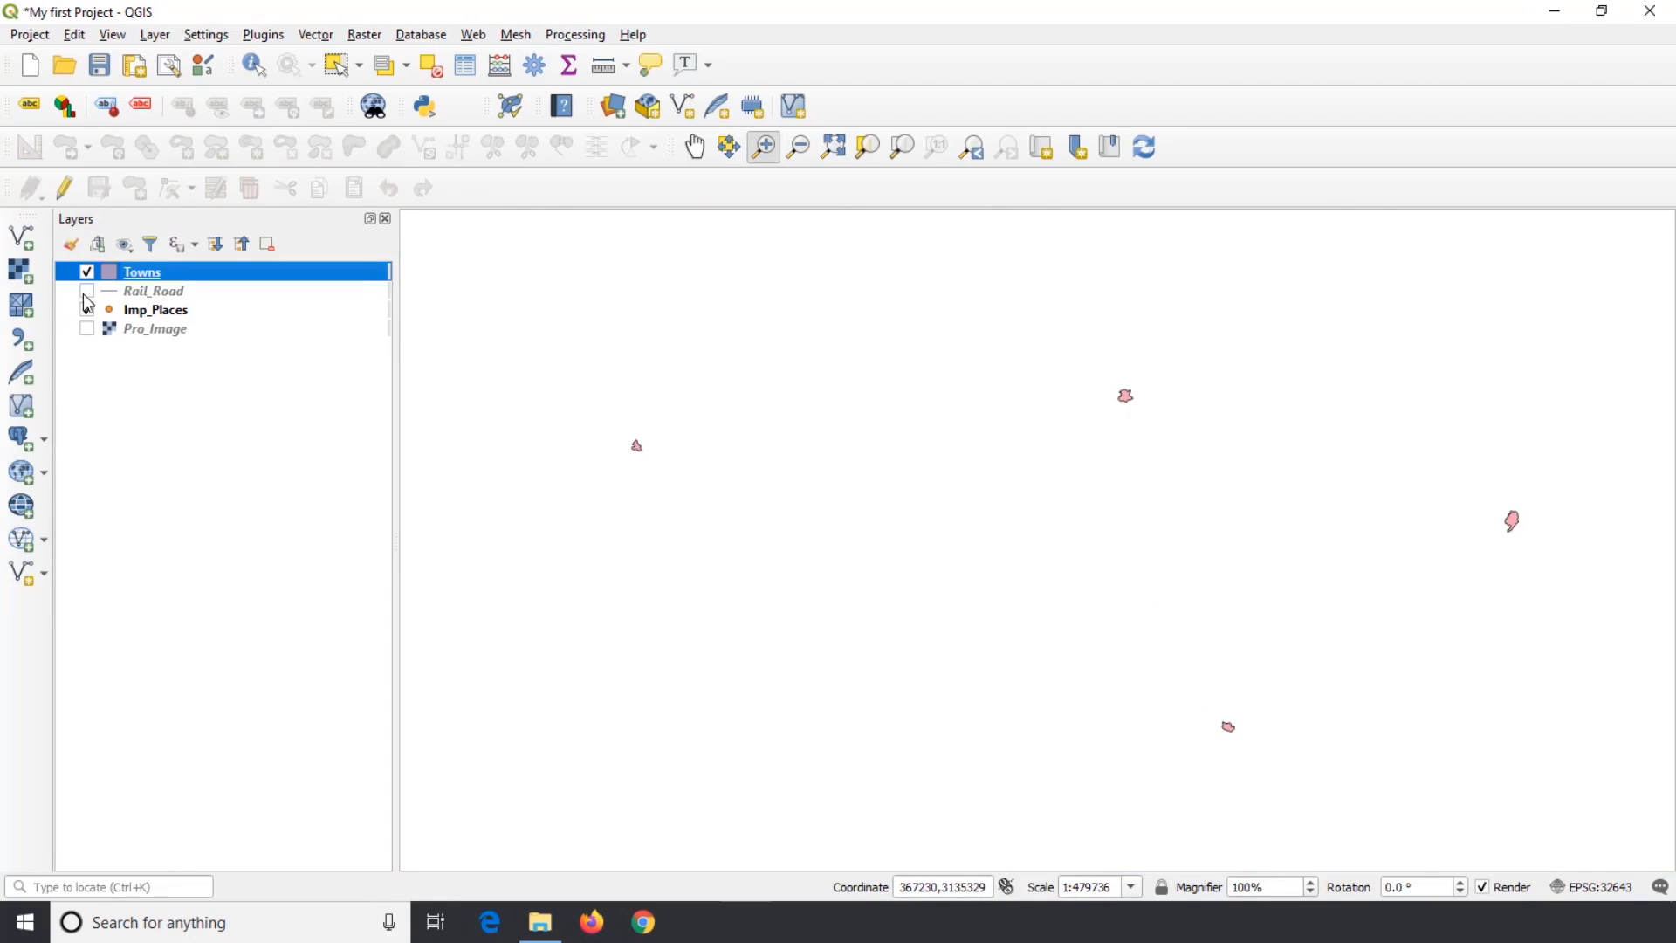
click(86, 291)
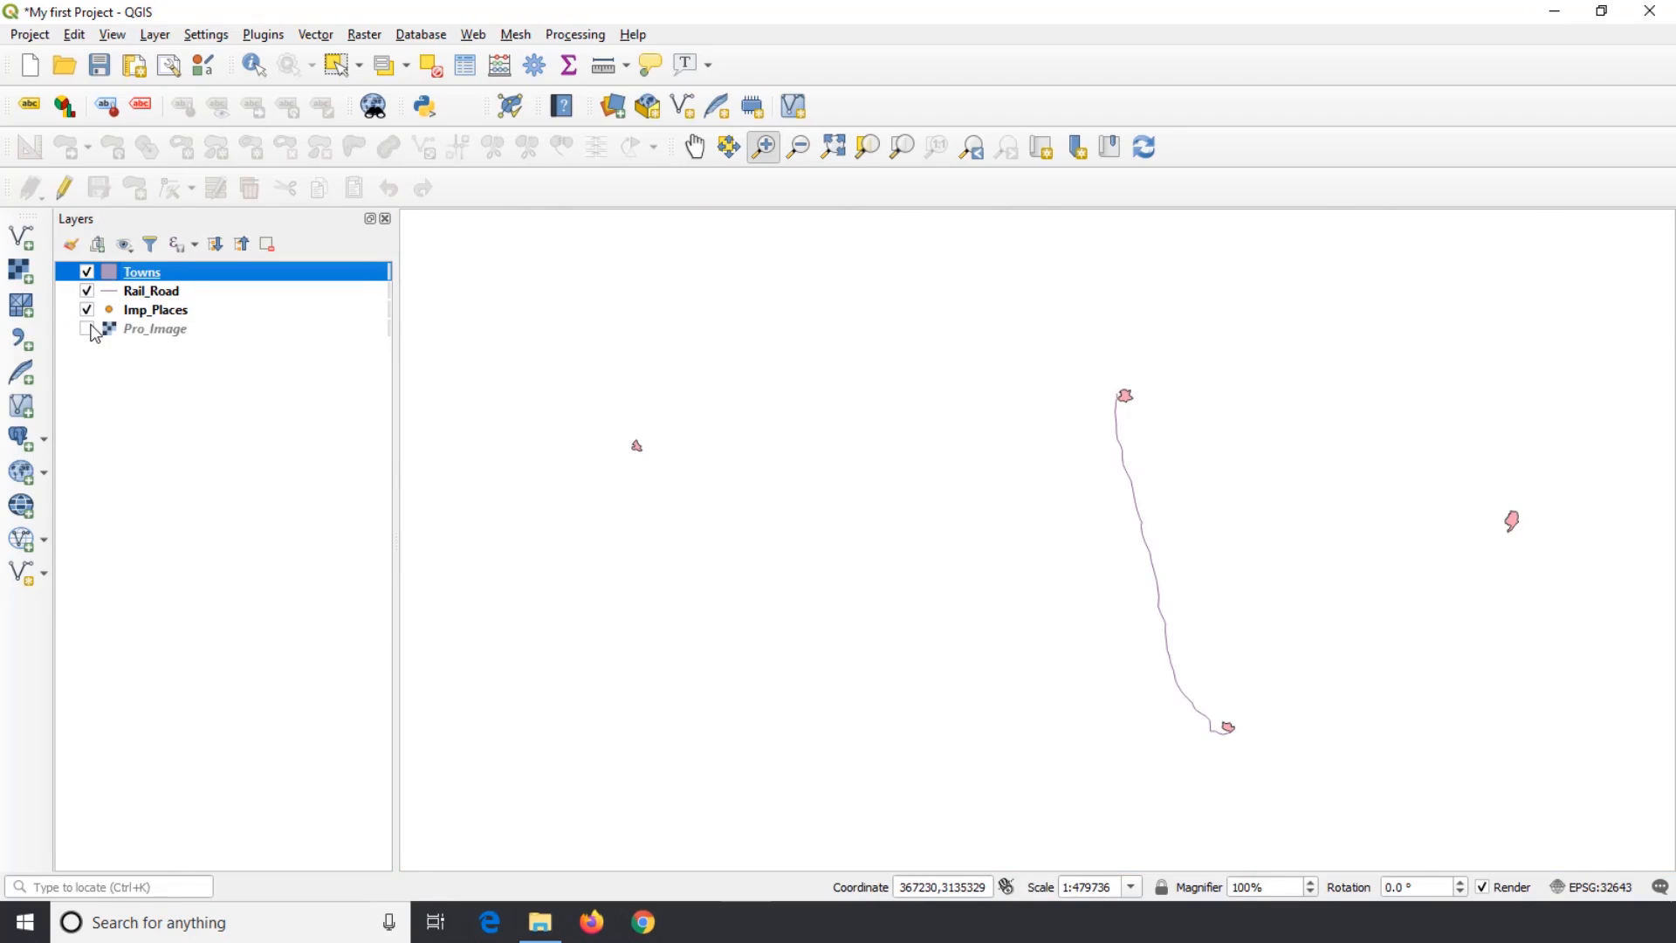
click(87, 329)
Add a whole number (integer) field named Population with length 8 to the Towns attribute table
right_click(179, 277)
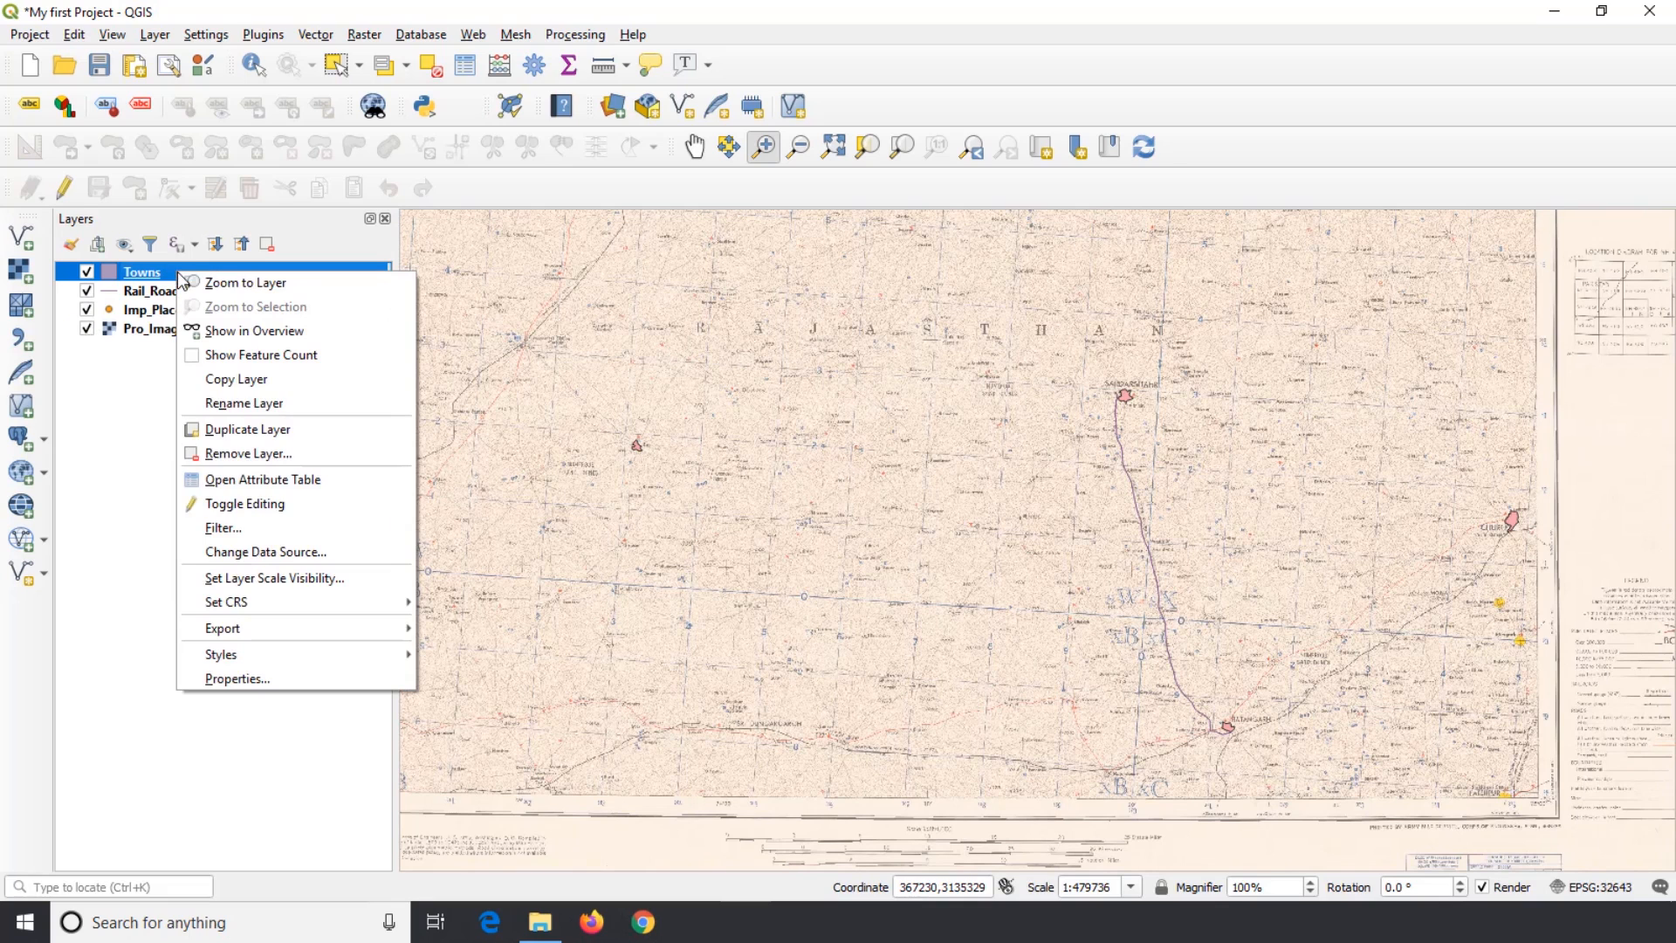
click(353, 482)
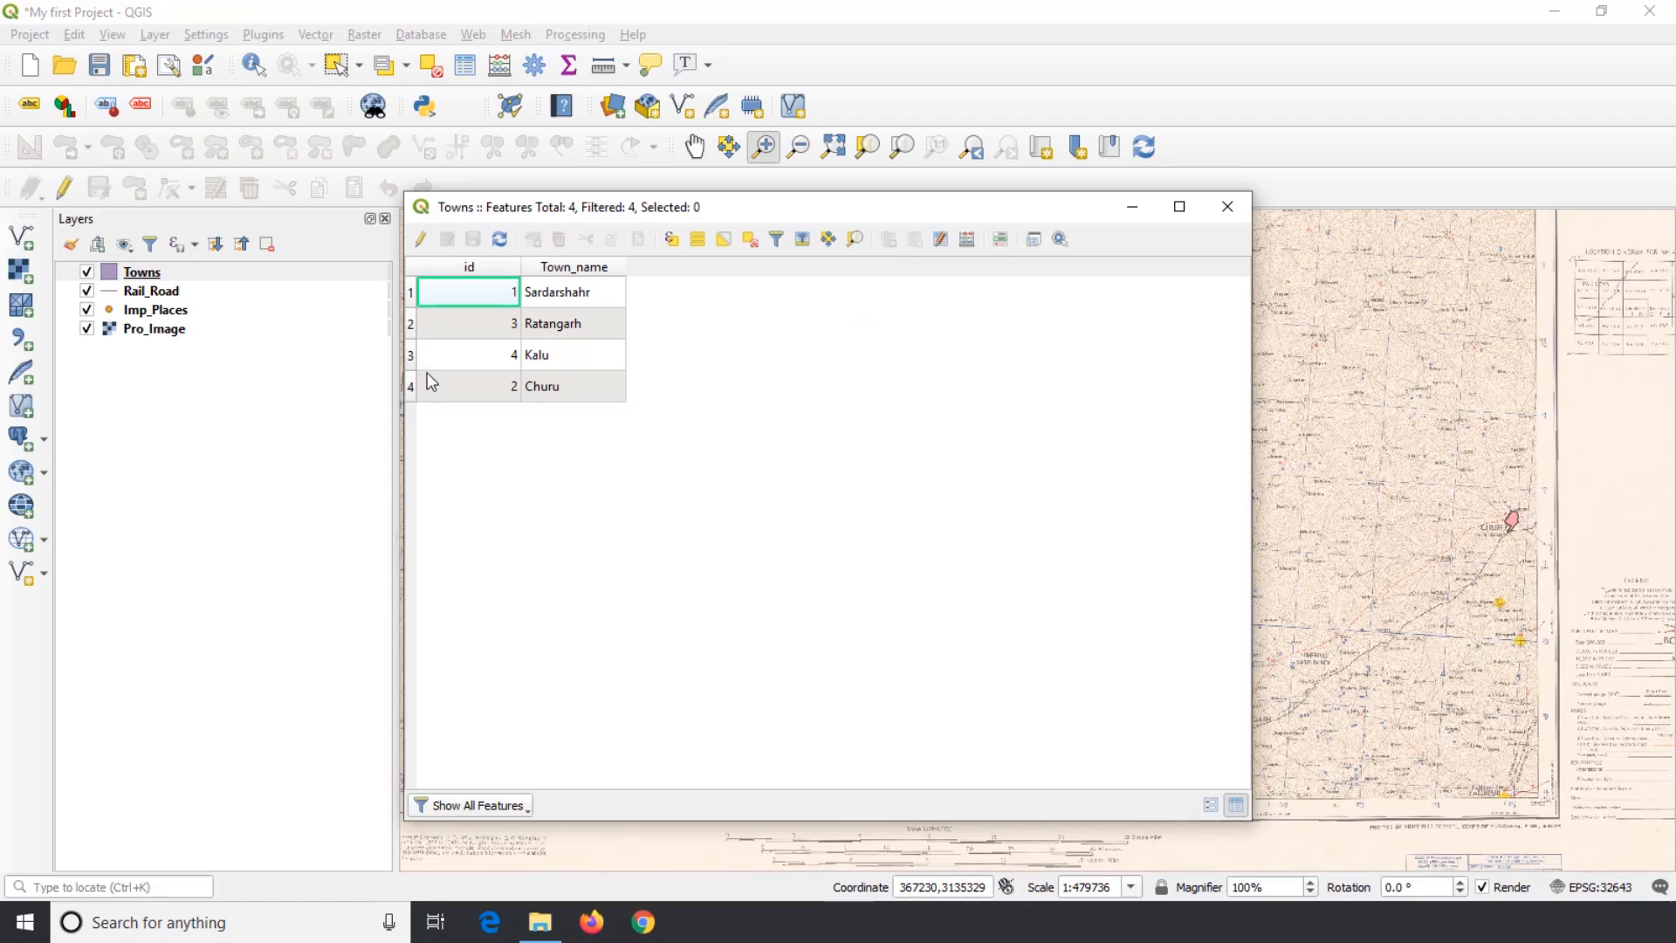
click(420, 241)
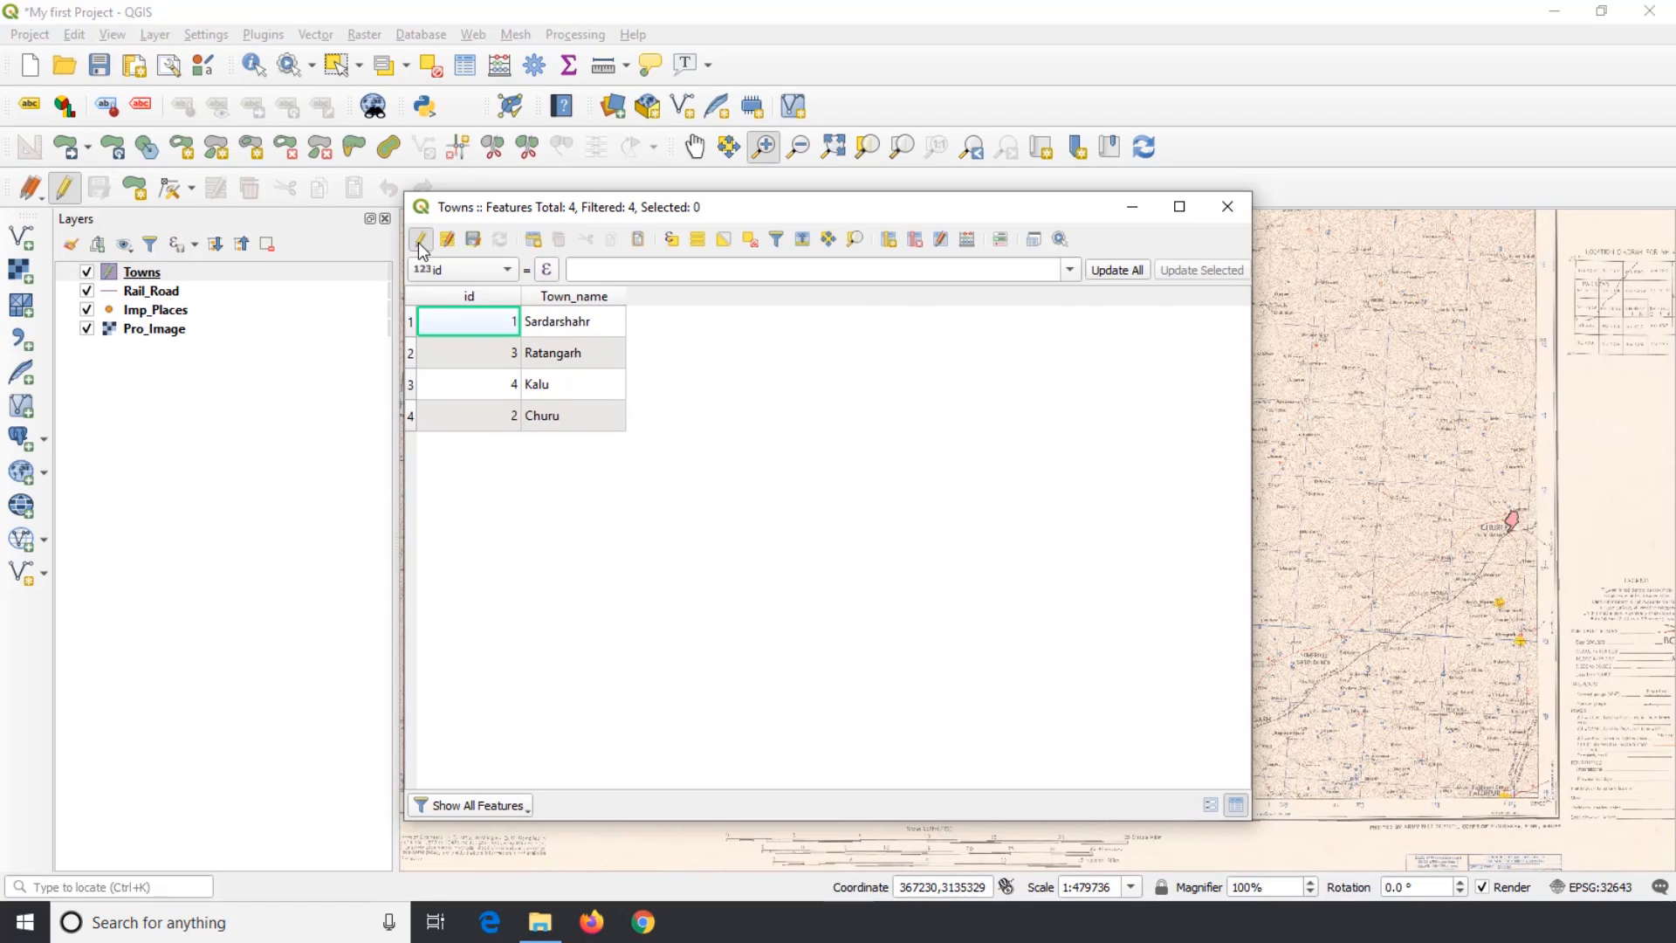
click(887, 243)
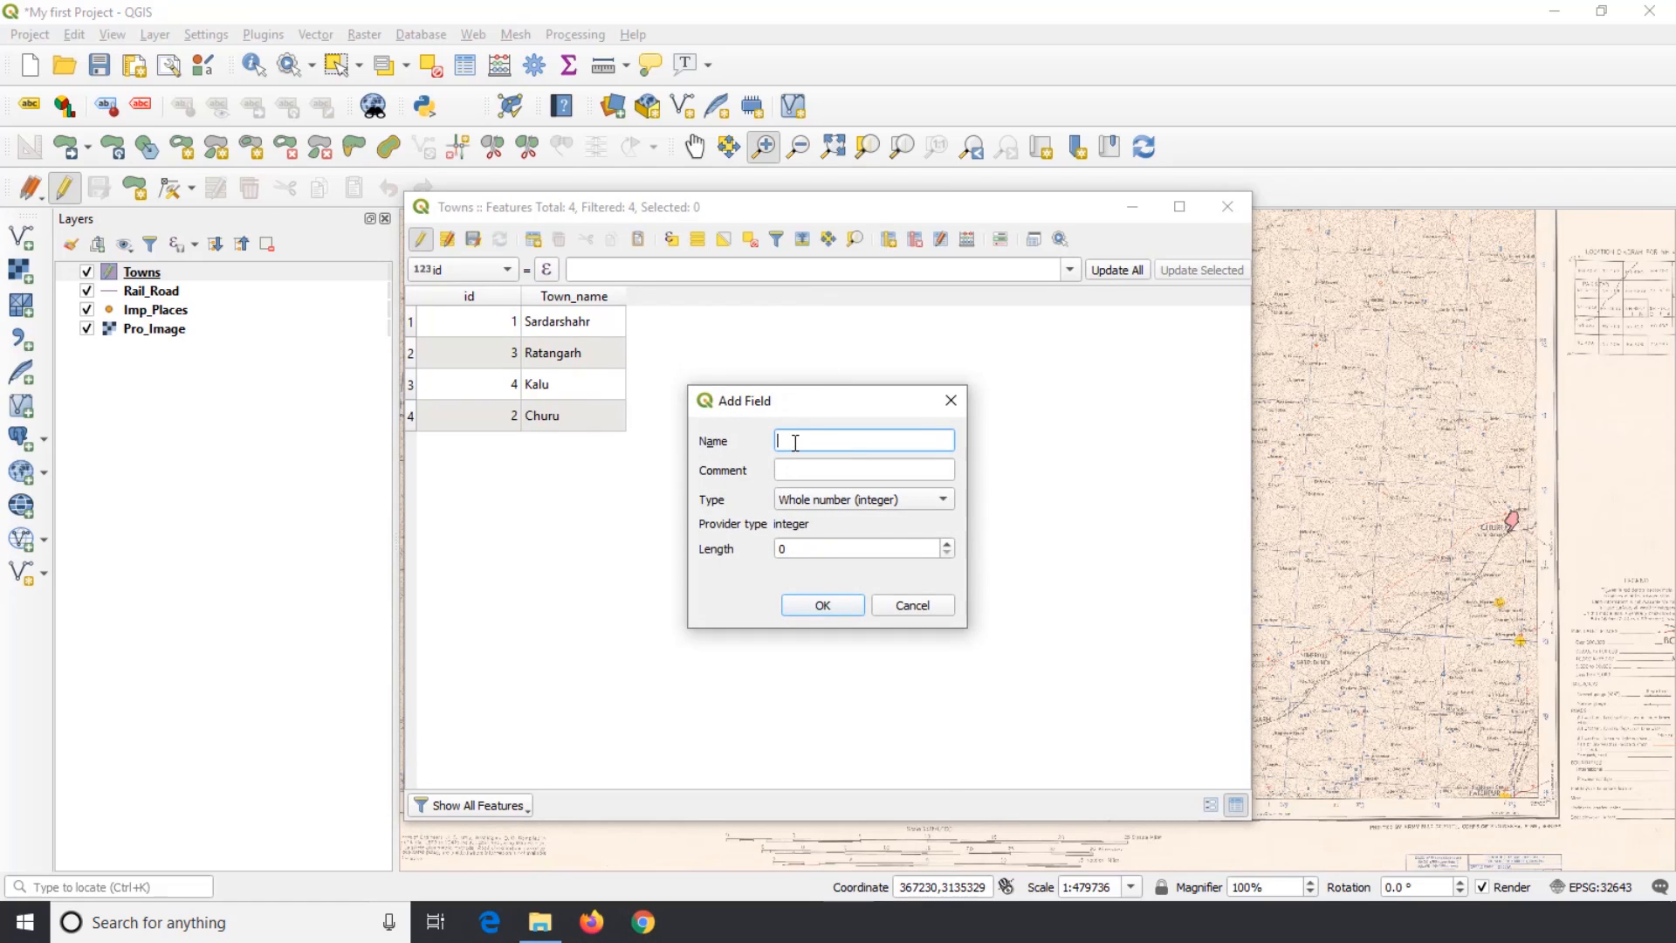
text(Population)
click(857, 470)
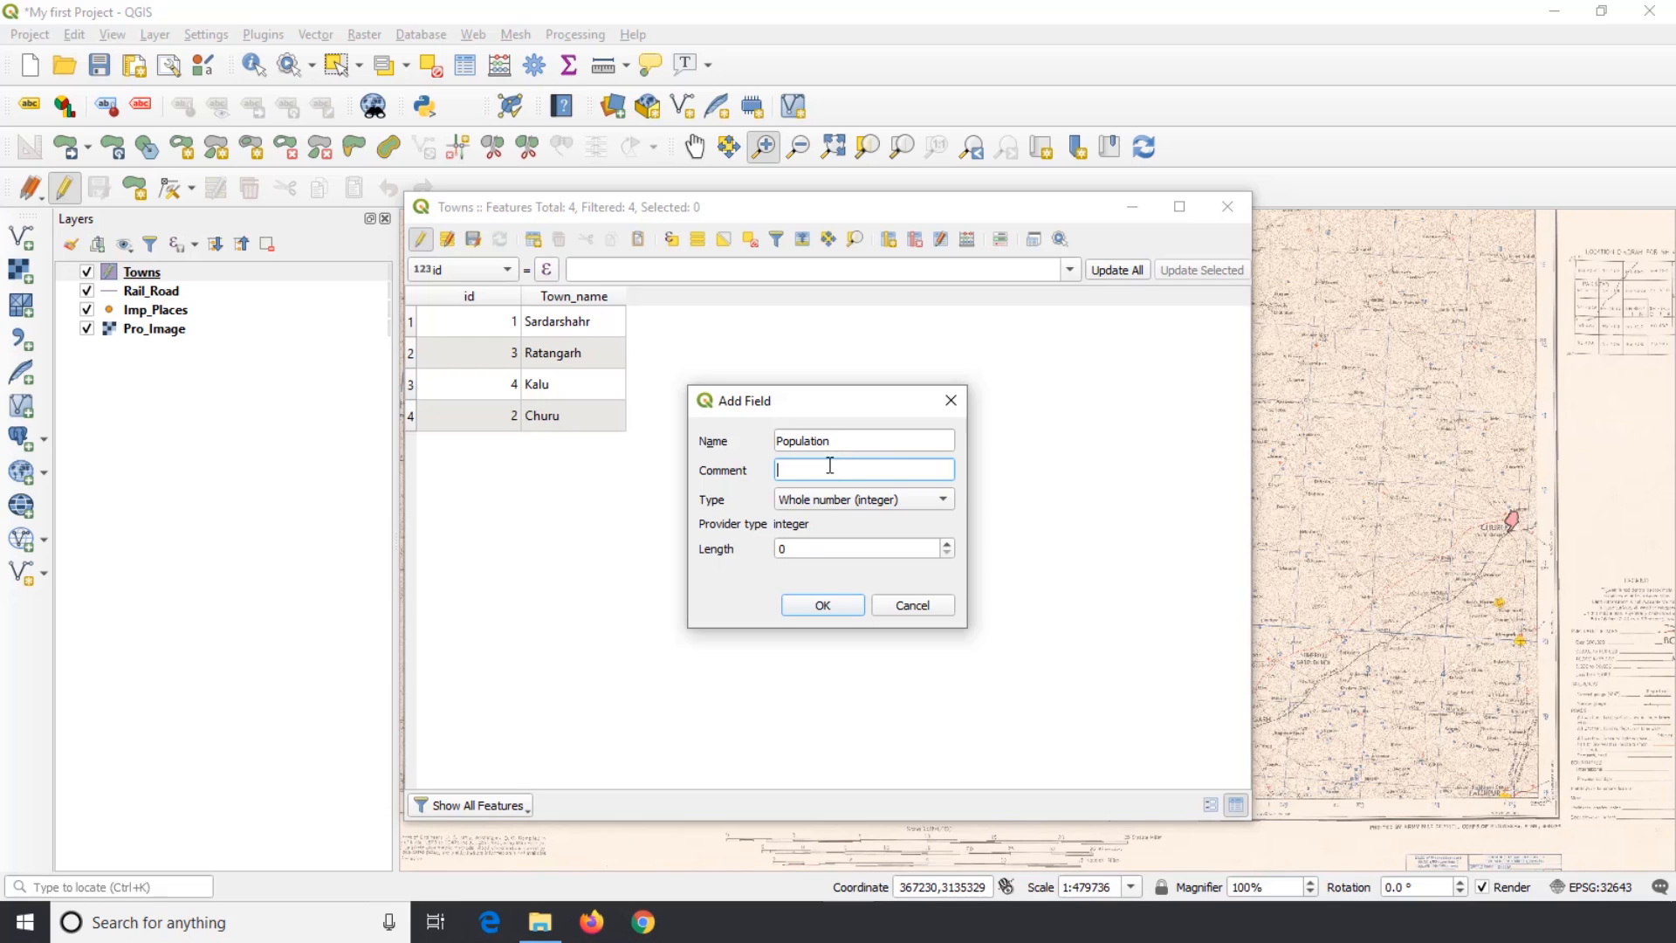
click(945, 501)
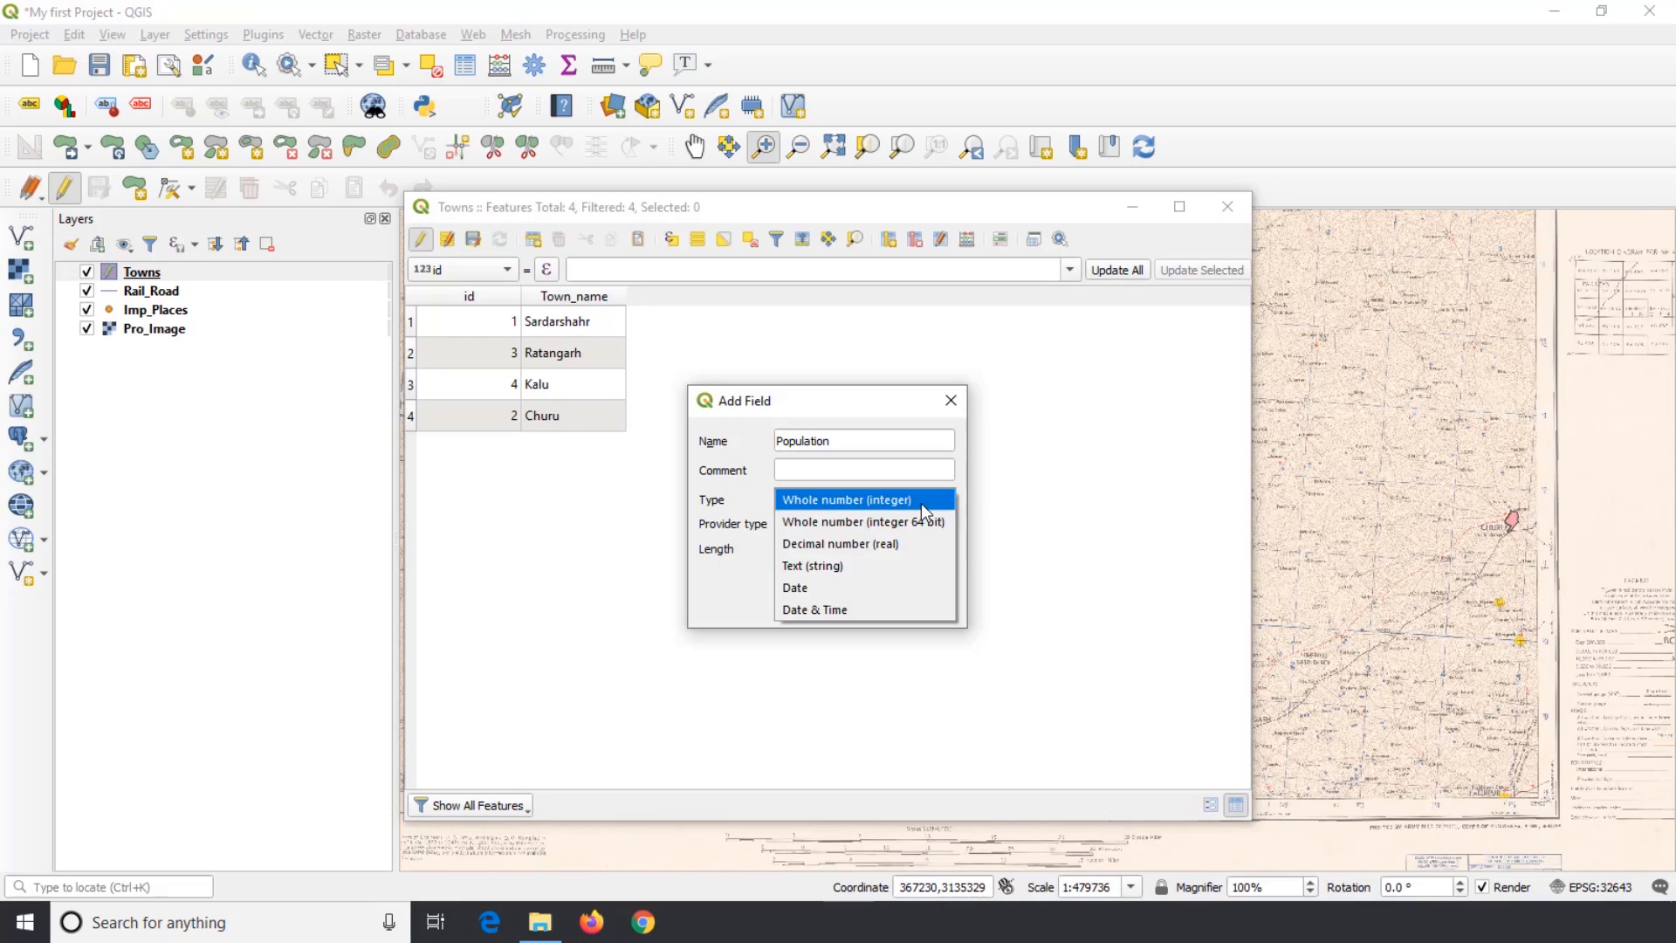
click(920, 501)
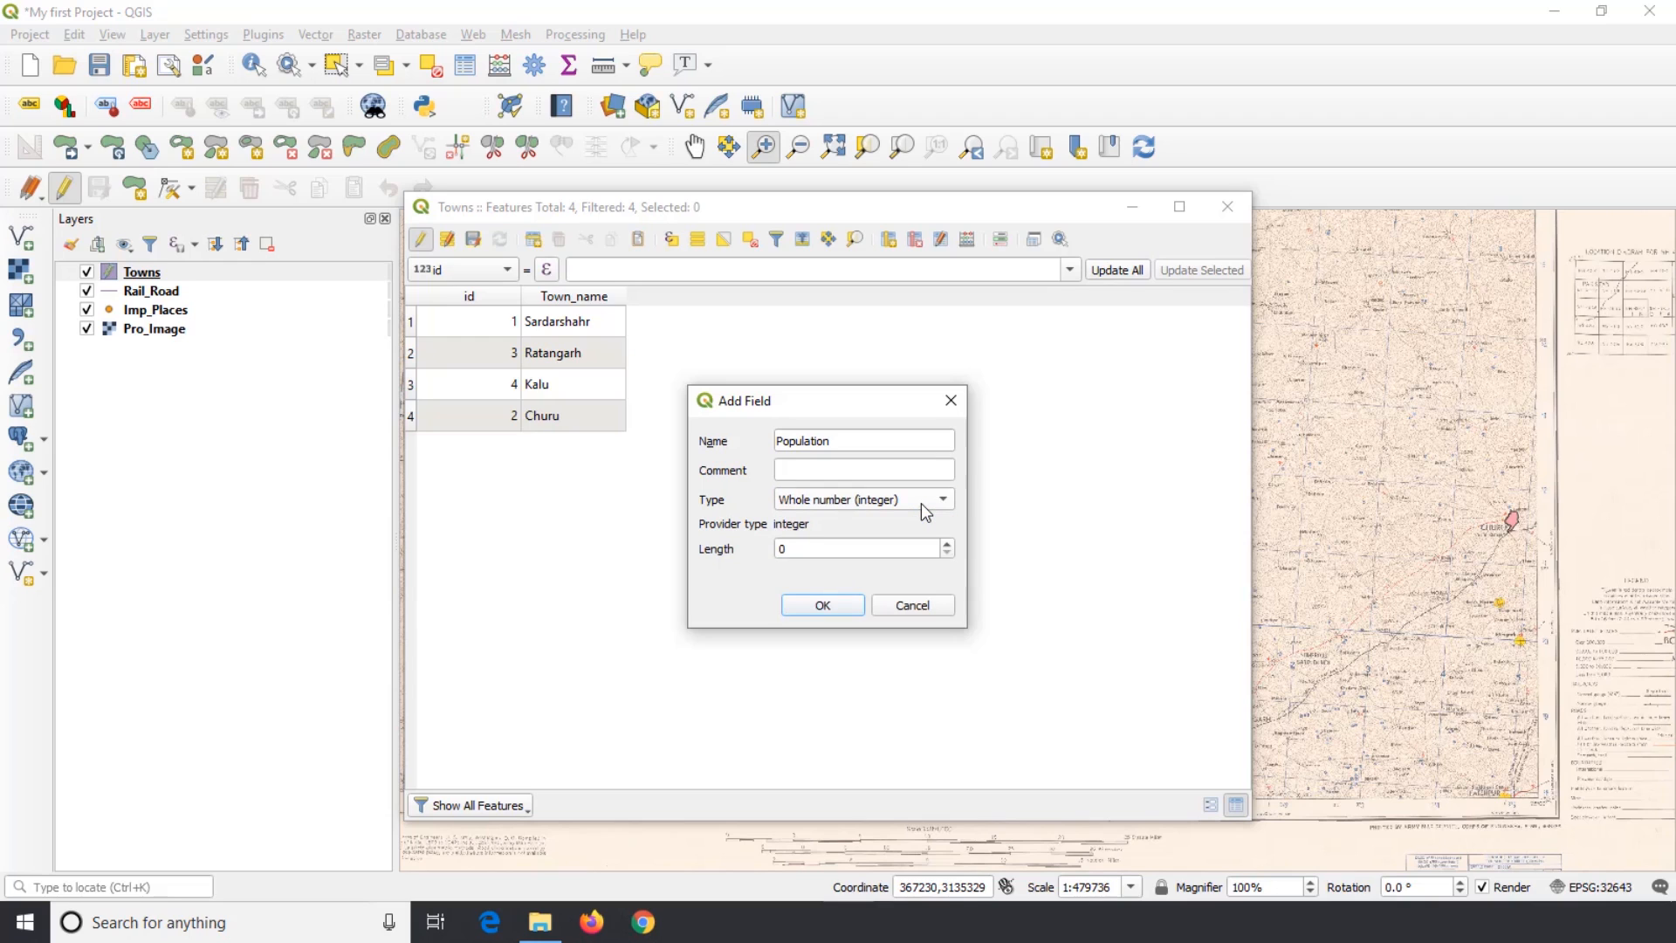
click(781, 550)
double_click(781, 550)
text(8)
click(789, 608)
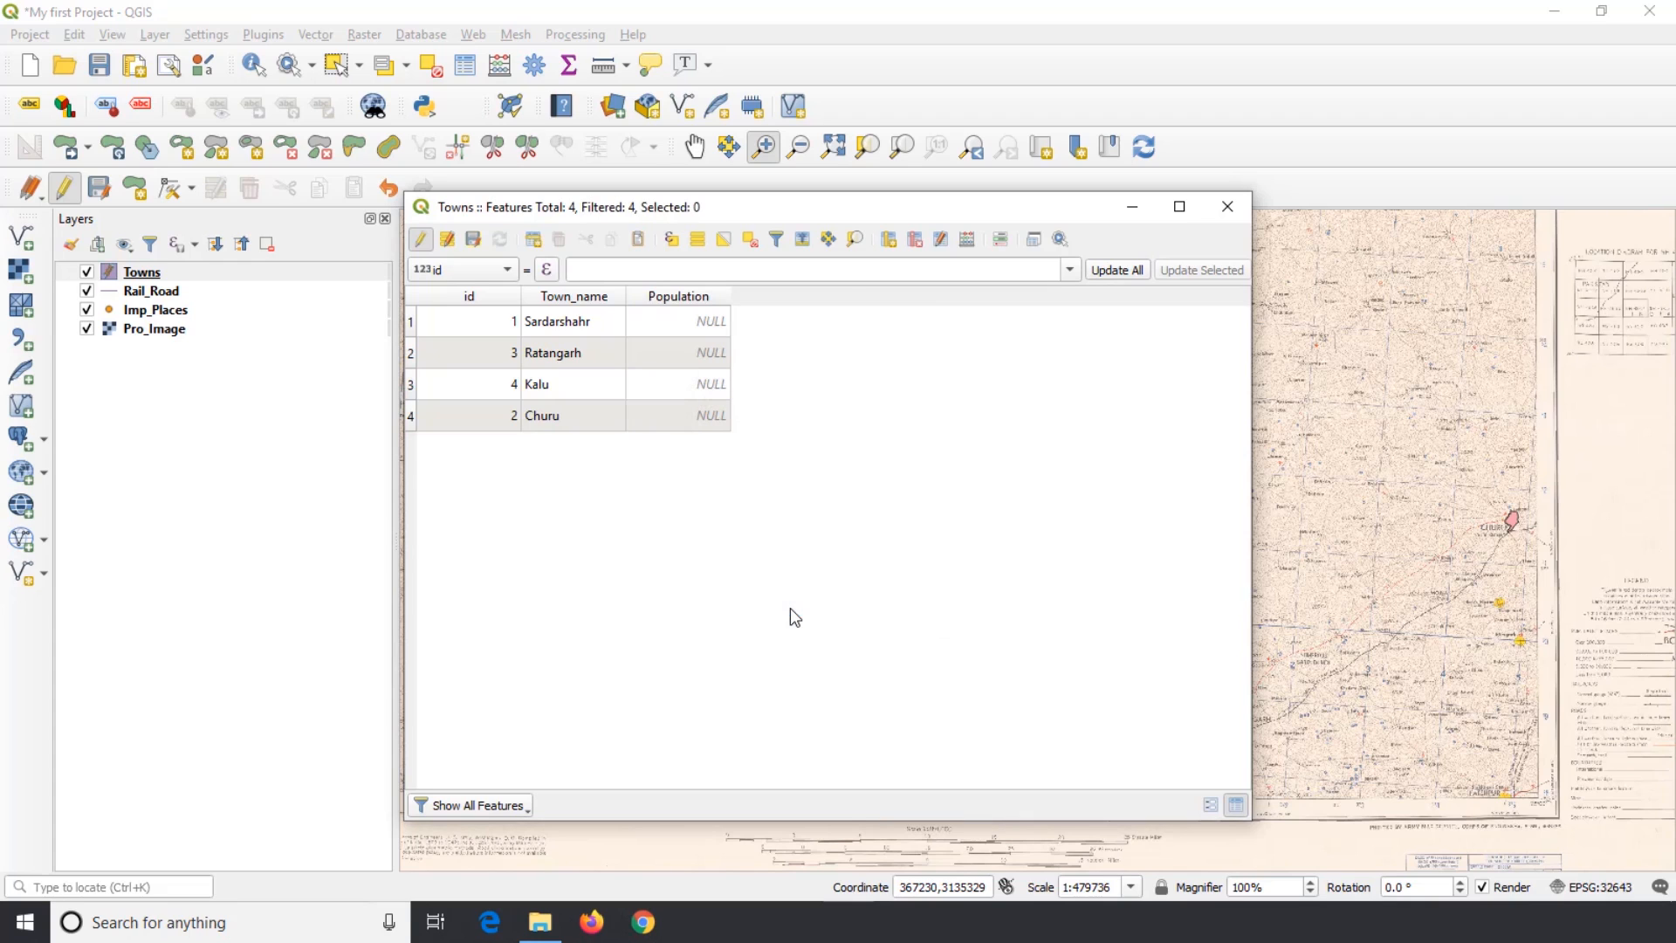
Enter populations of 2550 for Sardarshahr, 1578 for Ratangarh, 3247 for Kalu and 1498 for Churu, and save the Towns layer changes
double_click(667, 326)
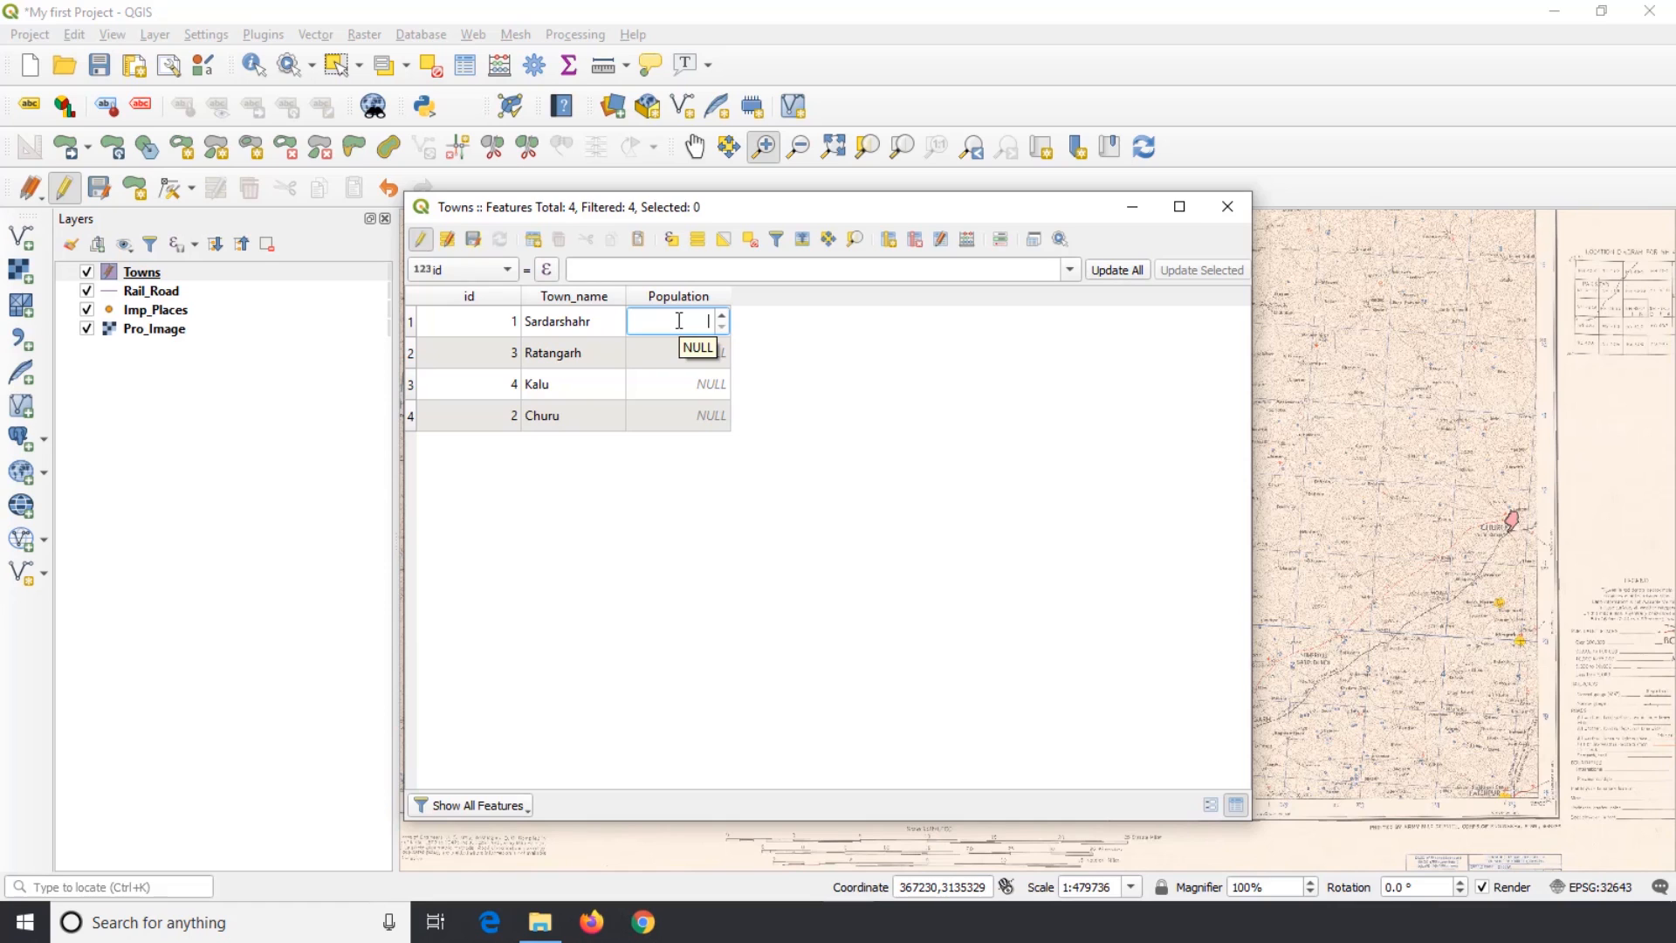
text(25501578)
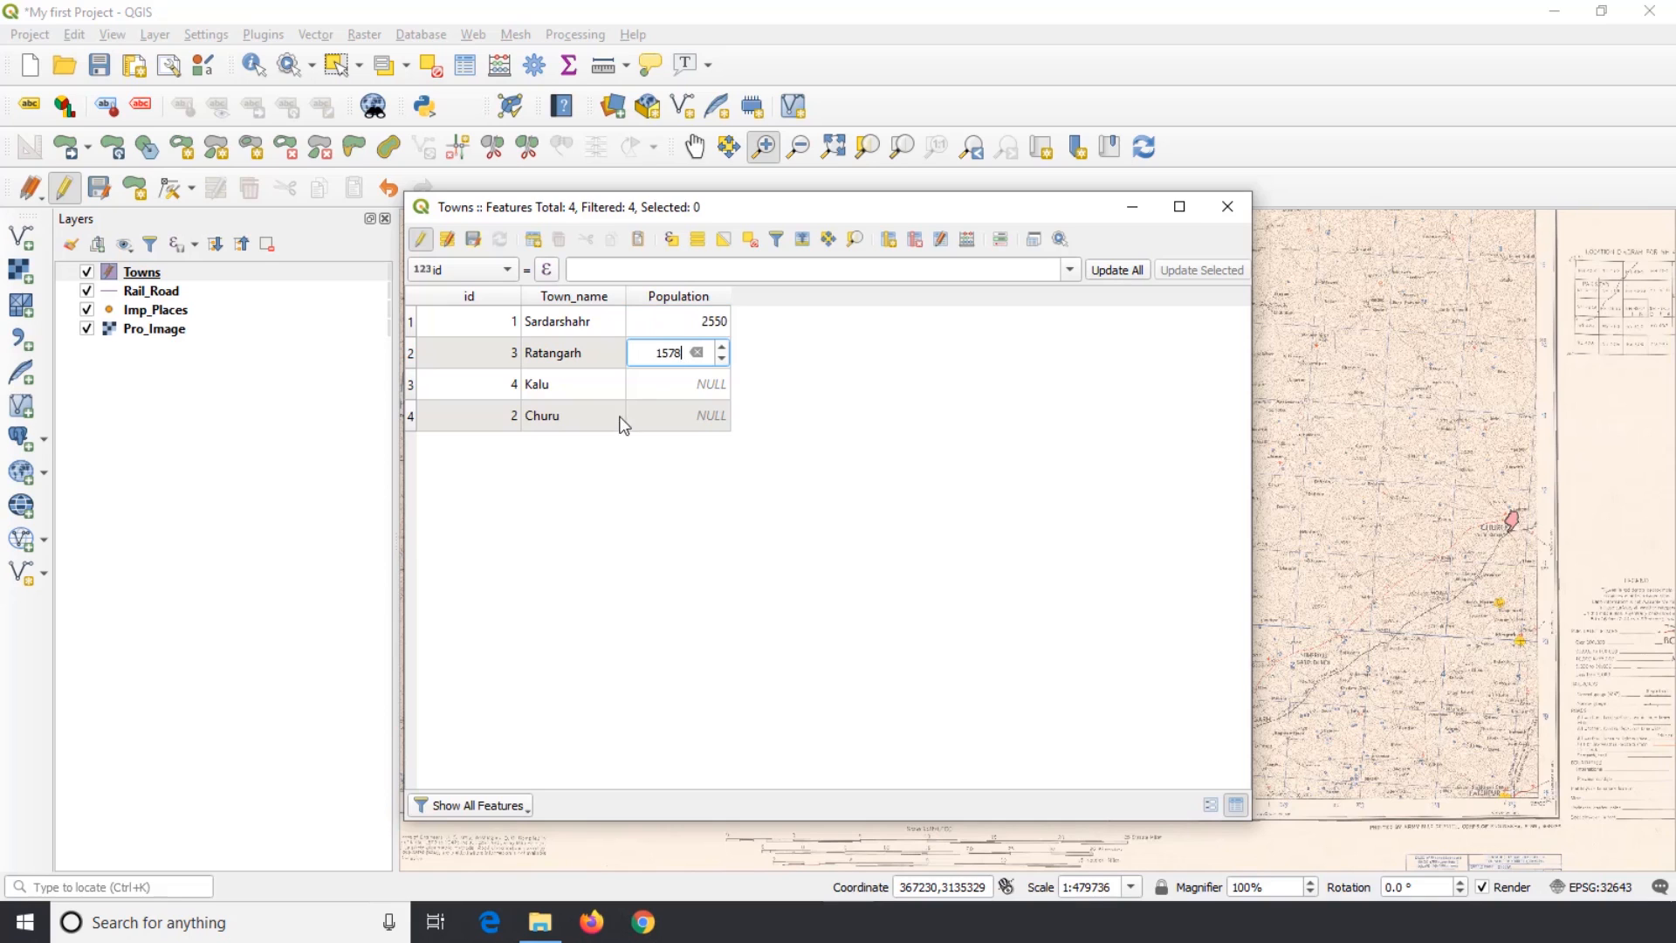
double_click(668, 382)
text(3247)
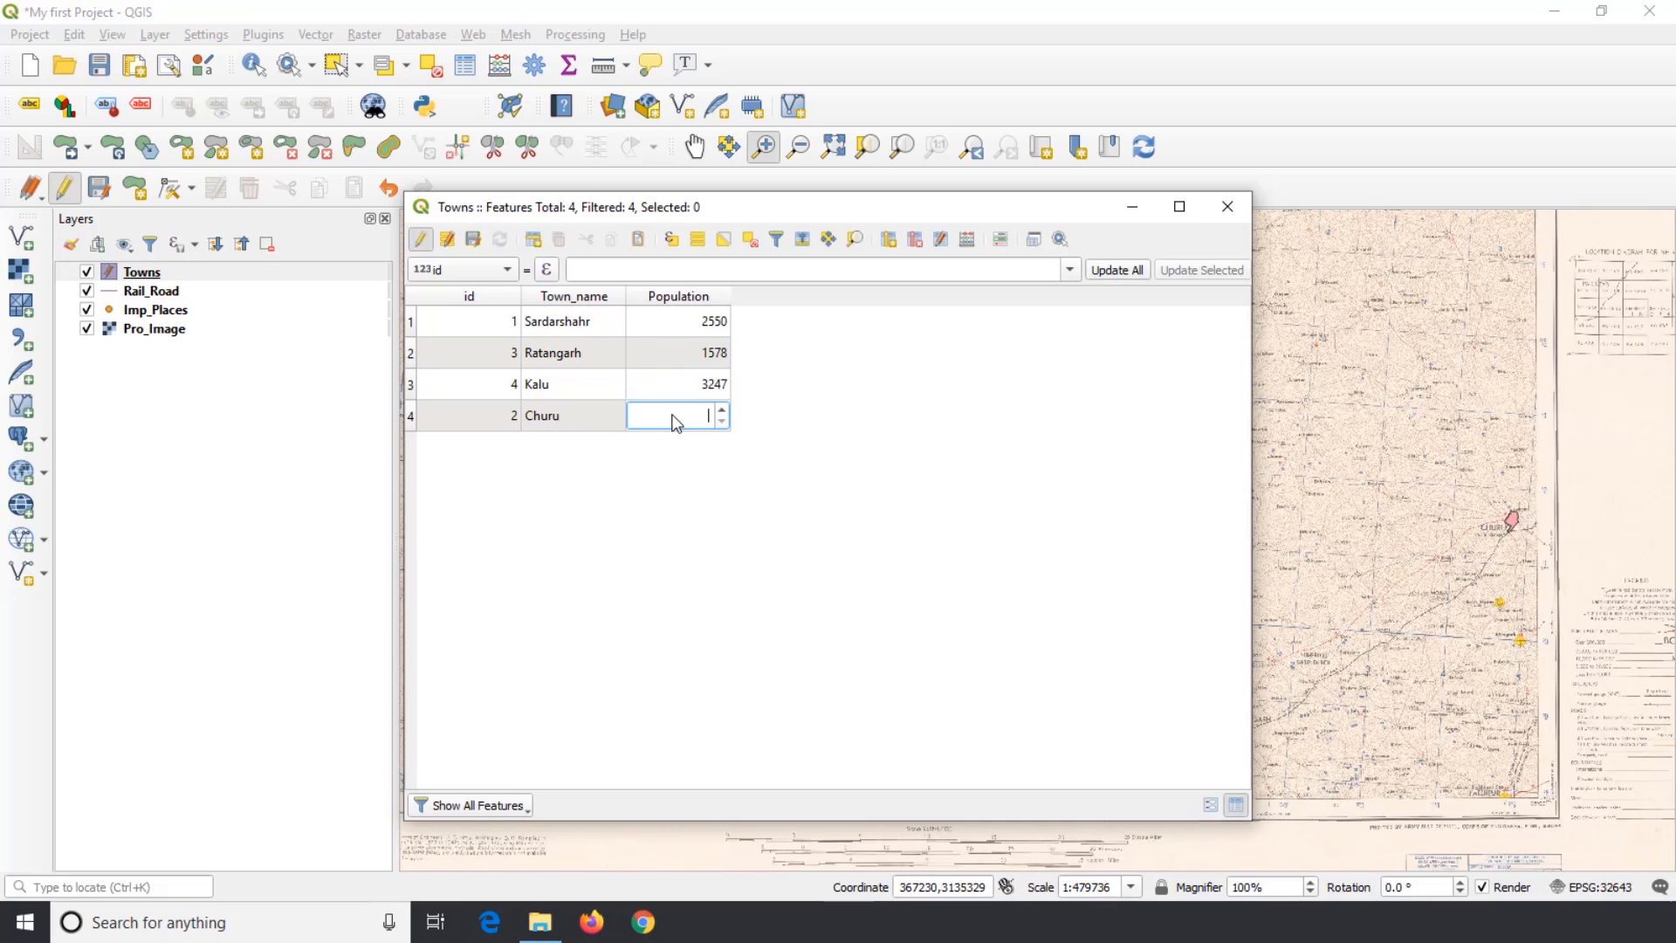
text(1498)
key(Return)
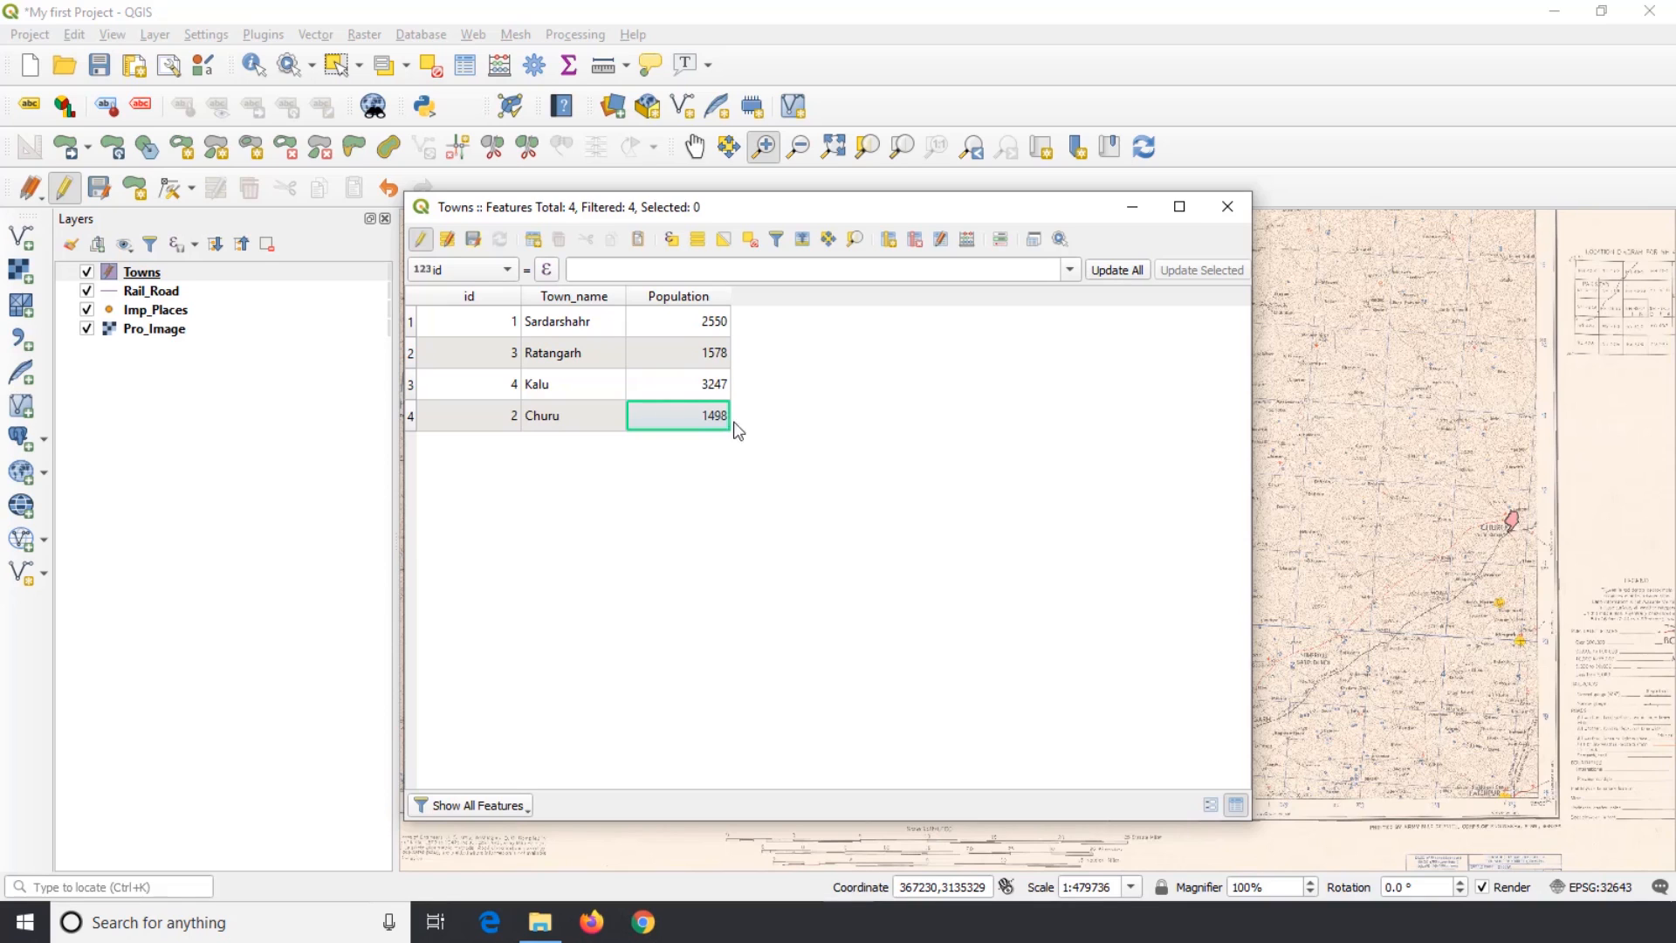
click(421, 242)
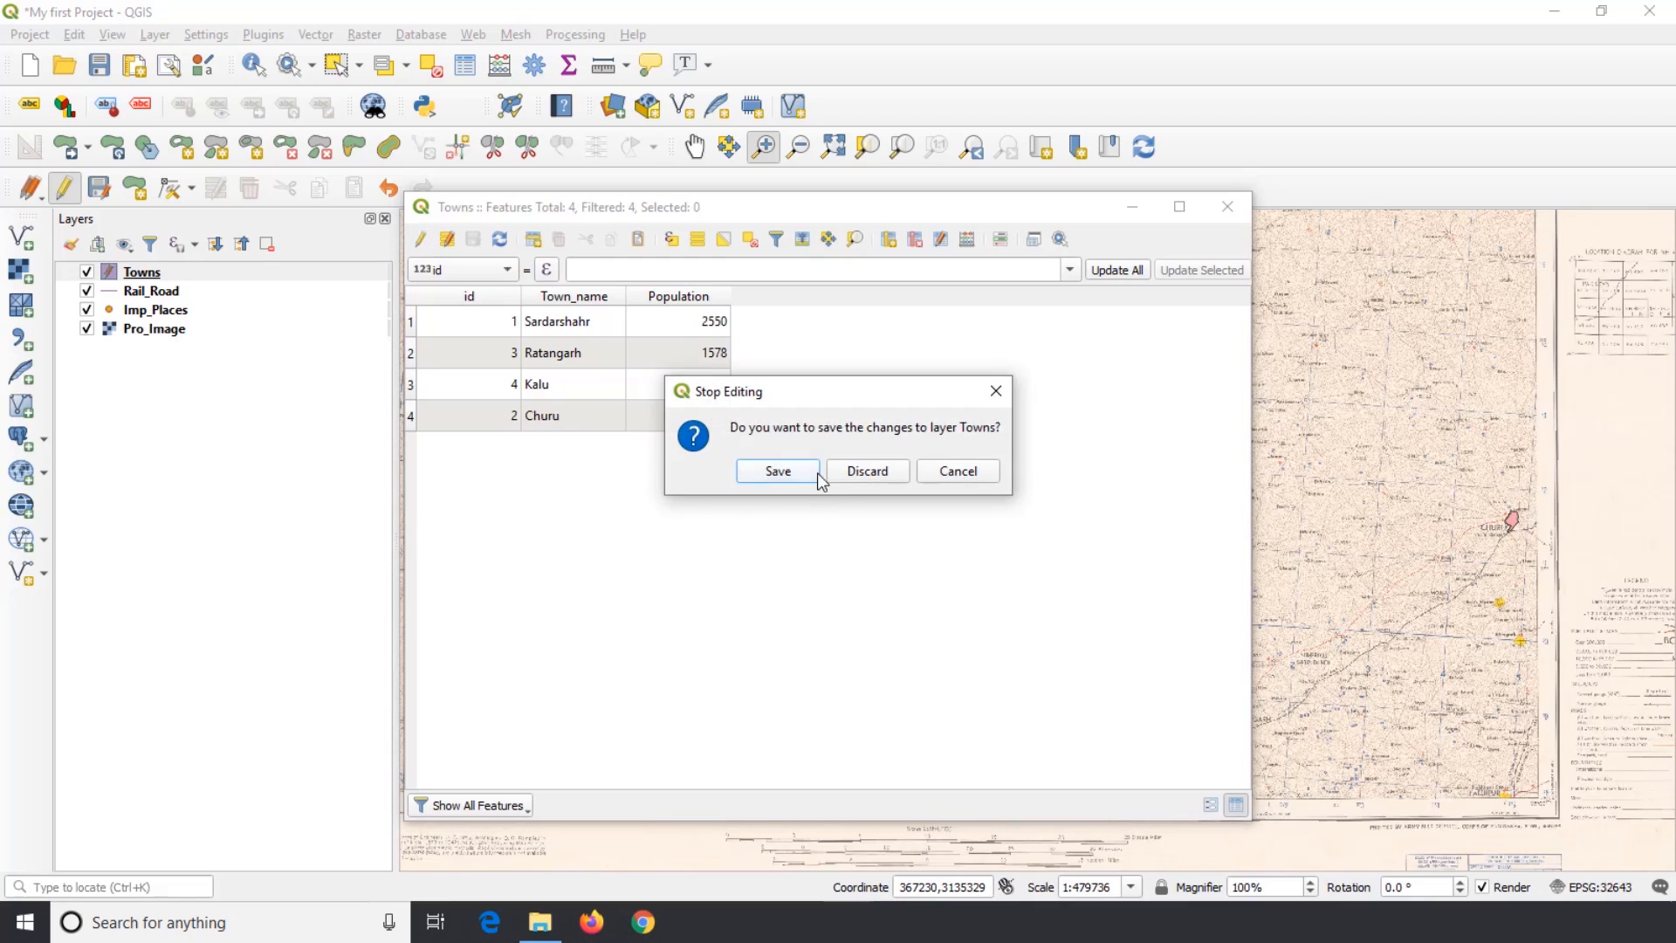
click(778, 471)
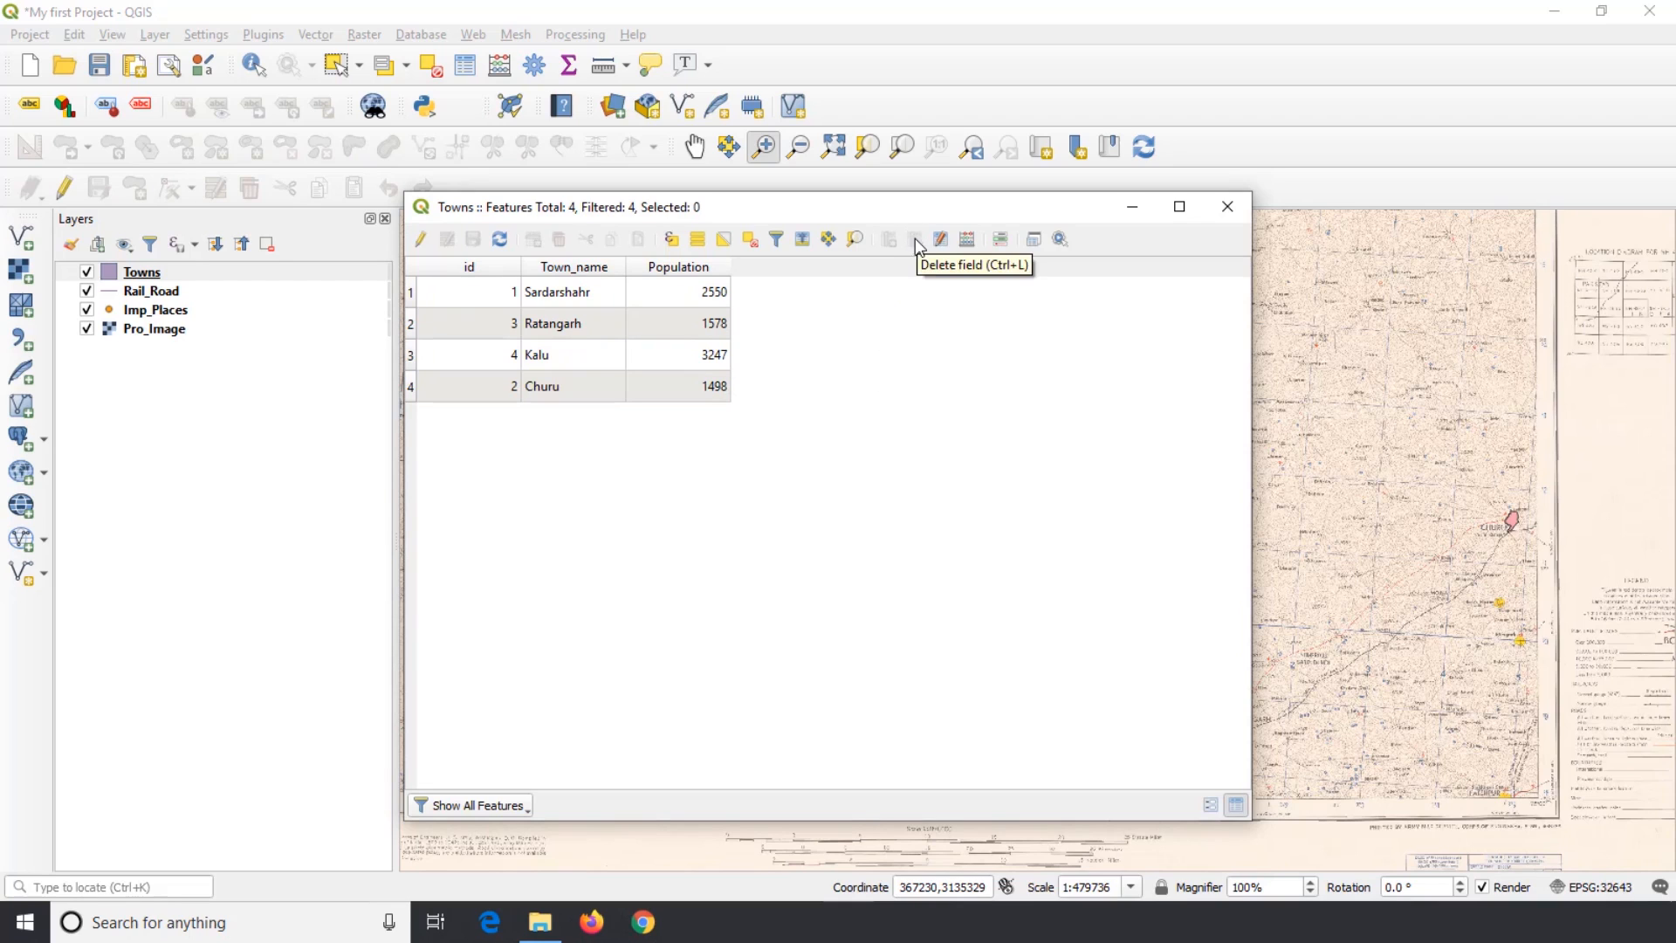
Delete the Population field from the Towns attribute table and save the layer changes
click(419, 240)
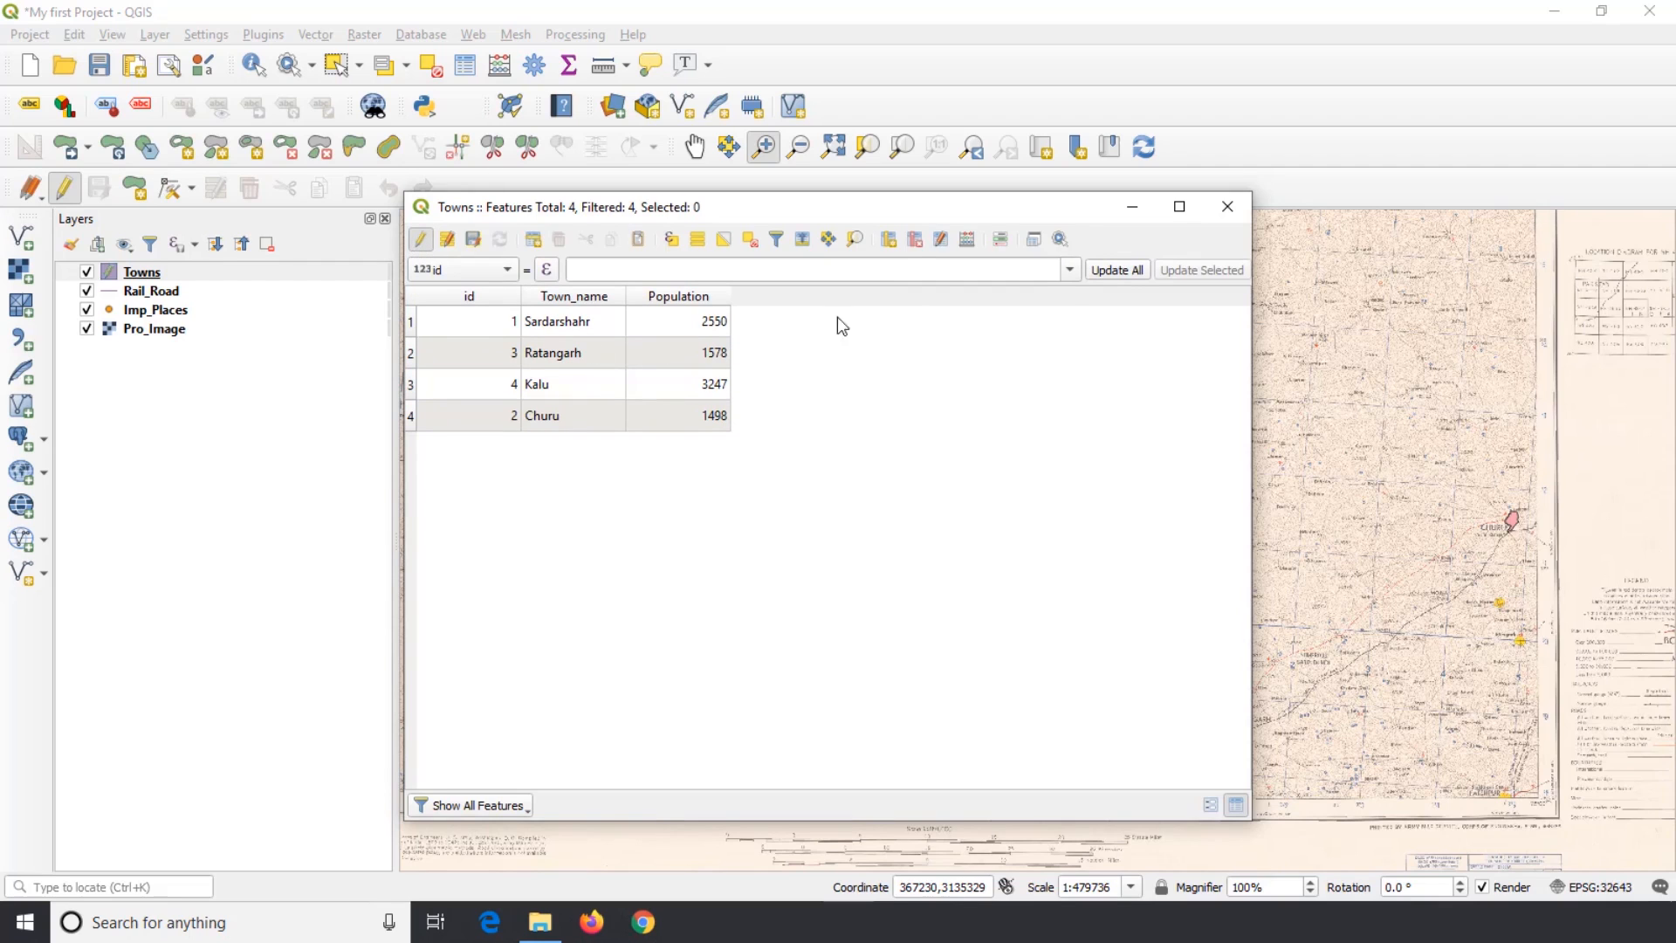
click(919, 247)
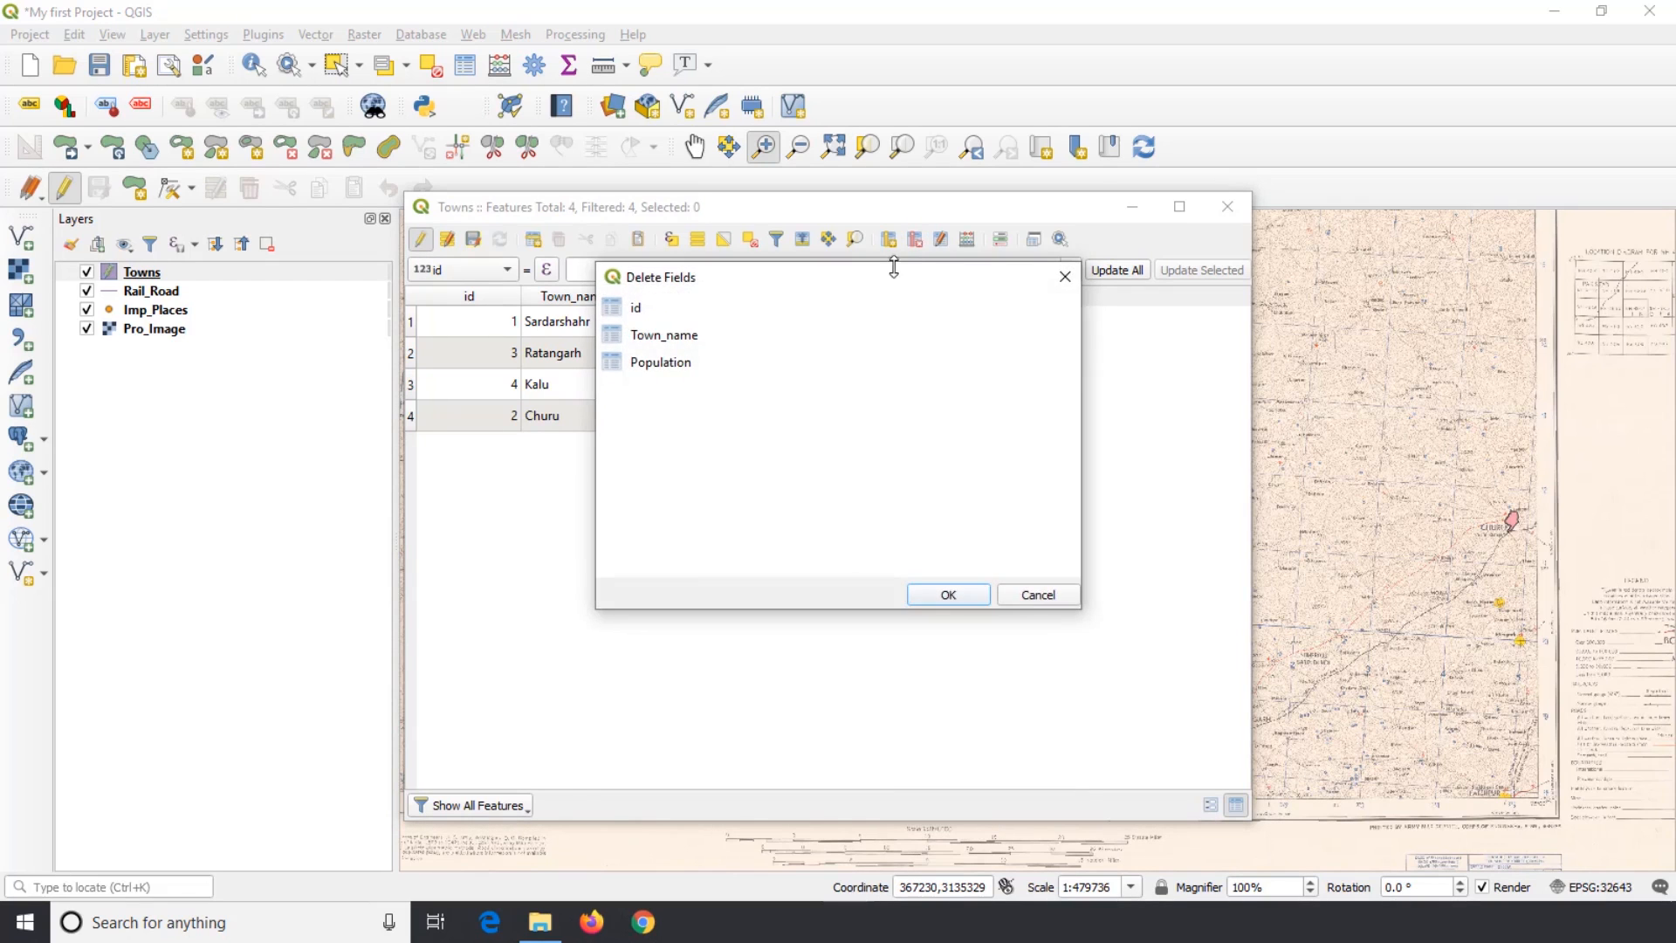
drag(891, 275, 1107, 355)
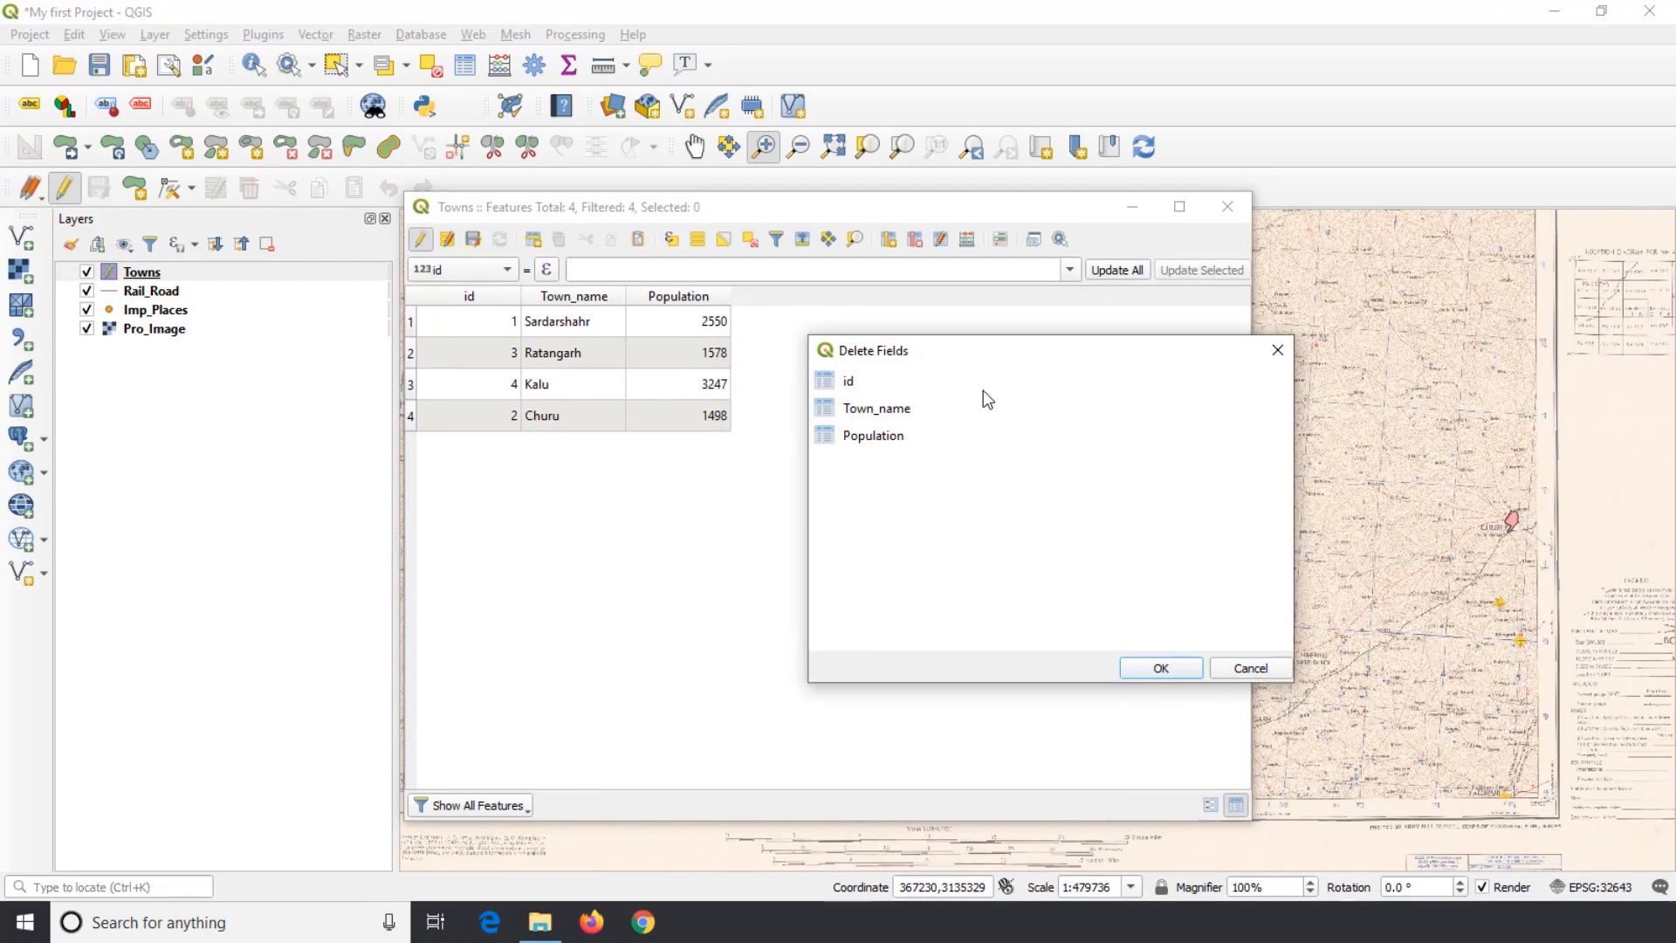
click(873, 438)
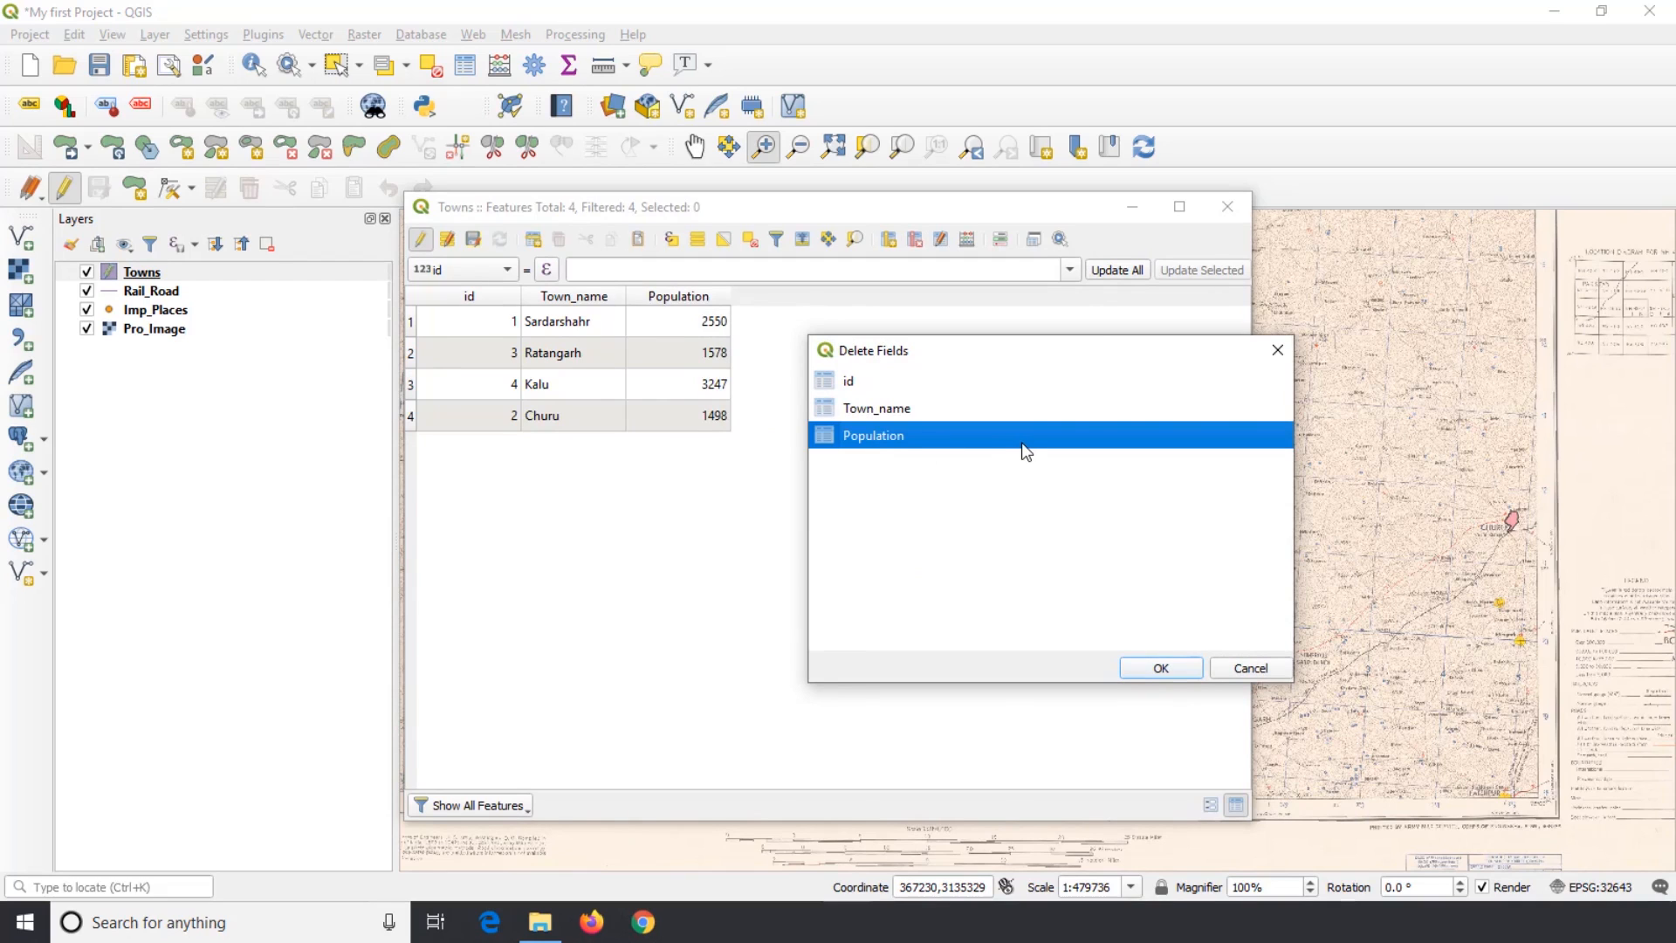
click(1144, 668)
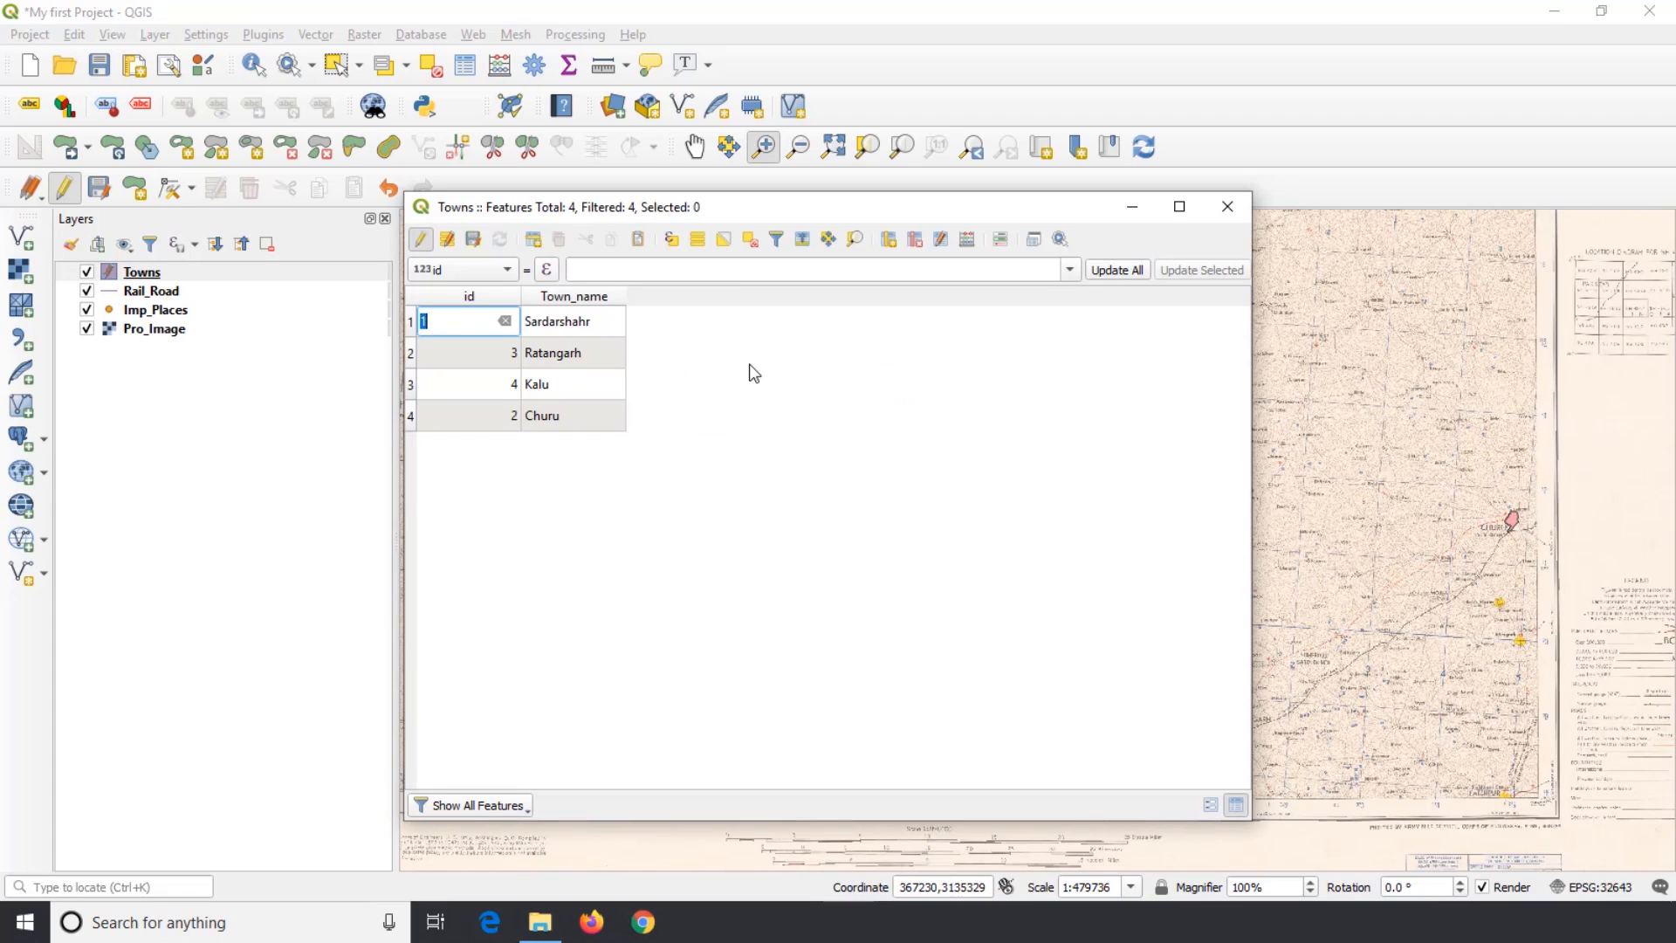
click(420, 239)
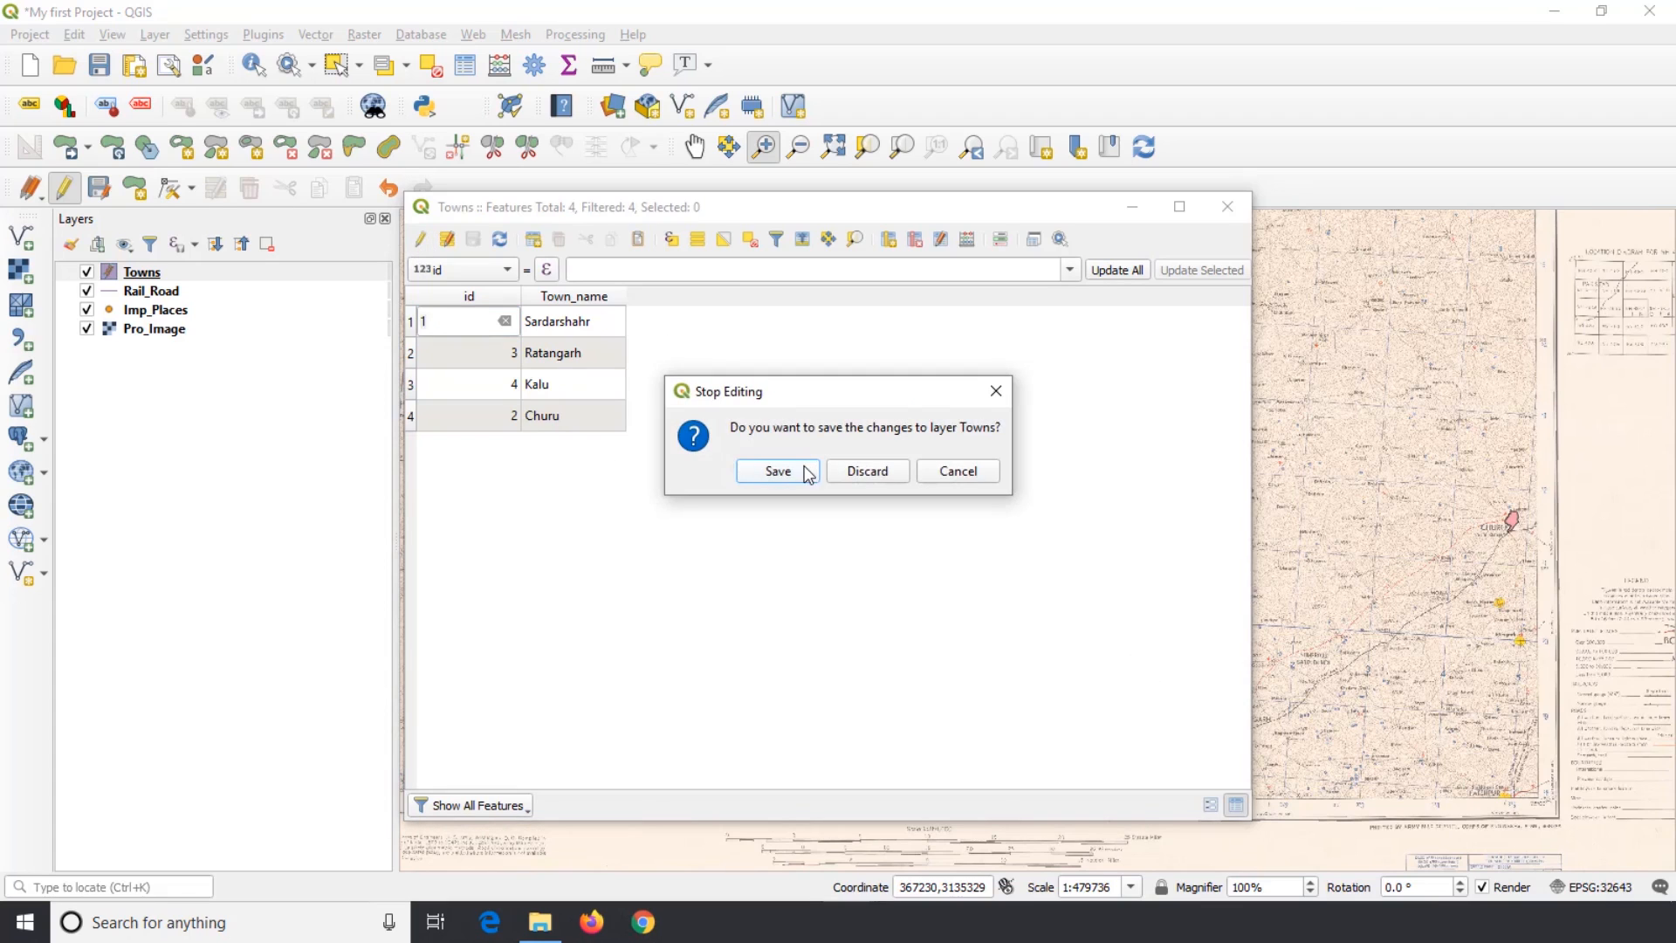
click(777, 471)
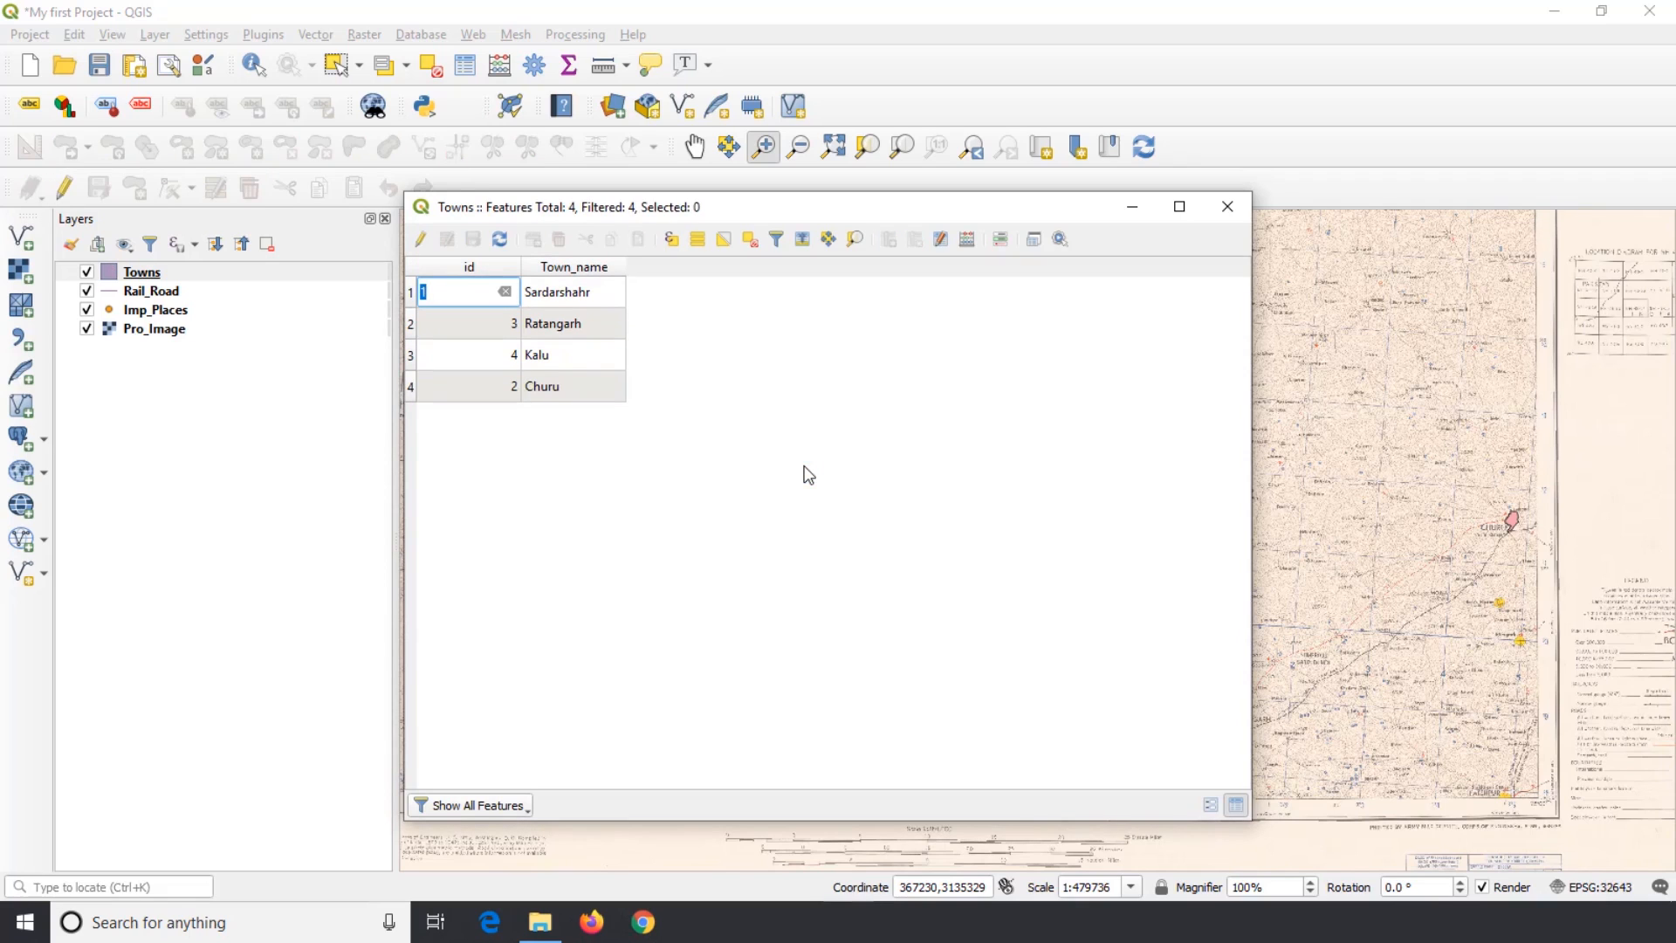